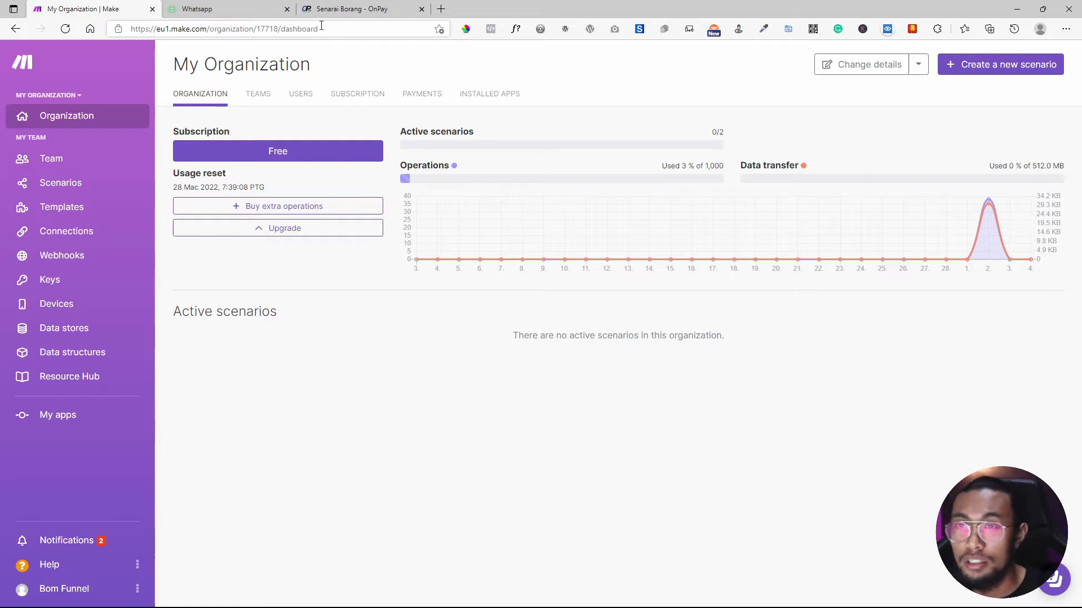
# Preview the bjm 'Baju Mawar' order form in a new tab, then return to Senarai Borang.
pyautogui.click(333, 10)
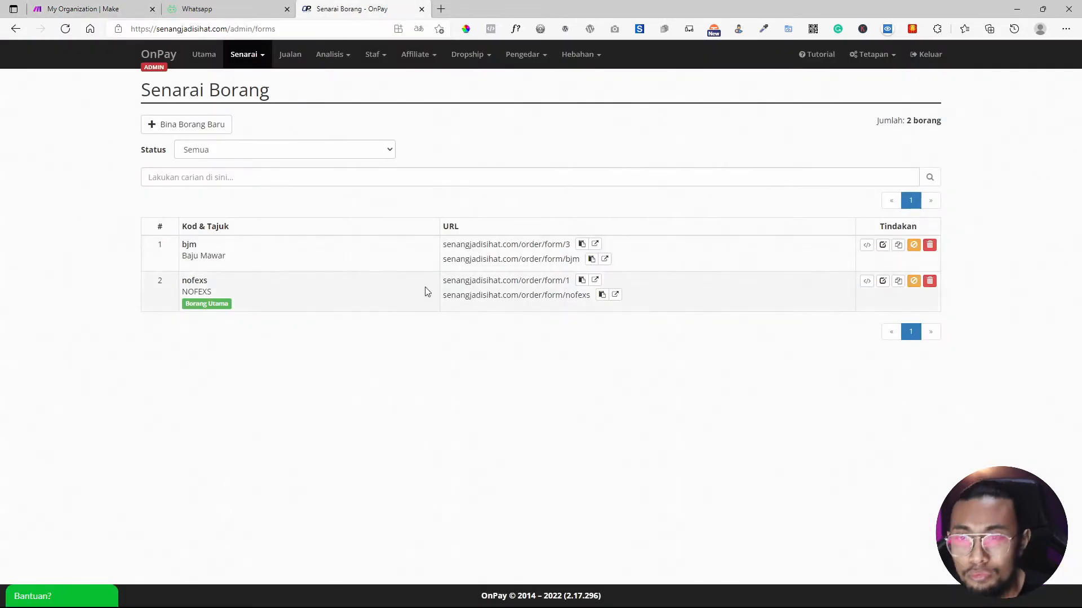
pyautogui.click(605, 259)
pyautogui.scroll(-5, 807, 329)
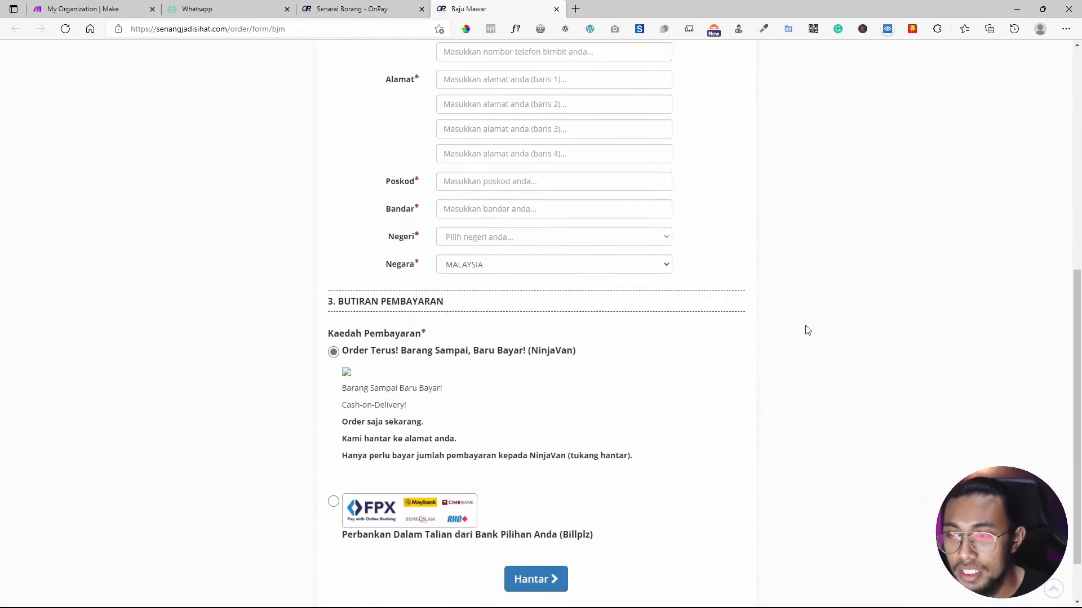
pyautogui.scroll(8, 707, 280)
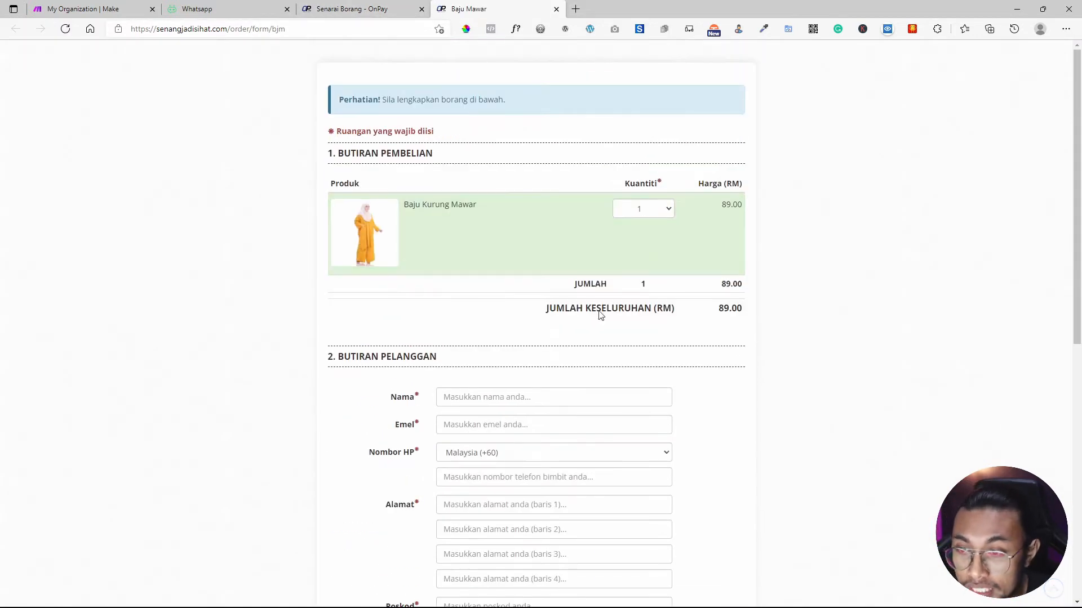
pyautogui.scroll(-3, 601, 313)
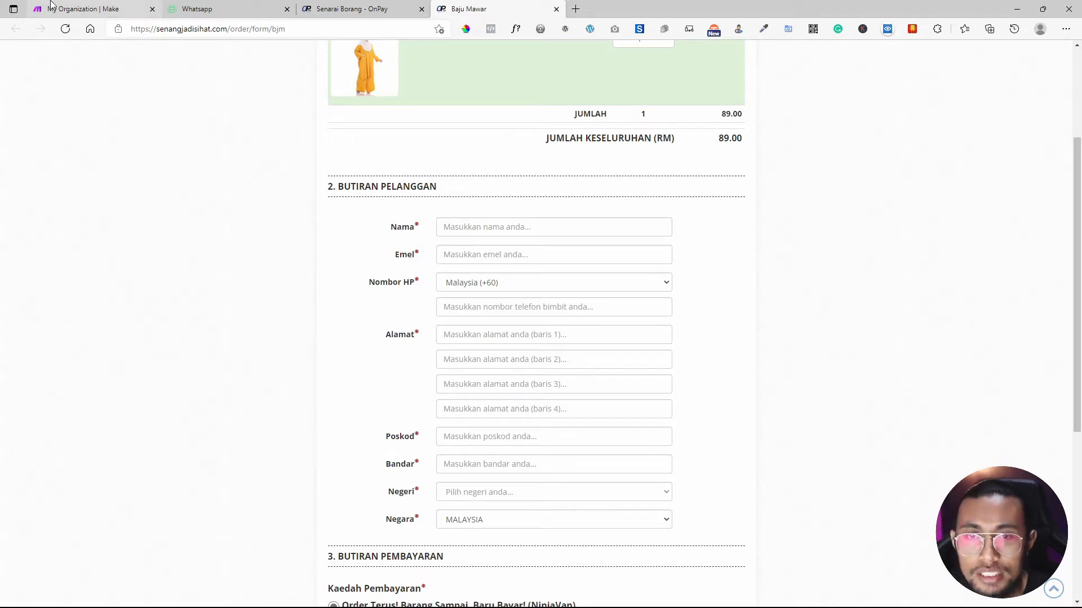
pyautogui.scroll(3, 457, 197)
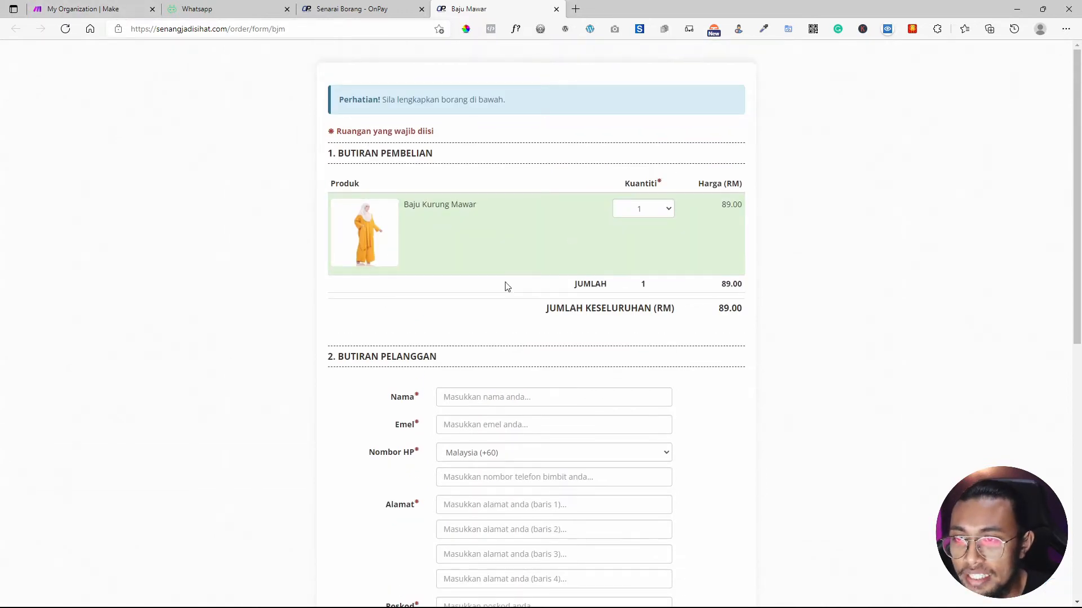
pyautogui.click(389, 9)
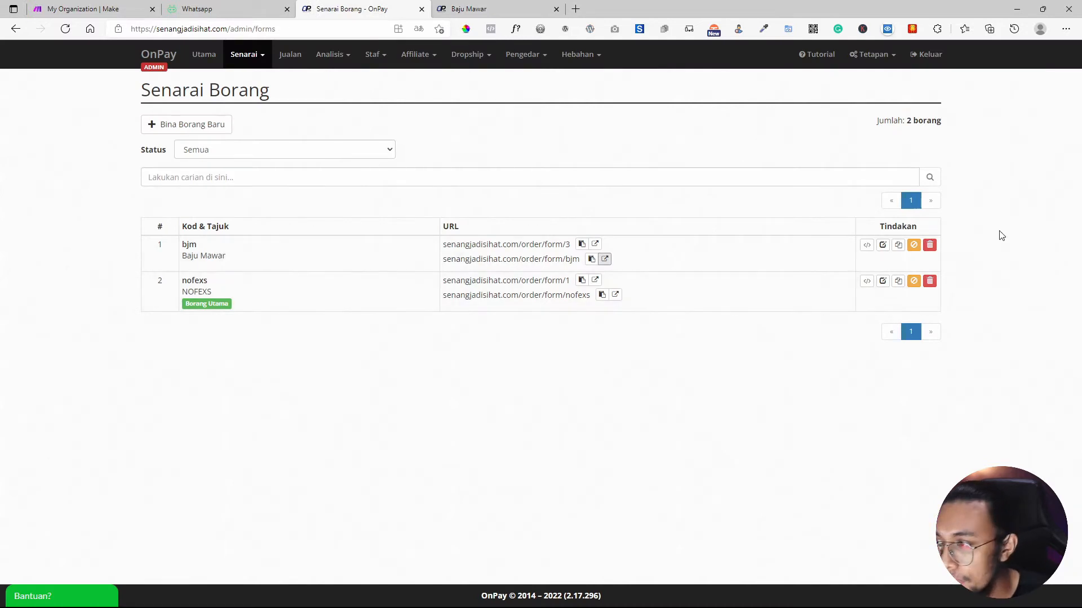
# Open the bjm form's Webhook settings at the empty URL field, then return to Make's dashboard.
pyautogui.click(883, 245)
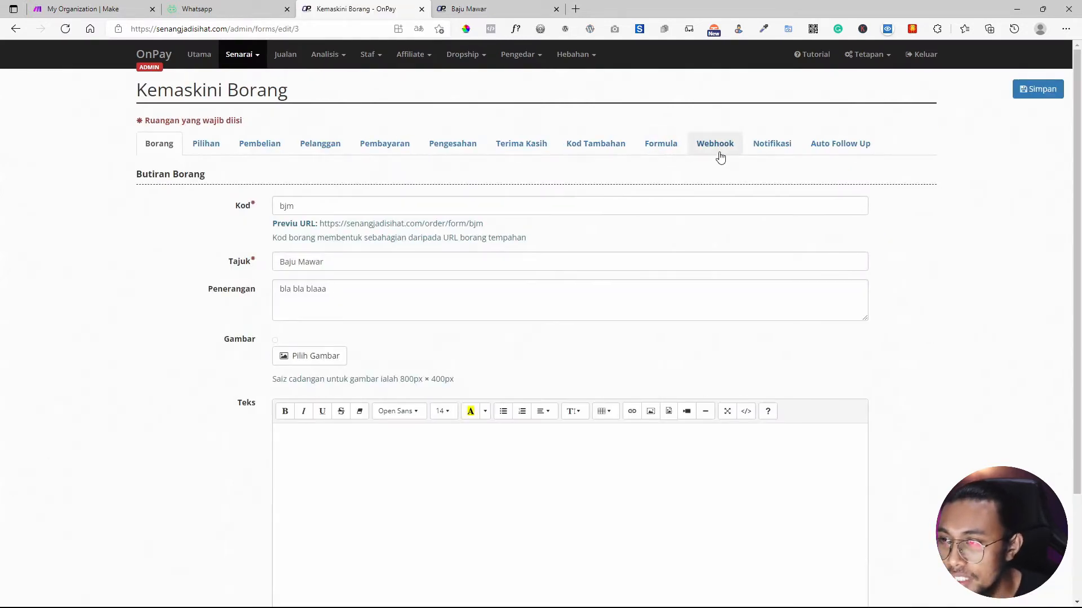
pyautogui.click(717, 145)
pyautogui.click(313, 320)
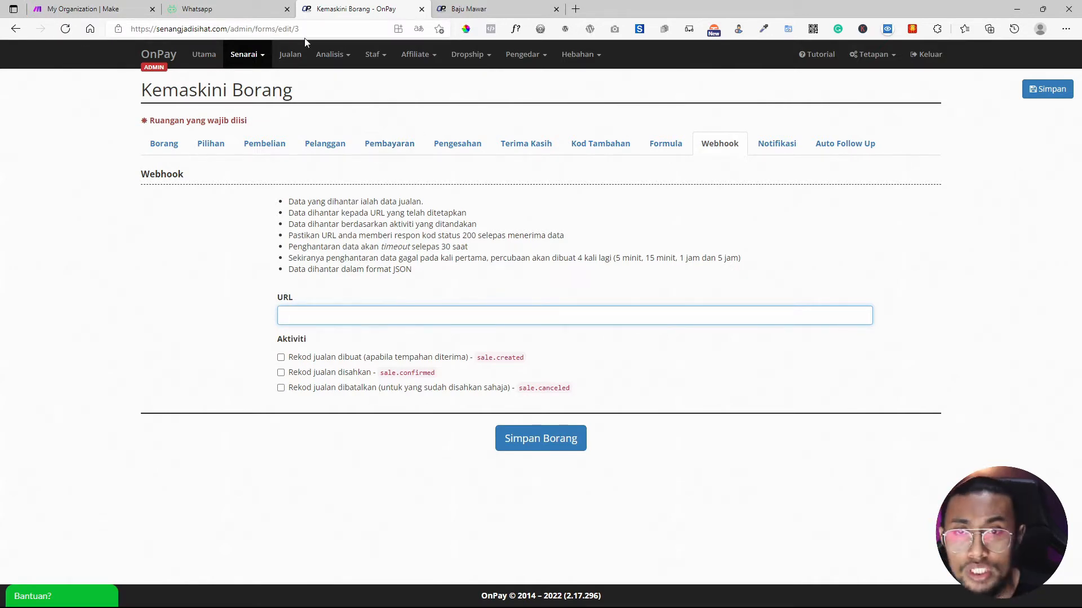
pyautogui.click(85, 9)
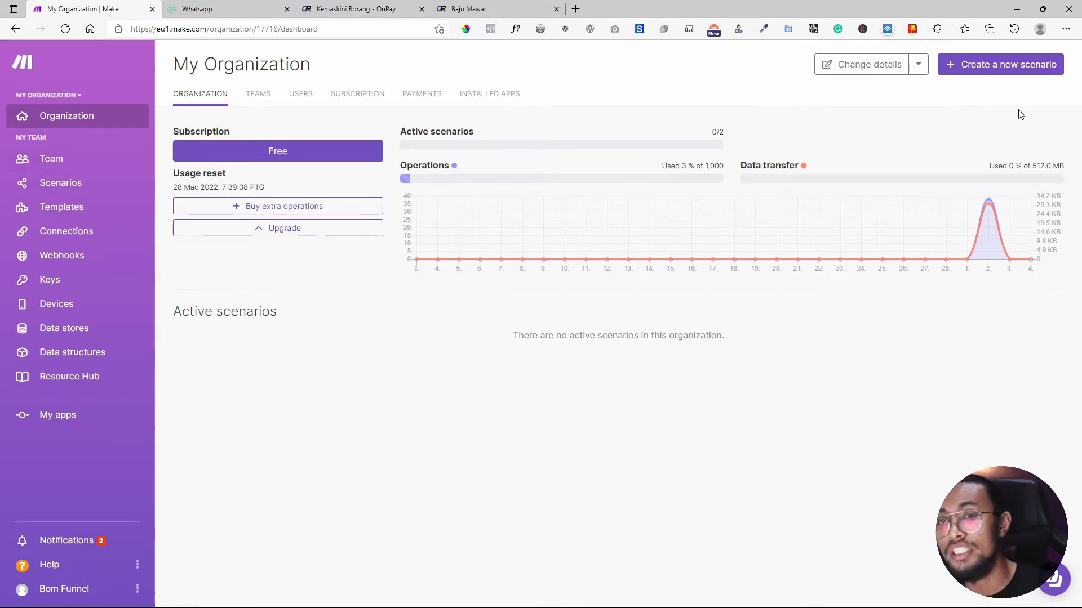
# Create a new scenario whose first module is a Webhooks 'Custom webhook' trigger.
pyautogui.click(63, 182)
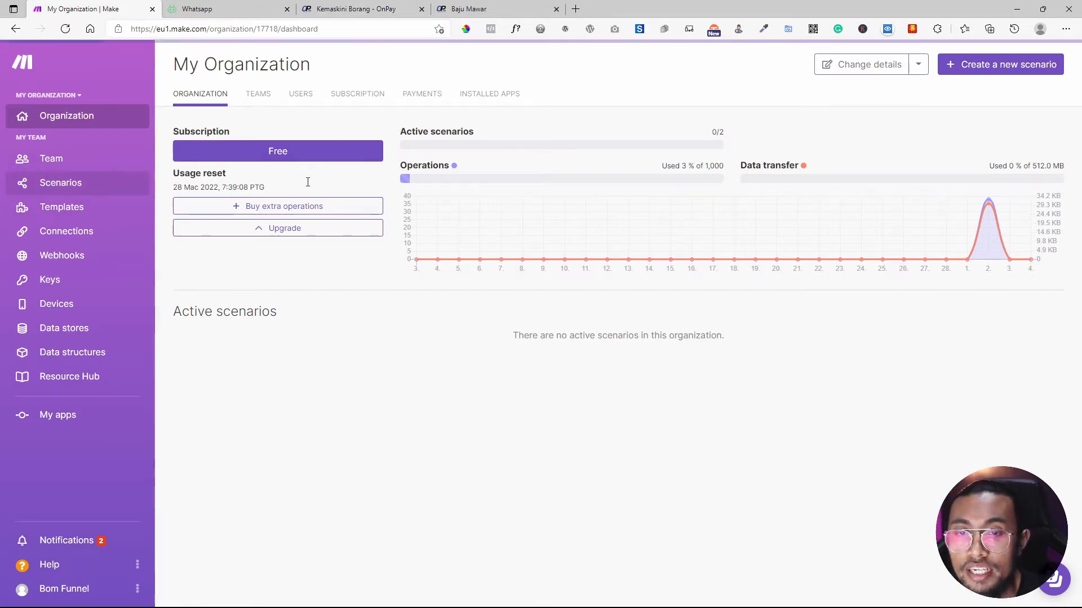
pyautogui.click(990, 67)
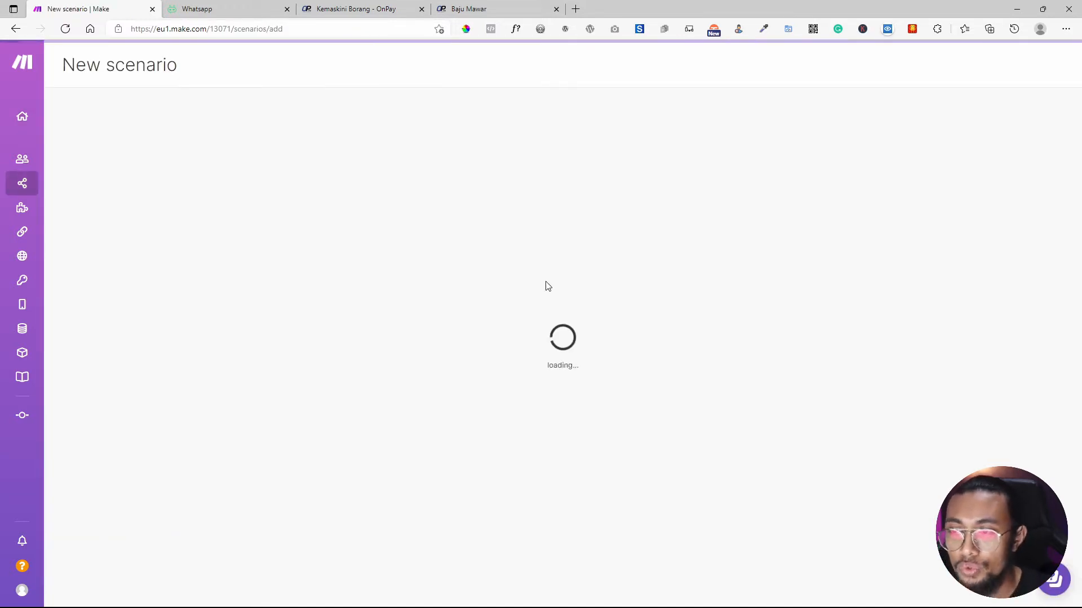
pyautogui.click(553, 288)
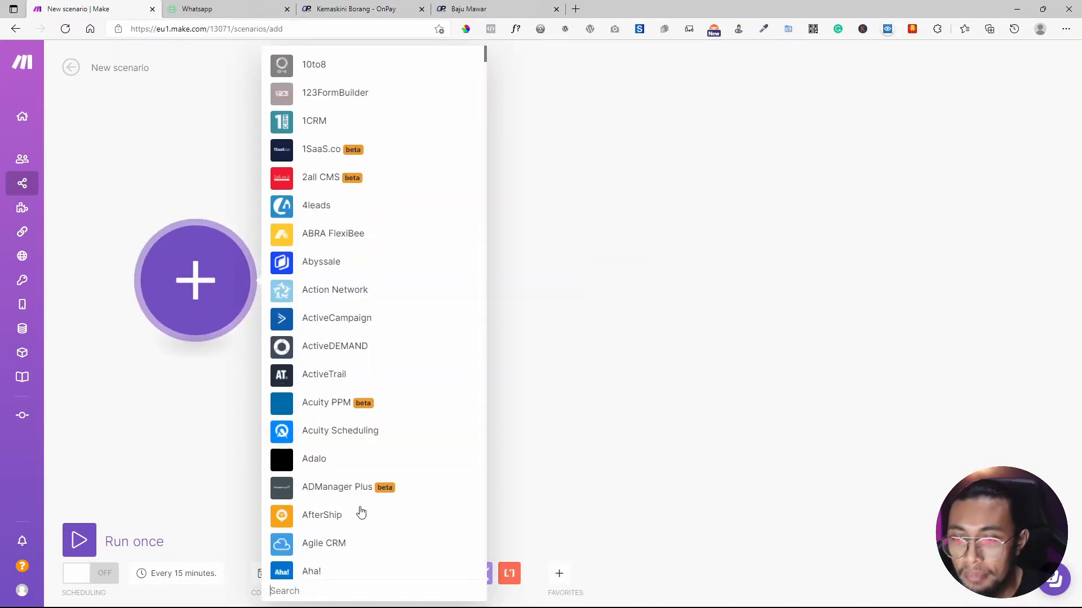
pyautogui.write('we')
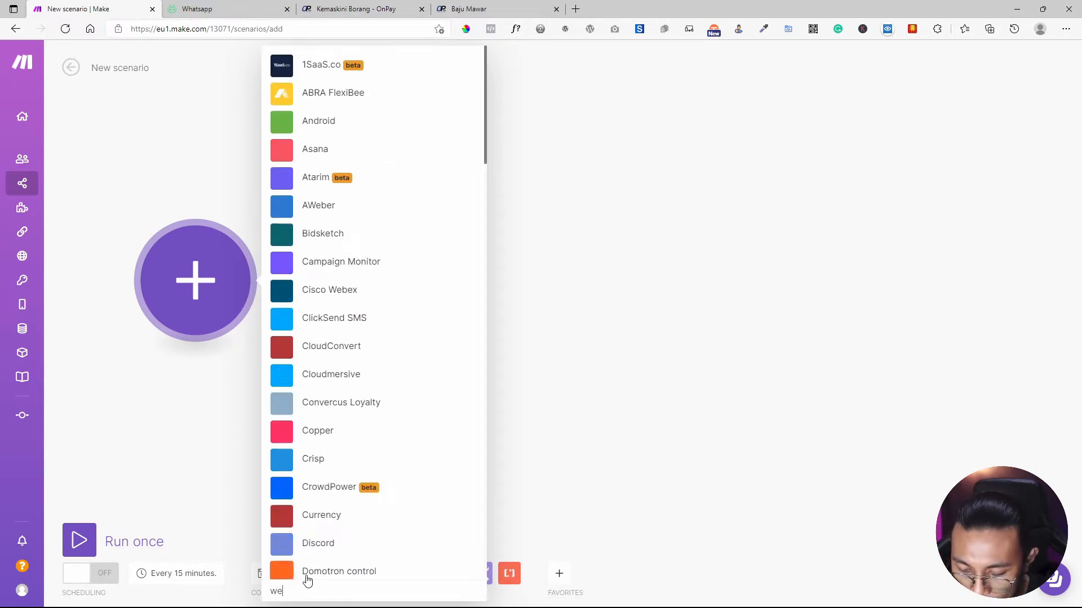
pyautogui.write('bhooks')
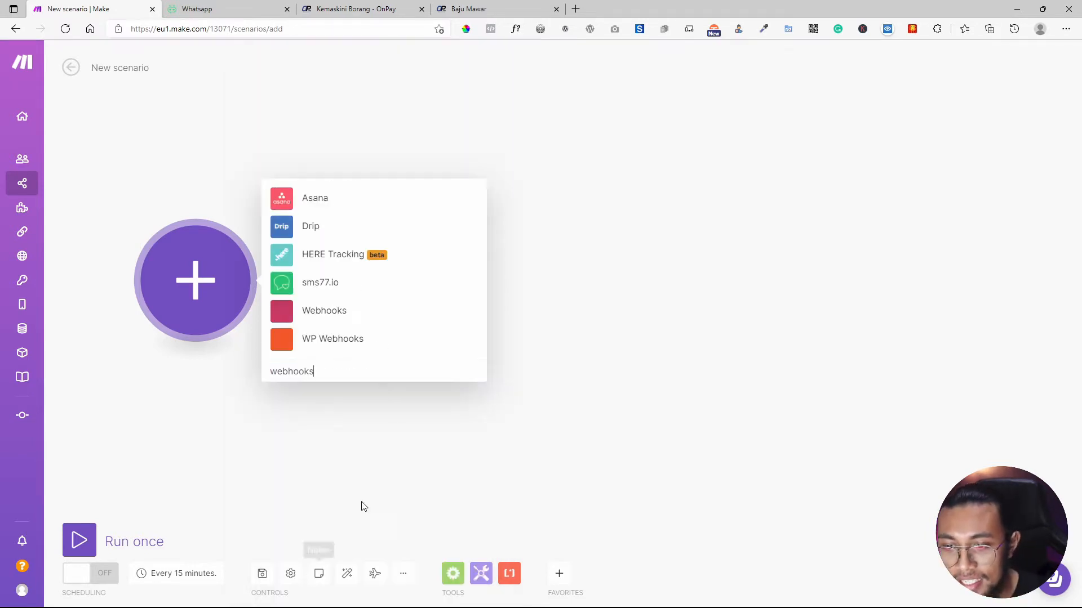
pyautogui.click(332, 315)
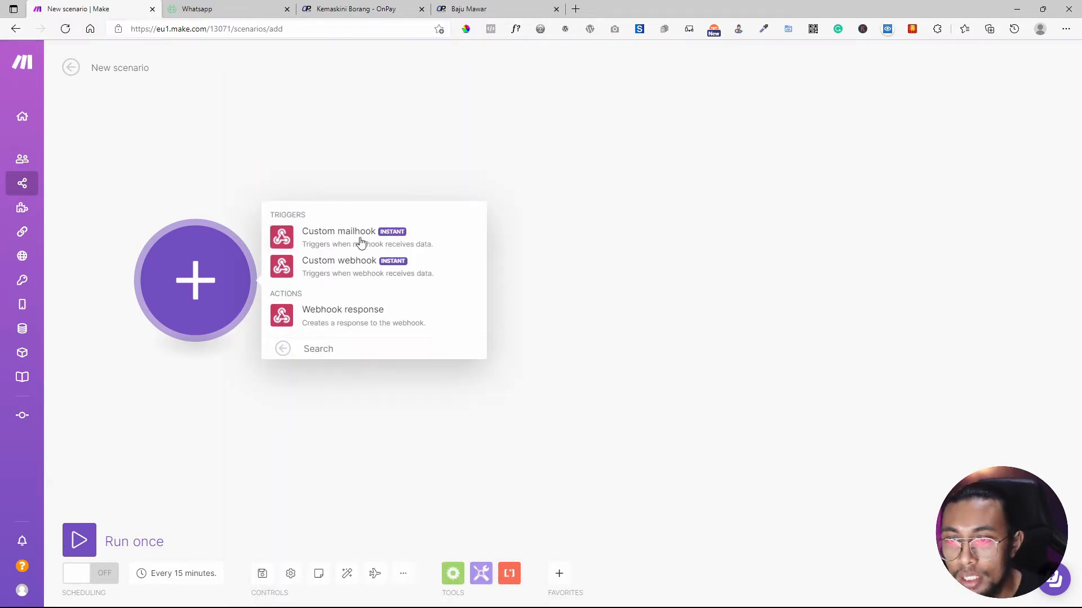
pyautogui.click(356, 265)
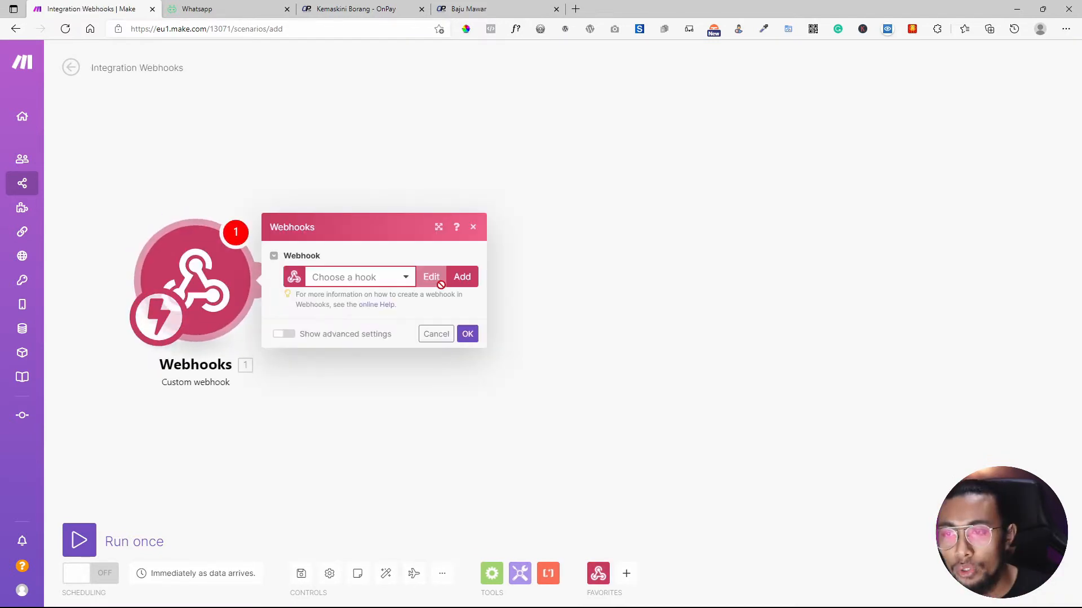
# Add a new webhook named 'Terima Data Dari Onpay' and save it.
pyautogui.click(462, 276)
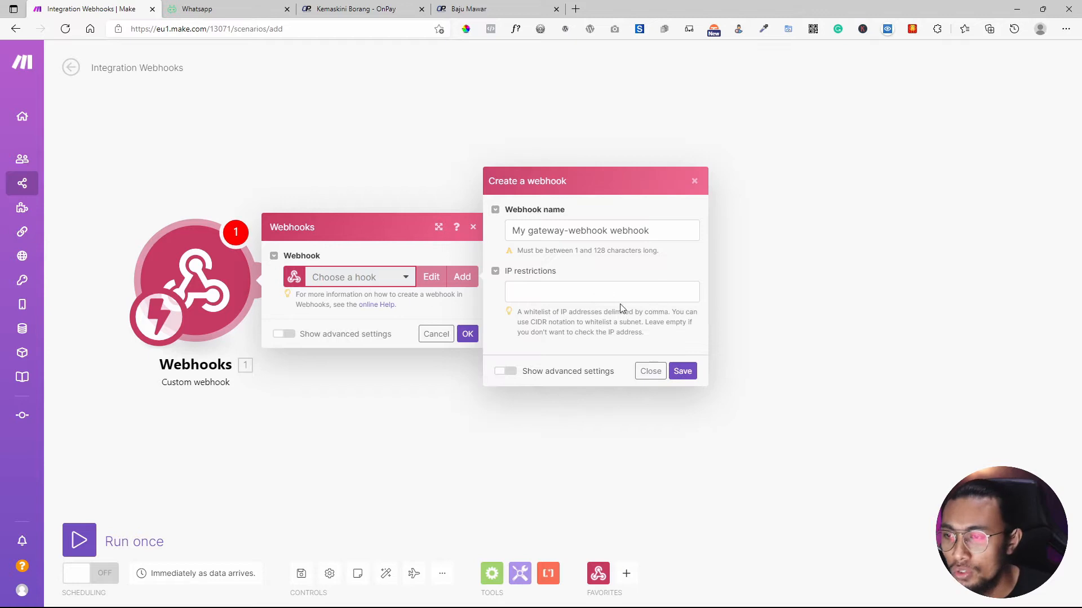
pyautogui.click(620, 231)
pyautogui.hotkey('ctrl', 'a')
pyautogui.write('T')
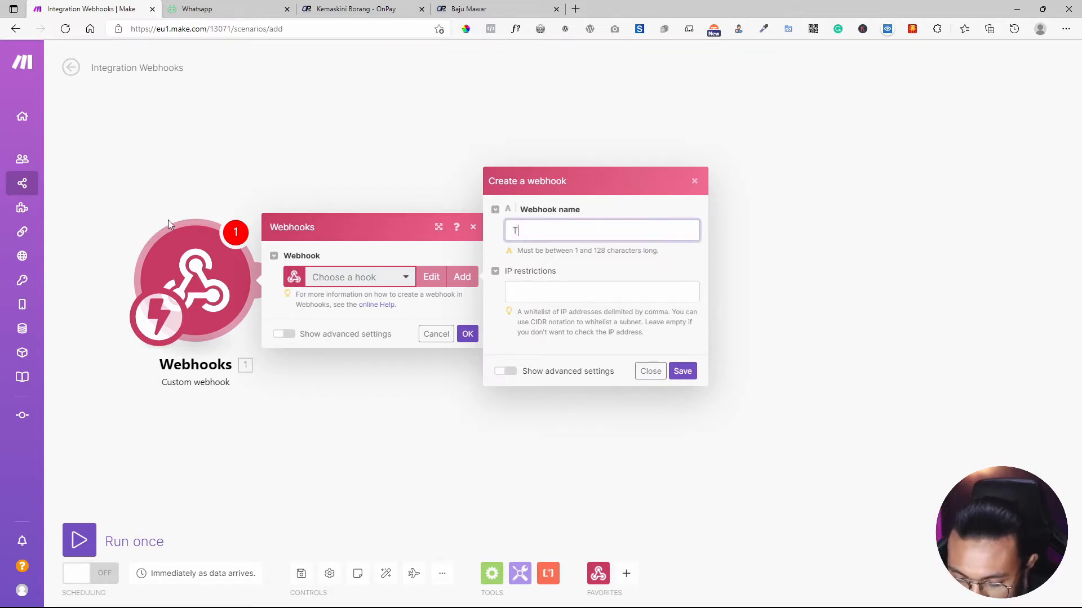
pyautogui.write('erima Data Dari Onpay')
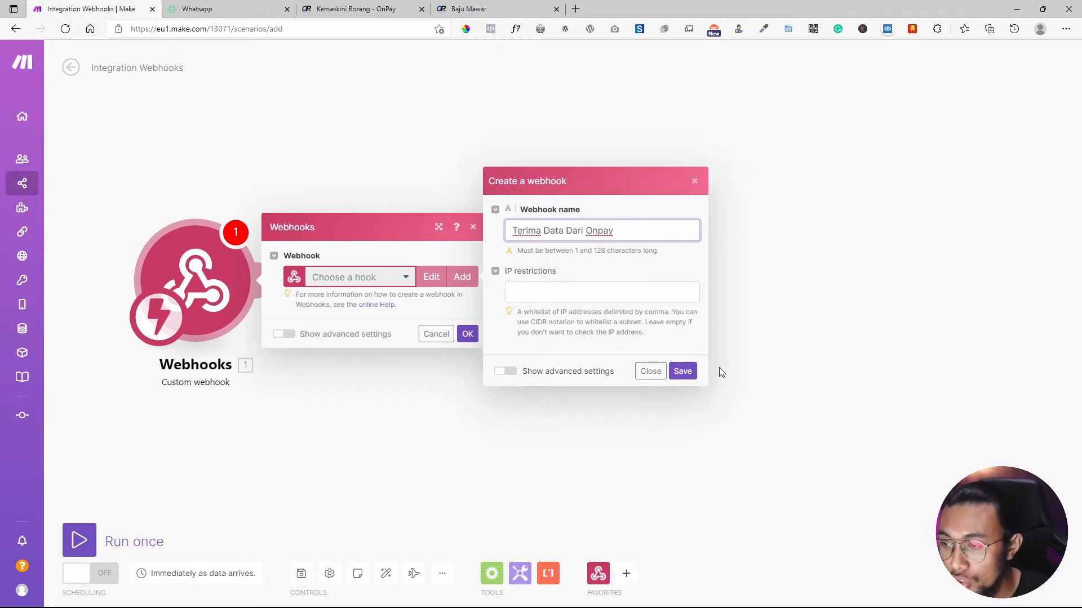
pyautogui.click(682, 370)
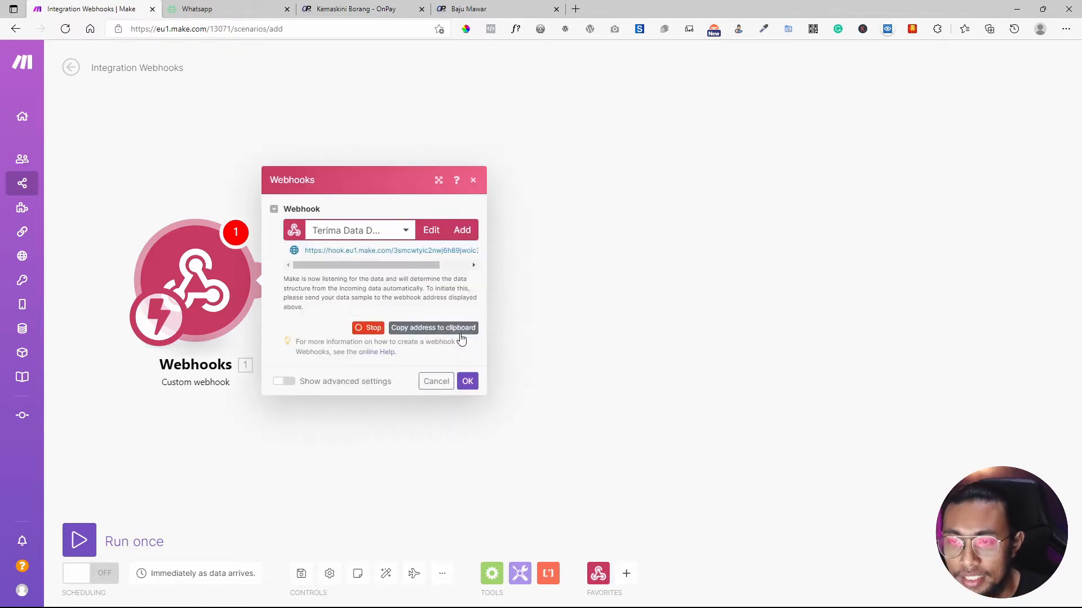
# Copy the new webhook's address to the clipboard.
pyautogui.click(415, 331)
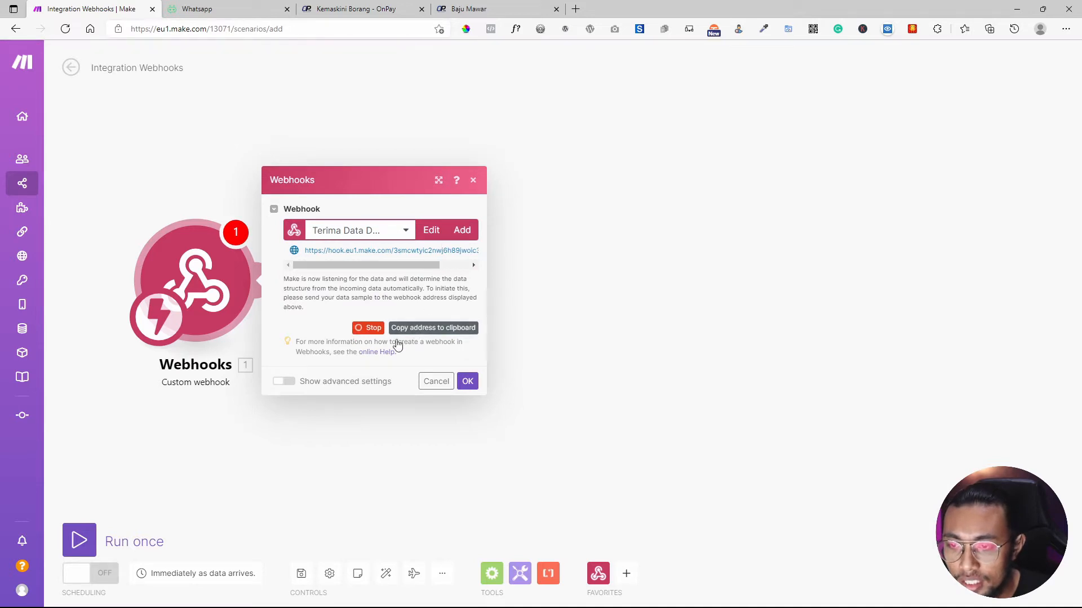
pyautogui.click(468, 381)
pyautogui.click(255, 318)
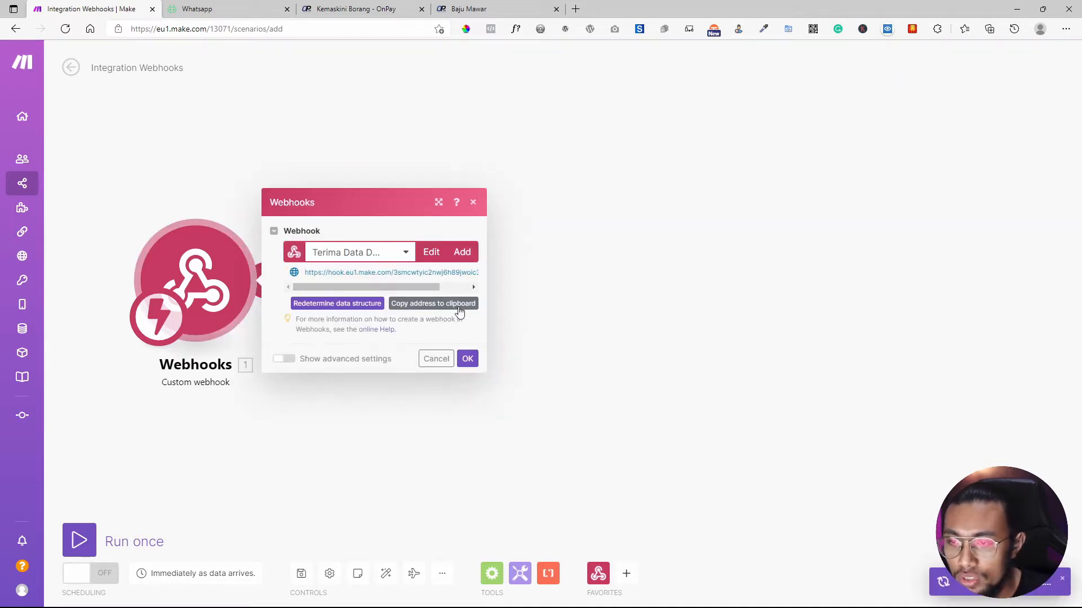
pyautogui.click(453, 304)
pyautogui.click(453, 307)
pyautogui.moveTo(424, 287); pyautogui.dragTo(346, 290)
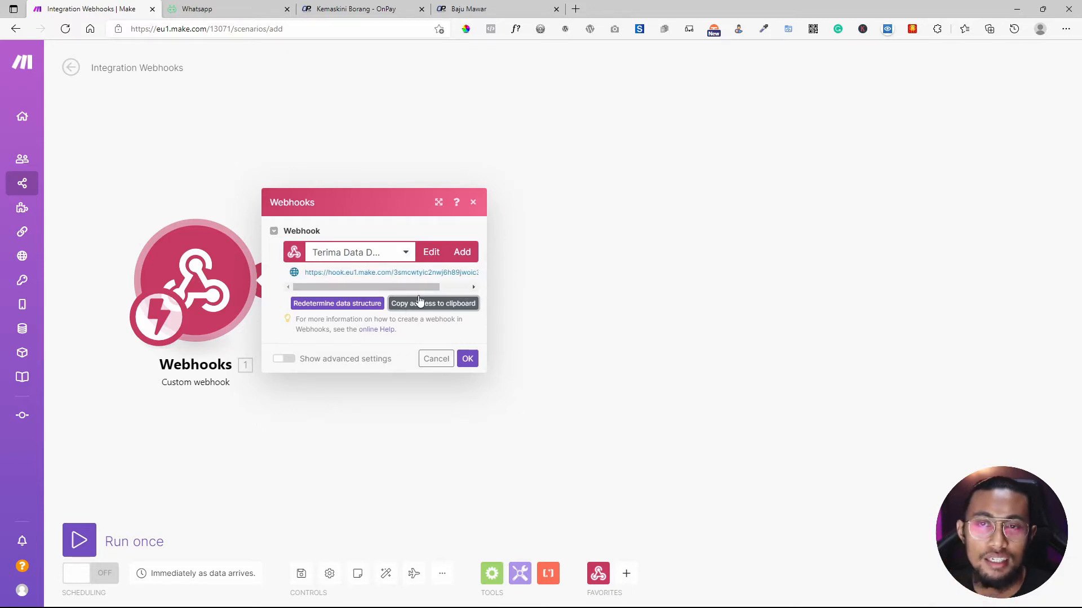
pyautogui.click(482, 7)
# Paste the Make webhook address as the URL and enable the sale created, confirmed and canceled events.
pyautogui.click(327, 5)
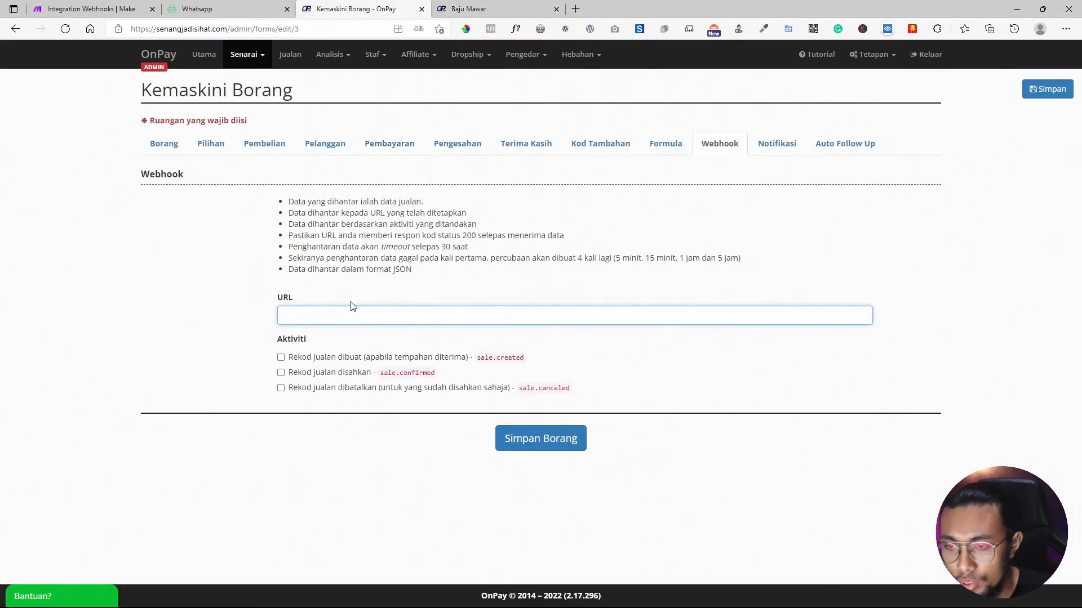
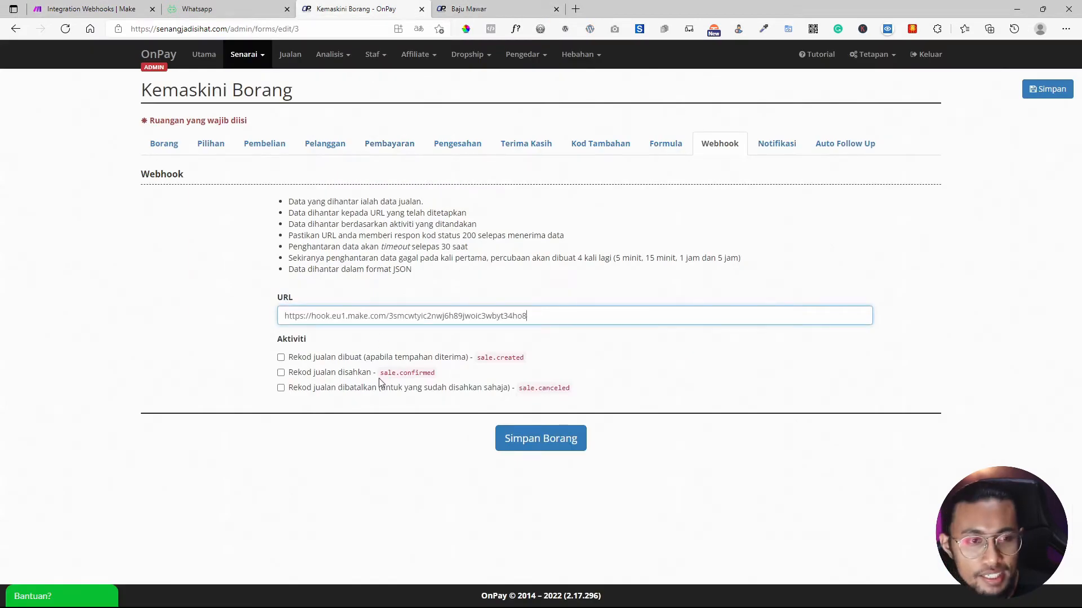
pyautogui.click(311, 359)
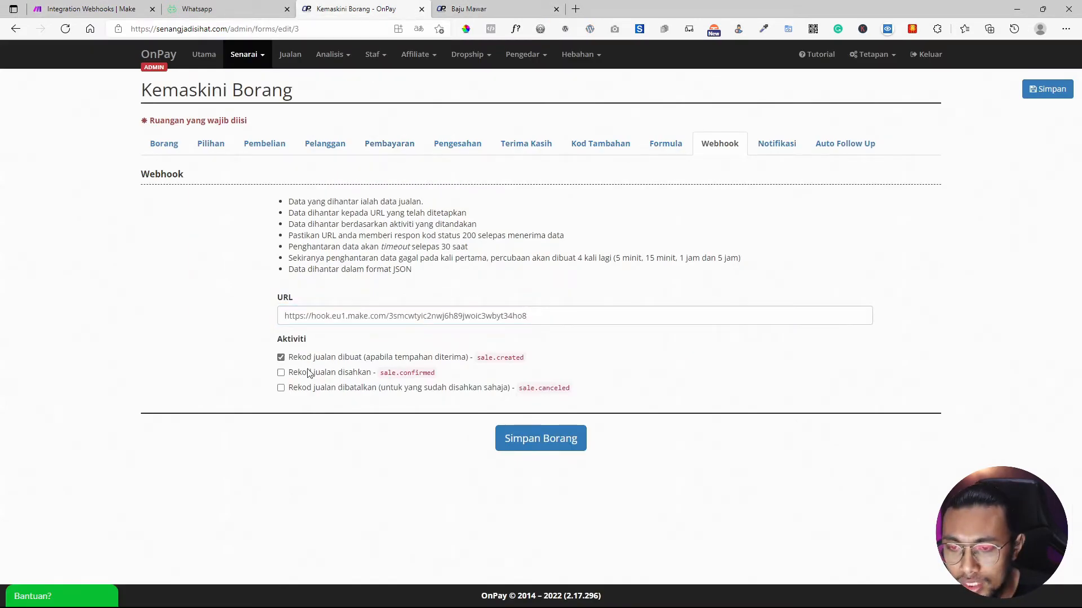
pyautogui.click(309, 374)
pyautogui.click(322, 388)
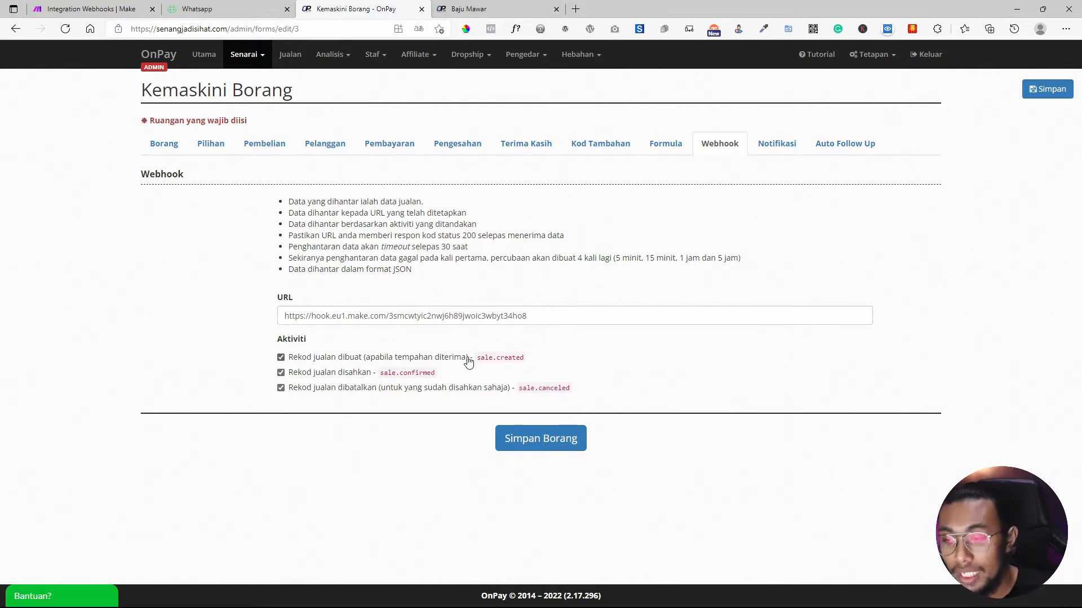
pyautogui.moveTo(570, 358); pyautogui.dragTo(383, 374)
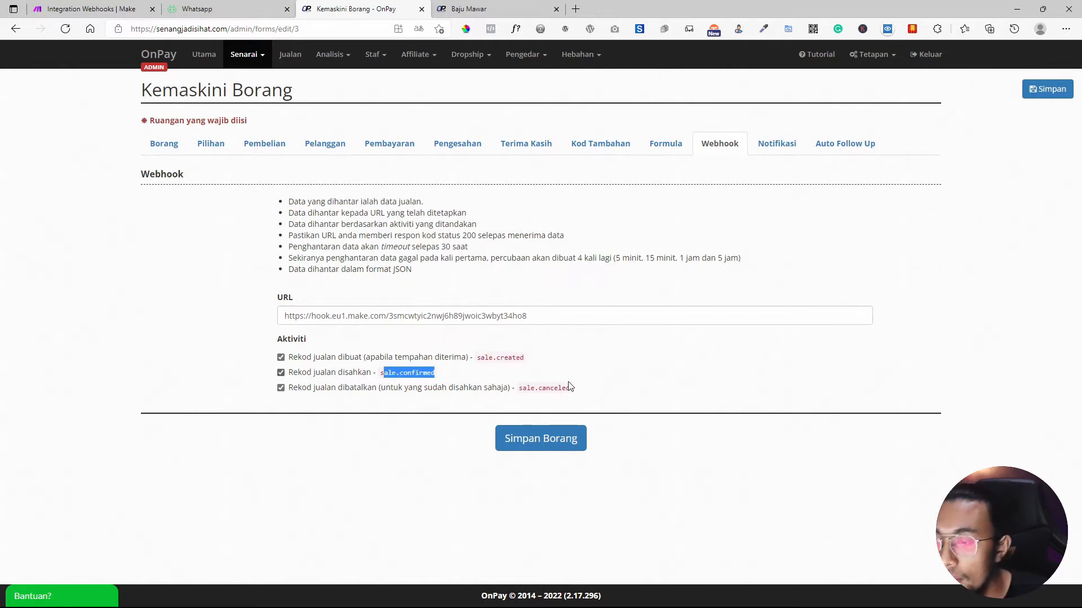
pyautogui.moveTo(580, 391); pyautogui.dragTo(527, 391)
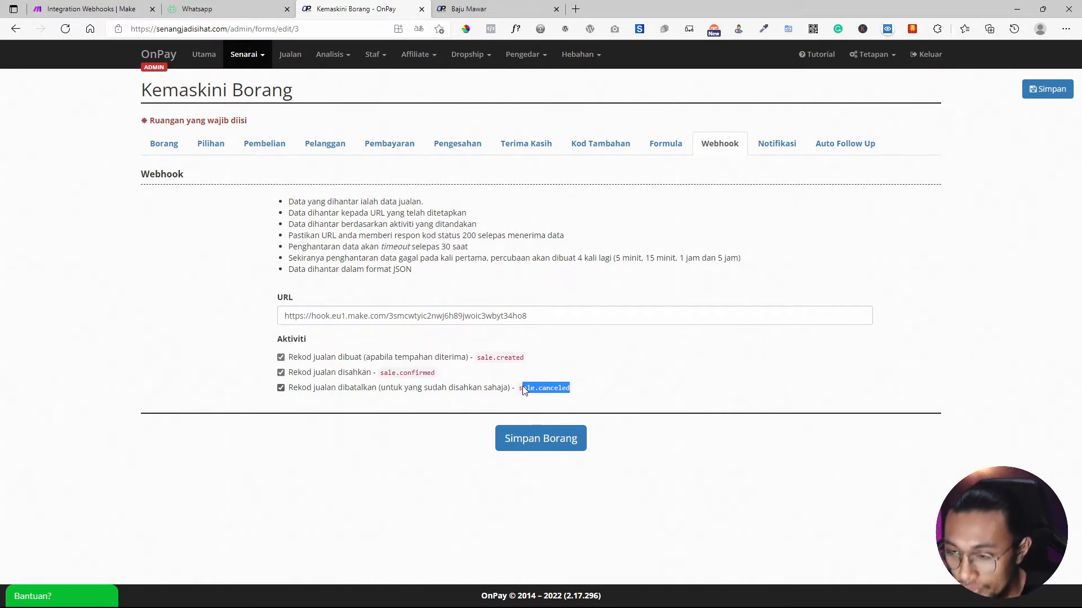
# Save the bjm form's webhook settings and confirm Make's Webhooks dialog with OK.
pyautogui.click(535, 433)
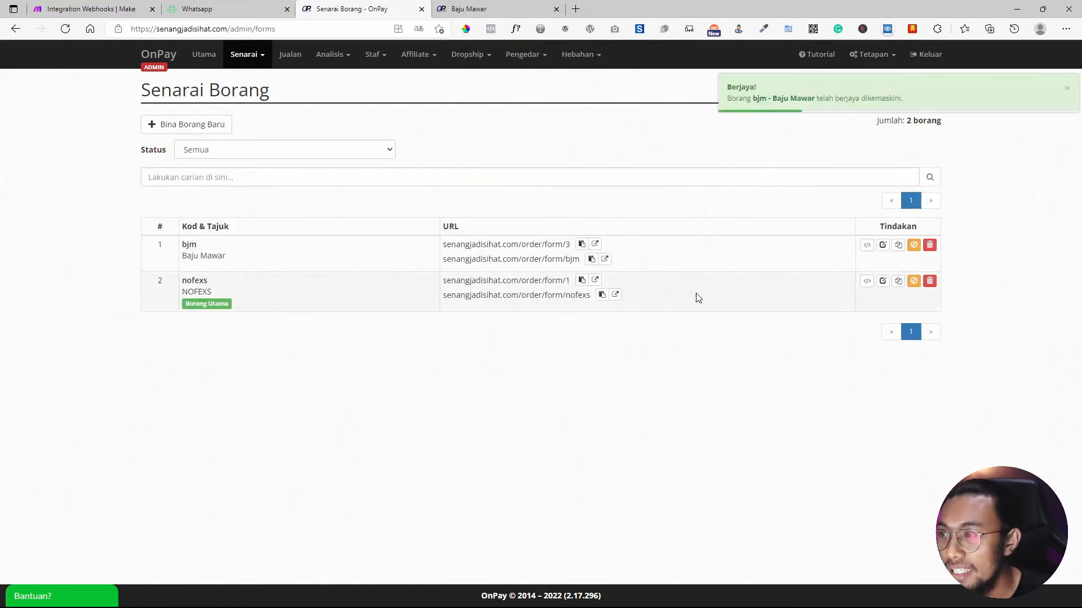
pyautogui.click(97, 8)
pyautogui.click(467, 359)
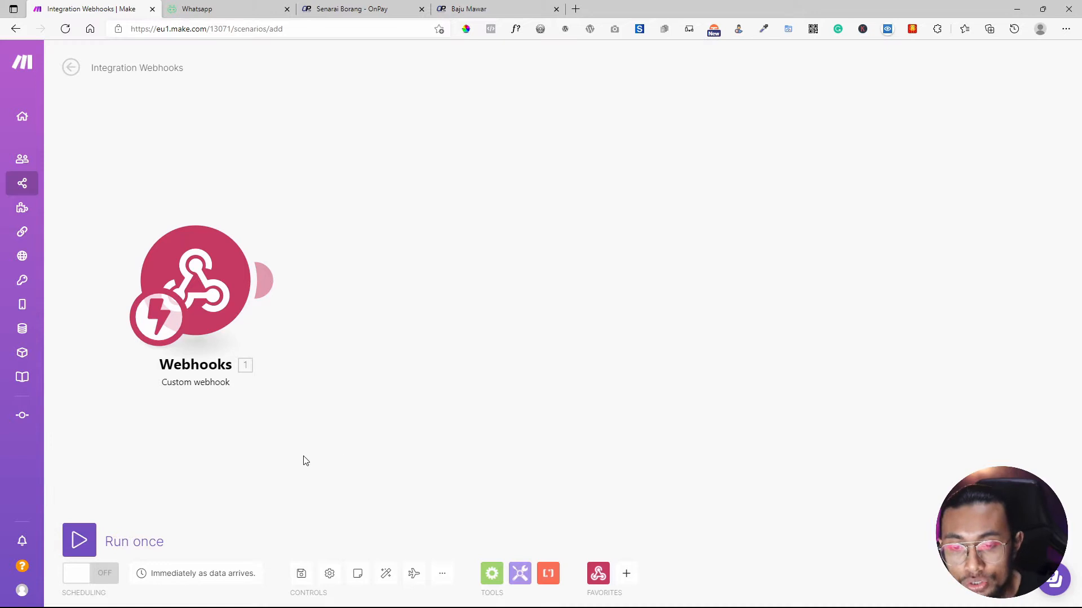
# Save the webhook scenario and switch its scheduling ON.
pyautogui.click(301, 573)
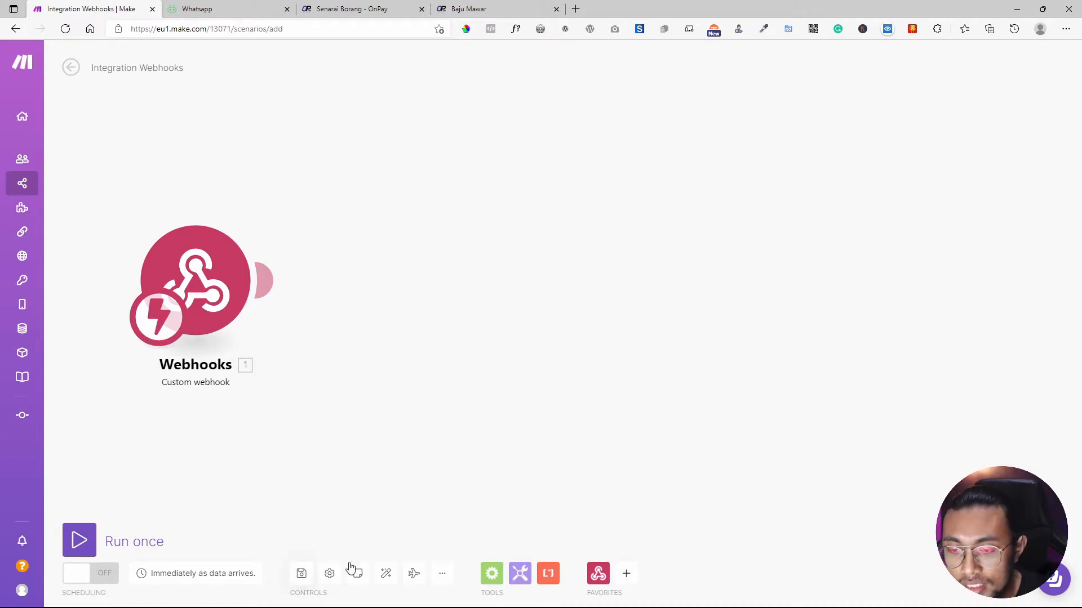
pyautogui.click(90, 573)
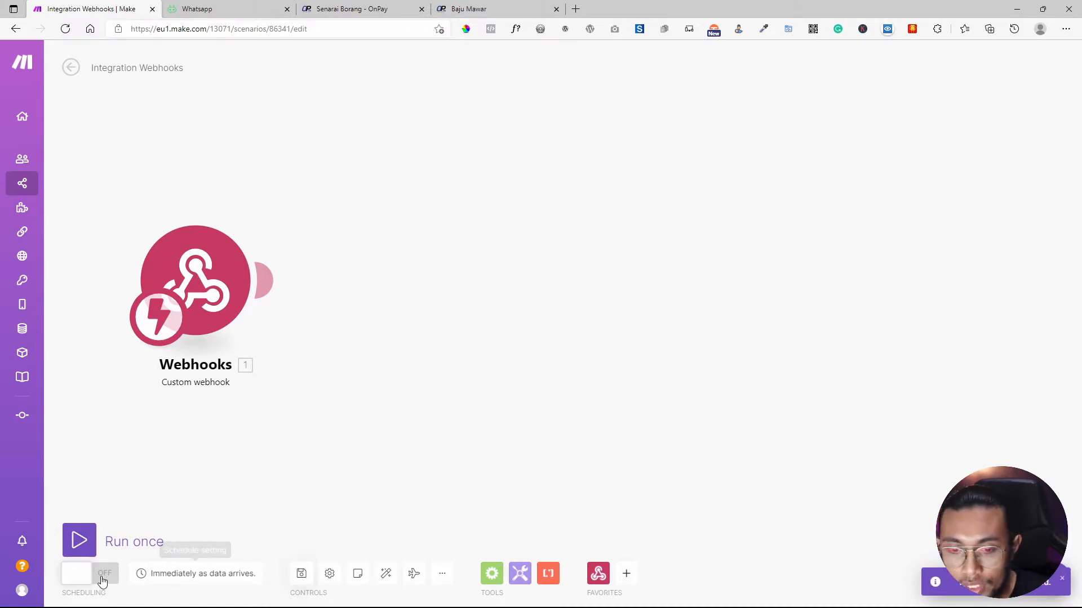
pyautogui.click(469, 9)
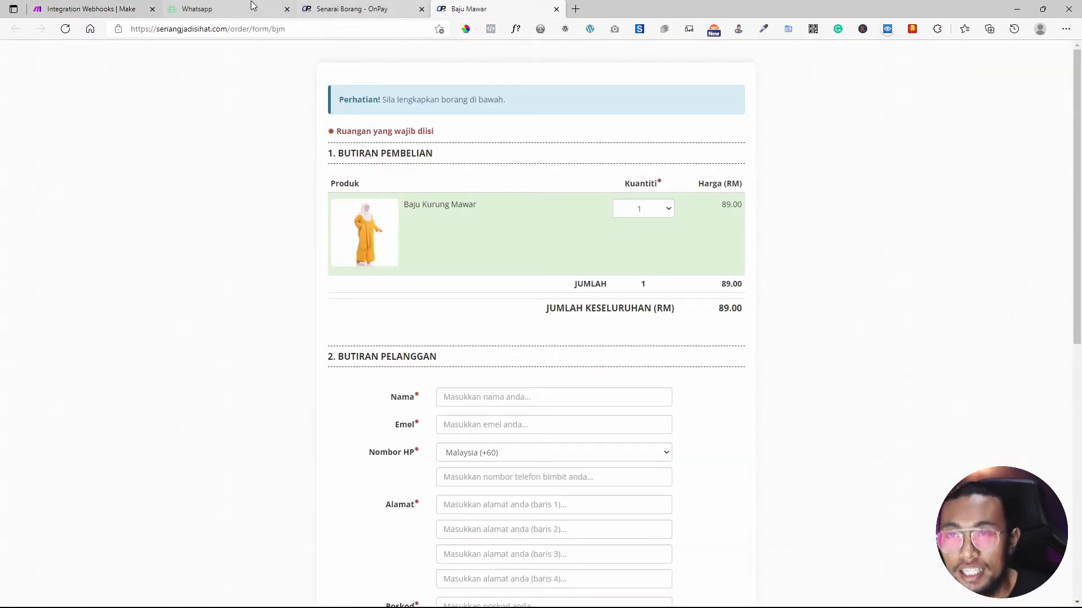
# Autofill the customer's name, e-mail, phone and address, with NinjaVan cash-on-delivery payment.
pyautogui.scroll(-3, 458, 198)
pyautogui.click(479, 228)
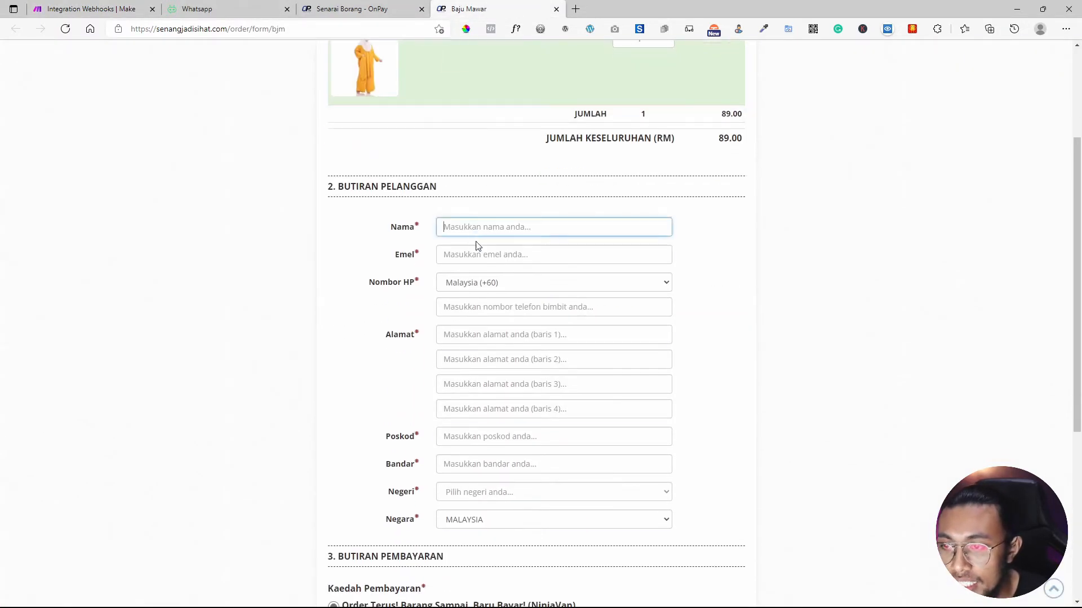
pyautogui.click(488, 280)
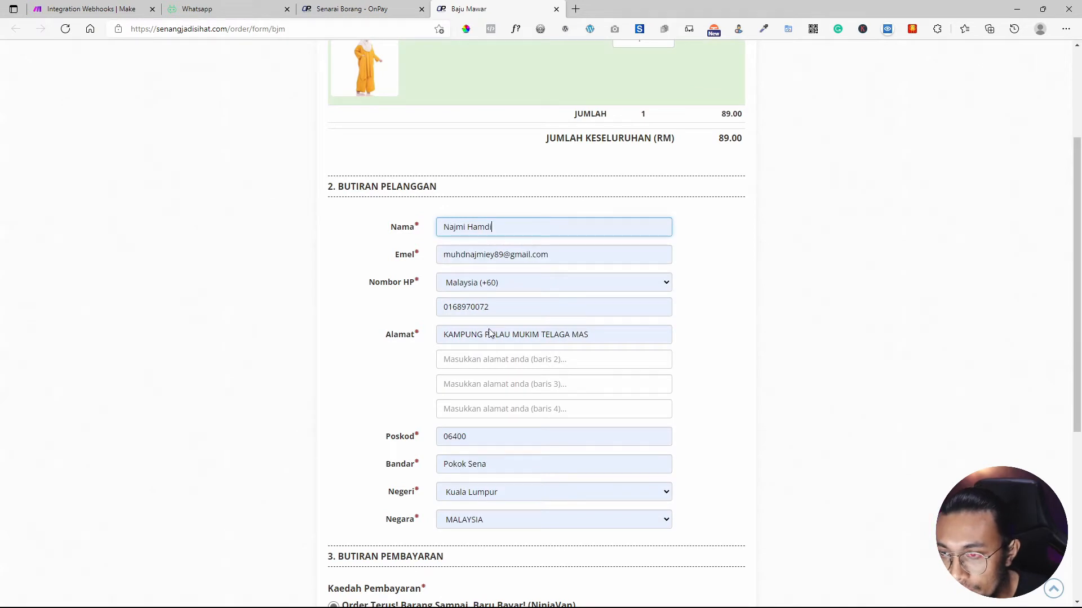
pyautogui.scroll(-2, 507, 372)
pyautogui.scroll(-5, 498, 407)
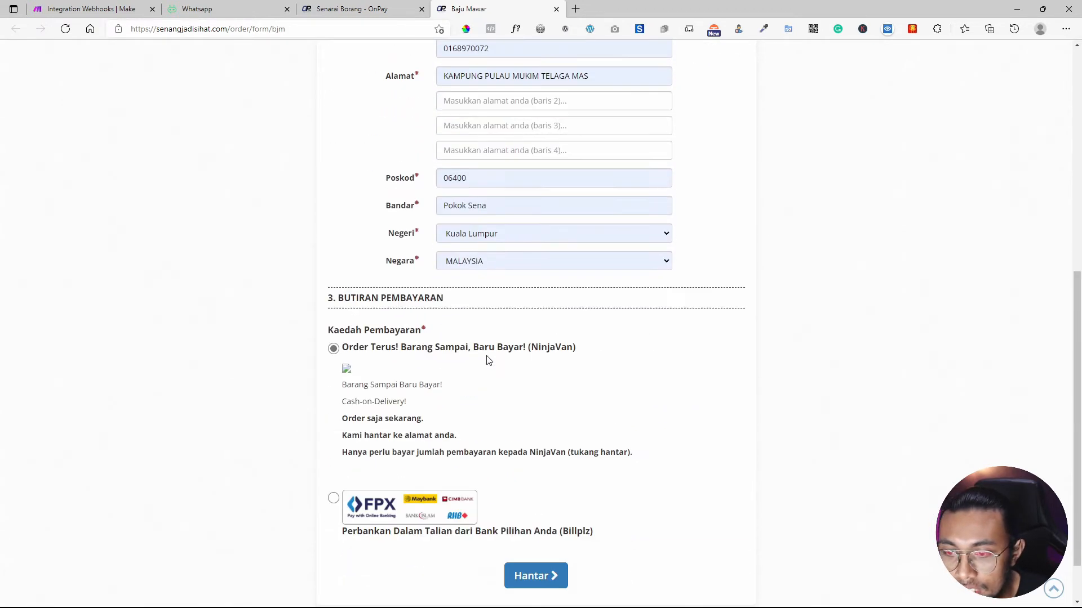
pyautogui.click(91, 8)
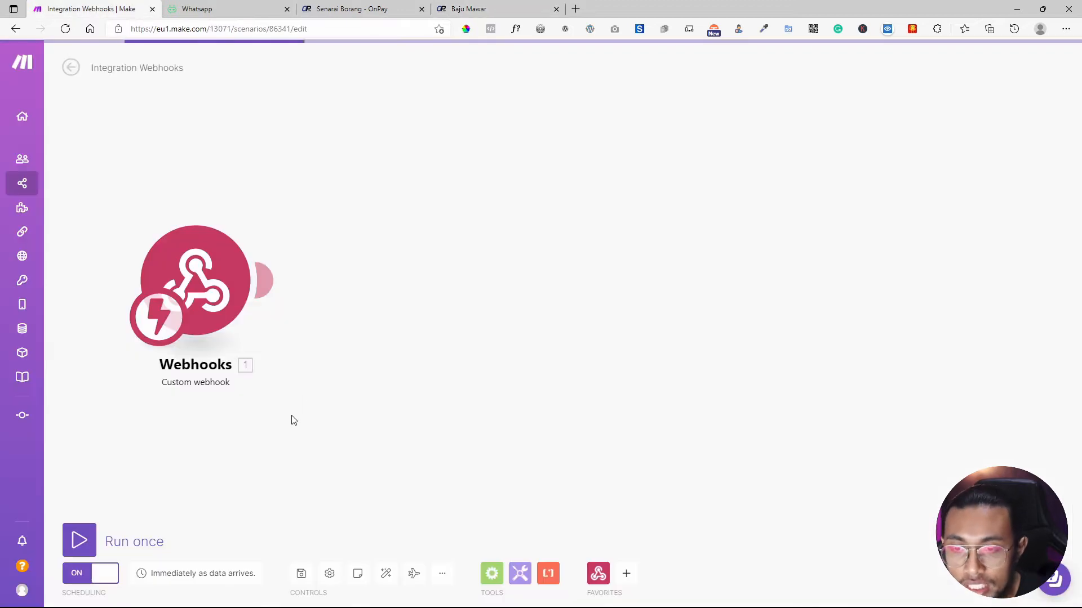
# Run the scenario once and submit a test Baju Mawar order to feed the webhook.
pyautogui.click(79, 539)
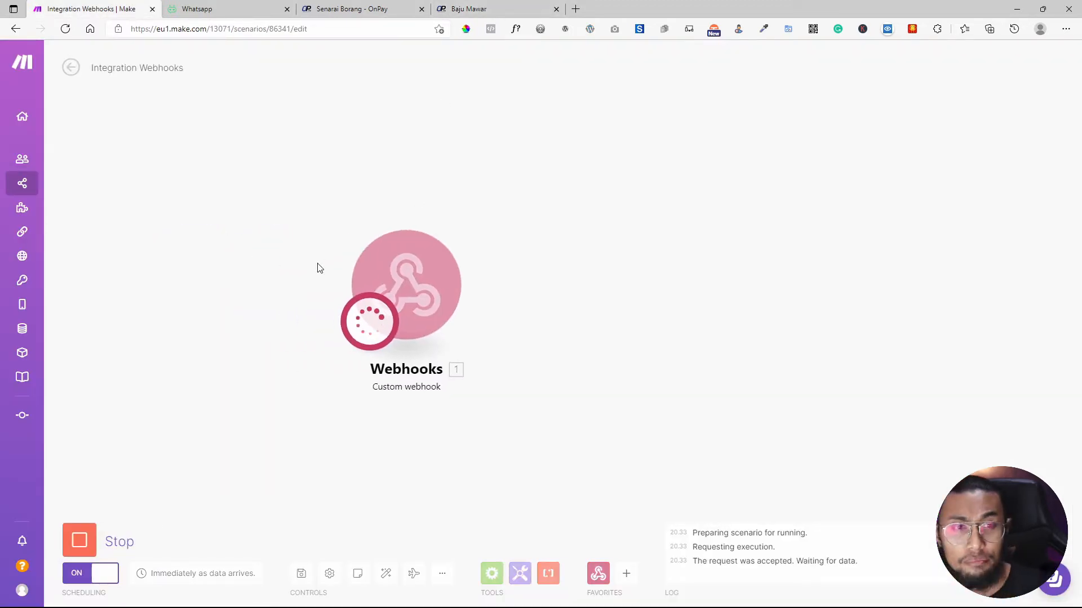
pyautogui.click(459, 8)
pyautogui.click(555, 515)
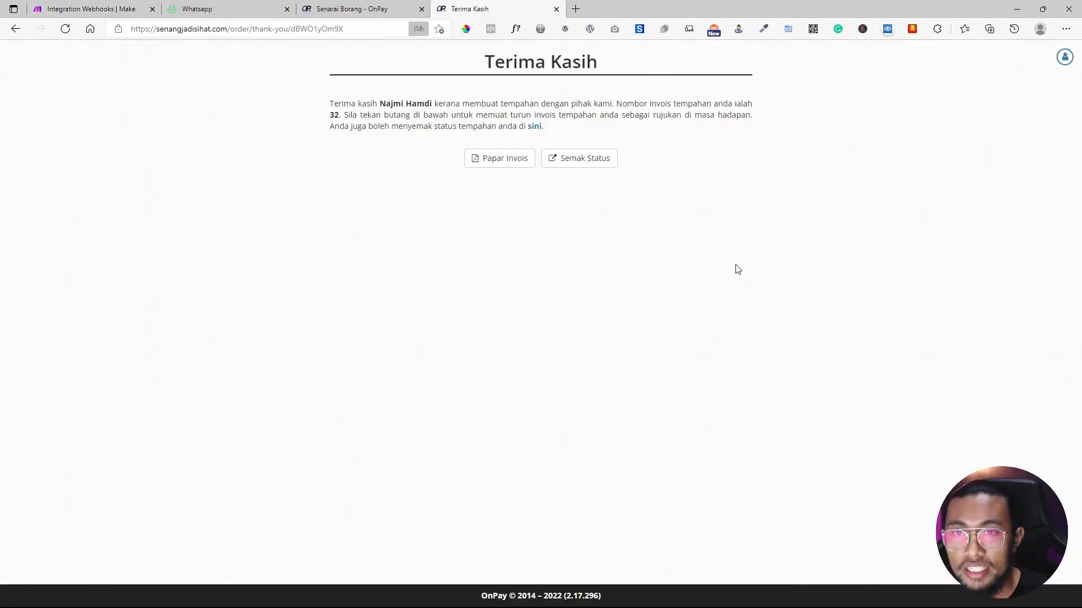
pyautogui.click(89, 9)
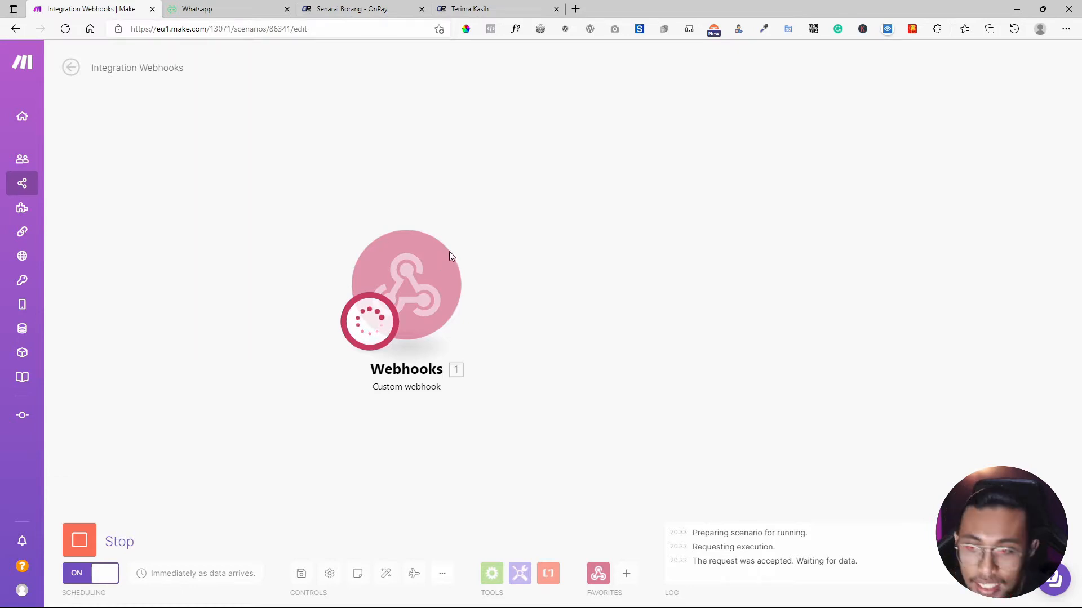
pyautogui.moveTo(418, 282); pyautogui.dragTo(249, 258)
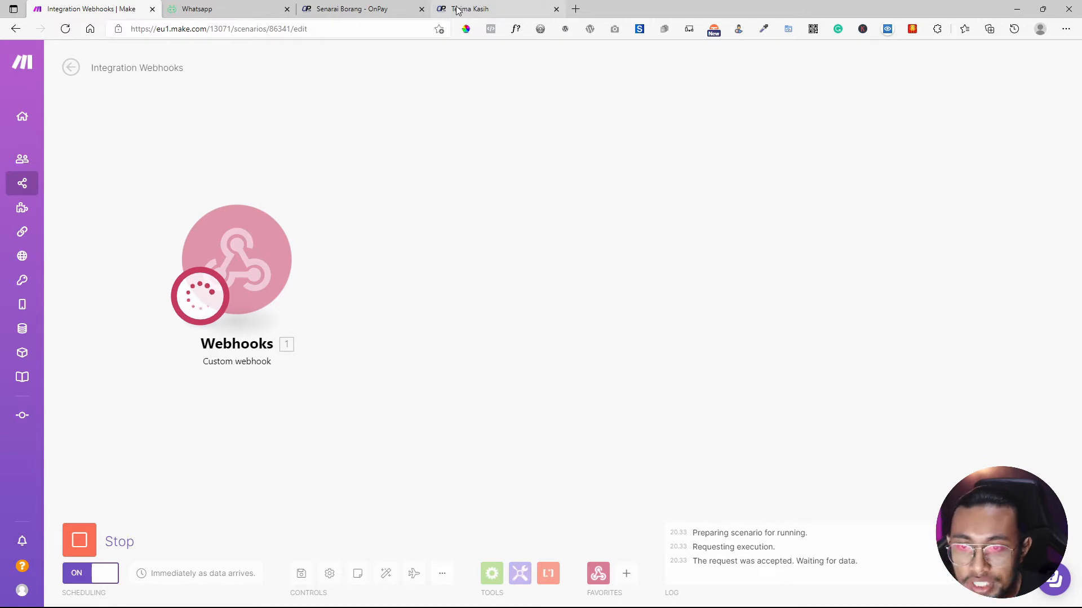
pyautogui.click(409, 7)
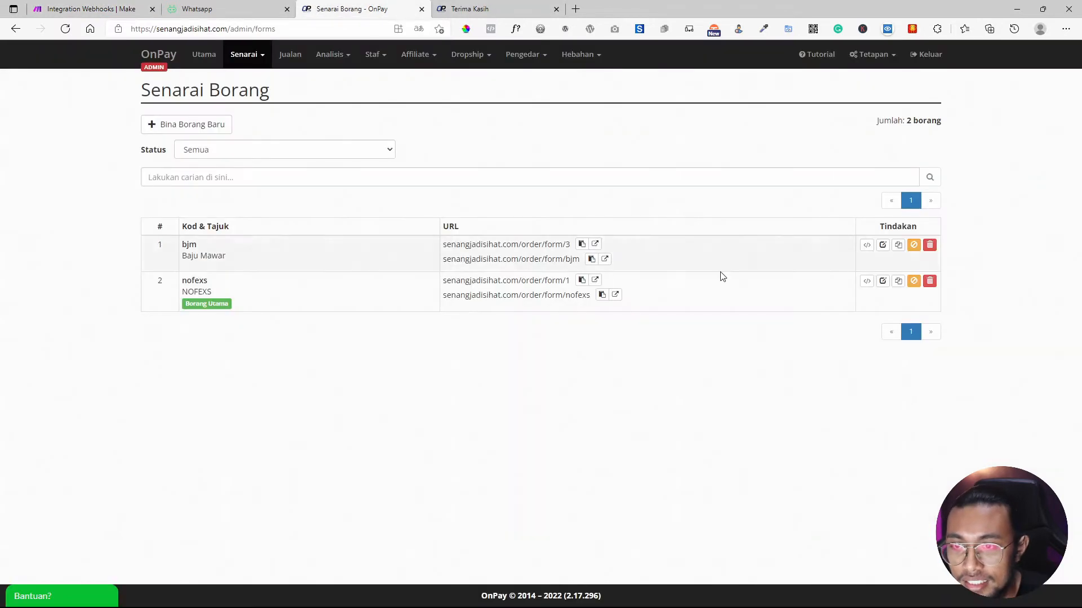
# Reopen the bjm order form, autofill the customer's details and submit a second test order.
pyautogui.click(605, 260)
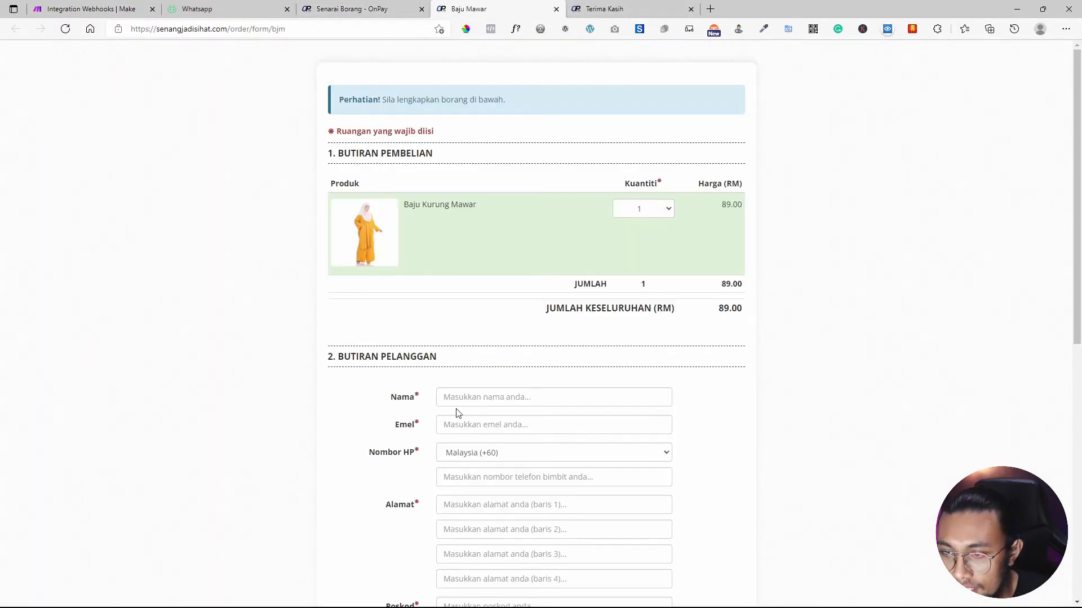
pyautogui.click(472, 401)
pyautogui.scroll(-3, 498, 461)
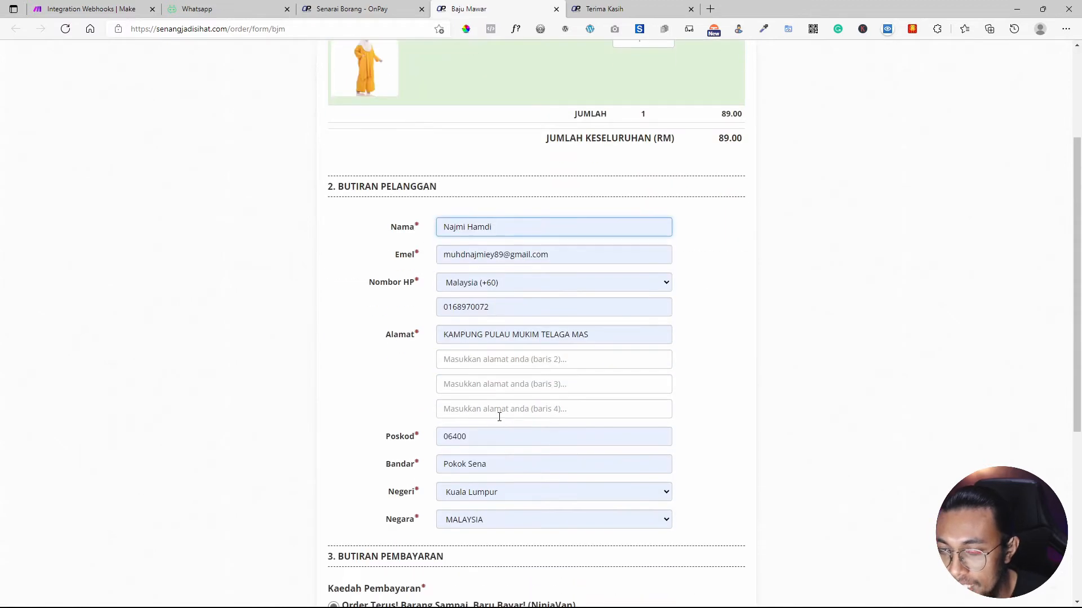
pyautogui.scroll(-4, 439, 479)
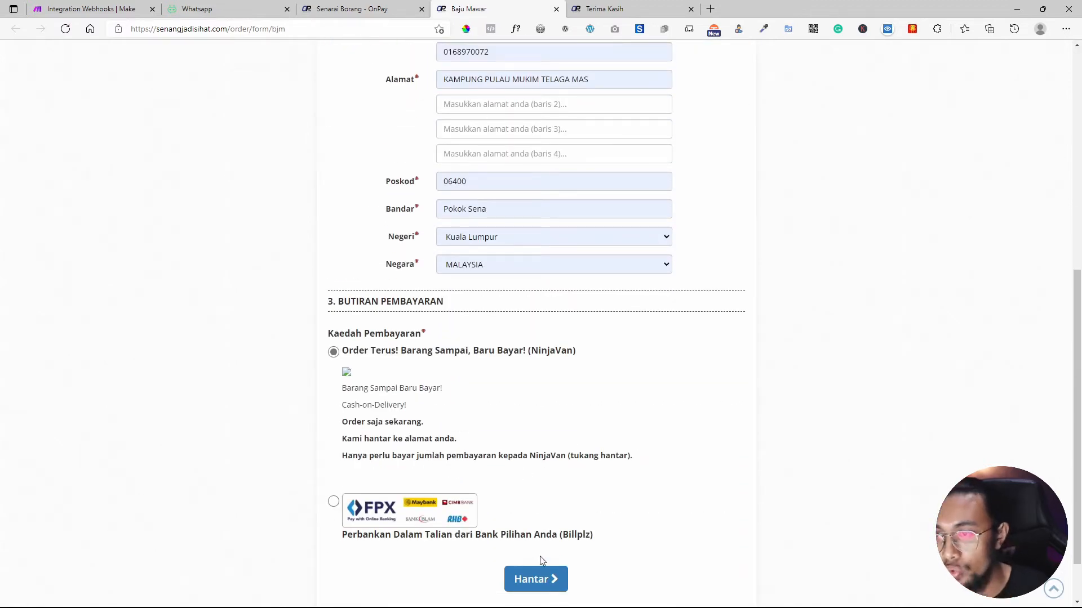
pyautogui.click(540, 586)
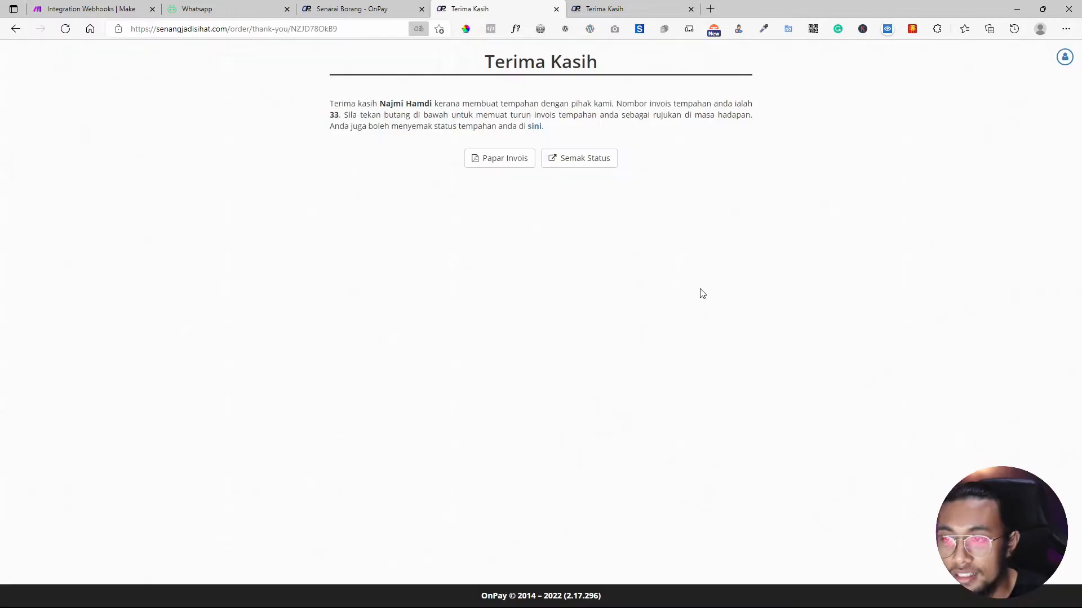
pyautogui.click(254, 7)
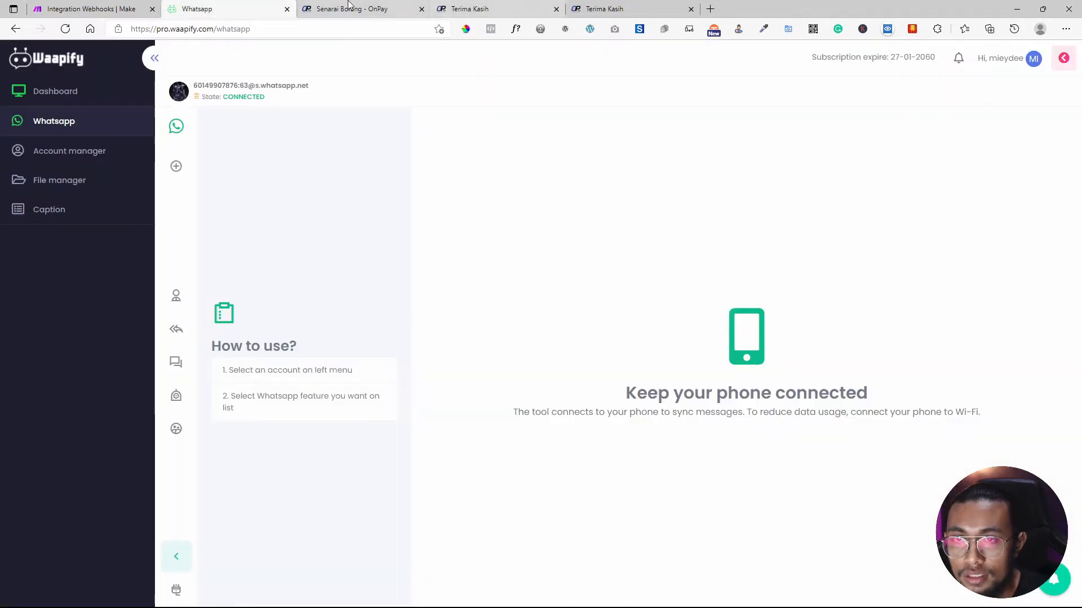
# Stop the waiting run and go back to the scenario overview.
pyautogui.click(90, 8)
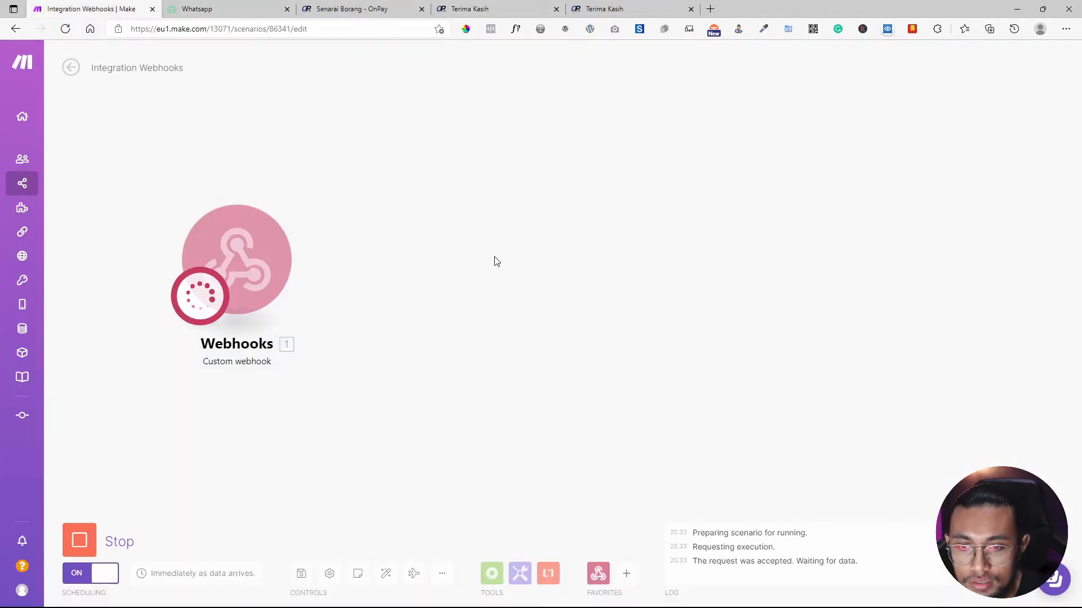
pyautogui.click(103, 542)
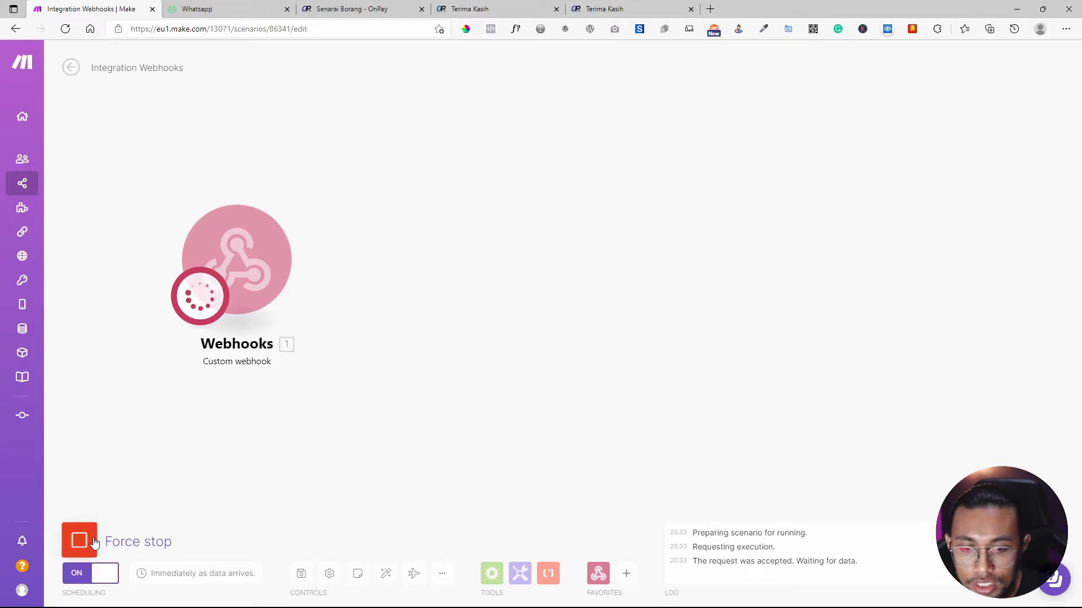
pyautogui.click(71, 68)
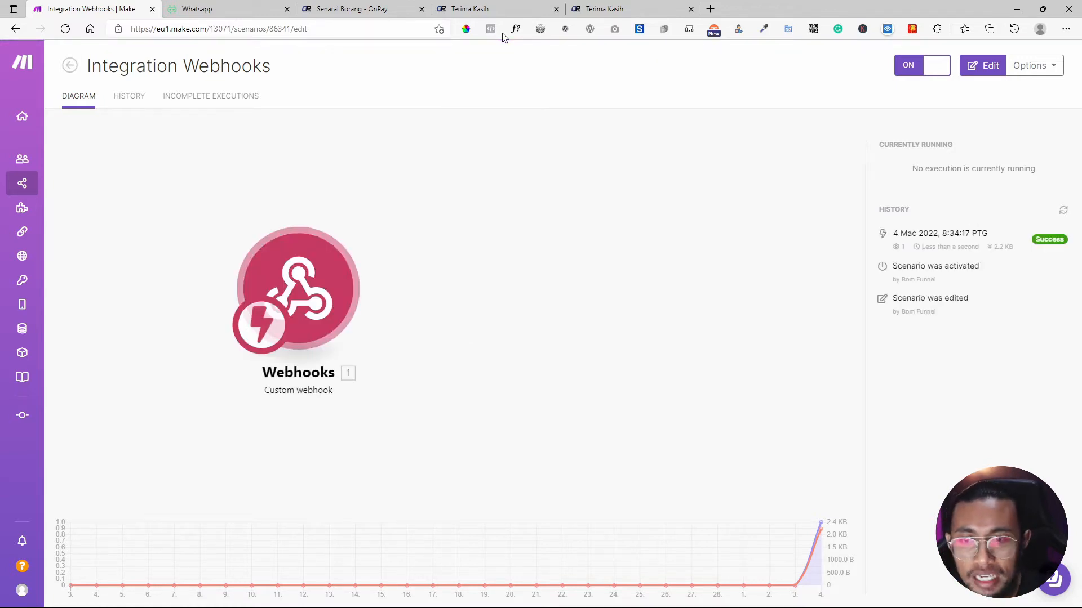
# Rename the scenario to 'Waapify x Onpay' and open the Webhooks module's settings.
pyautogui.click(289, 262)
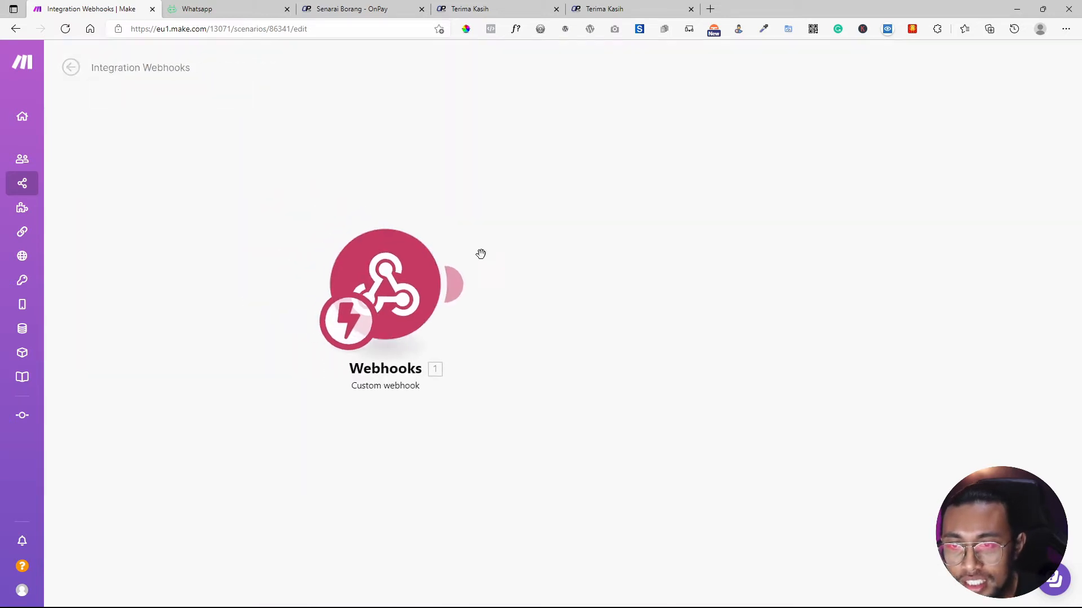
pyautogui.click(170, 65)
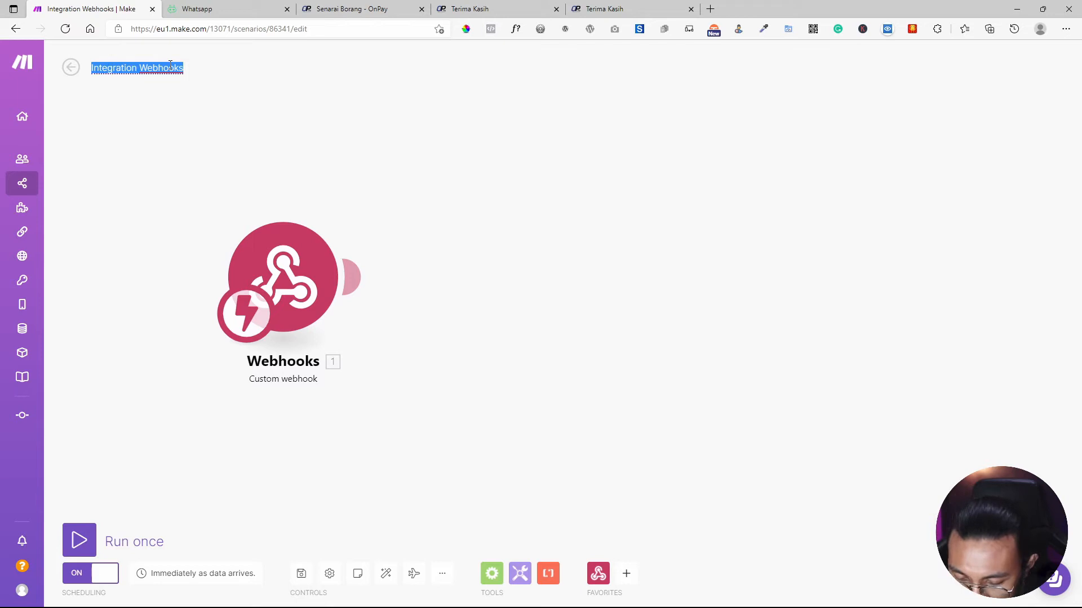
pyautogui.write('Waapify x Onpay')
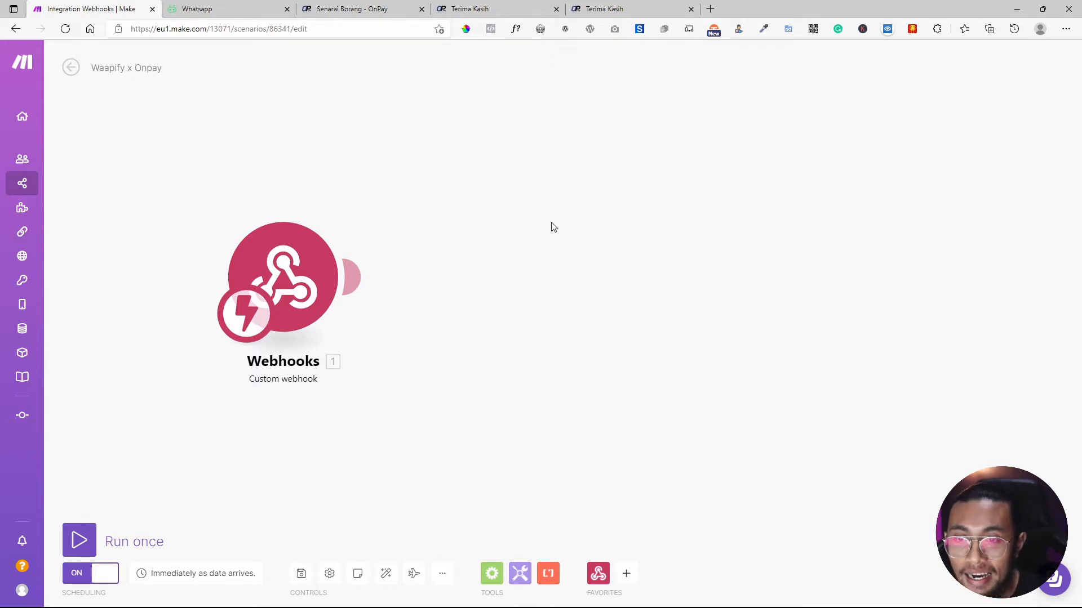
pyautogui.click(282, 270)
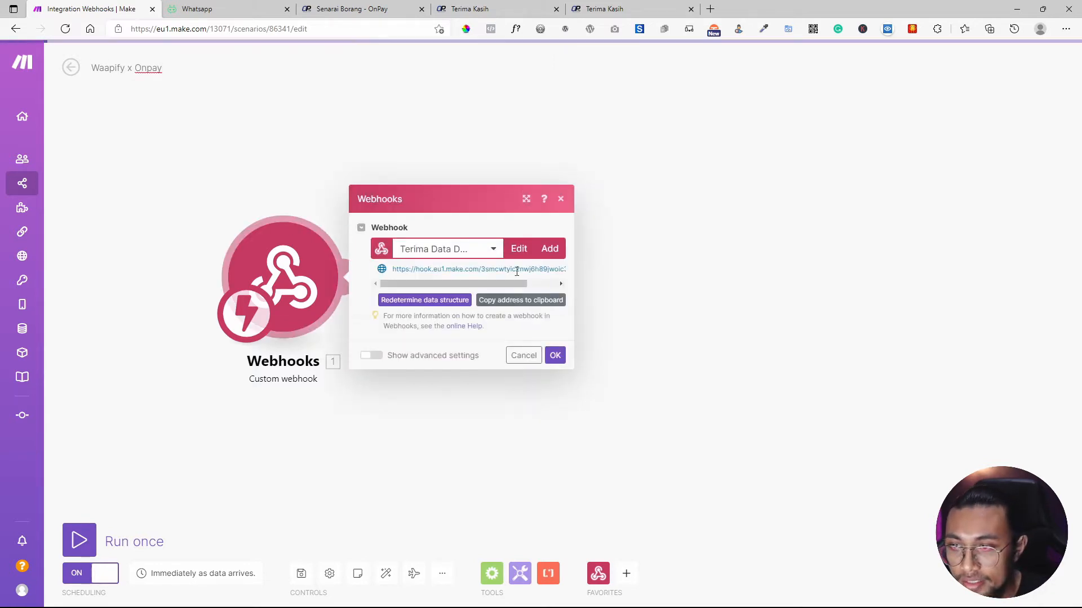
# Replace the bjm form's webhook URL with the copied Make hook address and save the form.
pyautogui.click(516, 300)
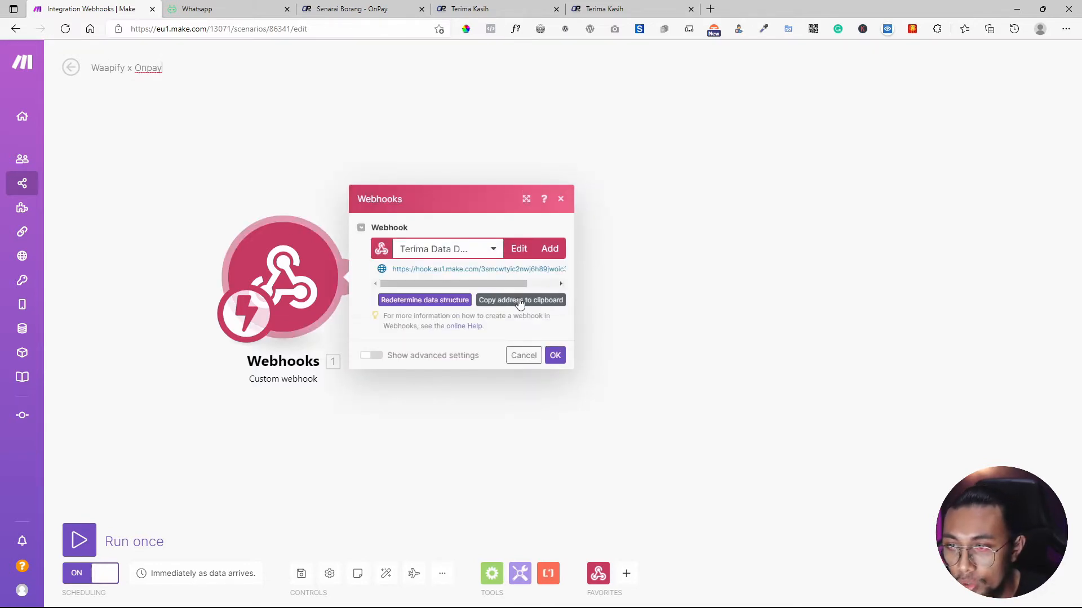
pyautogui.click(556, 10)
pyautogui.click(556, 10)
pyautogui.click(352, 9)
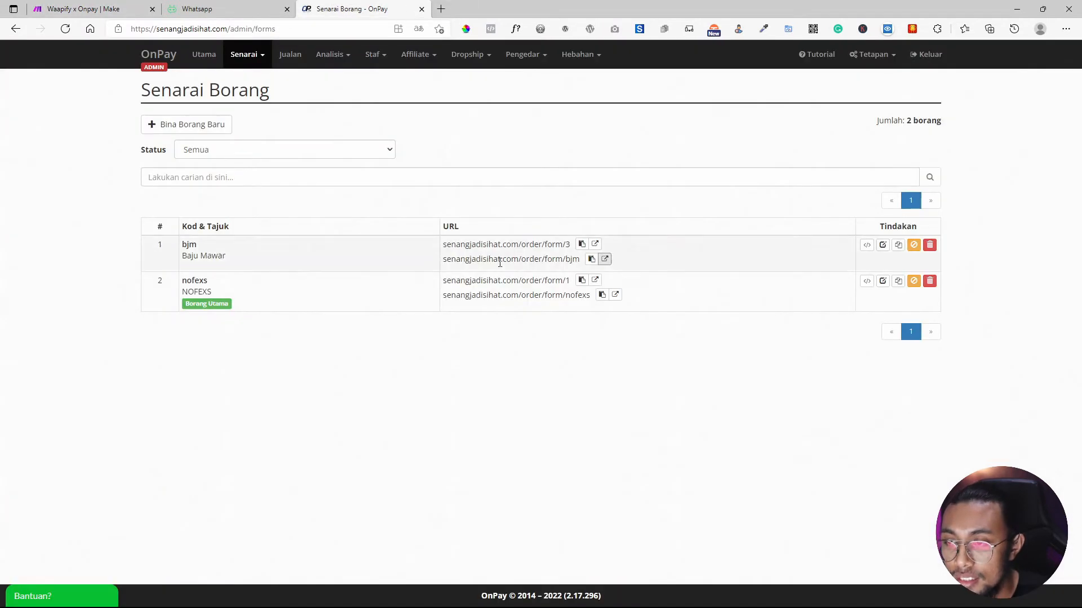
pyautogui.click(882, 245)
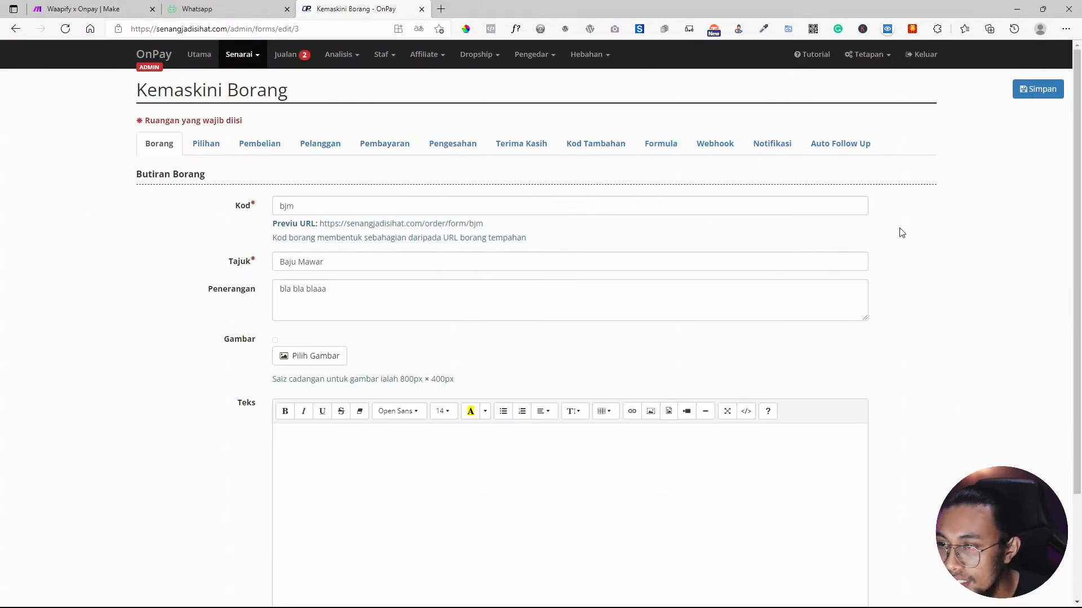
pyautogui.click(714, 149)
pyautogui.tripleClick(543, 316)
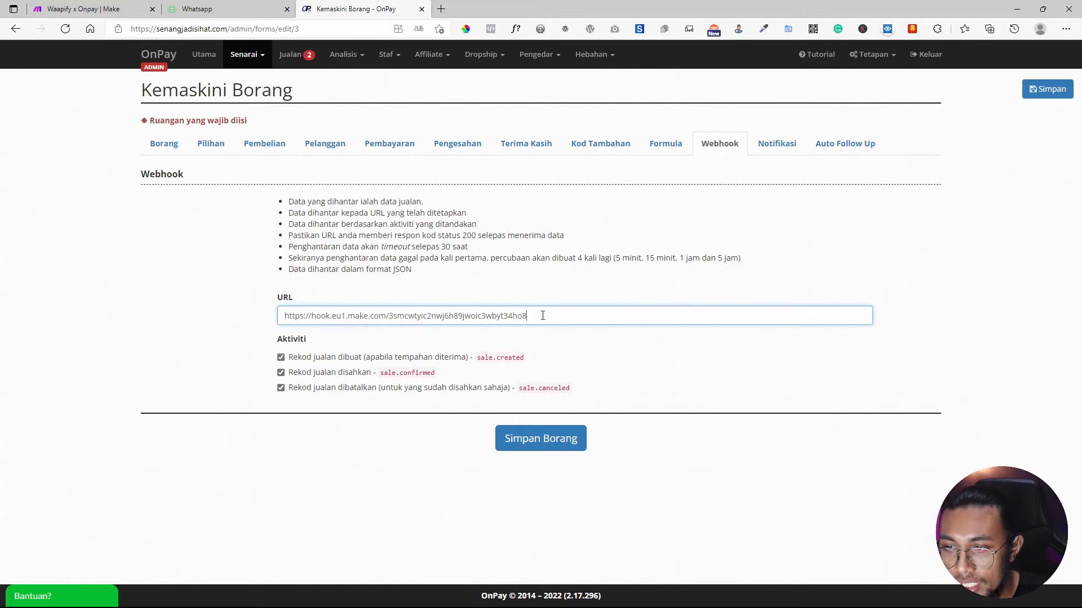
pyautogui.click(547, 445)
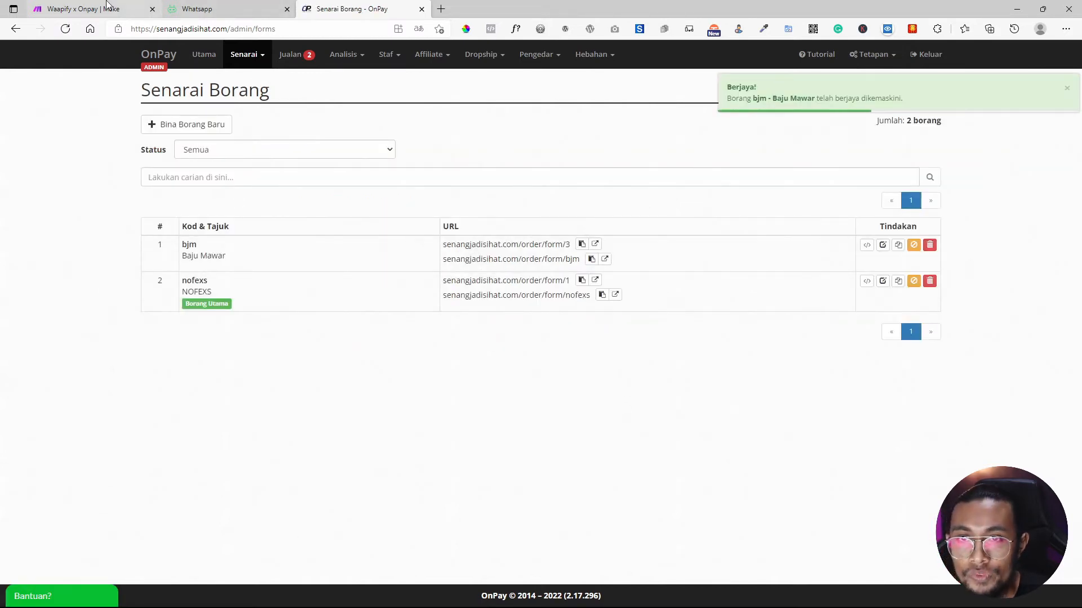
# Start a single Run once test of the Make scenario, then return to the OnPay forms list.
pyautogui.click(85, 8)
pyautogui.click(79, 540)
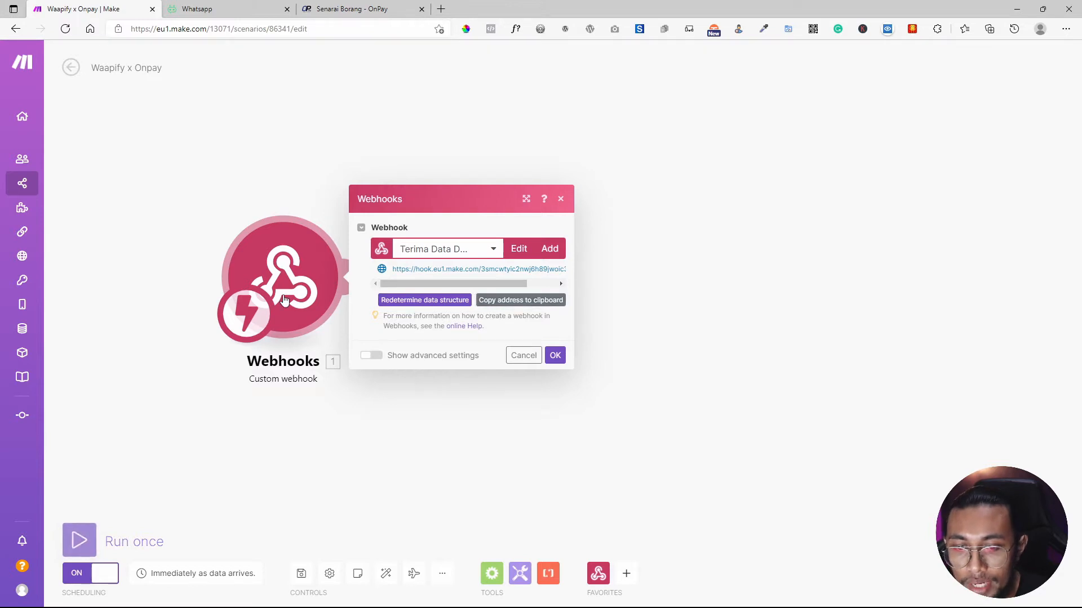
pyautogui.click(352, 8)
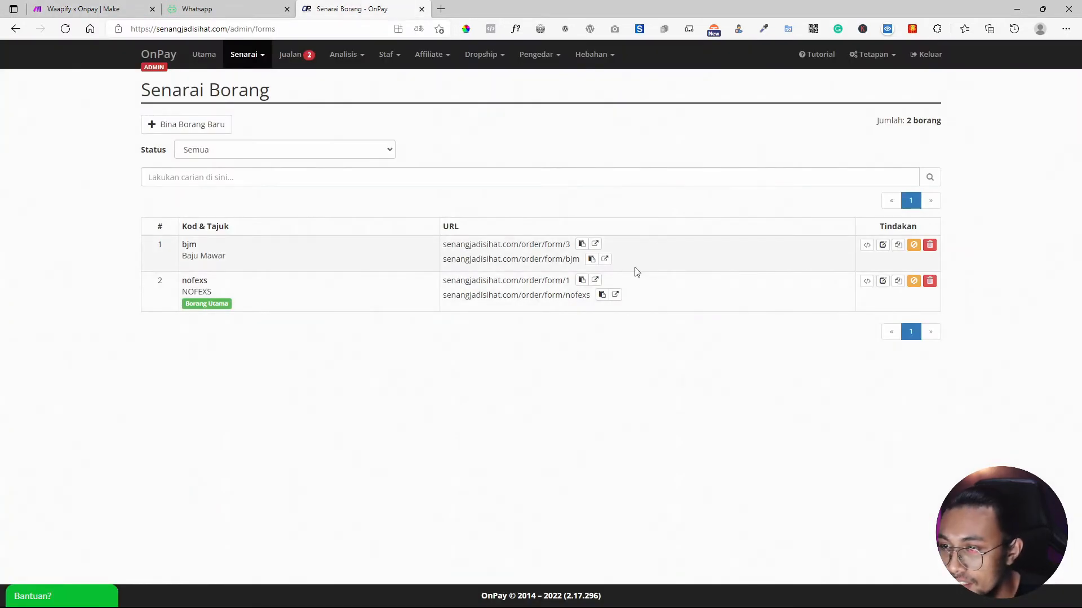
# Submit a test Baju Mawar order on the bjm form with autofilled customer details and NinjaVan COD.
pyautogui.click(605, 258)
pyautogui.scroll(-3, 488, 345)
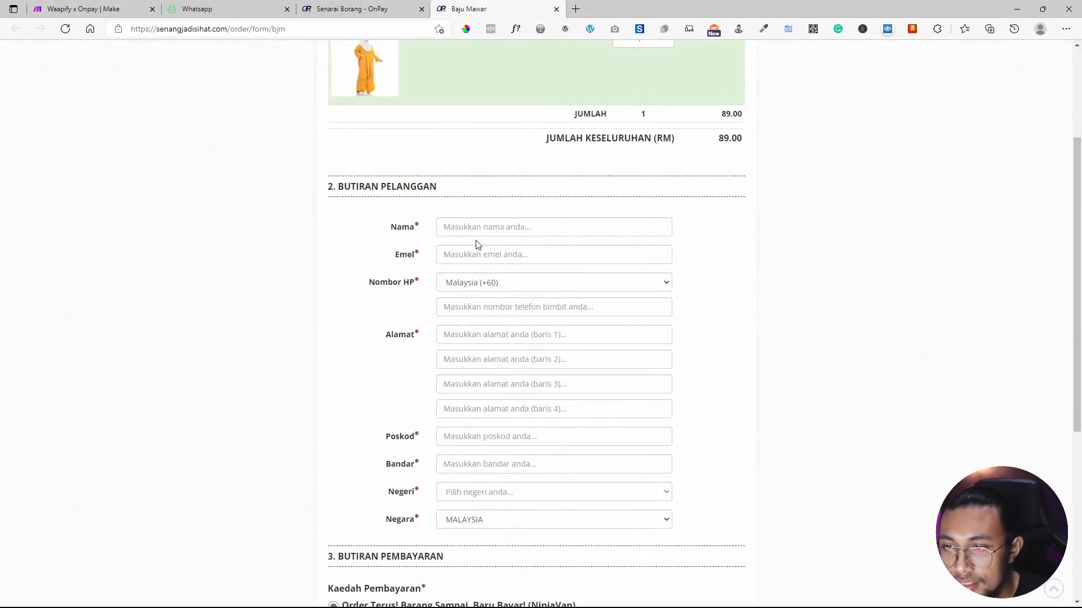
pyautogui.click(478, 230)
pyautogui.click(493, 283)
pyautogui.scroll(-5, 482, 502)
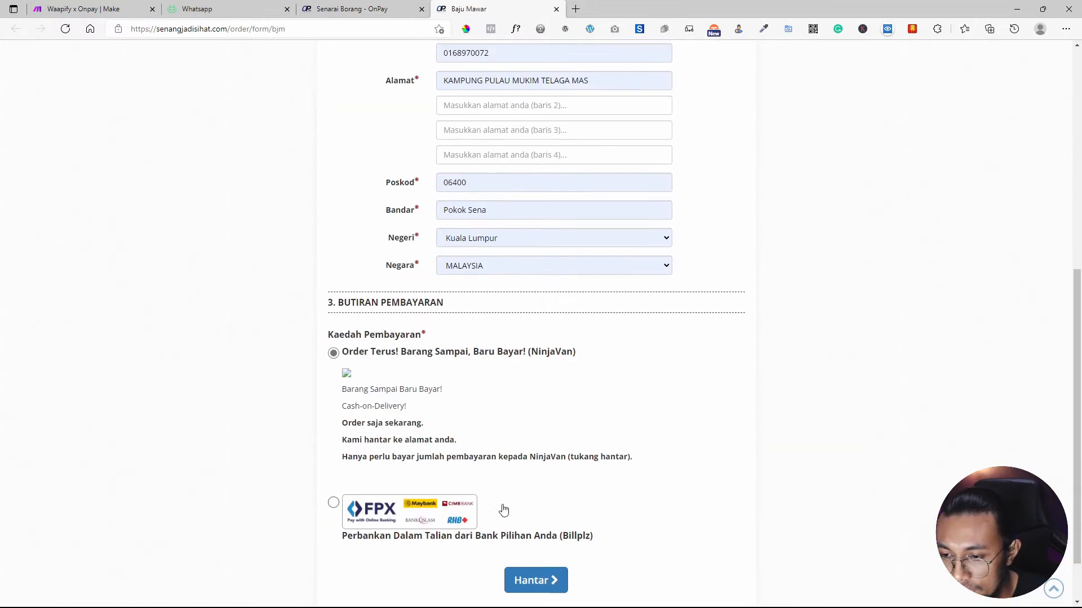
pyautogui.click(526, 572)
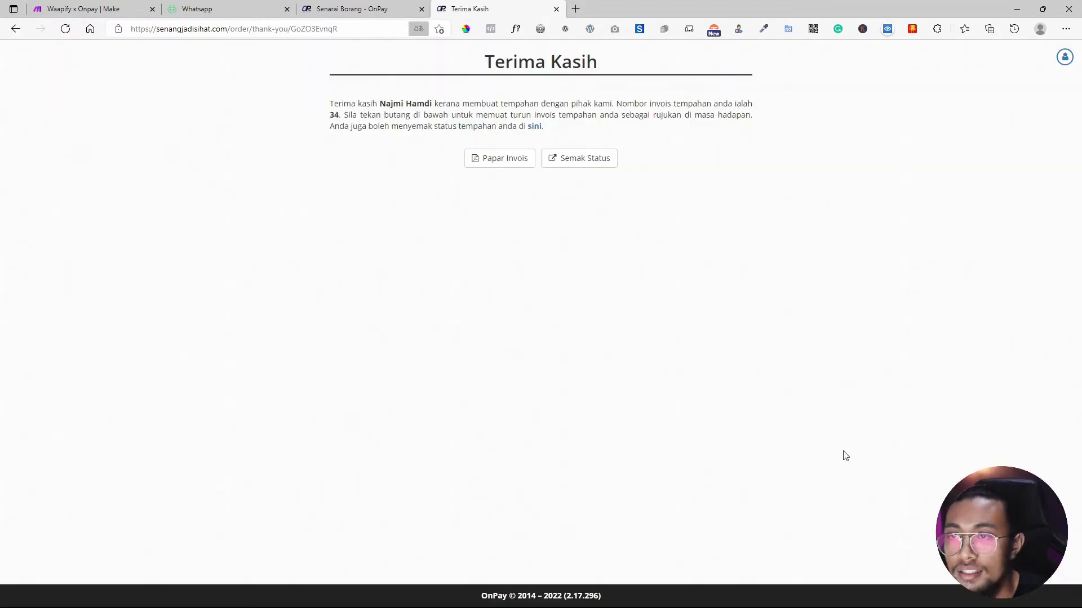
pyautogui.click(89, 5)
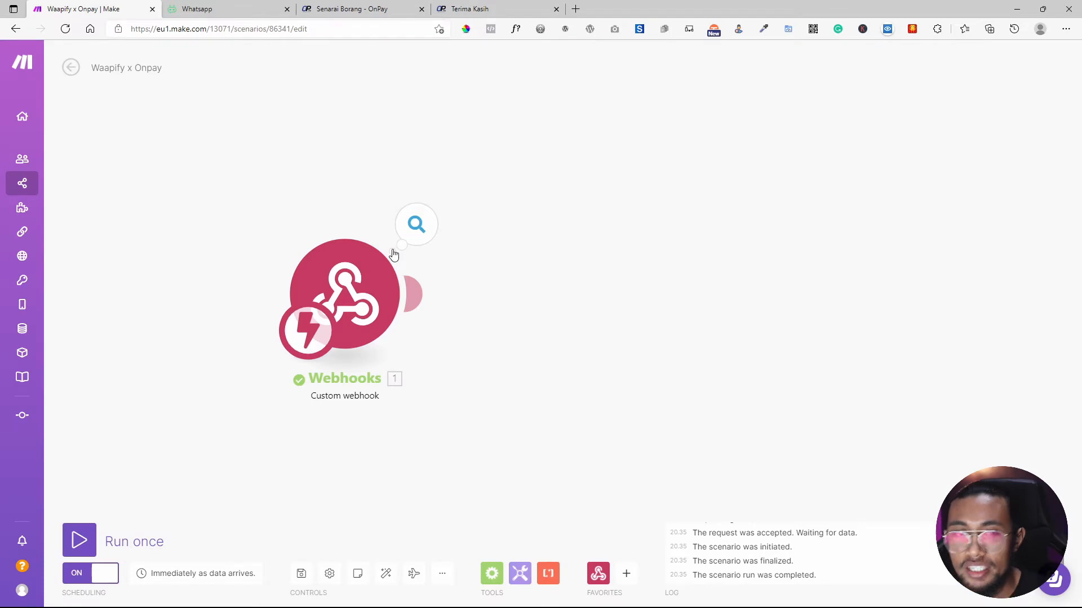
pyautogui.click(416, 225)
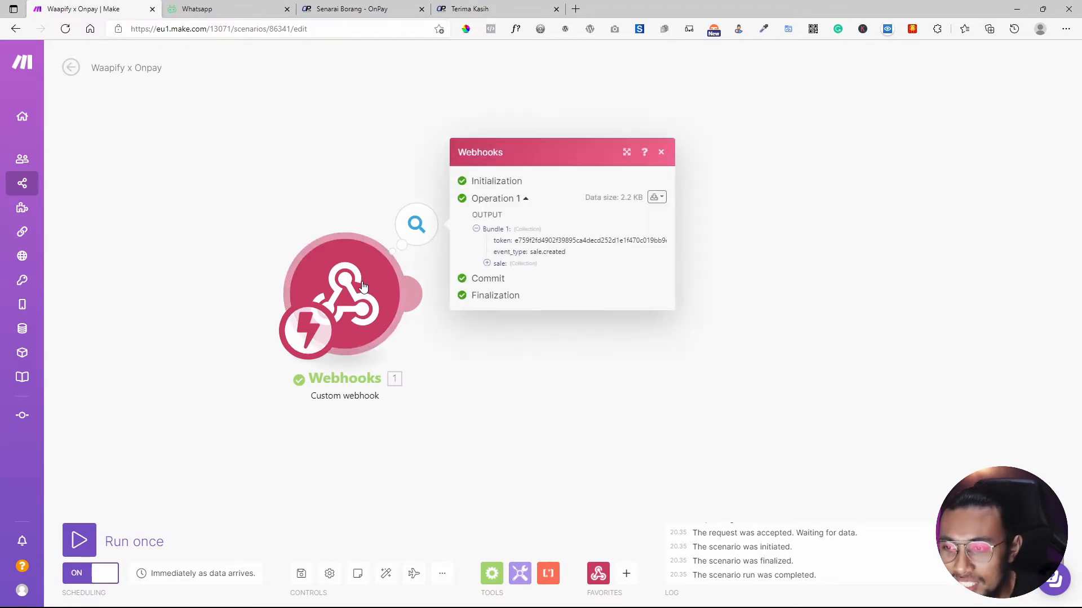
pyautogui.click(345, 335)
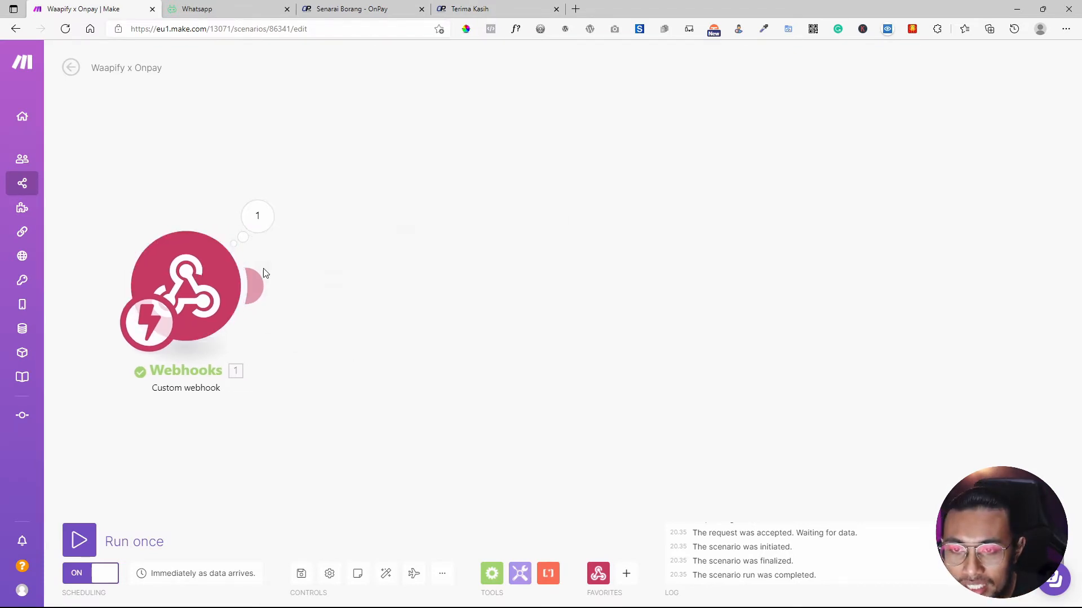
pyautogui.click(257, 216)
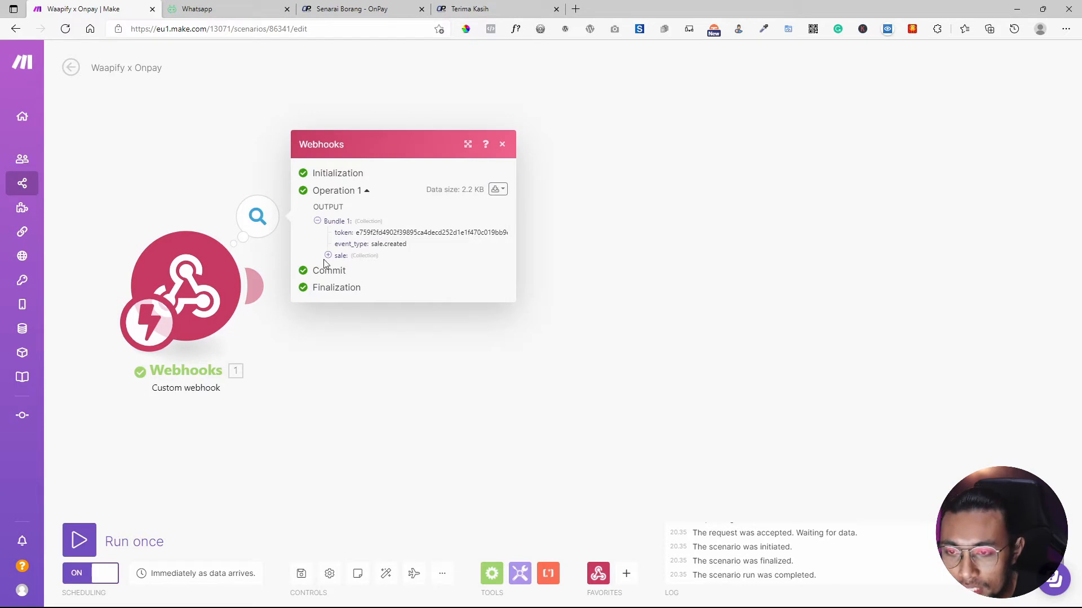
pyautogui.click(328, 255)
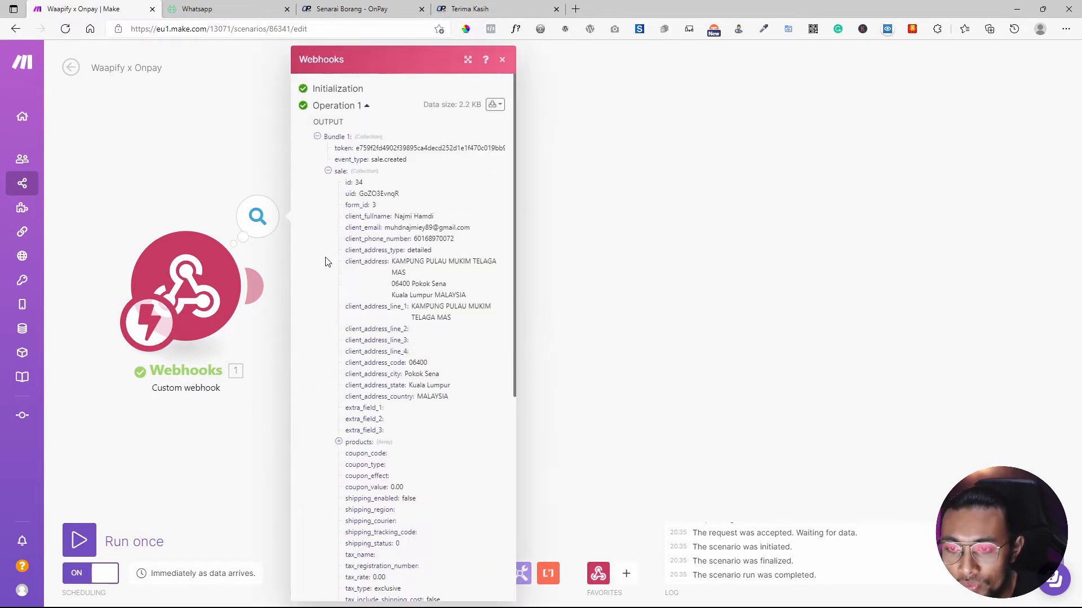
pyautogui.scroll(-2, 379, 201)
pyautogui.scroll(-2, 379, 201)
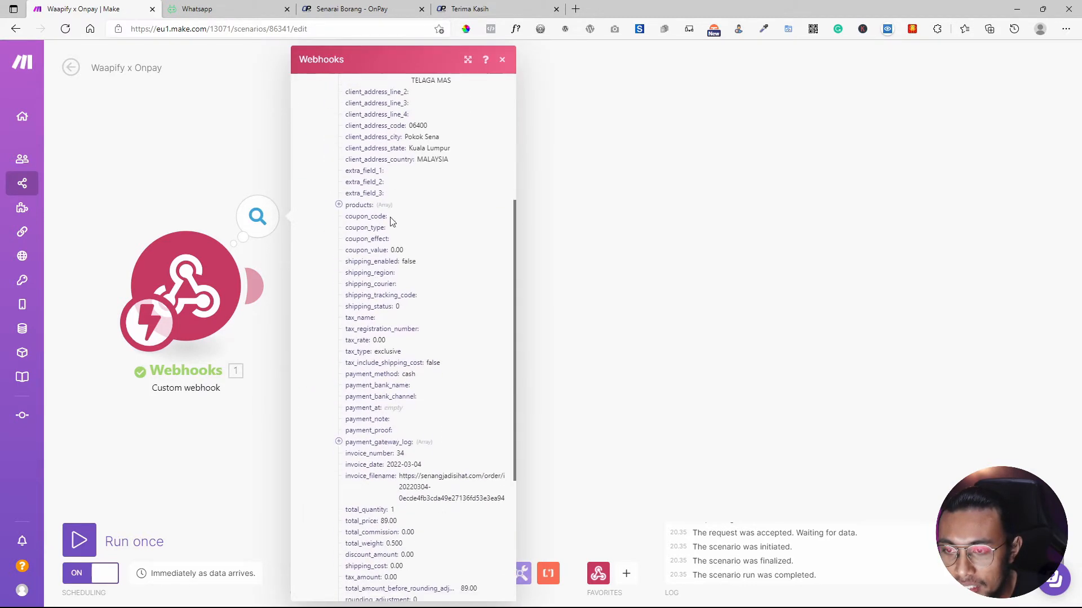
pyautogui.click(340, 206)
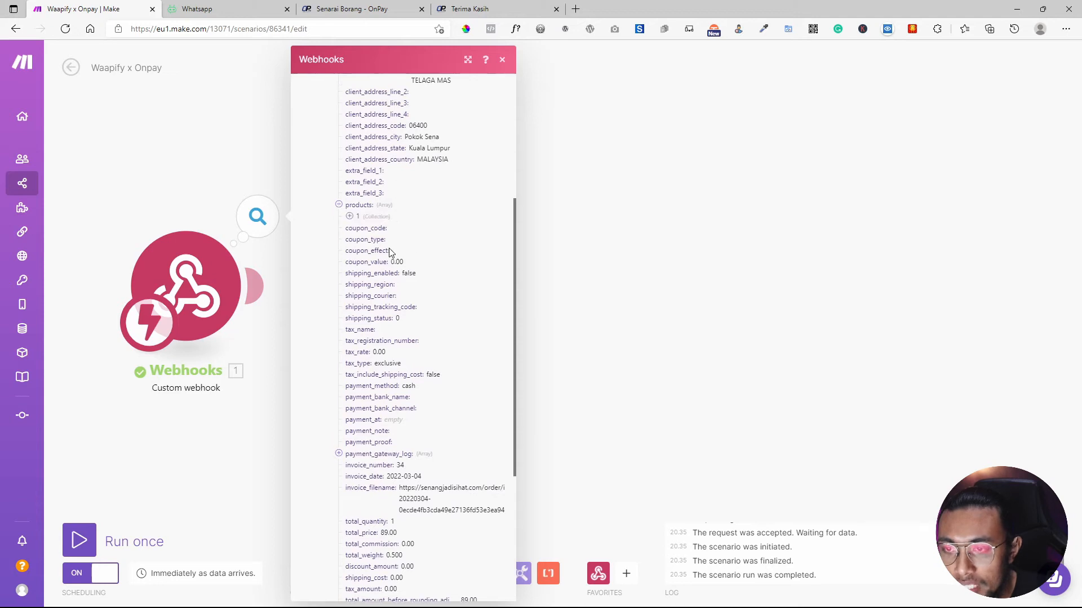
pyautogui.click(350, 218)
pyautogui.scroll(-6, 379, 309)
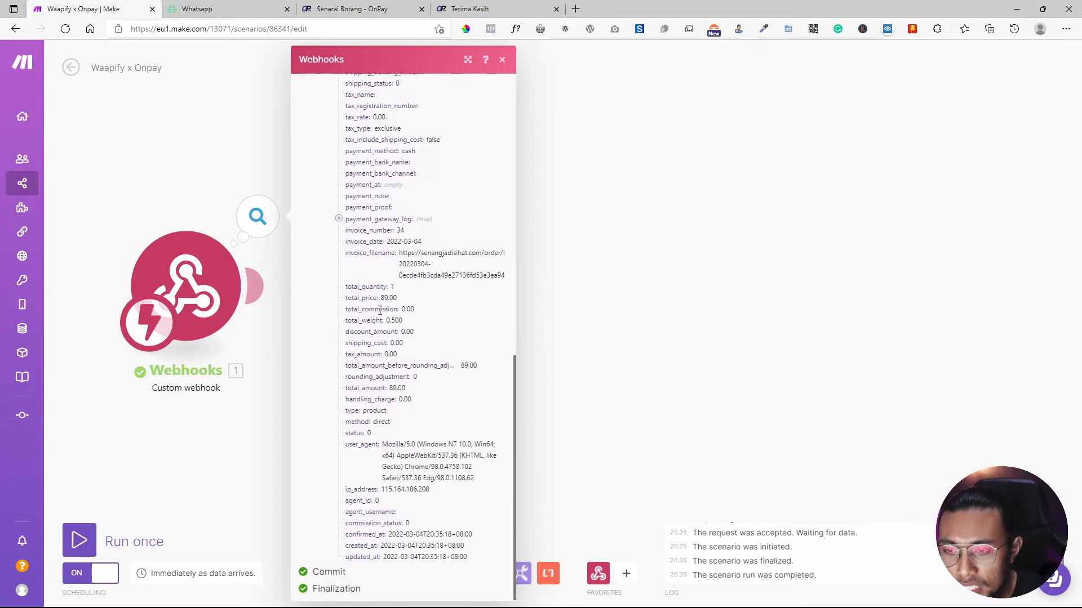
pyautogui.click(339, 217)
pyautogui.scroll(15, 457, 293)
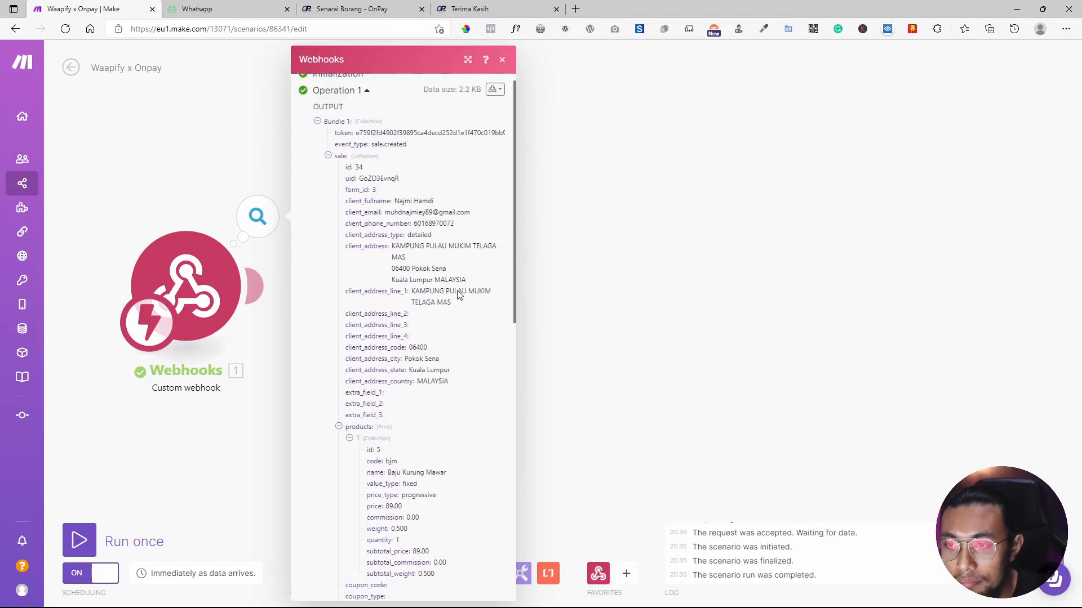
pyautogui.moveTo(349, 217); pyautogui.dragTo(399, 225)
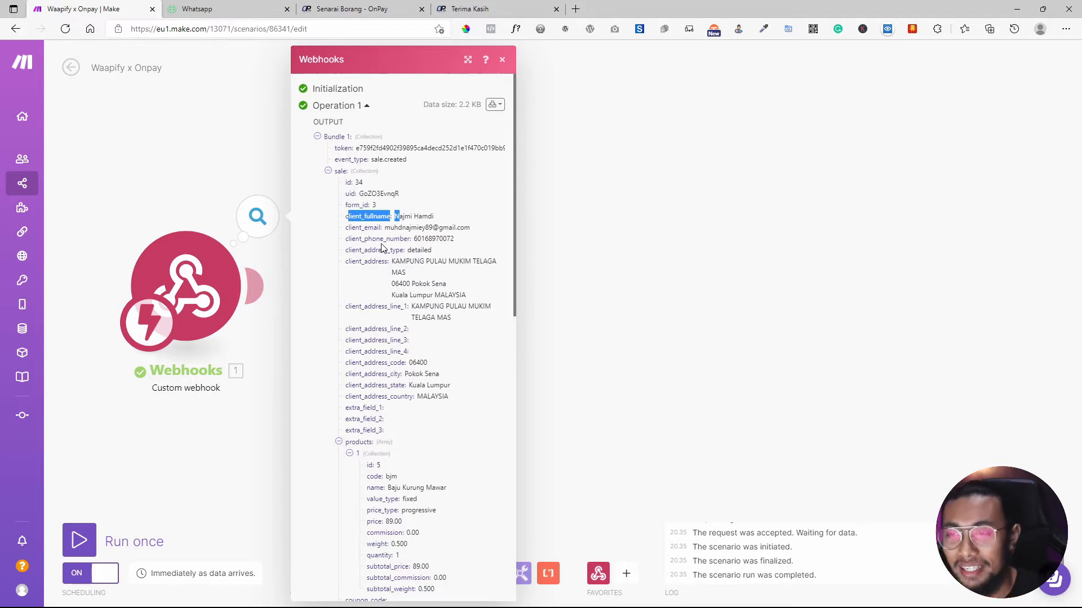
pyautogui.click(498, 106)
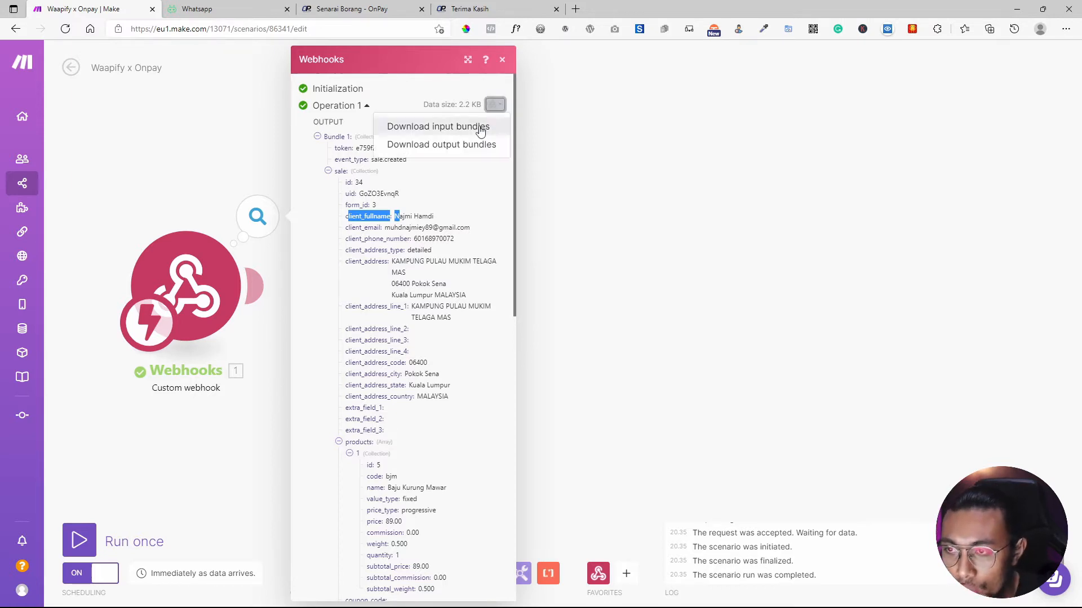
pyautogui.click(480, 144)
pyautogui.scroll(-15, 508, 231)
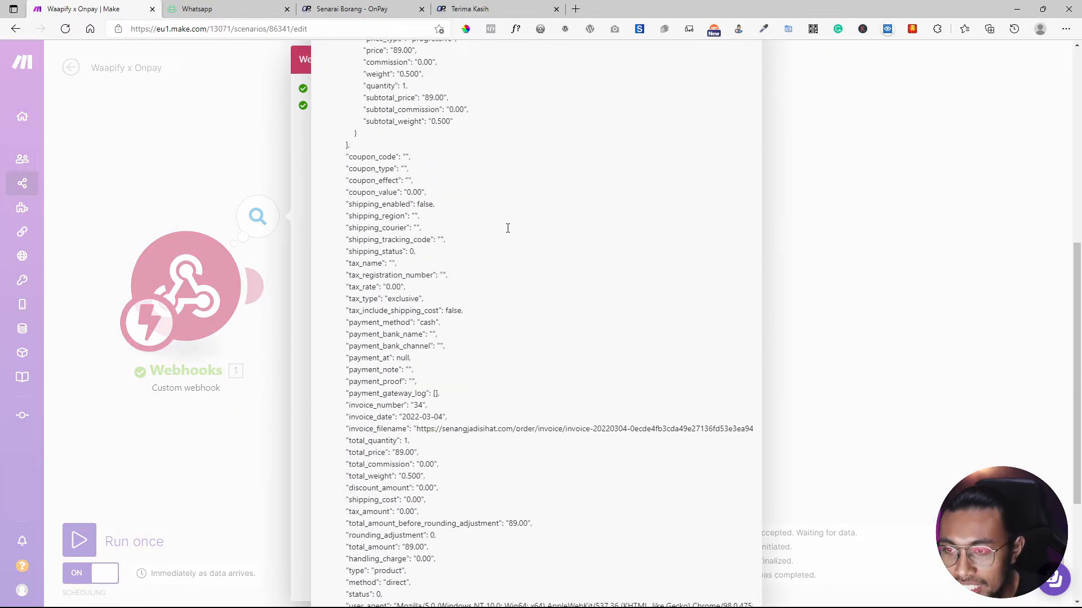
pyautogui.moveTo(543, 484); pyautogui.dragTo(304, 141)
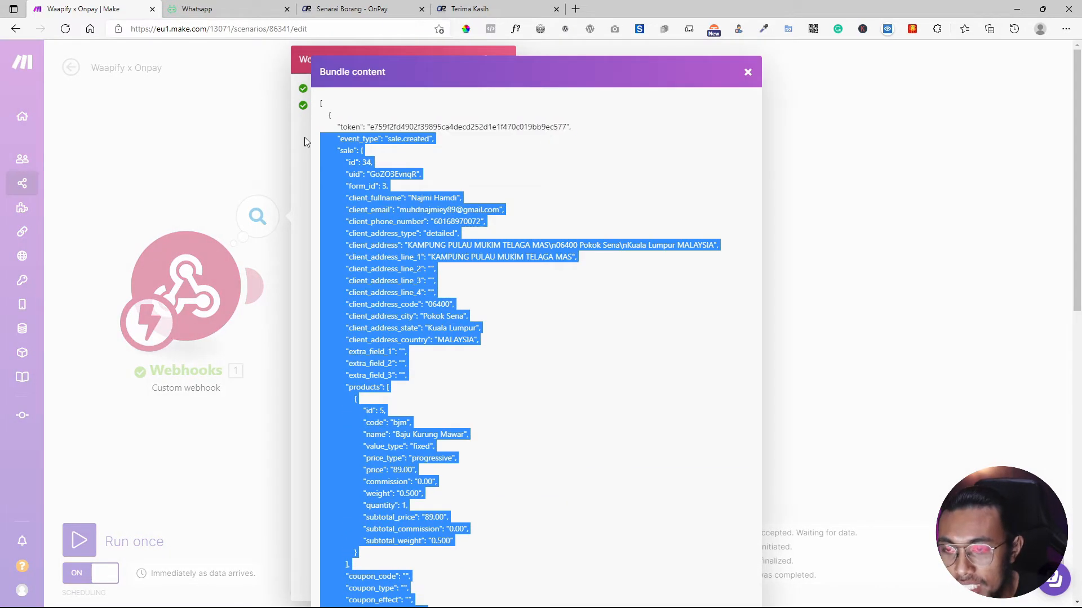
pyautogui.click(749, 72)
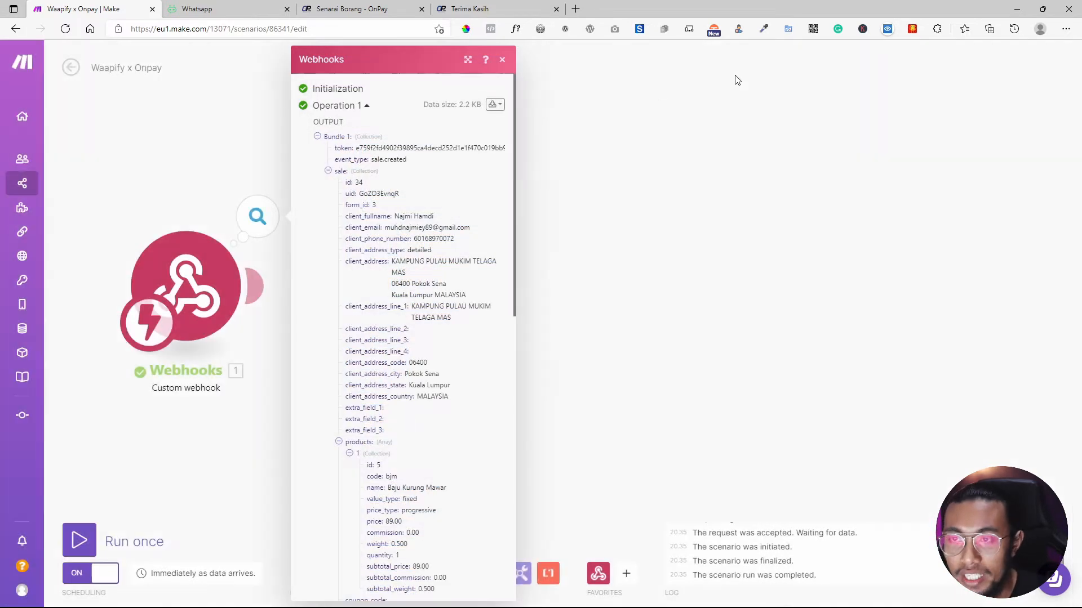
pyautogui.click(503, 61)
pyautogui.moveTo(188, 337); pyautogui.dragTo(199, 286)
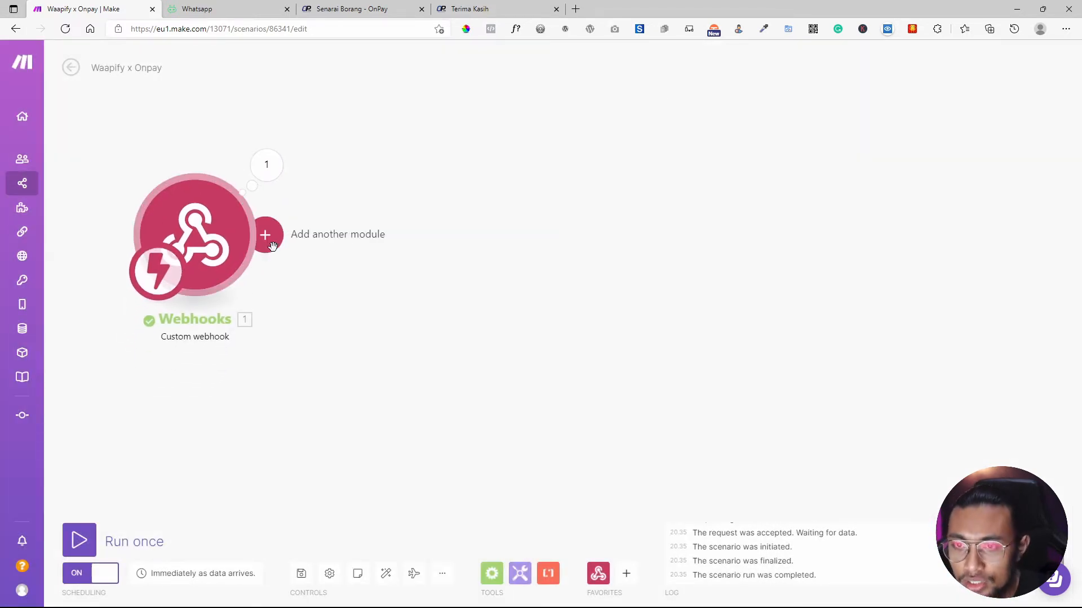
# Place a Flow Control Router after the Webhooks trigger and split it into two routes.
pyautogui.click(491, 573)
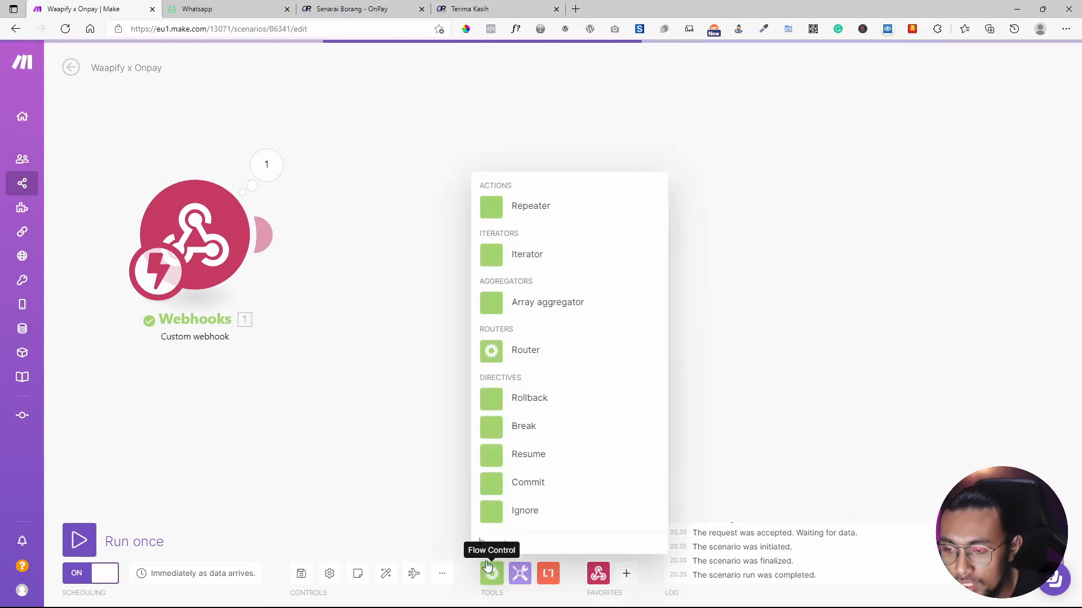
pyautogui.click(512, 347)
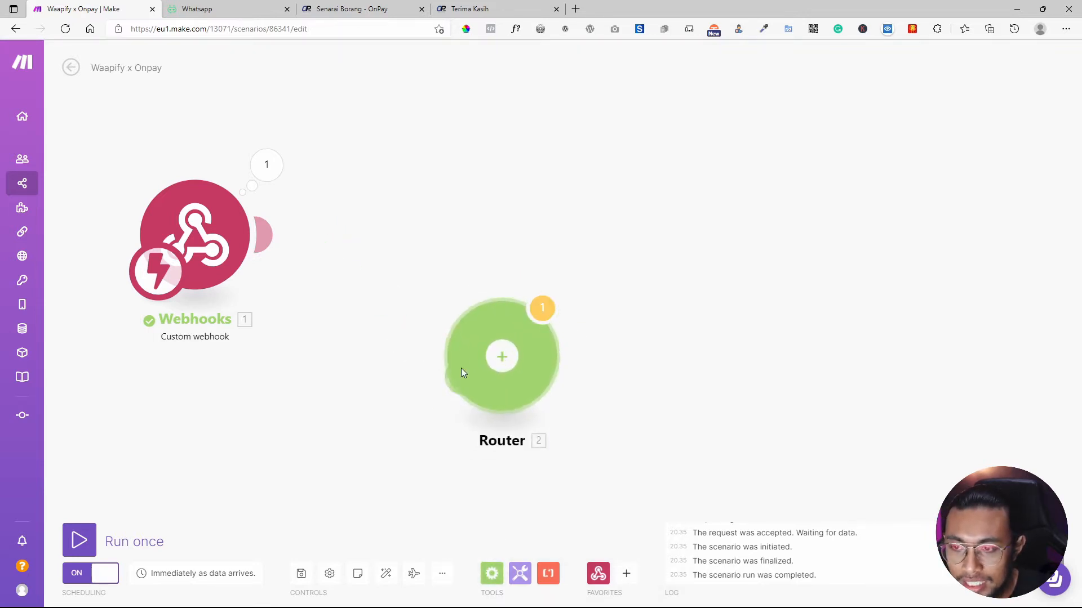
pyautogui.moveTo(521, 347); pyautogui.dragTo(437, 228)
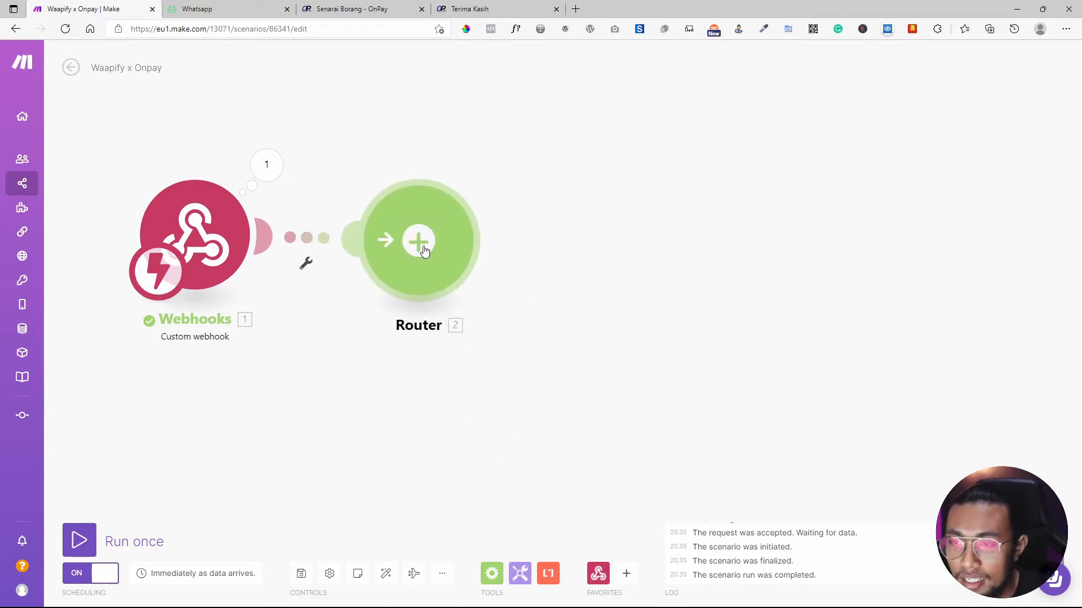
pyautogui.click(424, 249)
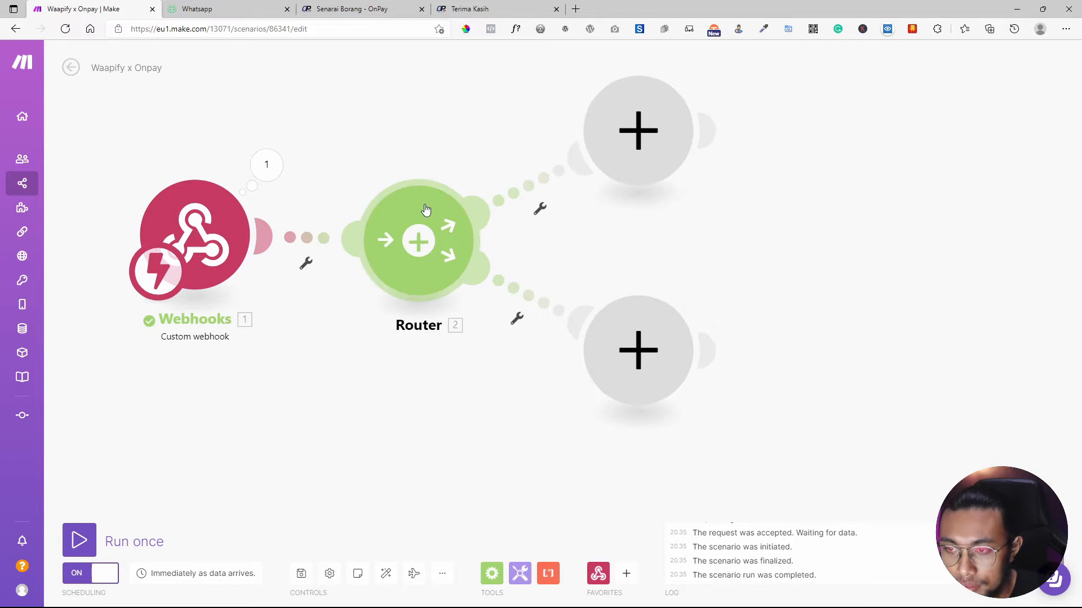
pyautogui.click(350, 9)
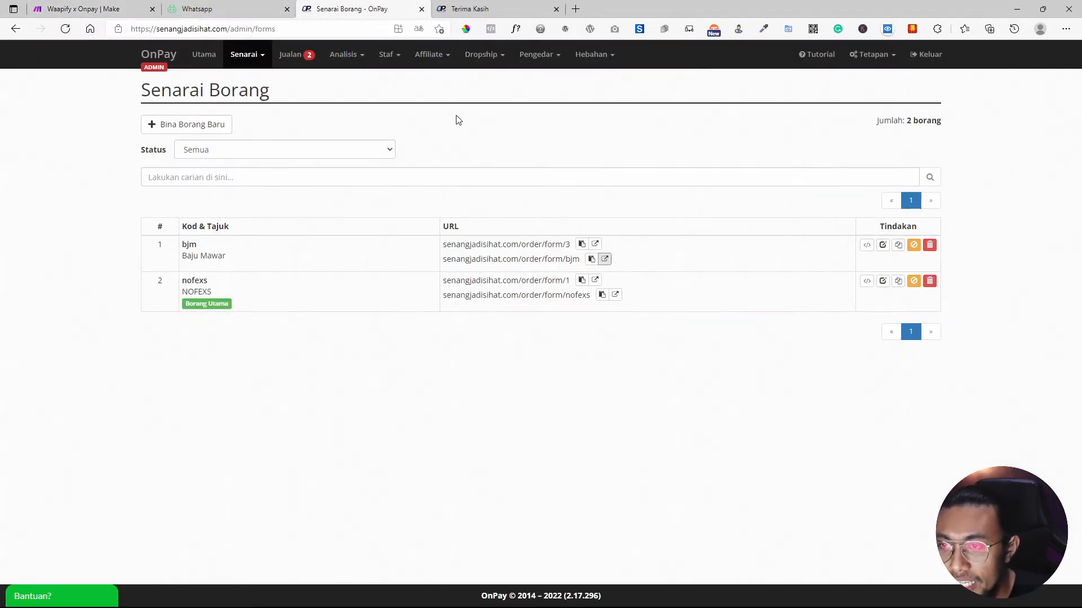
# Review the bjm form's webhook settings, highlighting the sale.created and sale.confirmed events.
pyautogui.click(508, 9)
pyautogui.click(383, 9)
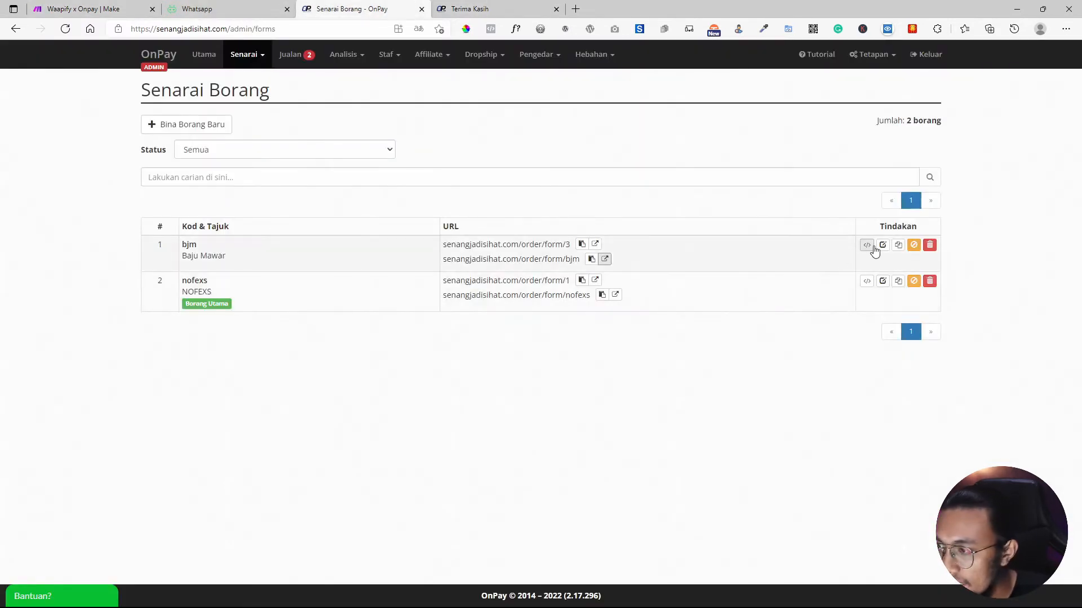
pyautogui.click(882, 246)
pyautogui.click(701, 146)
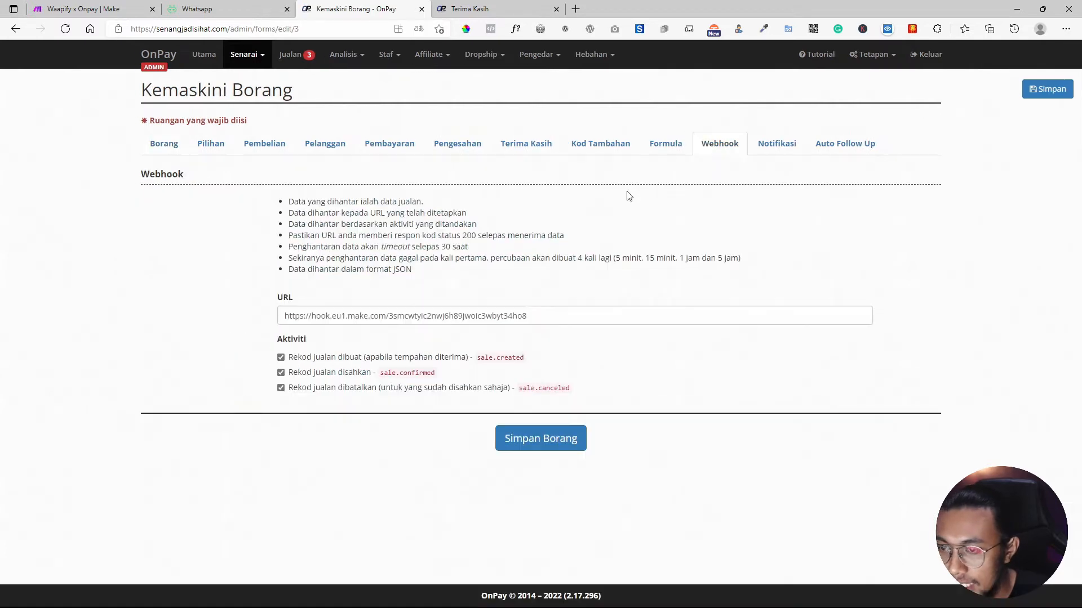
pyautogui.moveTo(465, 358); pyautogui.dragTo(420, 374)
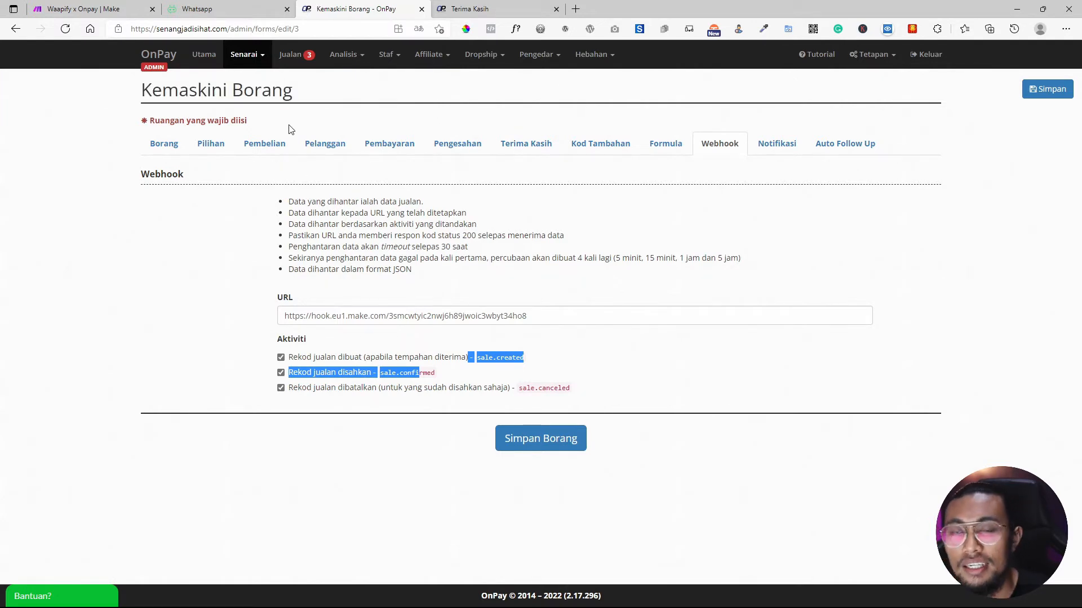
pyautogui.click(122, 6)
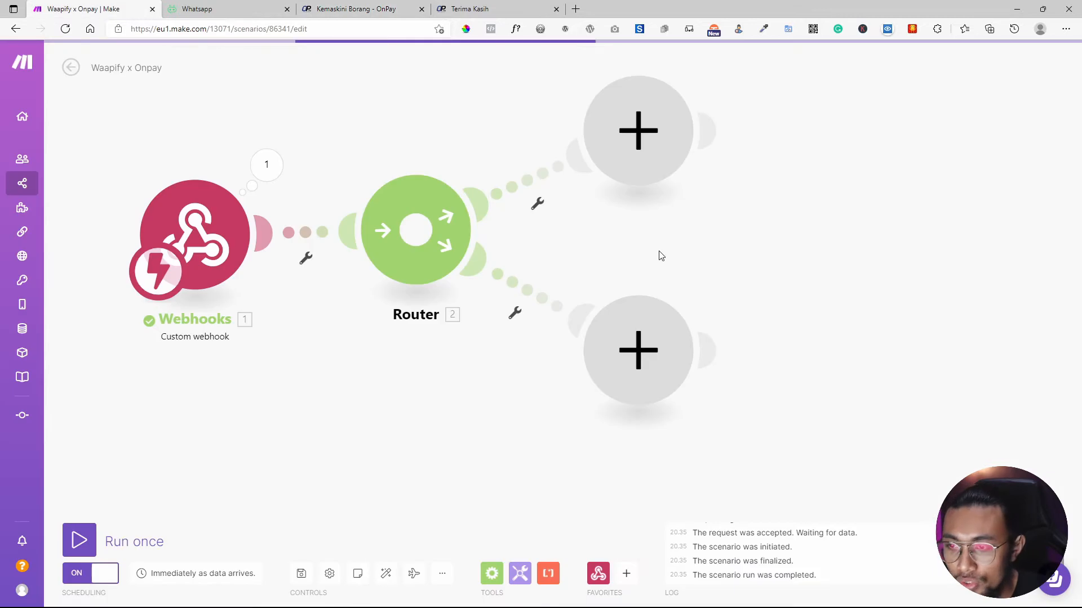
# Add a third Router route and put a Waapify Pro Send Message module on the top branch.
pyautogui.click(430, 248)
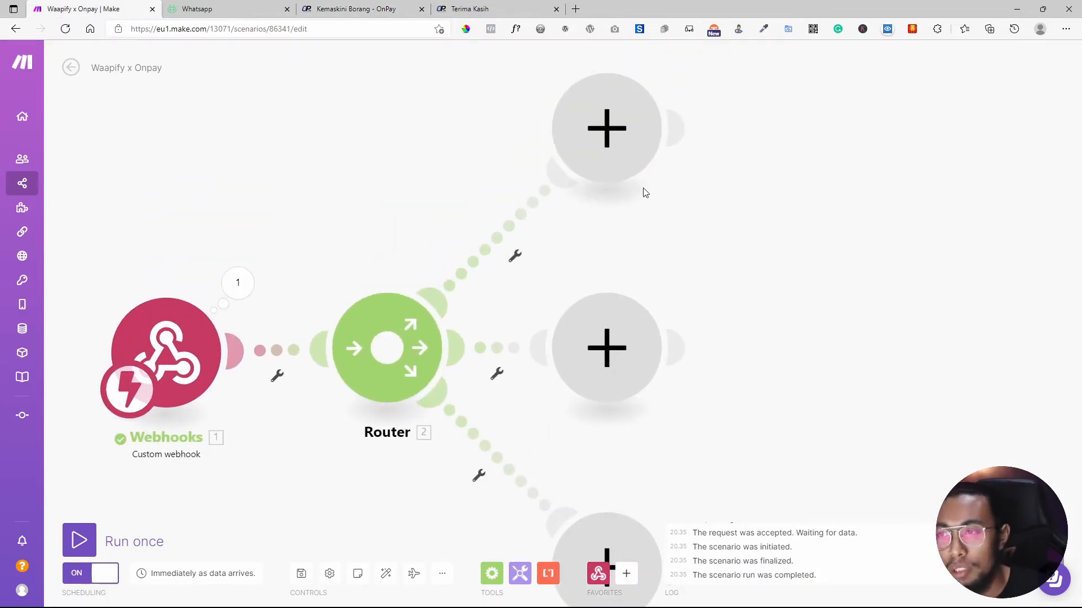
pyautogui.click(610, 137)
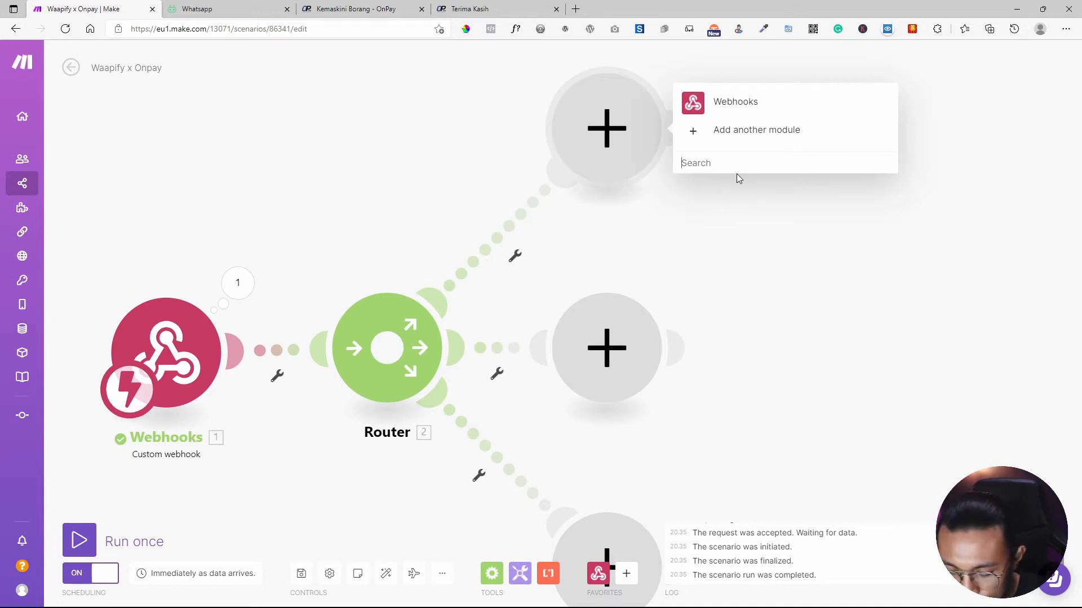
pyautogui.write('waapi')
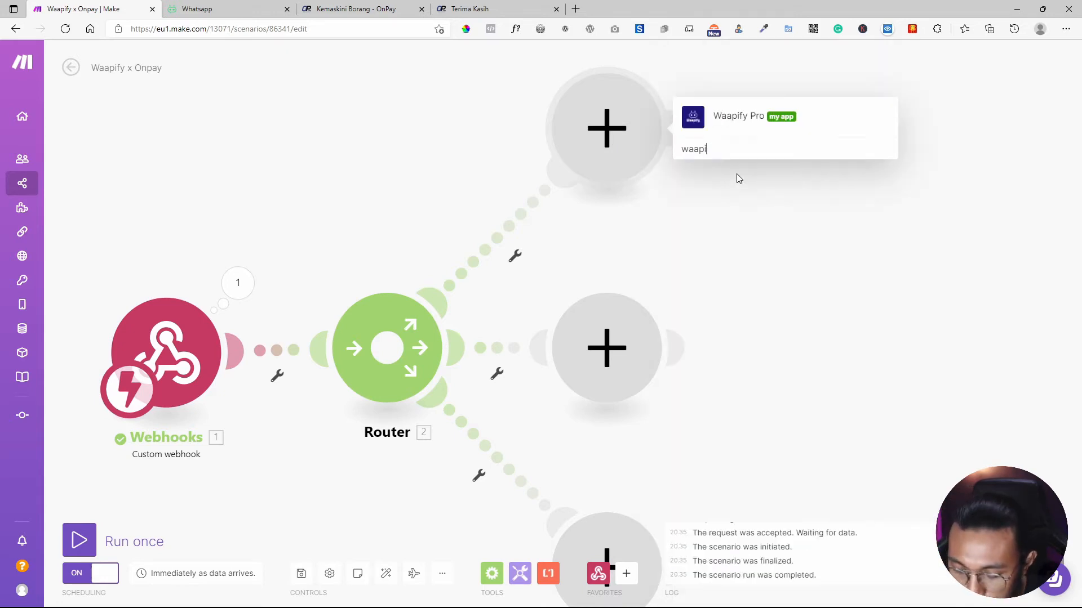
pyautogui.write('fy')
pyautogui.click(722, 125)
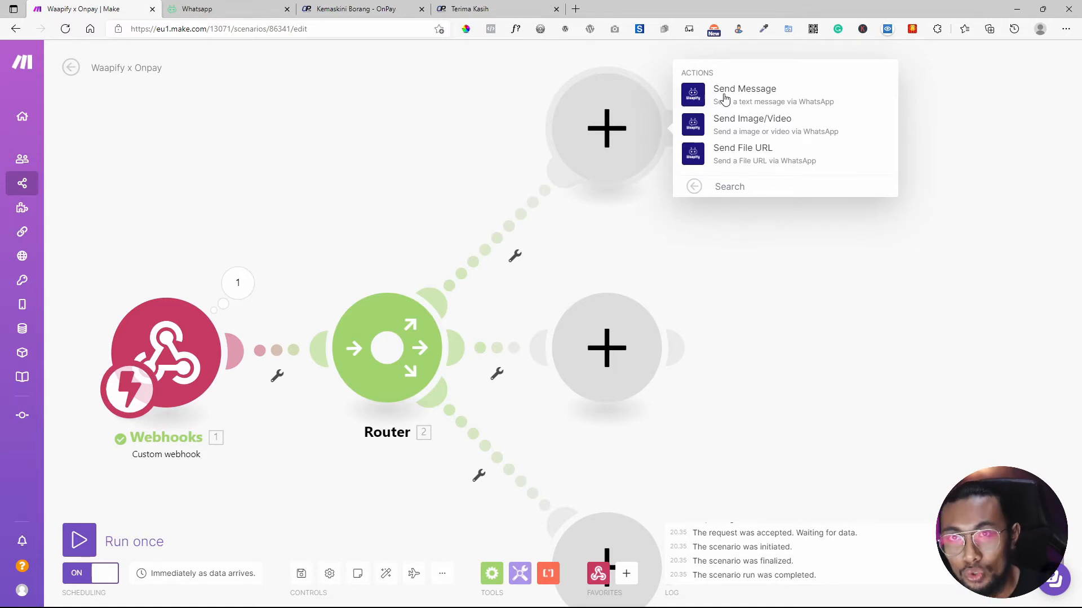
pyautogui.click(724, 99)
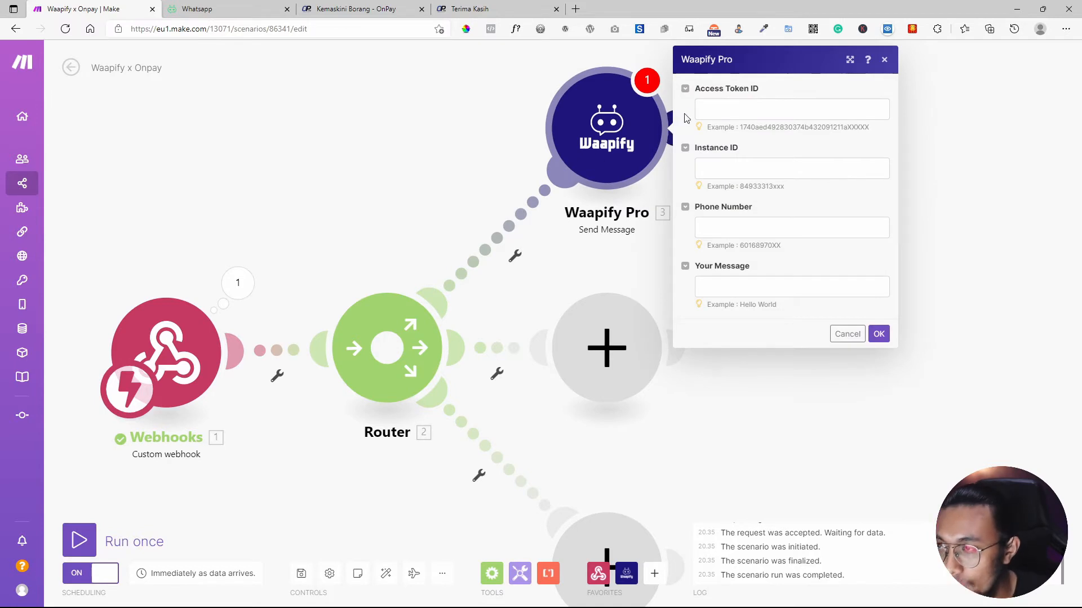
# Start adding a Waapify Pro module on the middle branch, then cancel it.
pyautogui.click(608, 352)
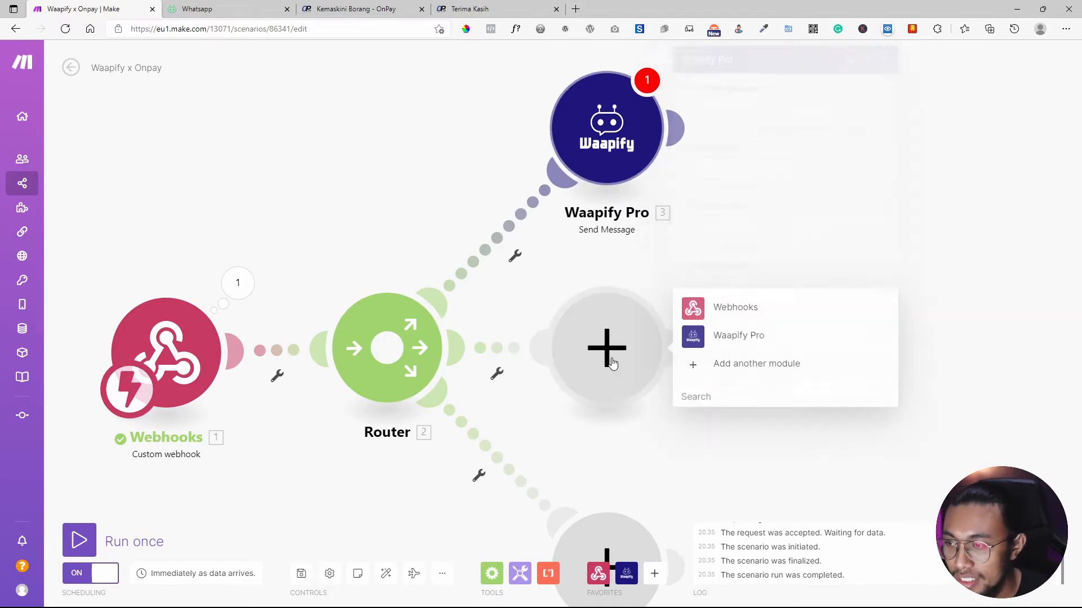
pyautogui.click(612, 93)
pyautogui.click(621, 257)
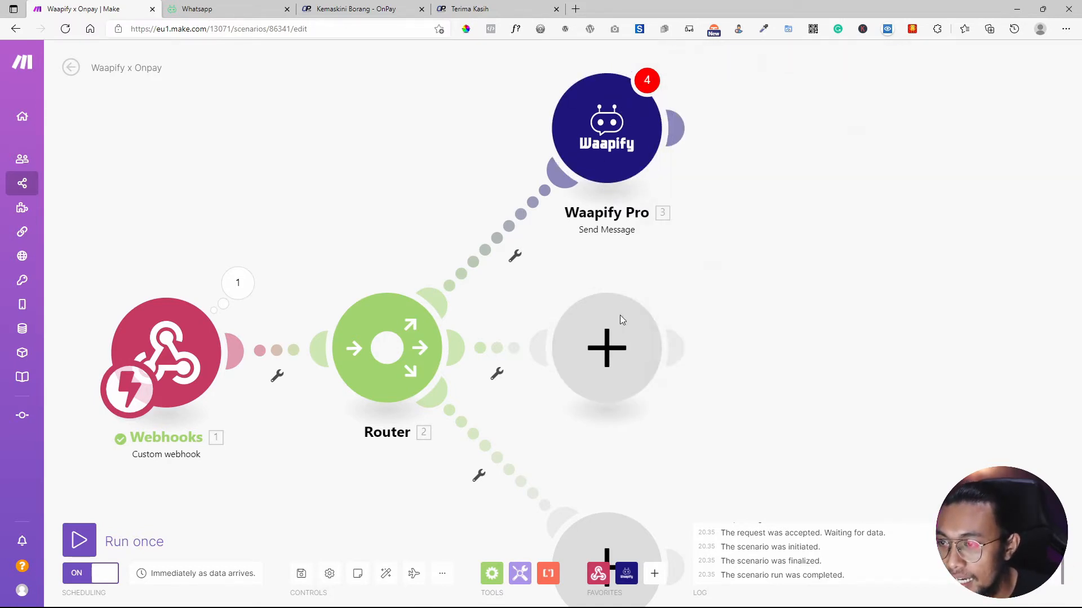
pyautogui.click(622, 320)
pyautogui.click(735, 336)
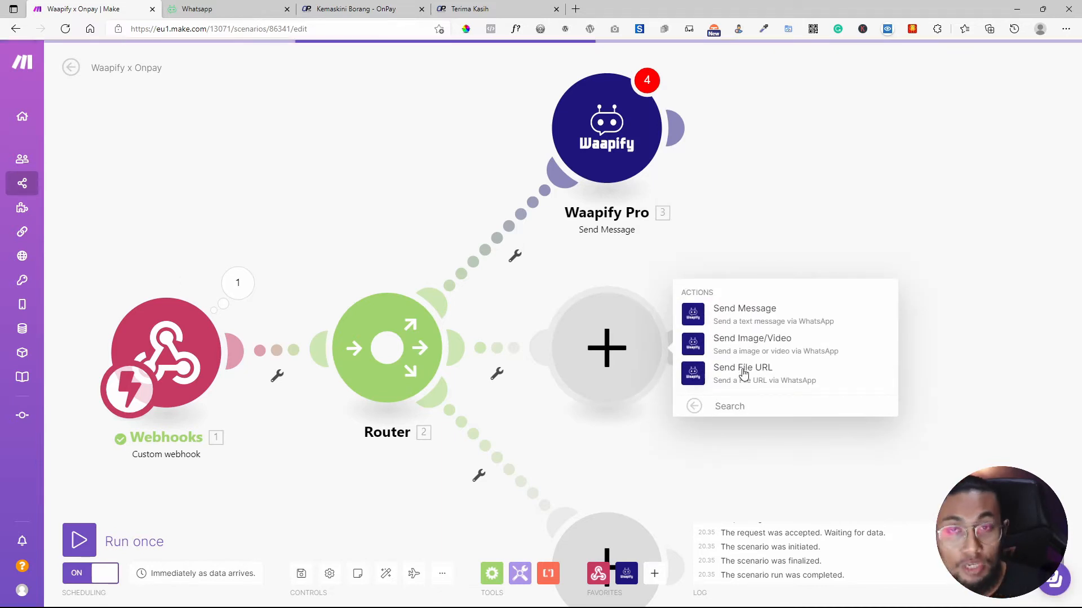
pyautogui.click(634, 137)
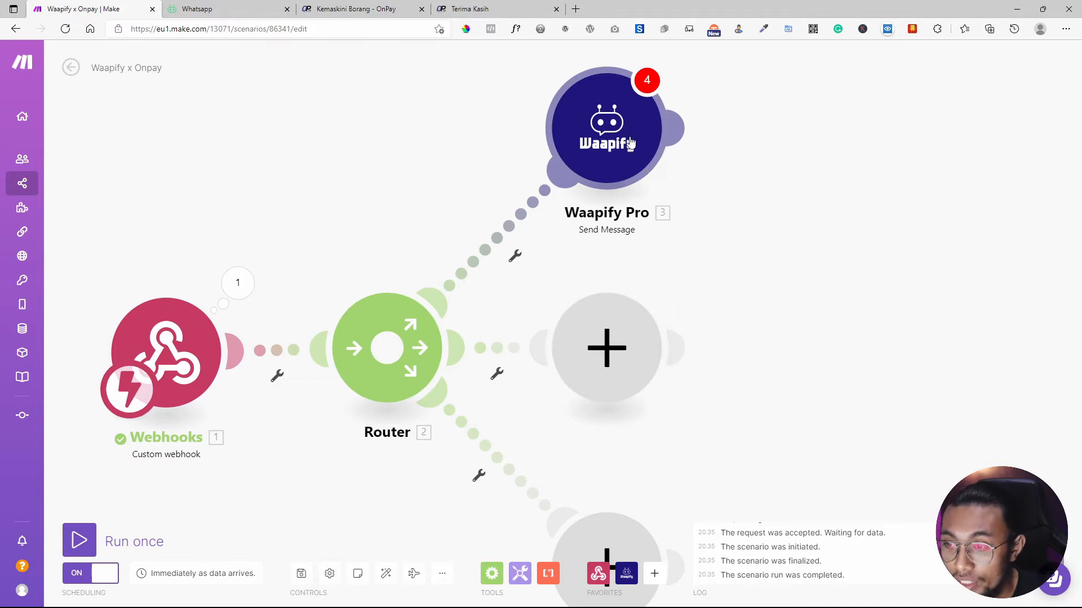
# Nudge the top Waapify Pro module, select its Access Token ID field, and load the Waapify WhatsApp profile.
pyautogui.moveTo(633, 136); pyautogui.dragTo(641, 154)
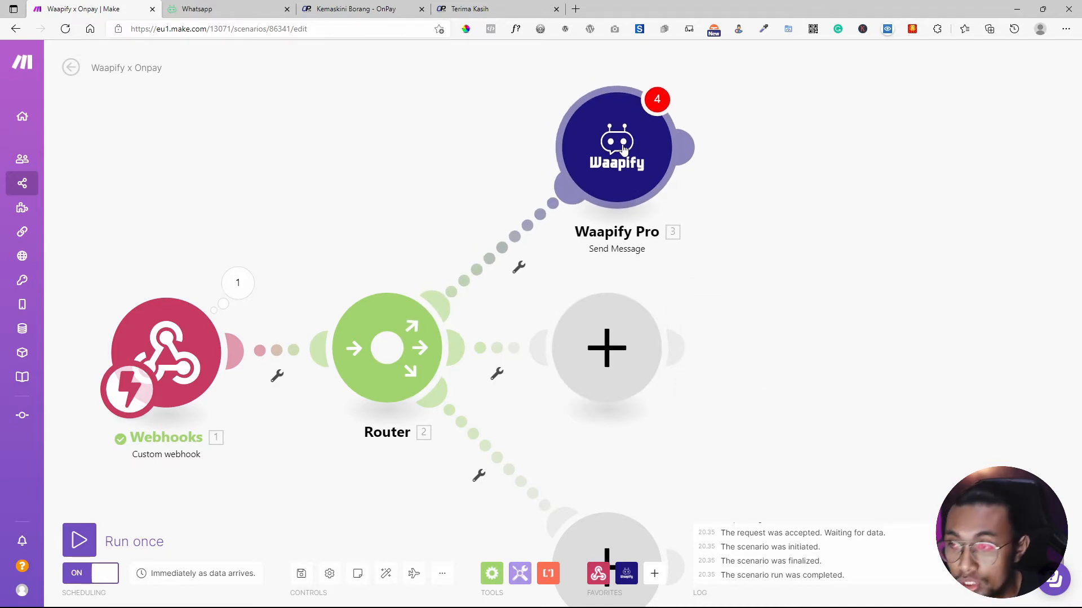
pyautogui.click(624, 149)
pyautogui.click(744, 109)
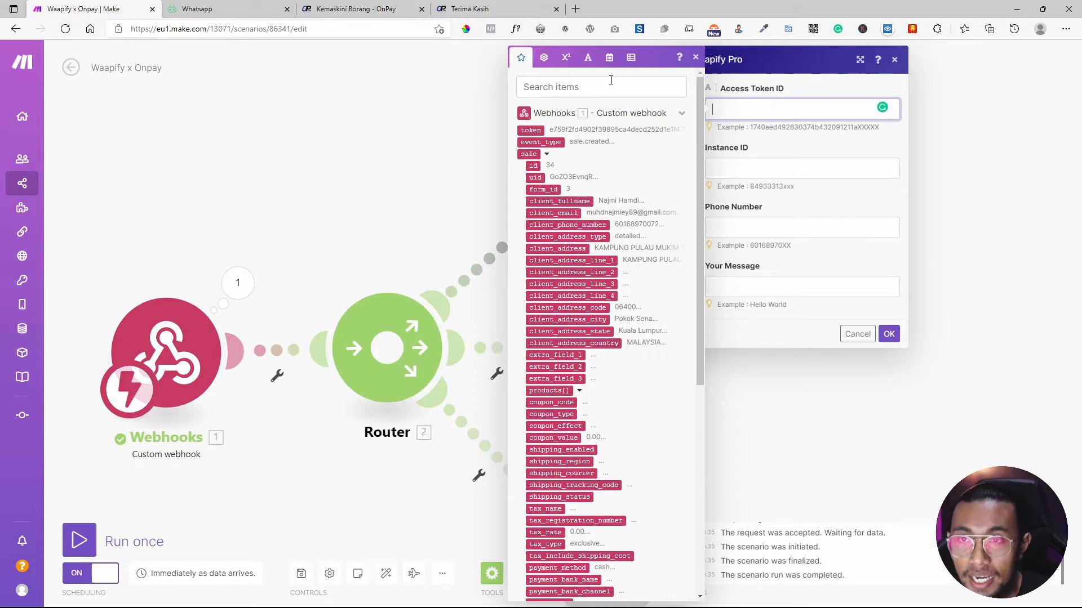
pyautogui.click(226, 9)
pyautogui.click(176, 304)
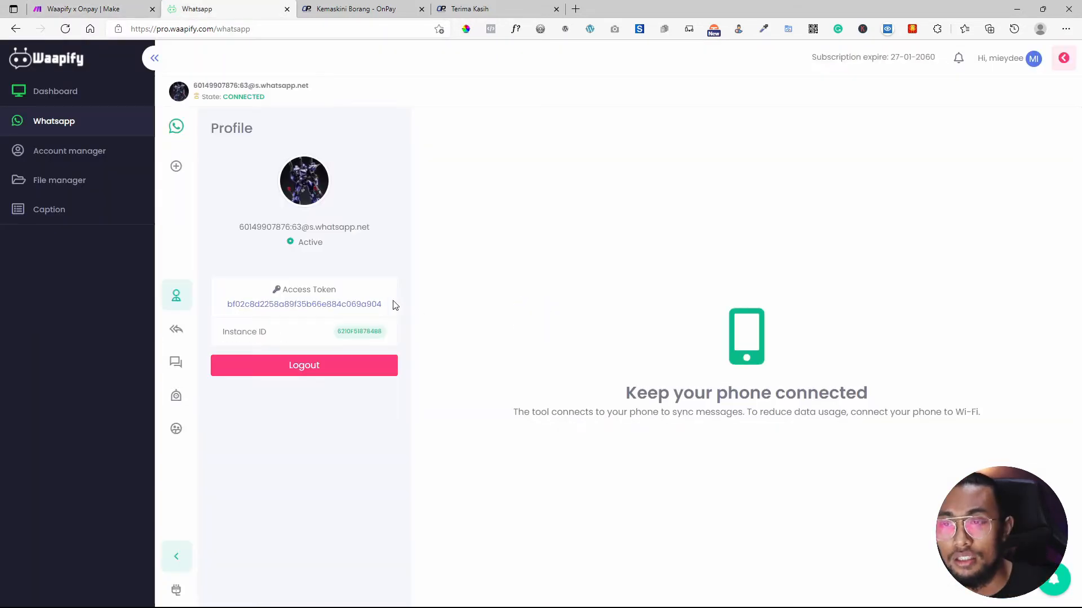
# Paste the Waapify access token and instance ID into the Send Message module's matching fields.
pyautogui.doubleClick(375, 305)
pyautogui.hotkey('ctrl', 'c')
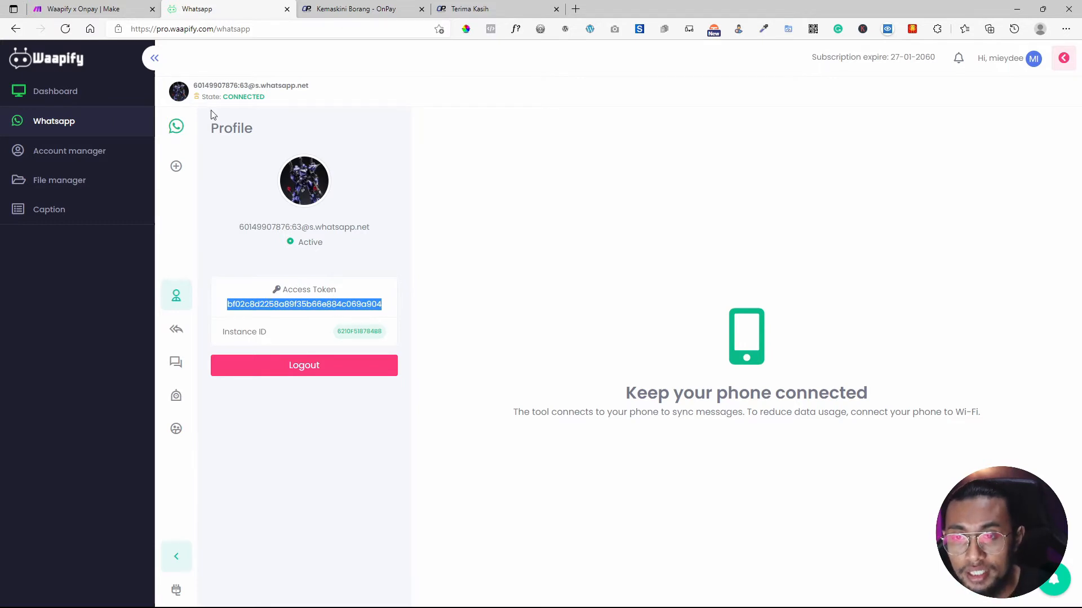
pyautogui.click(90, 8)
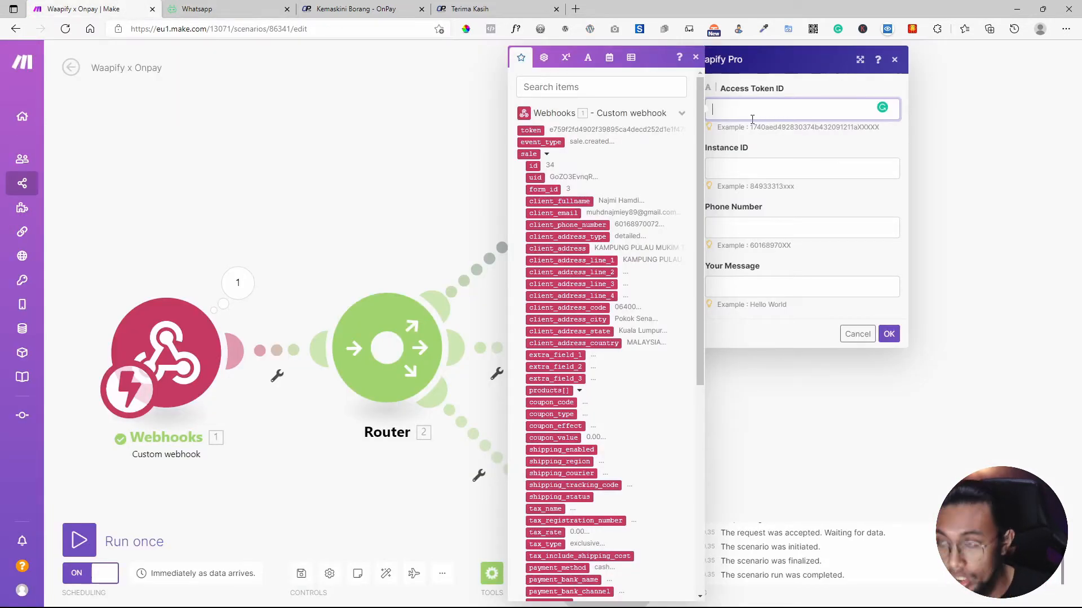
pyautogui.hotkey('ctrl', 'v')
pyautogui.click(225, 9)
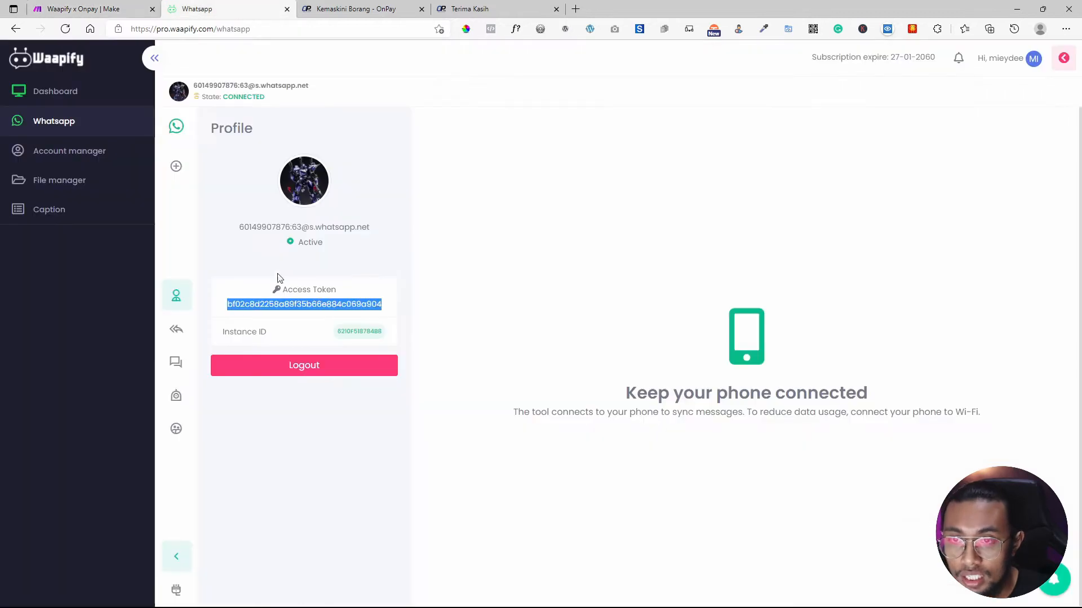
pyautogui.doubleClick(357, 332)
pyautogui.hotkey('ctrl', 'c')
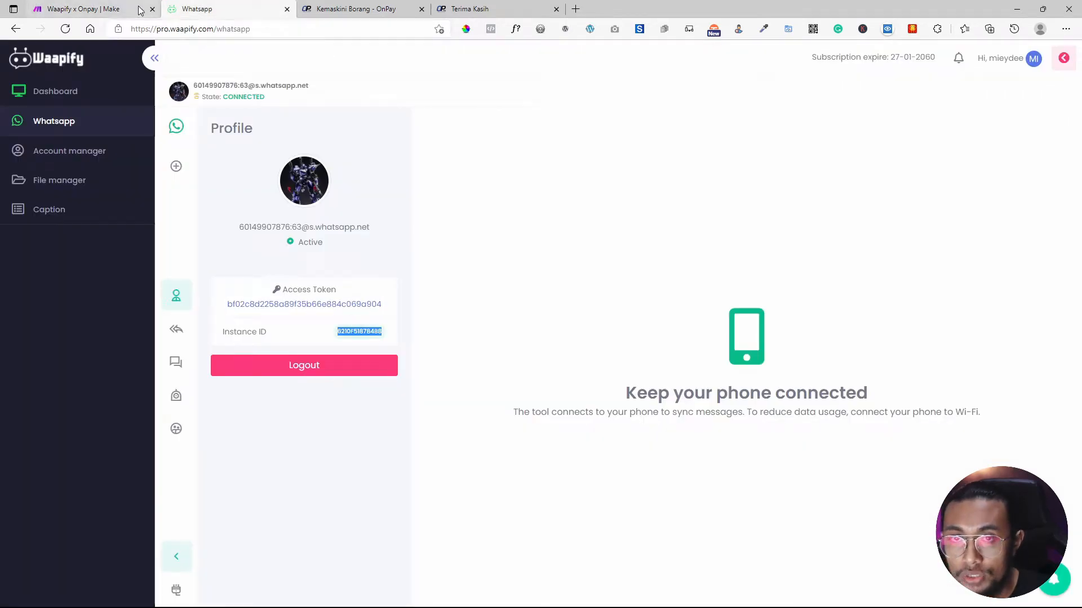
pyautogui.click(119, 9)
pyautogui.click(789, 169)
pyautogui.hotkey('ctrl', 'v')
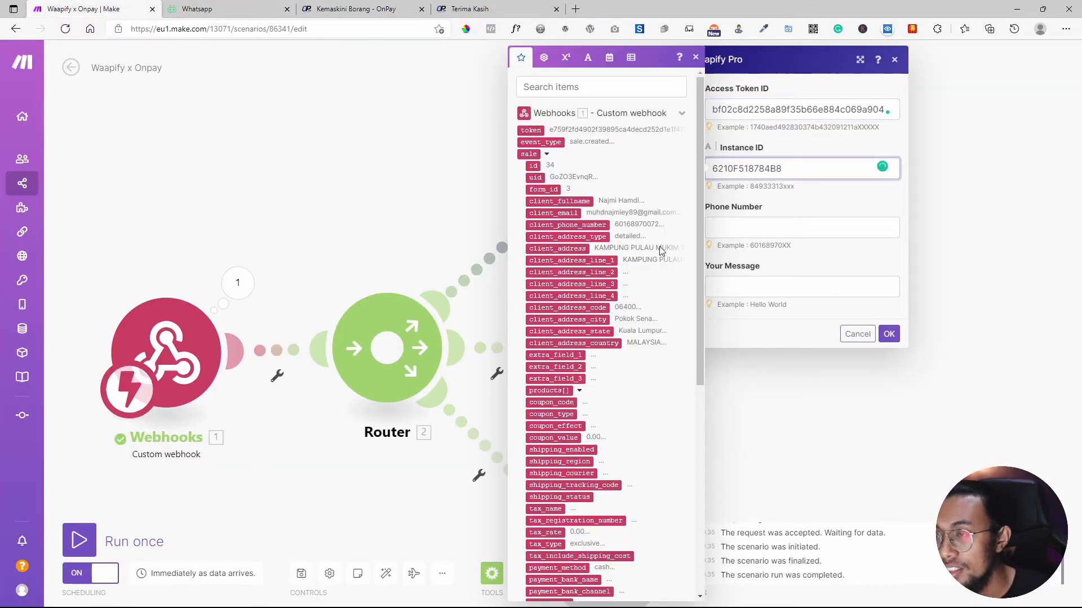
# Map the sale's client_phone_number into Phone Number and put the cursor in Your Message.
pyautogui.click(759, 222)
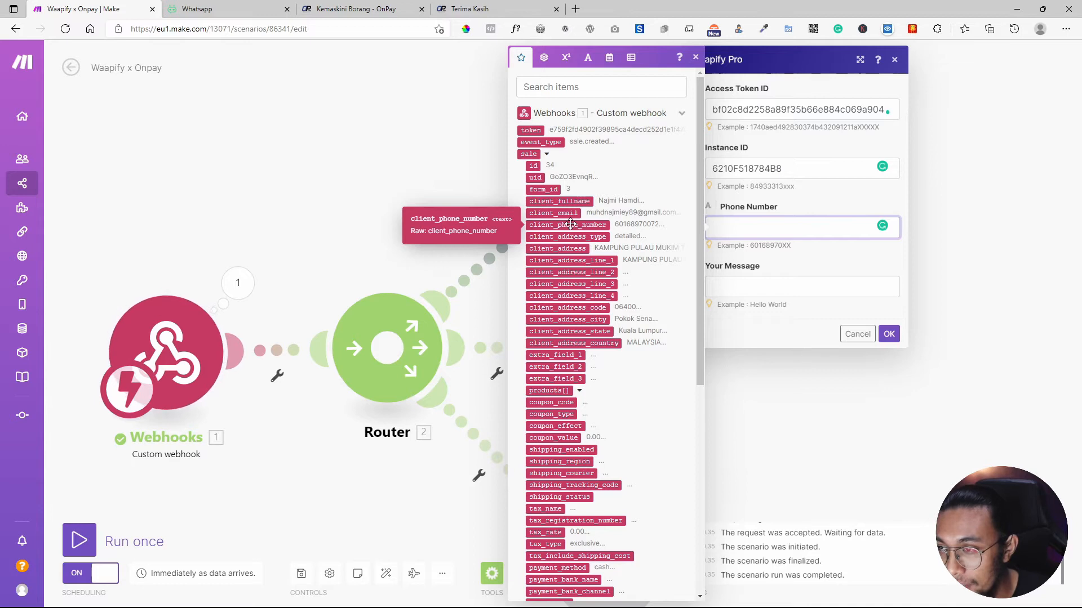
pyautogui.click(591, 227)
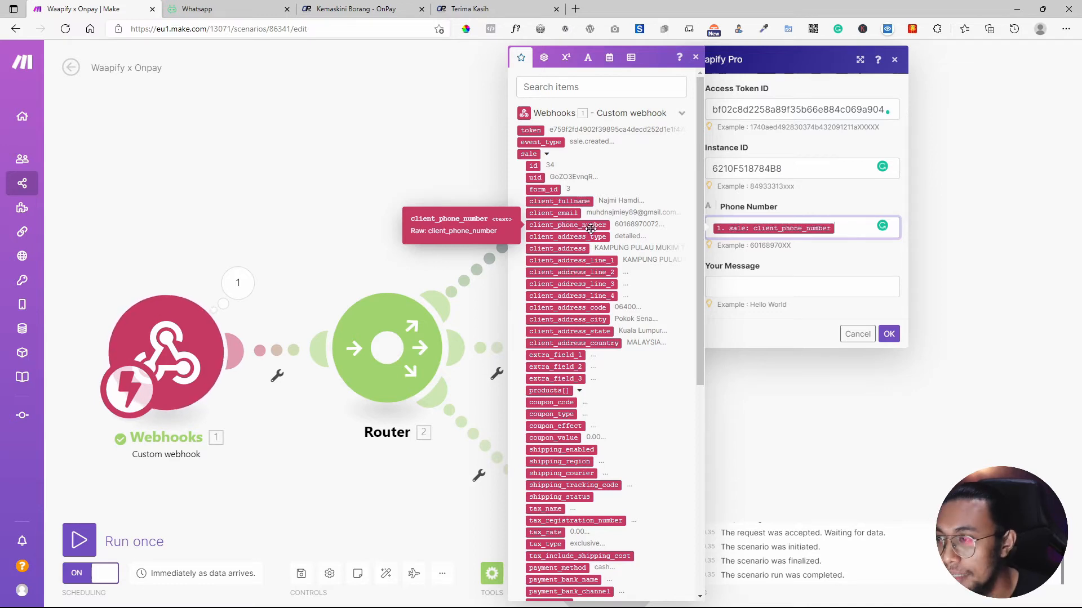
pyautogui.click(795, 287)
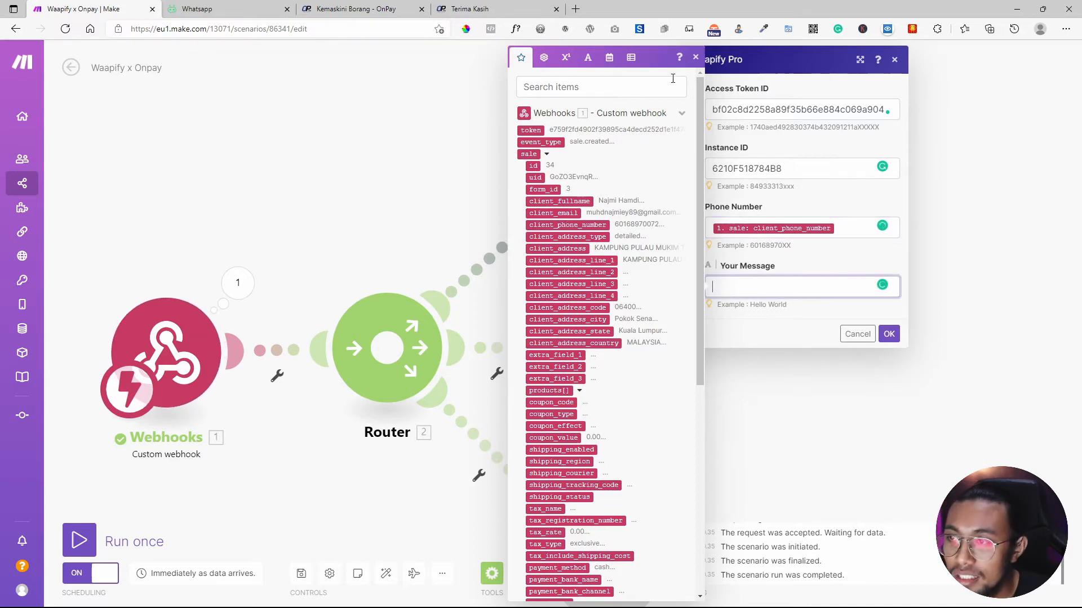
pyautogui.click(759, 70)
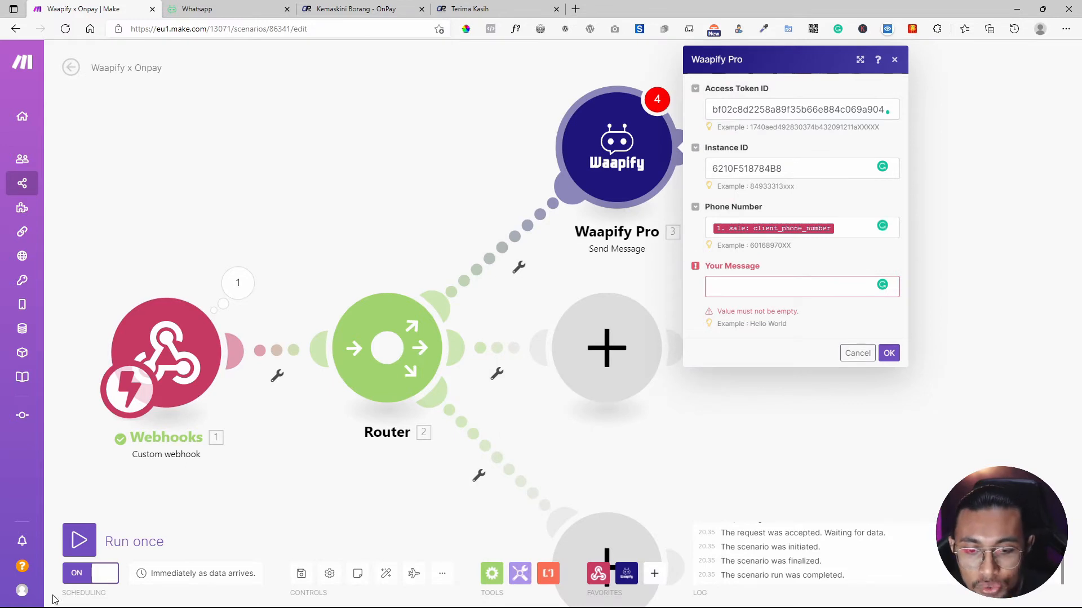
pyautogui.click(35, 605)
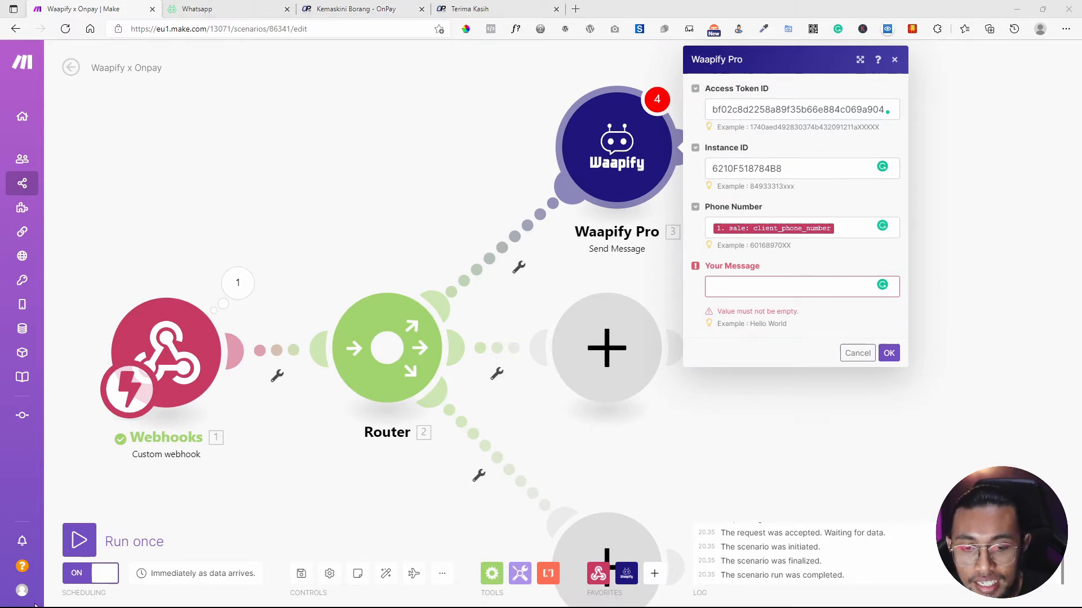
pyautogui.click(723, 288)
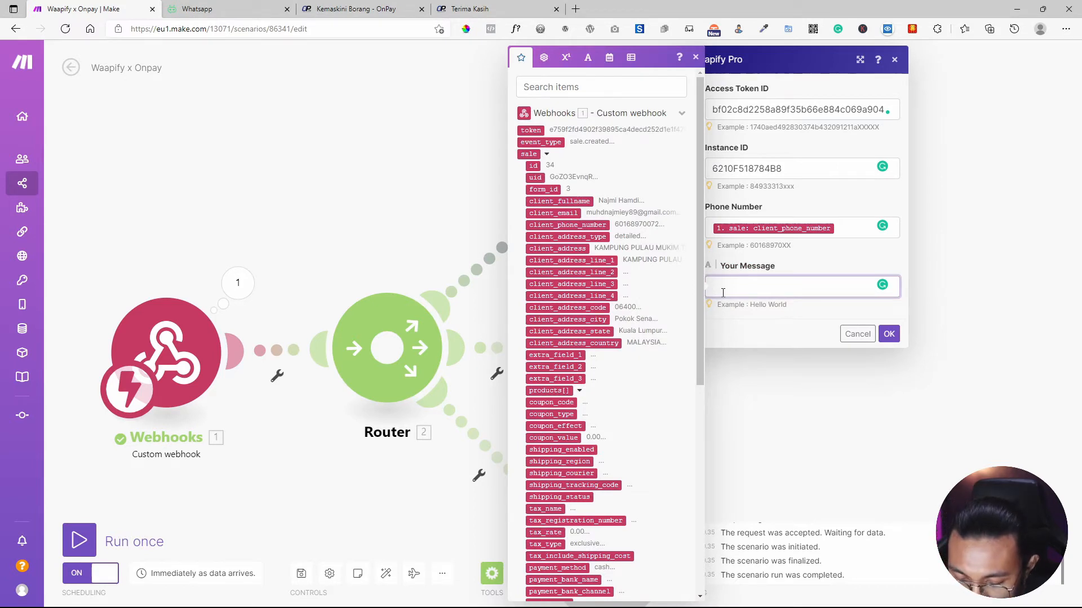
# Begin the message with a client_fullname greeting and 'Tarima kasih kerana order di kedai kami.'.
pyautogui.write('T')
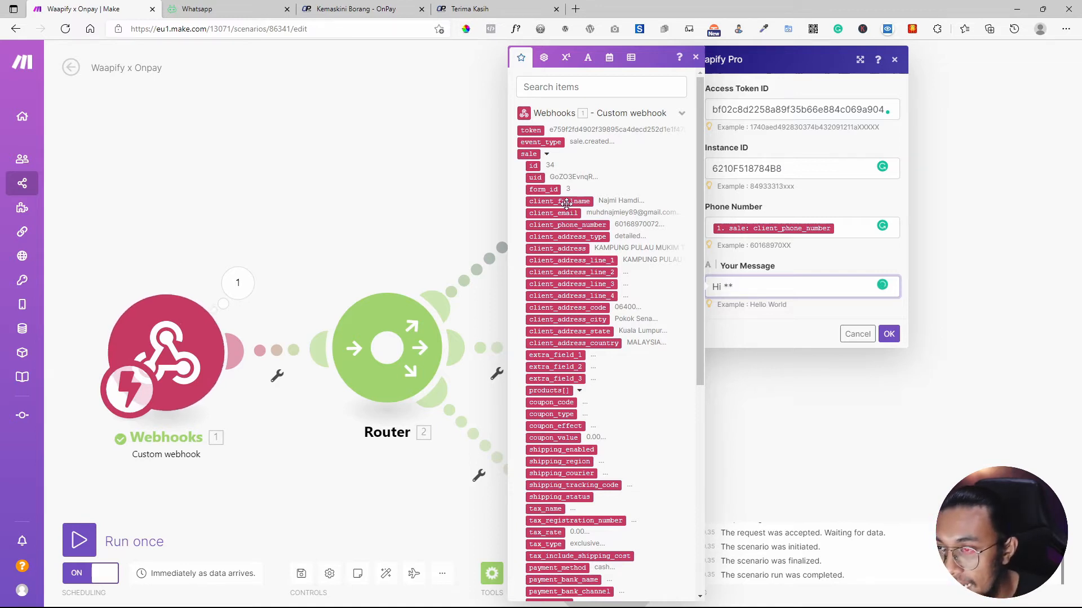
pyautogui.click(566, 202)
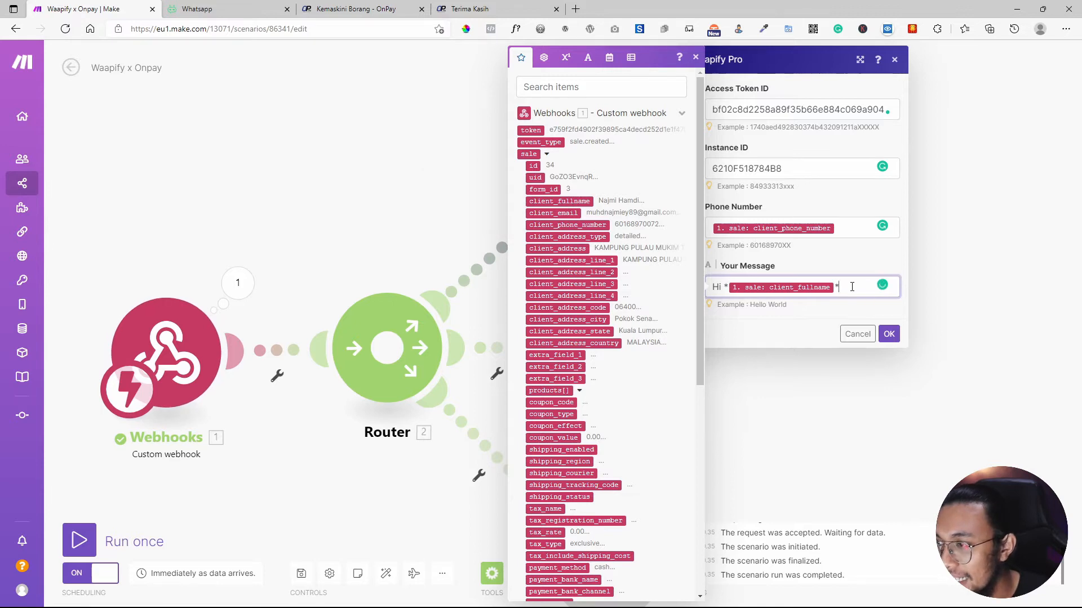
pyautogui.press('Return')
pyautogui.press('Return')
pyautogui.write('Ta')
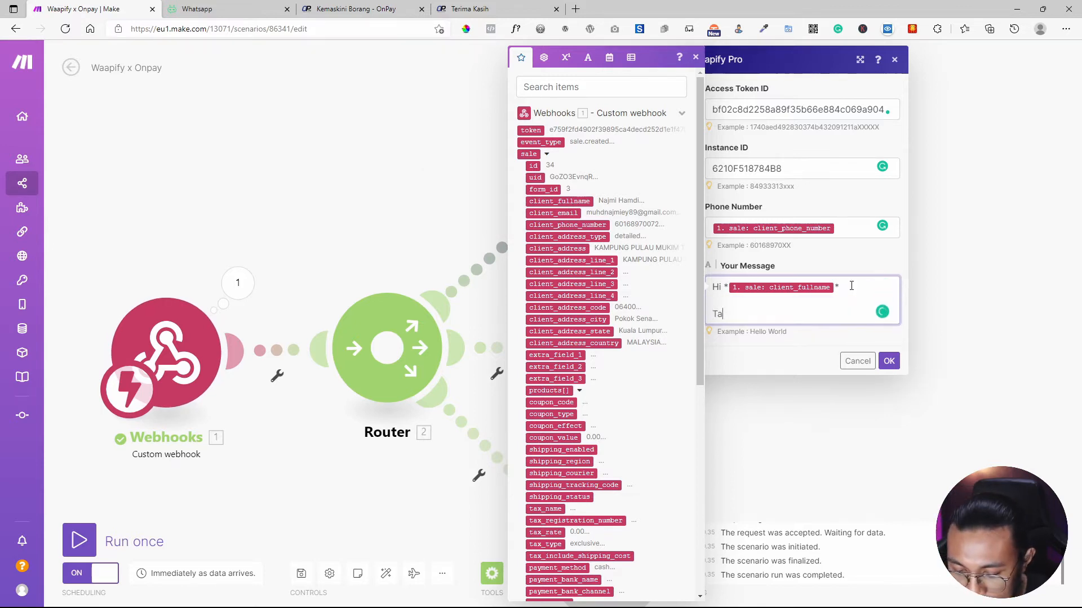
pyautogui.write('rima kas')
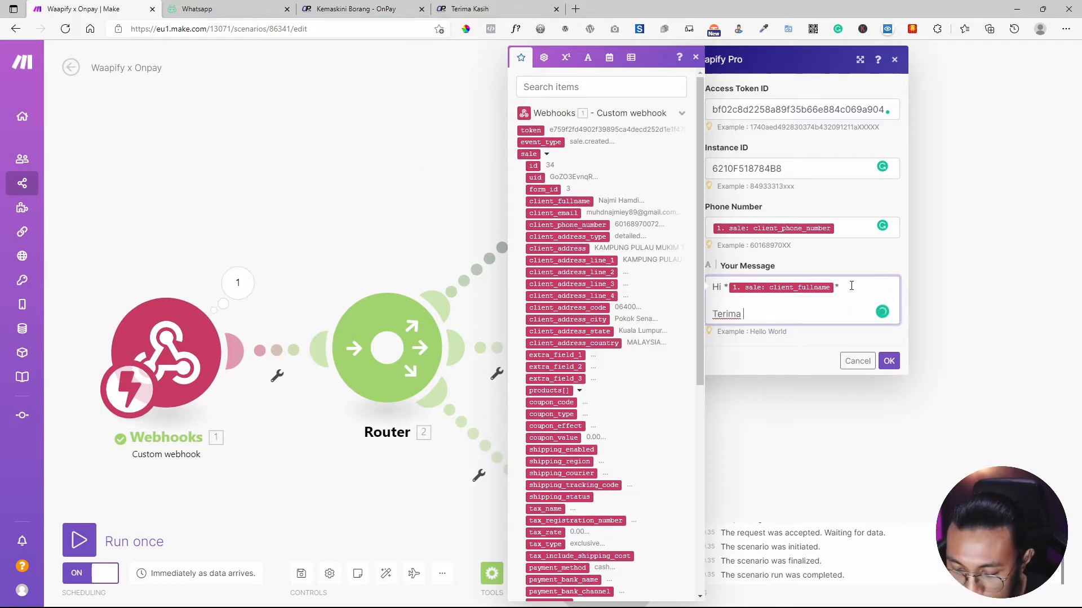
pyautogui.write('ih kerana order di')
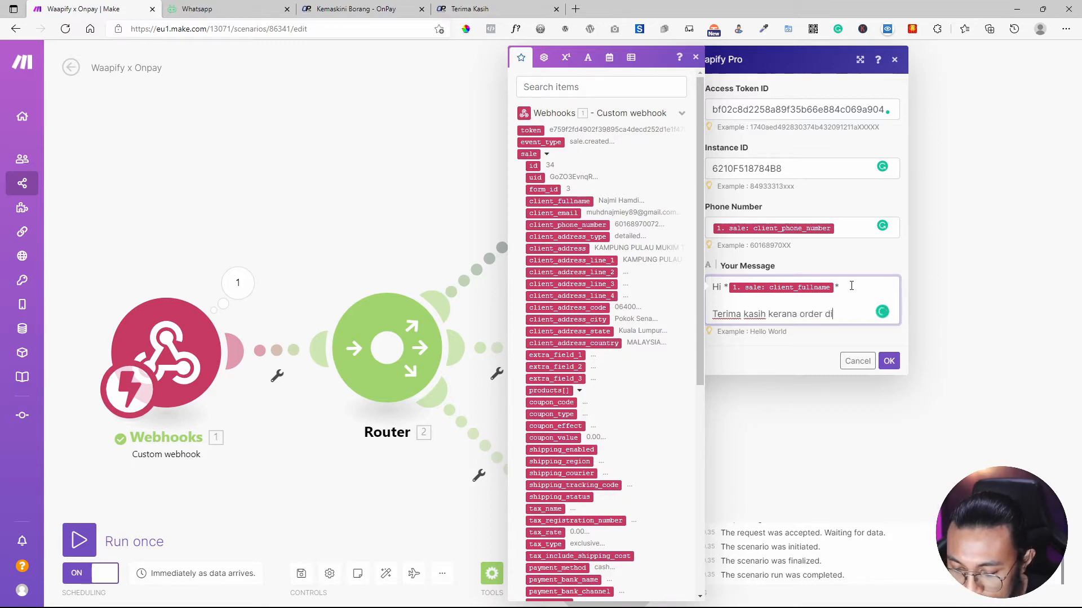
pyautogui.write(' kedai kam')
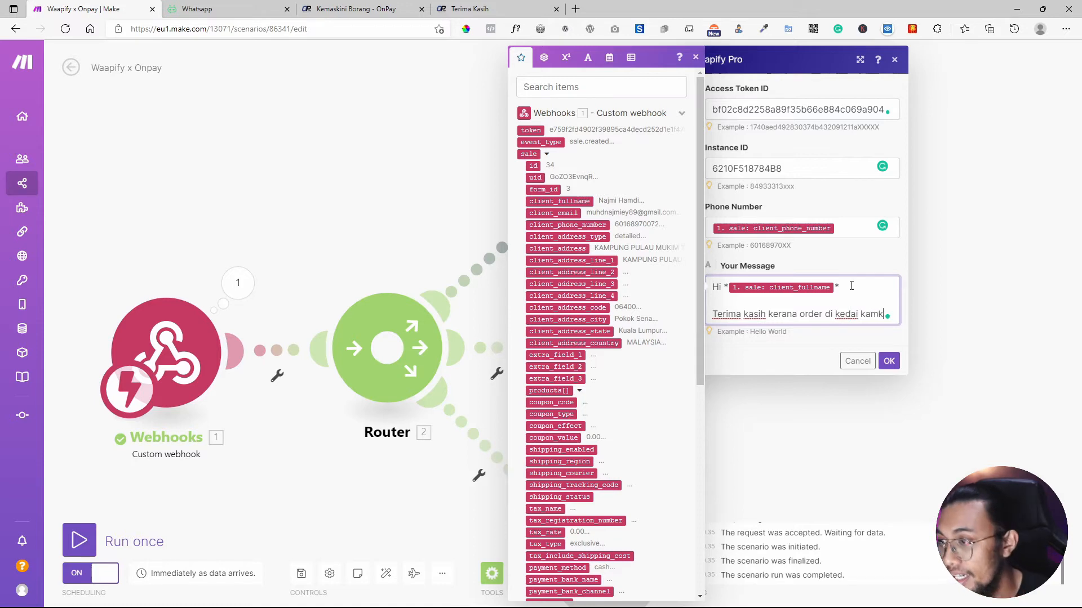
pyautogui.write('i')
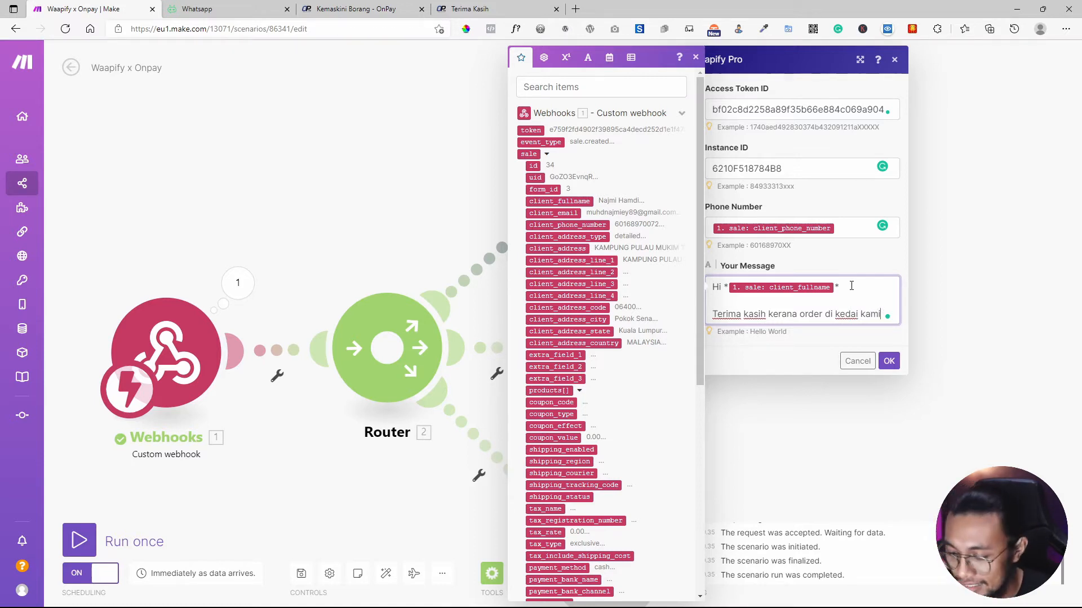
pyautogui.click(696, 57)
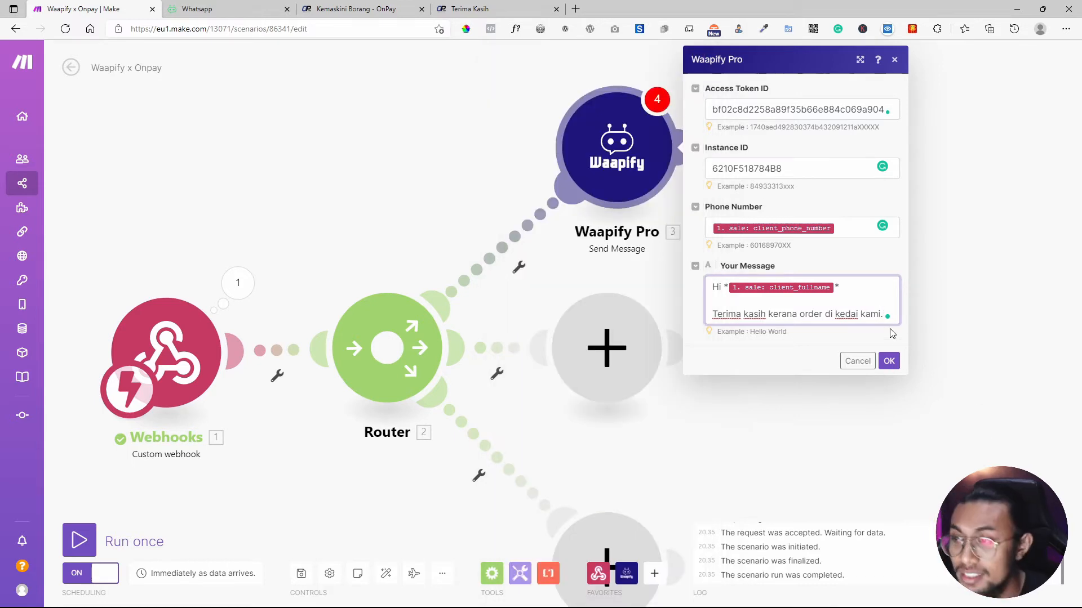
pyautogui.write('.')
pyautogui.press('Return')
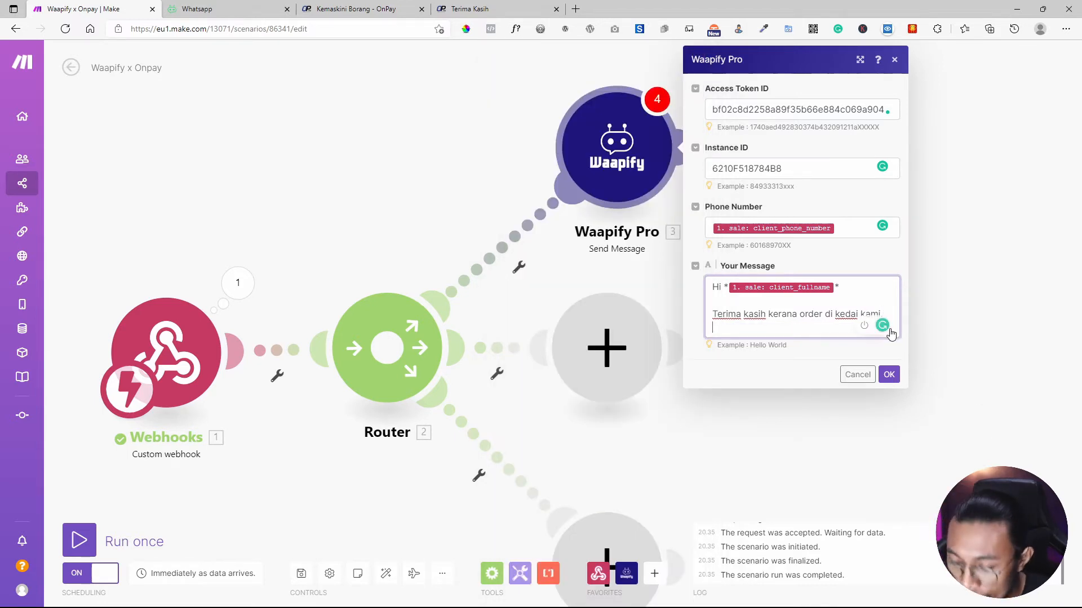
# Add the line 'ini merupakan detail order yang ada telah buat sebertar tadi:'.
pyautogui.write('n')
pyautogui.press('BackSpace')
pyautogui.write('i')
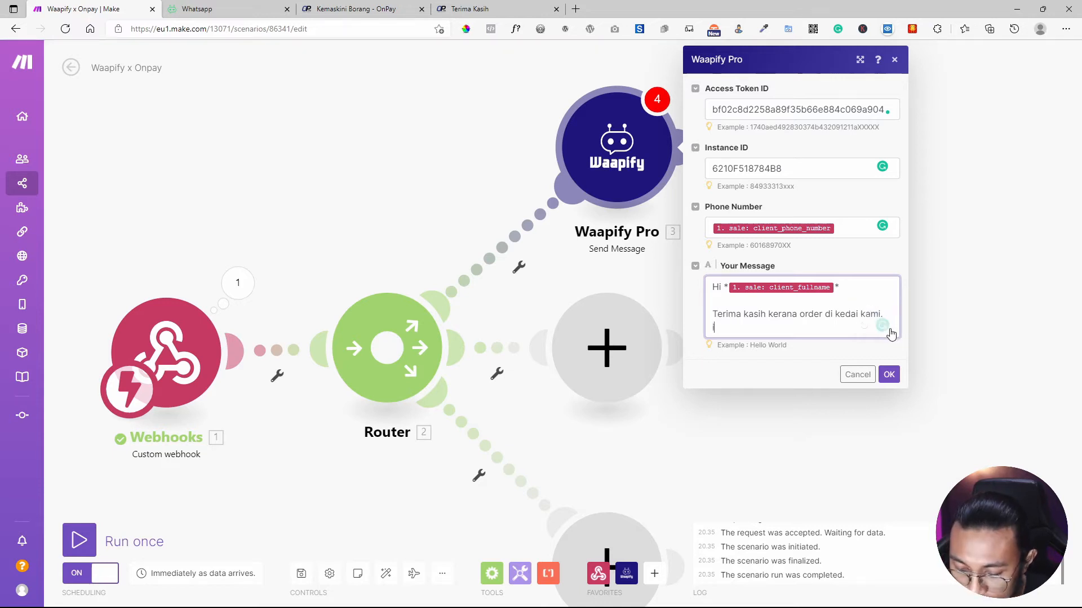
pyautogui.write('ni merpakan')
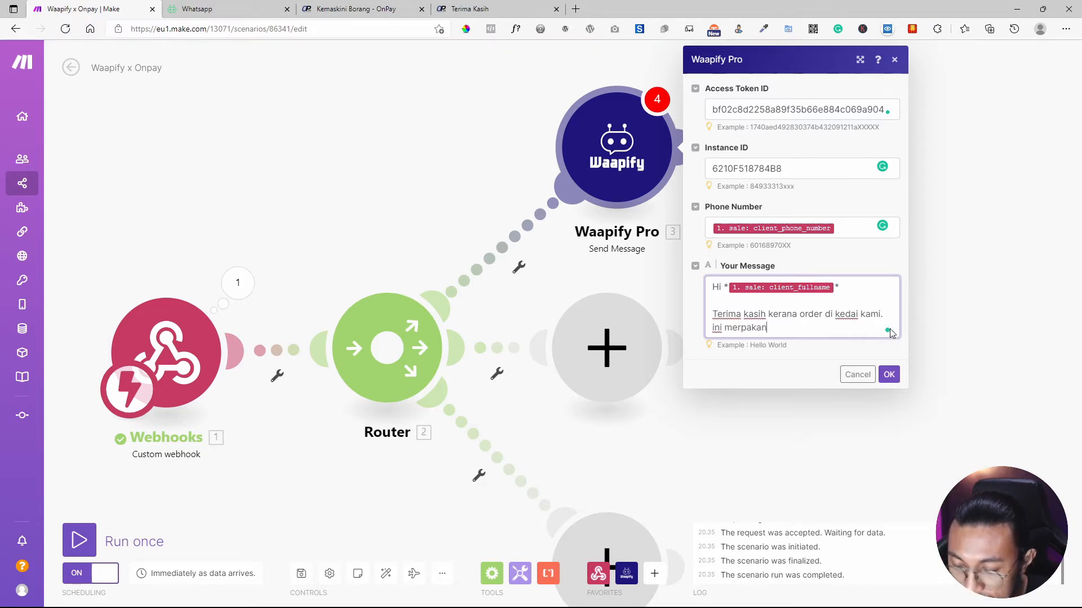
pyautogui.press('Left')
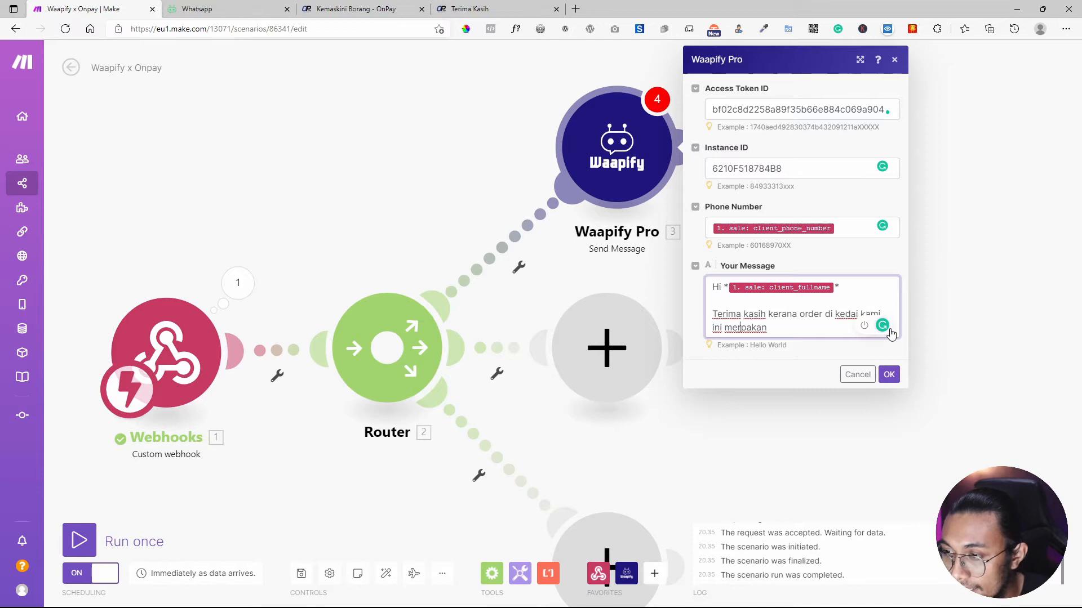
pyautogui.write('u')
pyautogui.press('End')
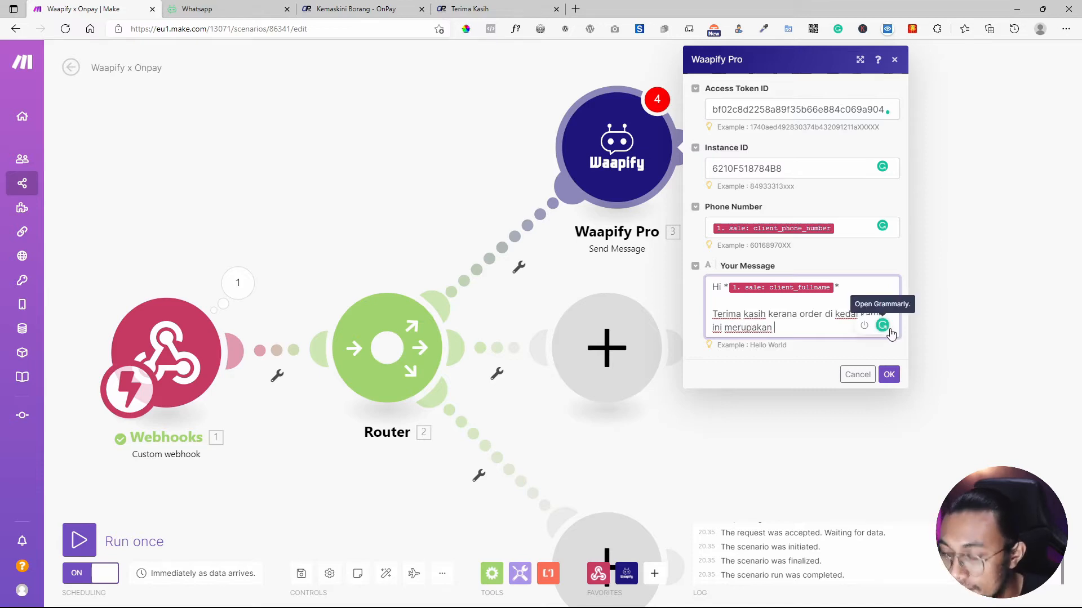
pyautogui.write('detail or')
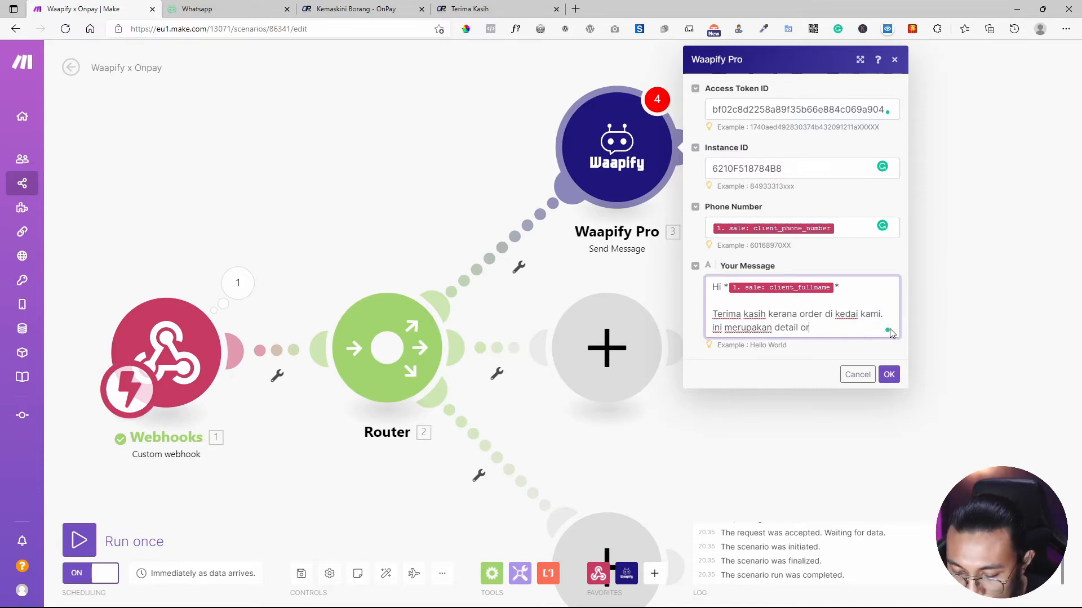
pyautogui.write('der yang a')
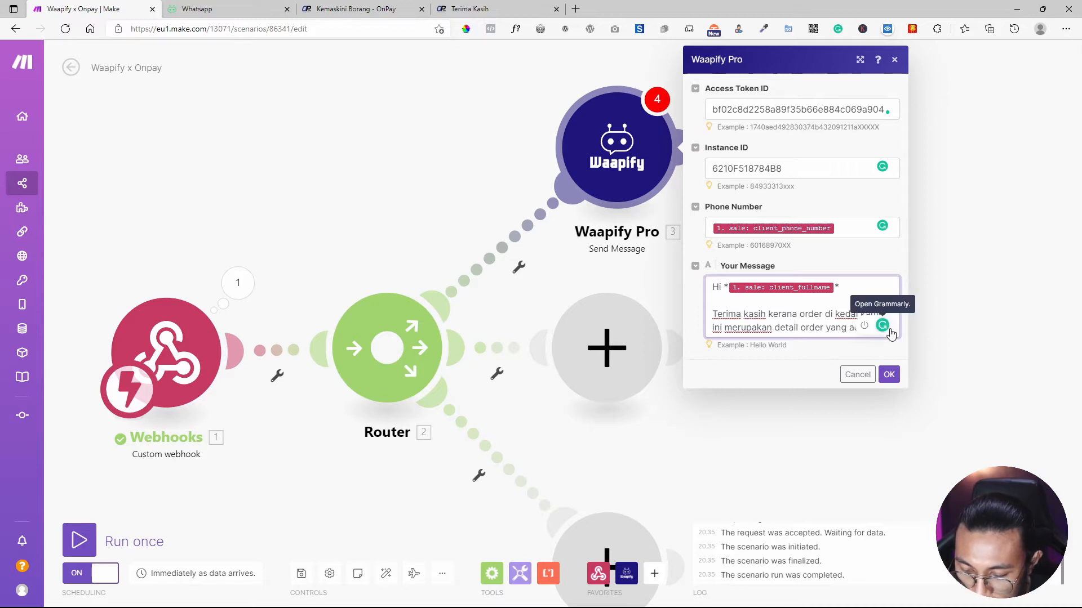
pyautogui.write('da te')
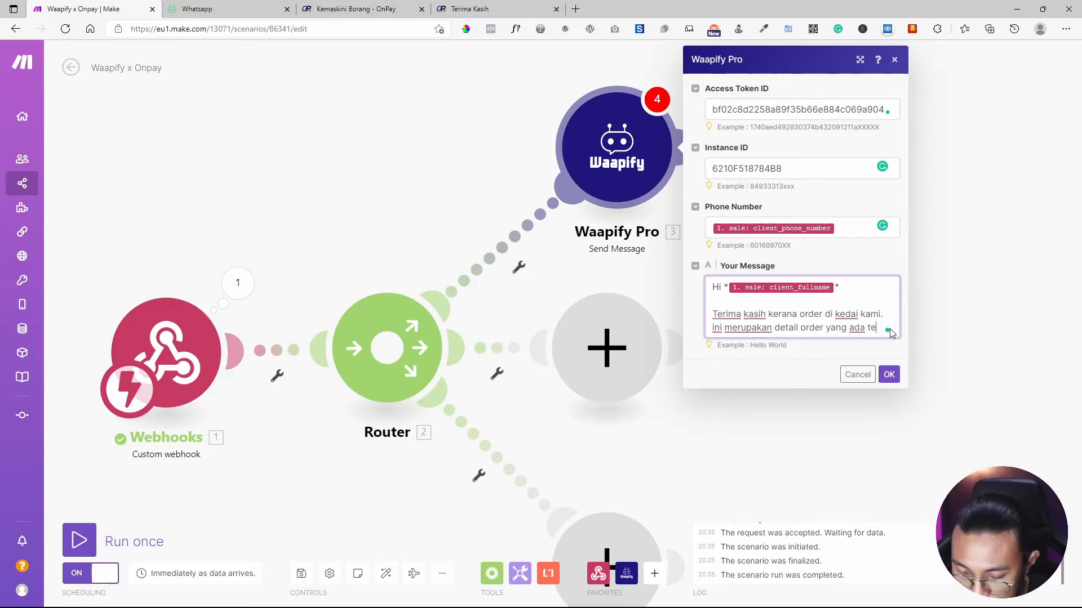
pyautogui.write('lah buat se')
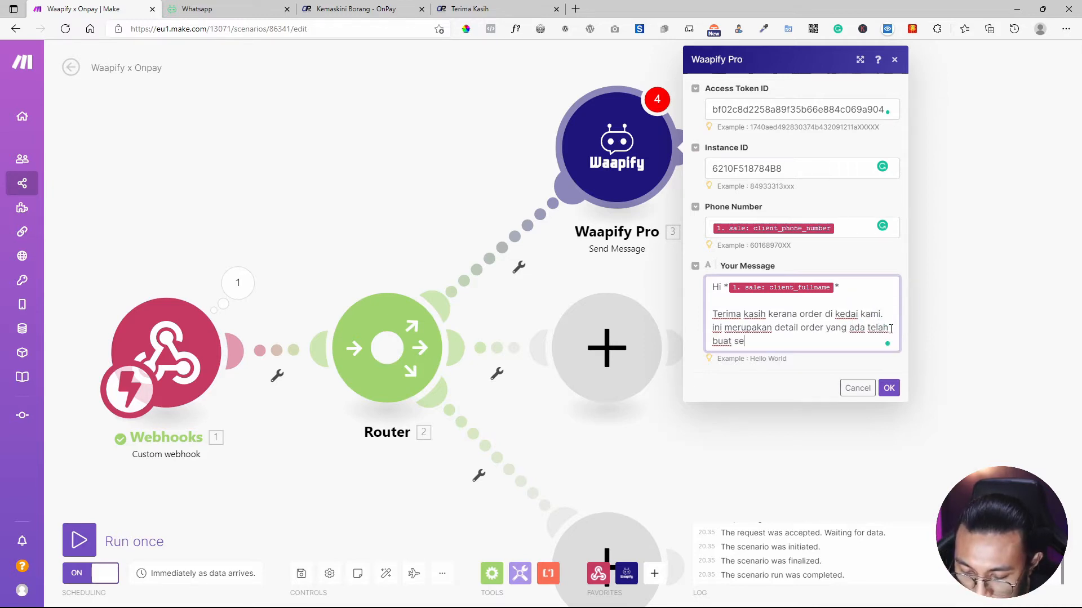
pyautogui.write('ber')
pyautogui.write('tar tadi')
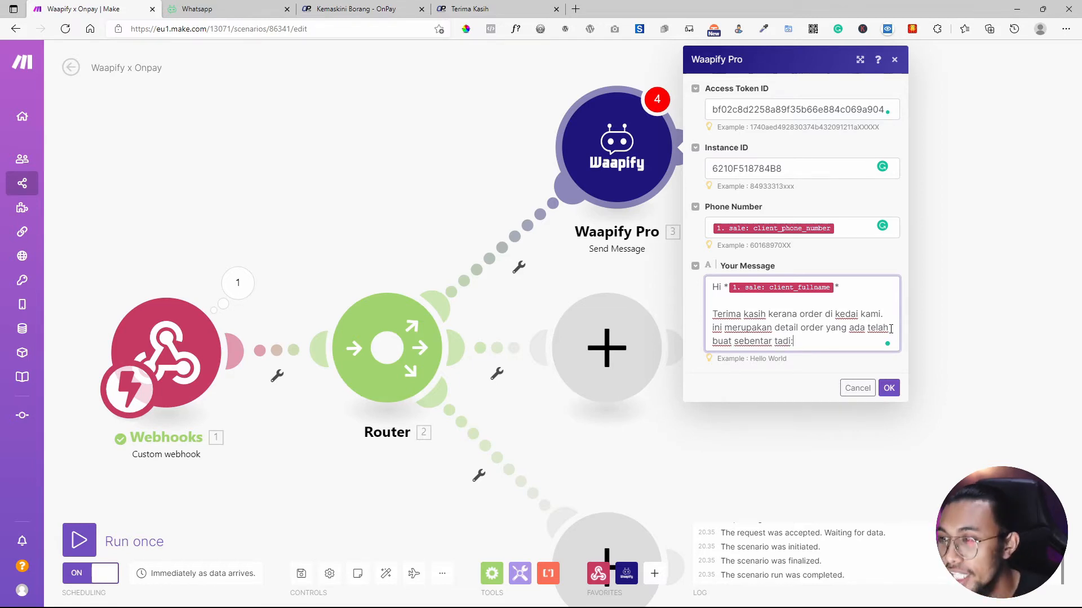
pyautogui.write(':')
pyautogui.press('Return')
pyautogui.press('Return')
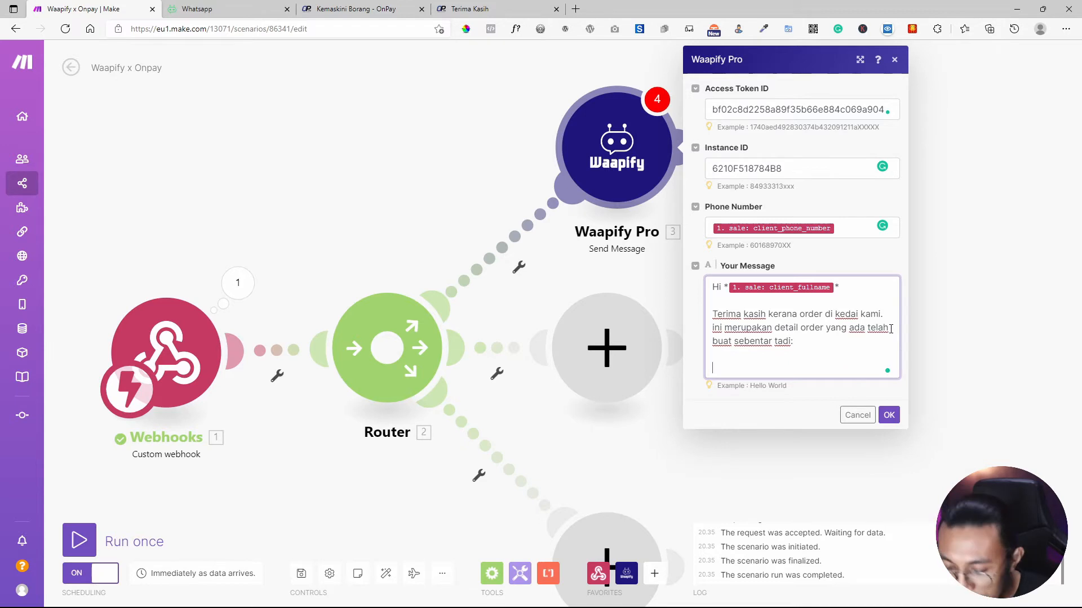
# Add Produk, Kuantiti and Harga lines mapped to product name, quantity and subtotal_price.
pyautogui.write('prod')
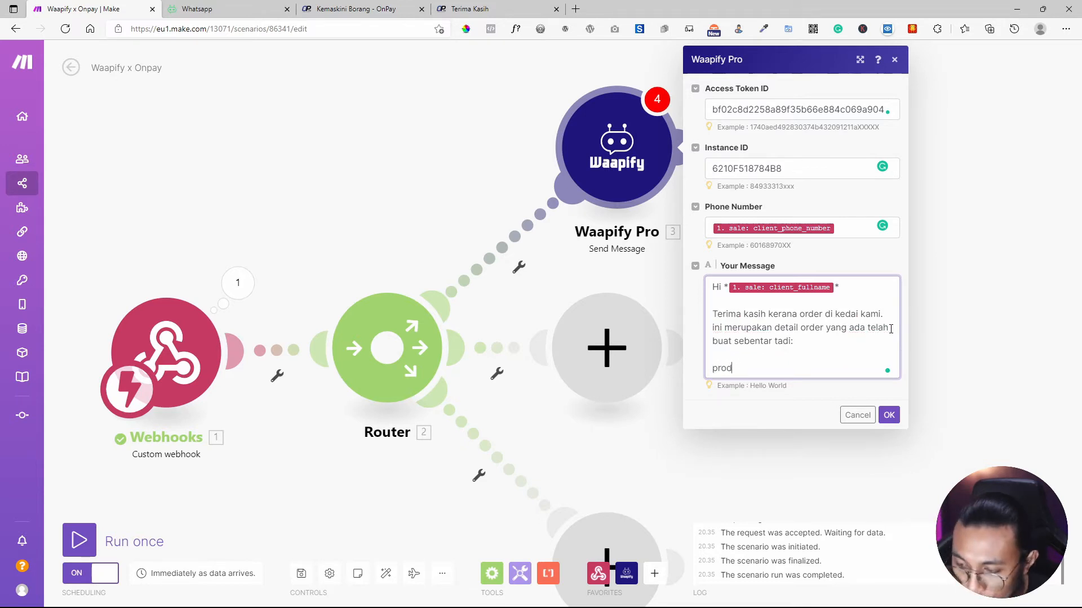
pyautogui.press('BackSpace')
pyautogui.press('BackSpace')
pyautogui.press('BackSpace')
pyautogui.press('BackSpace')
pyautogui.write('Pro')
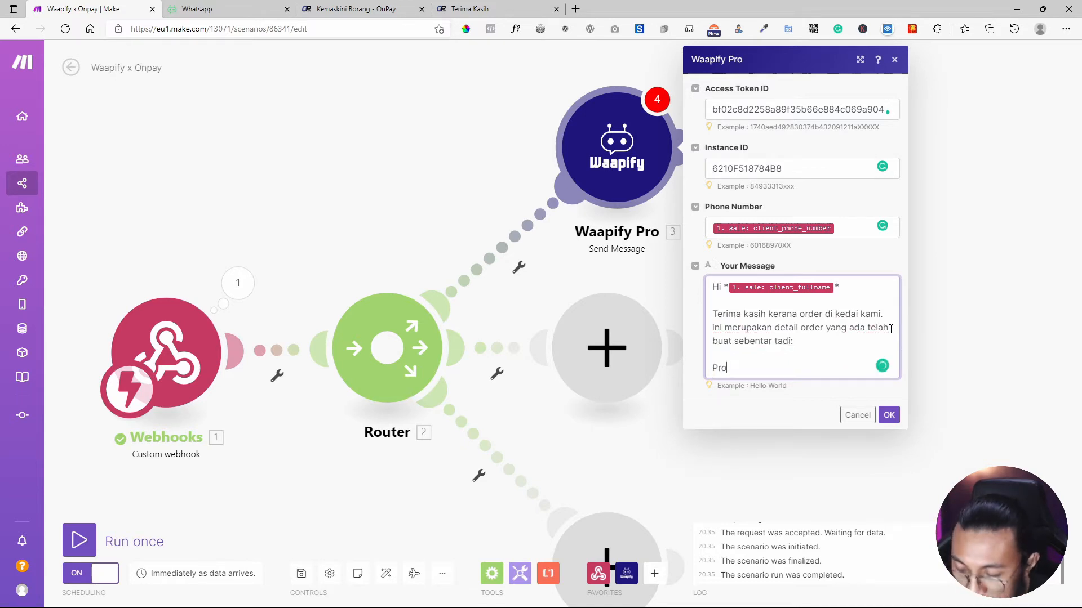
pyautogui.write('duk:')
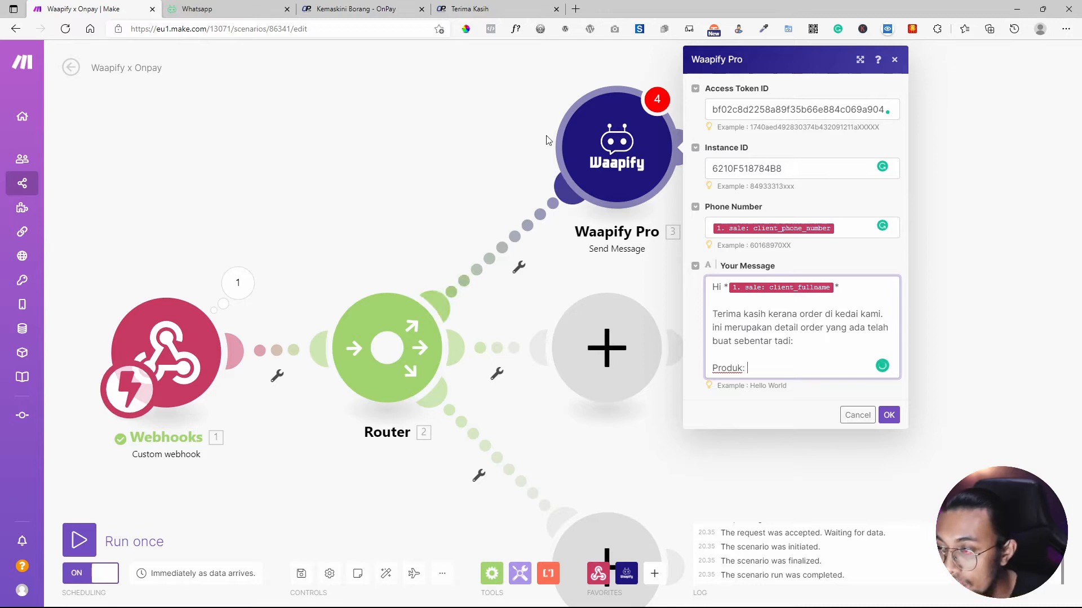
pyautogui.click(781, 362)
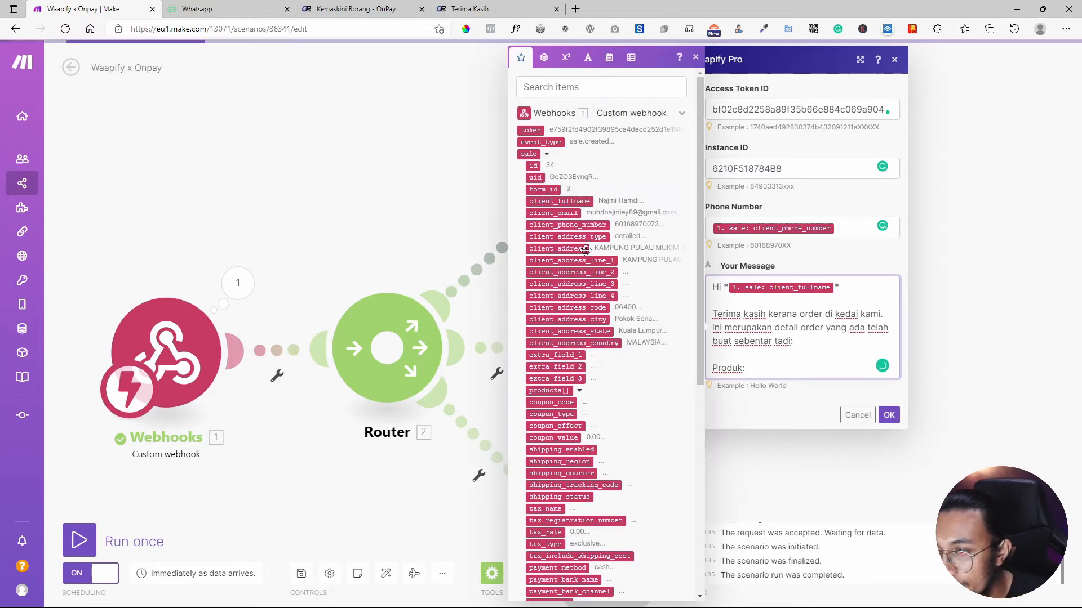
pyautogui.click(578, 392)
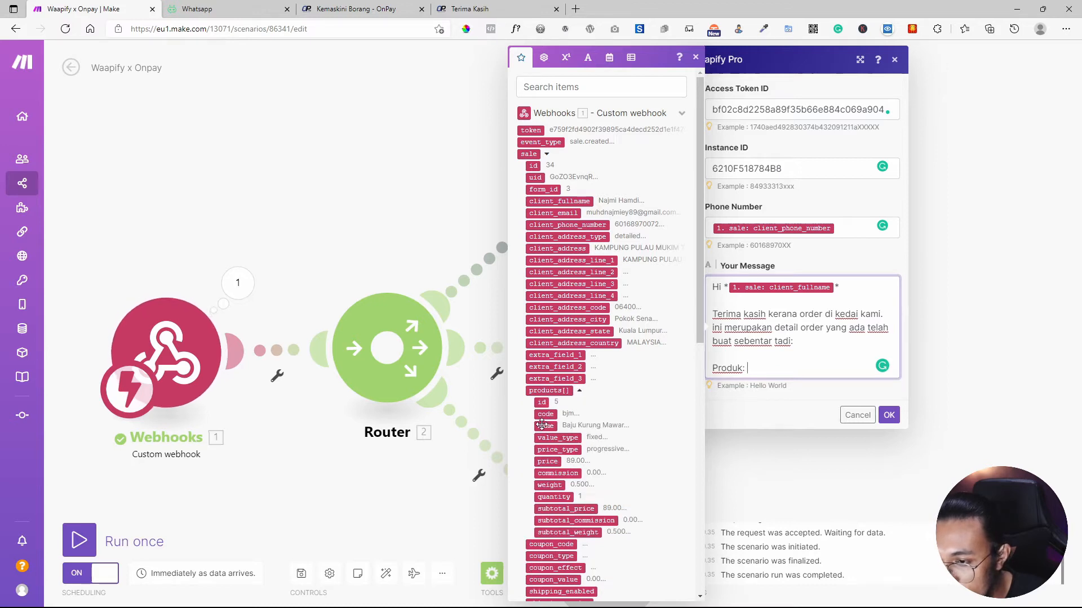
pyautogui.click(542, 424)
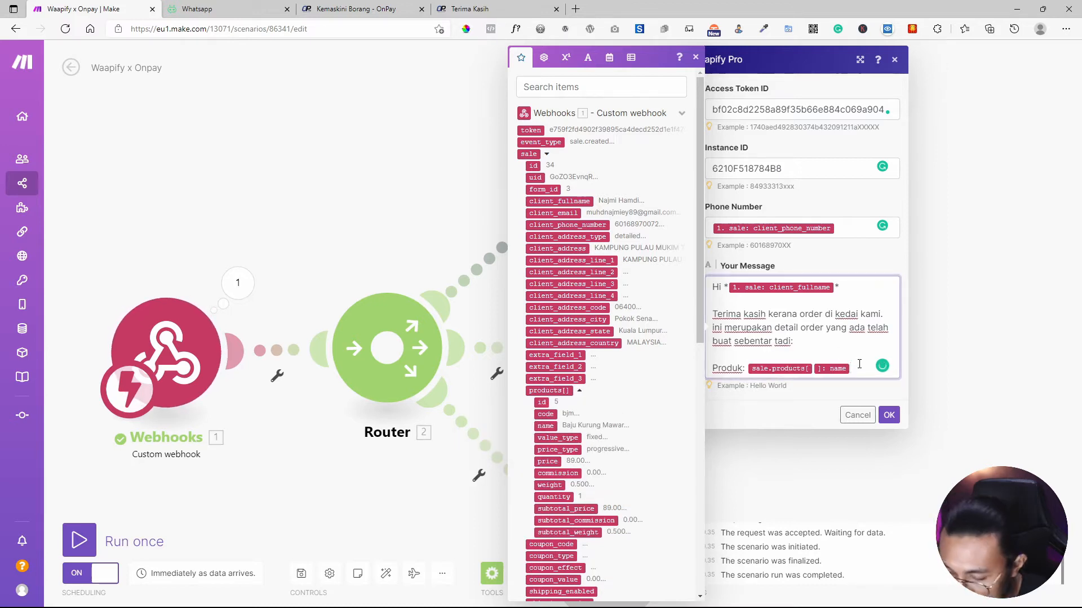
pyautogui.press('Return')
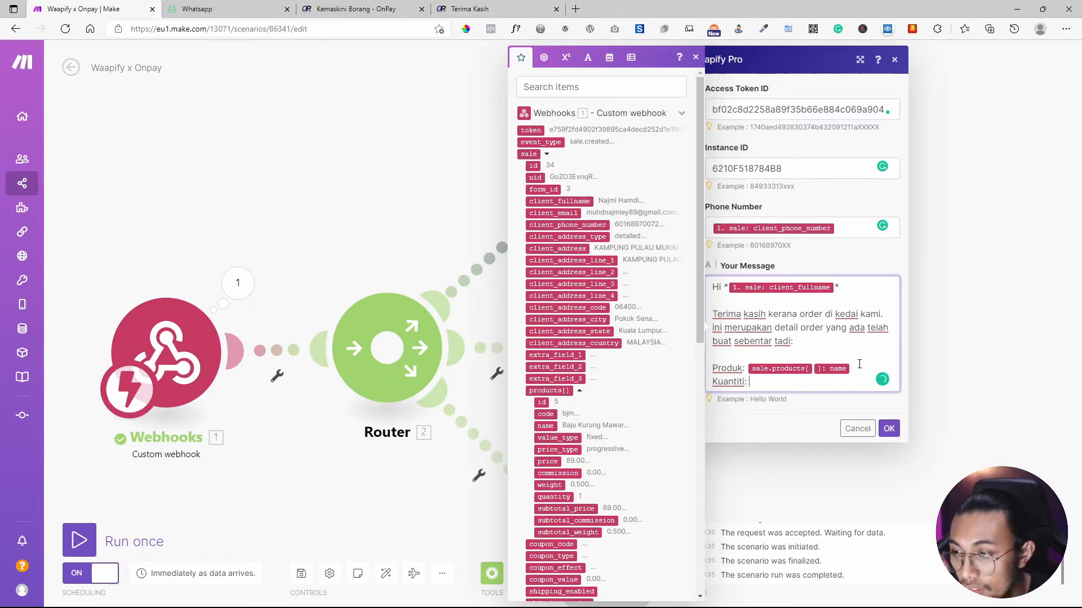
pyautogui.click(545, 497)
pyautogui.press('Return')
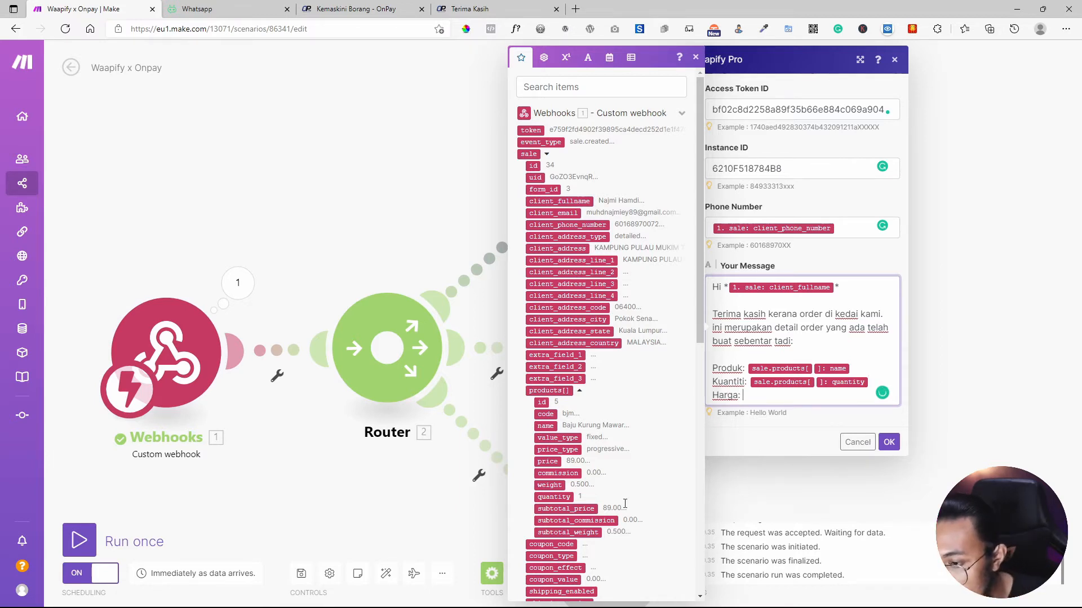
pyautogui.click(566, 509)
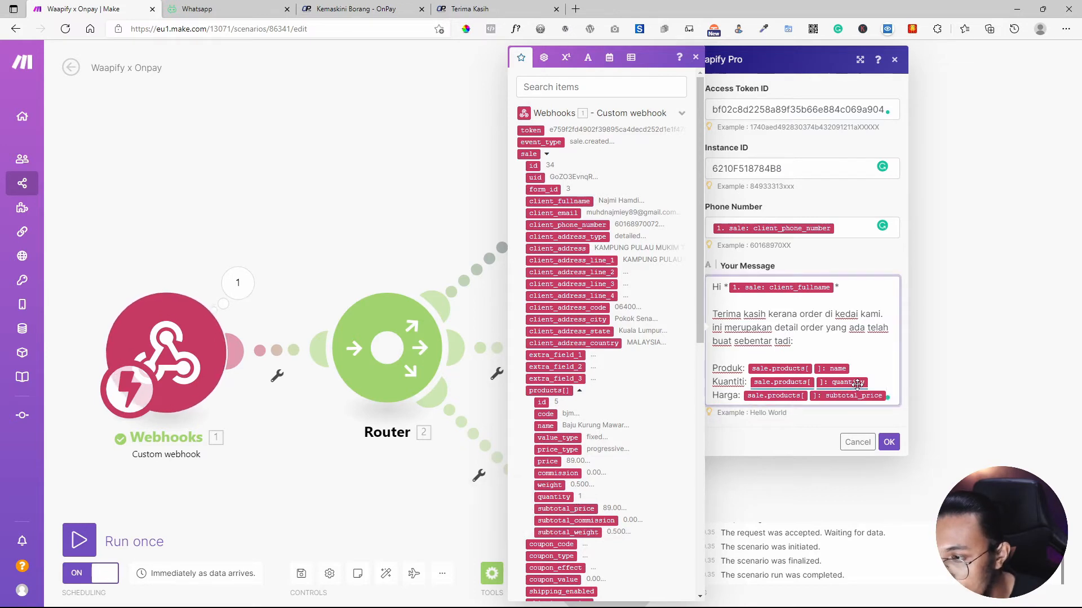
pyautogui.scroll(-4, 622, 490)
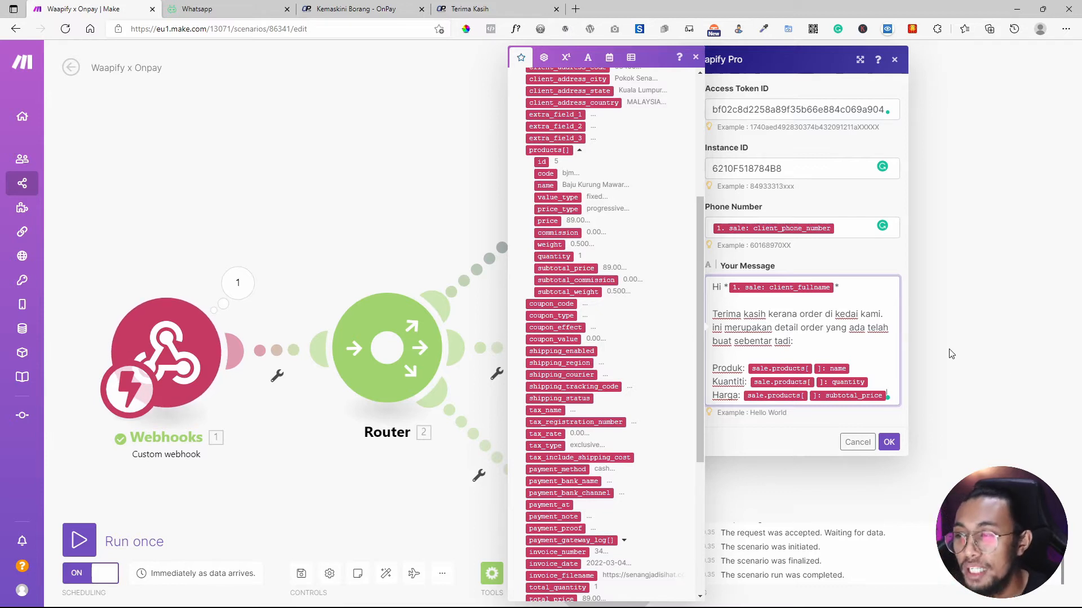
# Add an Alamat: line mapped to the full client address field.
pyautogui.press('Return')
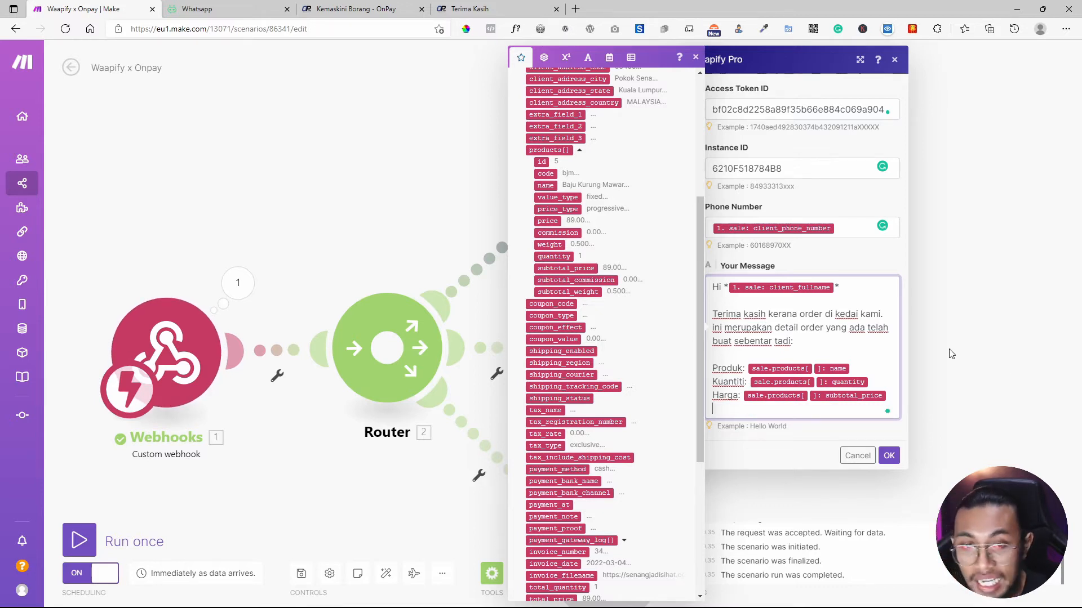
pyautogui.write('A')
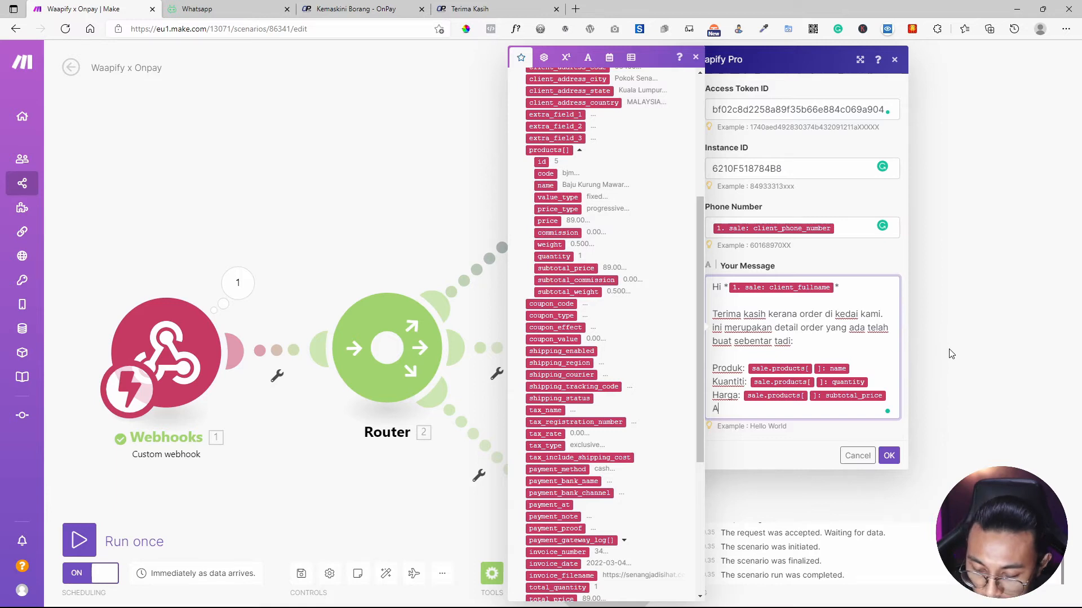
pyautogui.write('lamat')
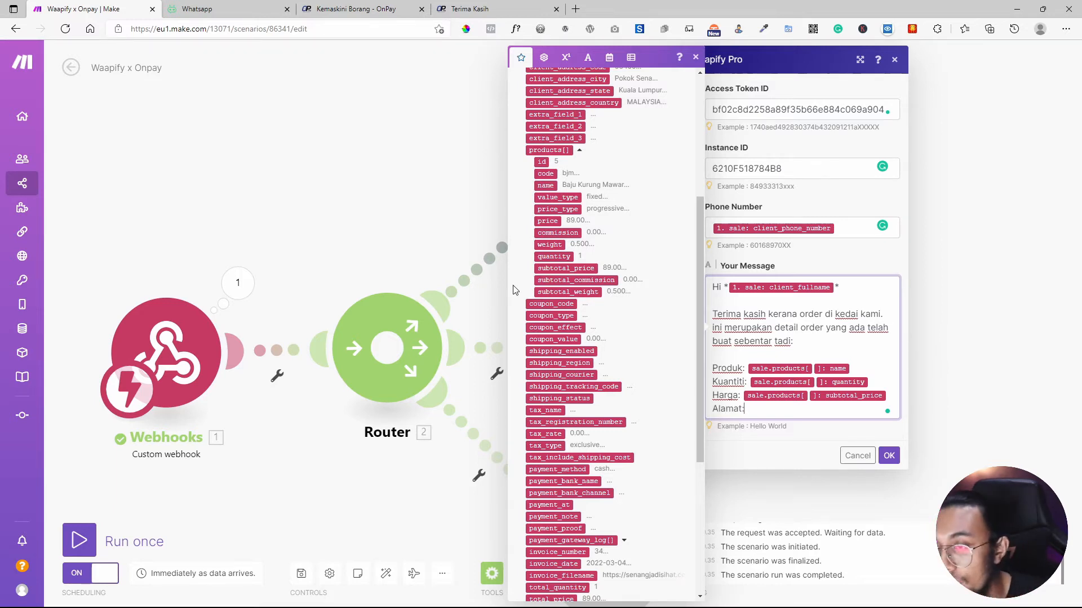
pyautogui.write(':')
pyautogui.scroll(5, 512, 290)
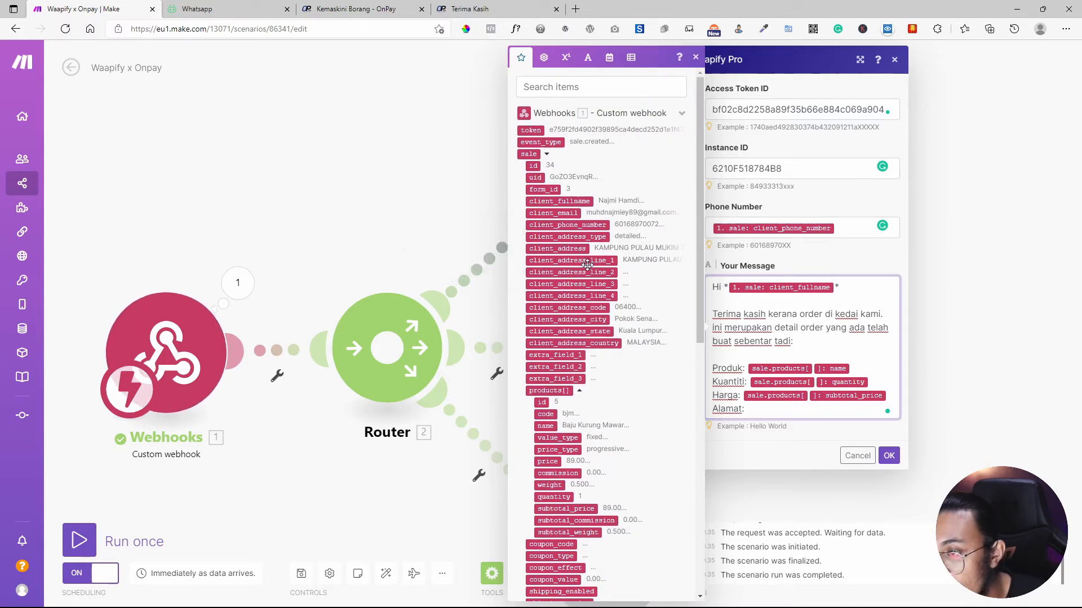
pyautogui.click(587, 265)
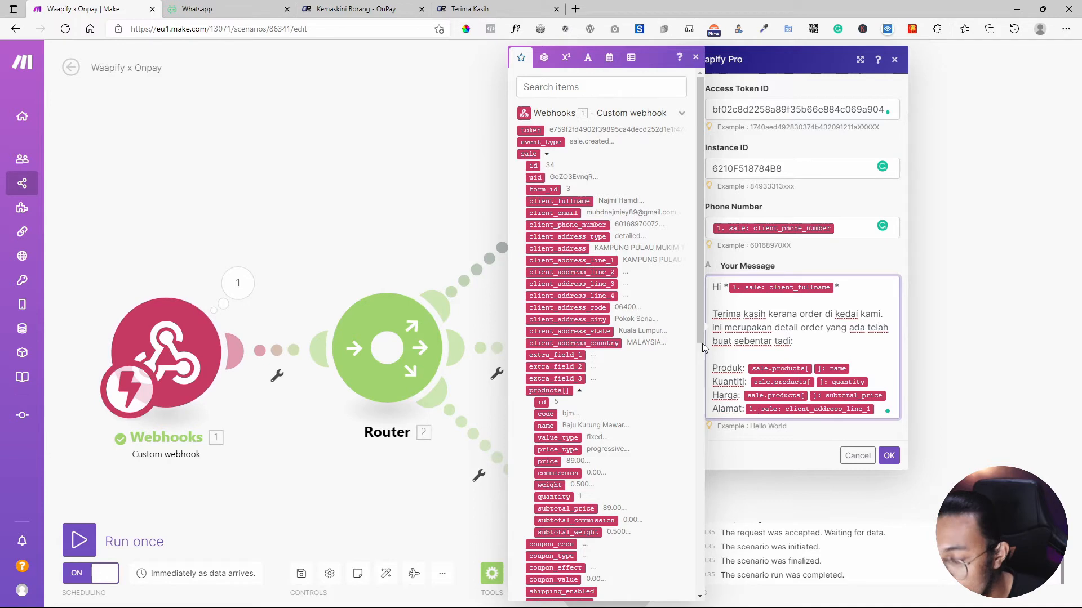
pyautogui.press('BackSpace')
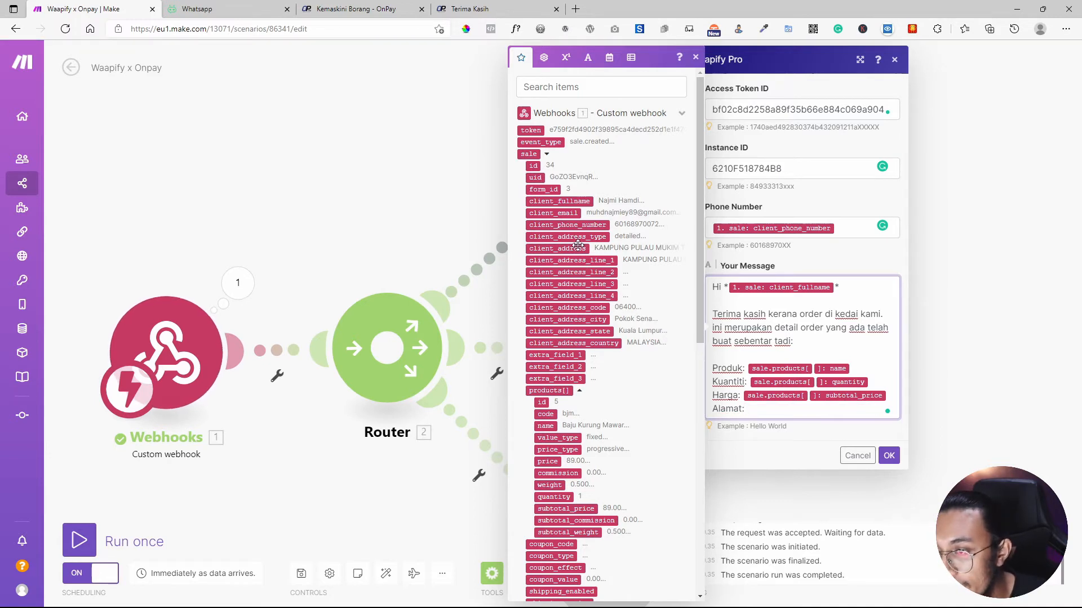
pyautogui.click(577, 247)
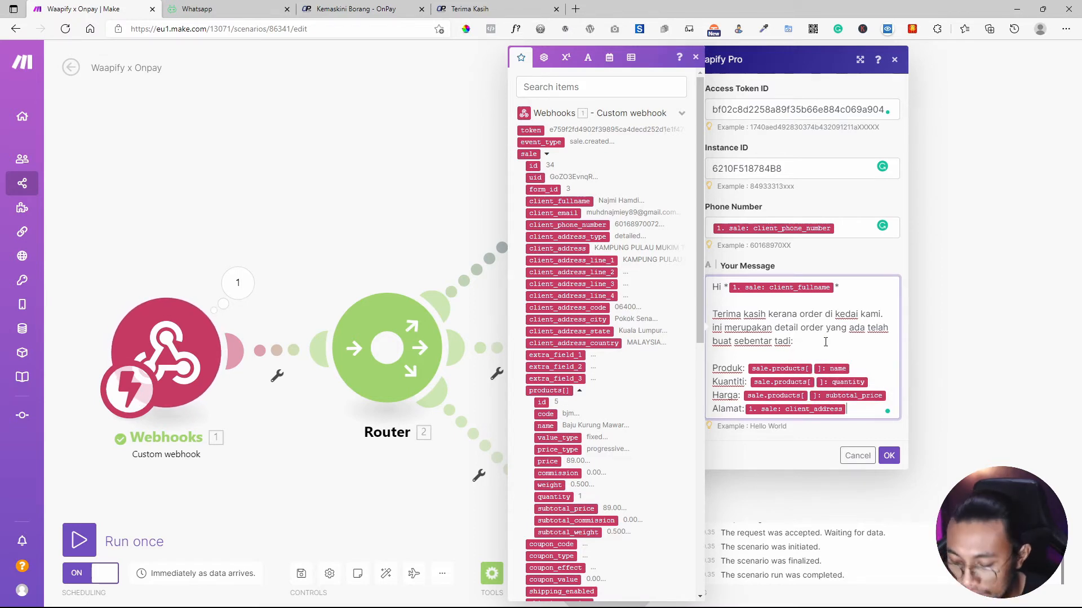
# Close with 'Terima Kasih' and 'Jemput datang lagi' on separate lines and save the message.
pyautogui.press('Return')
pyautogui.press('Return')
pyautogui.write('Ter')
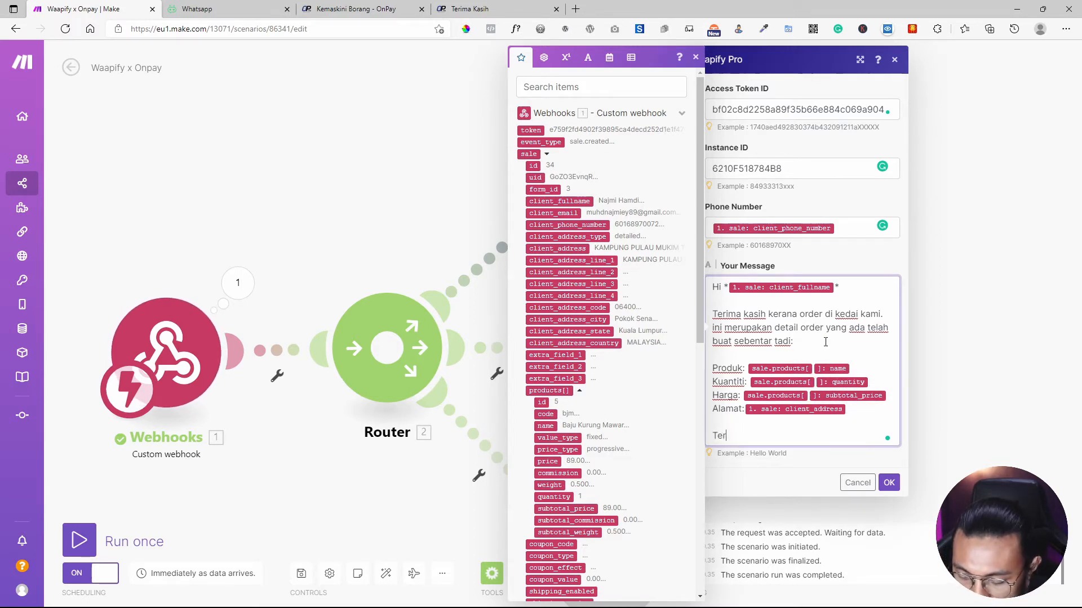
pyautogui.write('ima')
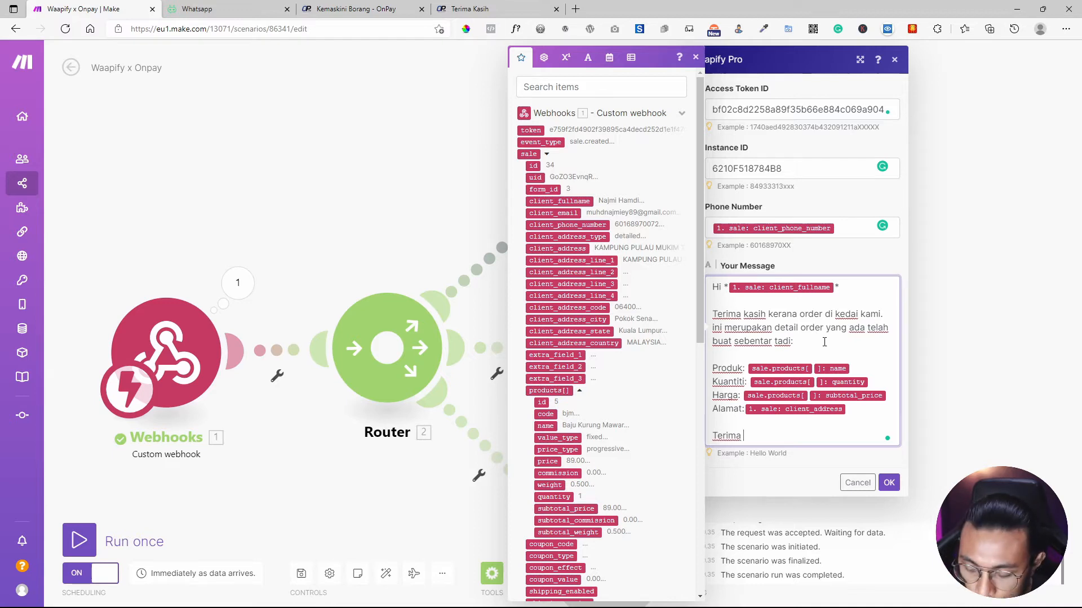
pyautogui.write('ssih')
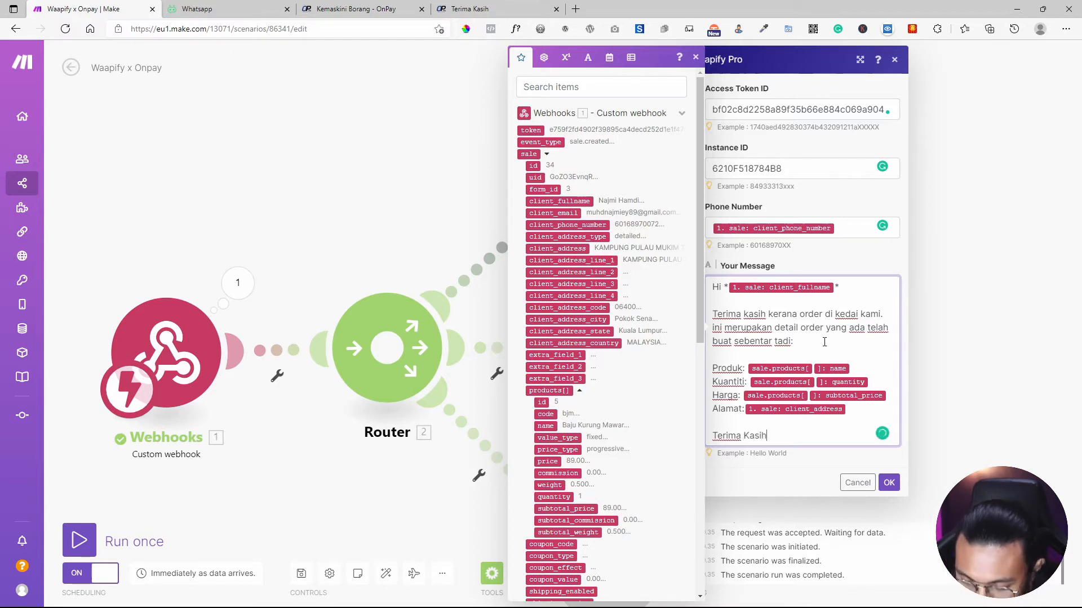
pyautogui.write(' Jemp')
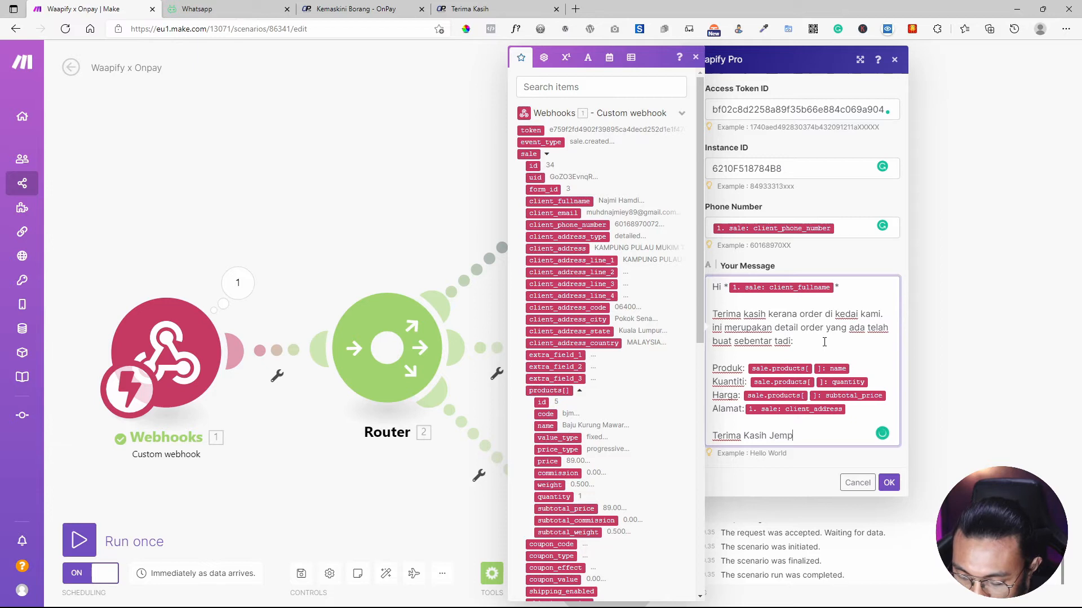
pyautogui.write('ut datan')
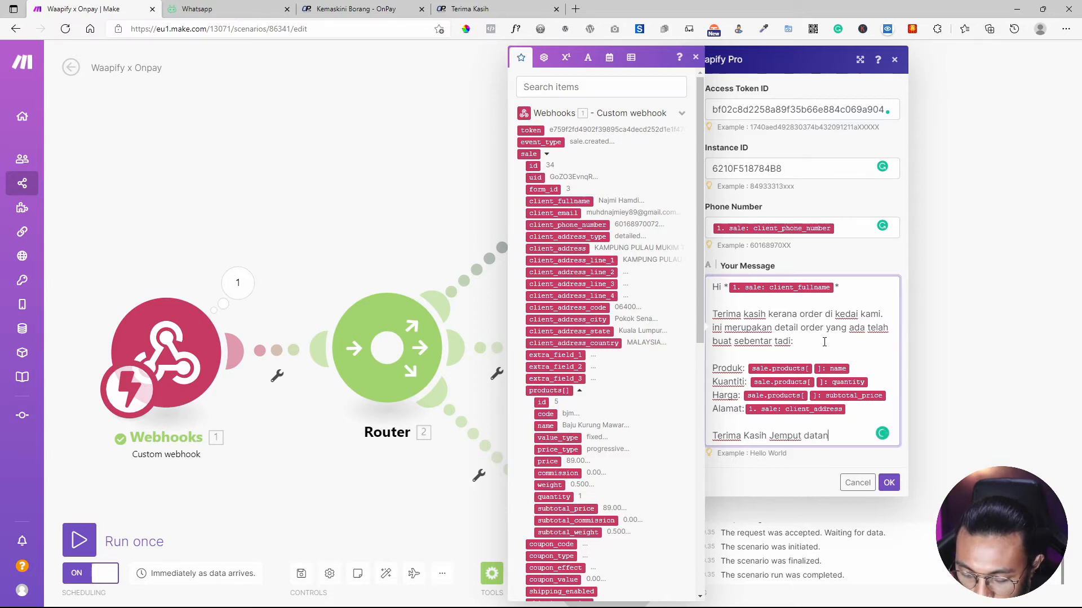
pyautogui.write('g lagi')
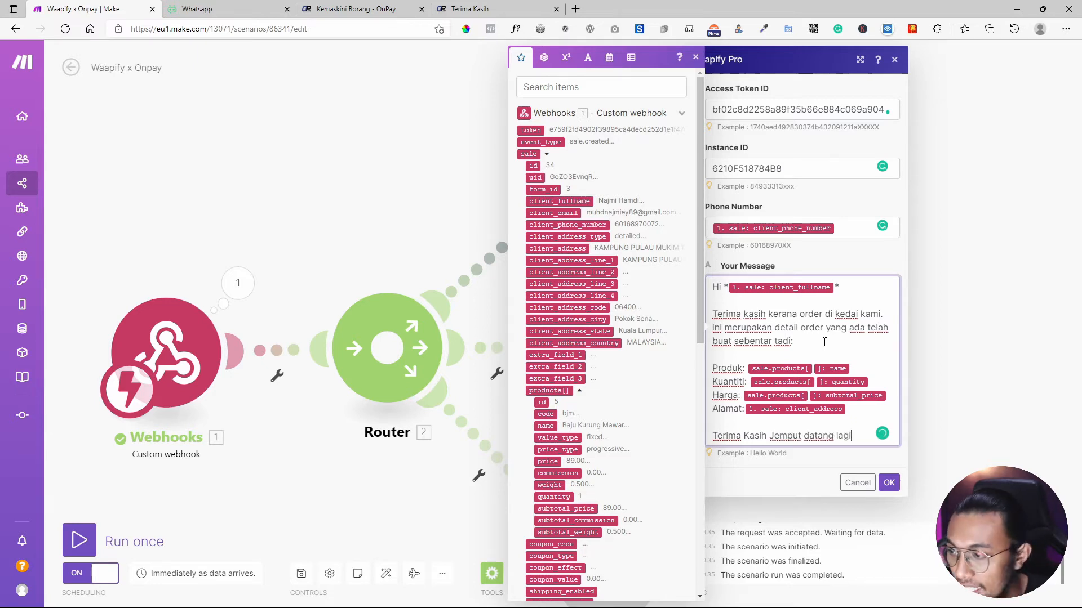
pyautogui.press('Left')
pyautogui.press('Left')
pyautogui.press('Left')
pyautogui.press('Left')
pyautogui.press('Left')
pyautogui.press('Left')
pyautogui.press('Left')
pyautogui.press('Left')
pyautogui.press('Left')
pyautogui.press('Left')
pyautogui.press('Left')
pyautogui.press('Left')
pyautogui.press('Left')
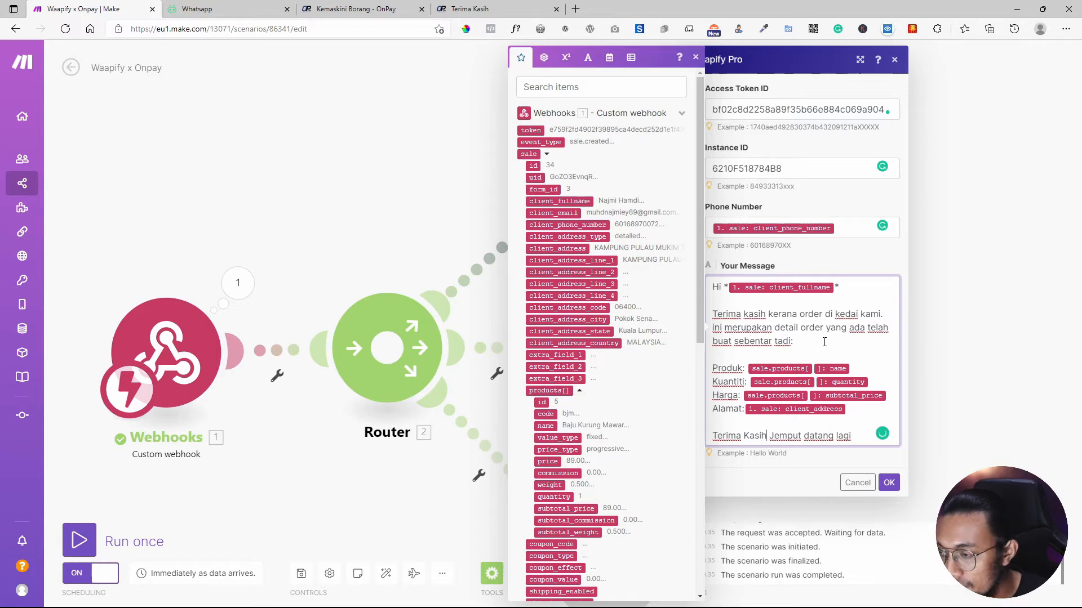
pyautogui.press('Return')
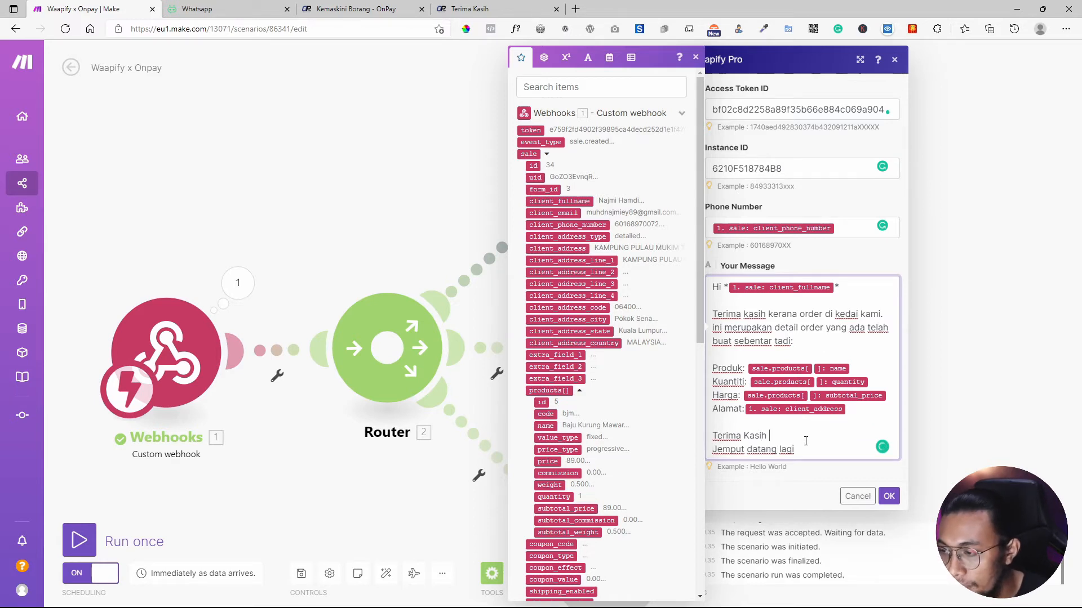
pyautogui.press('Return')
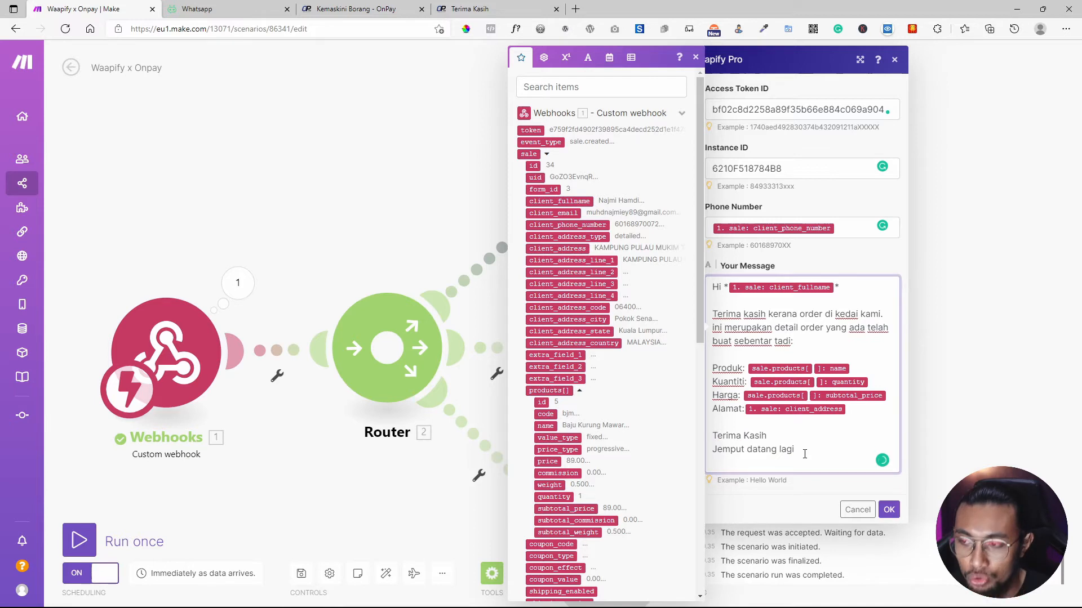
pyautogui.click(889, 510)
# Rename the Waapify Pro module 'Send Order Created to Cusomer', close its settings, and shift it right.
pyautogui.click(627, 164)
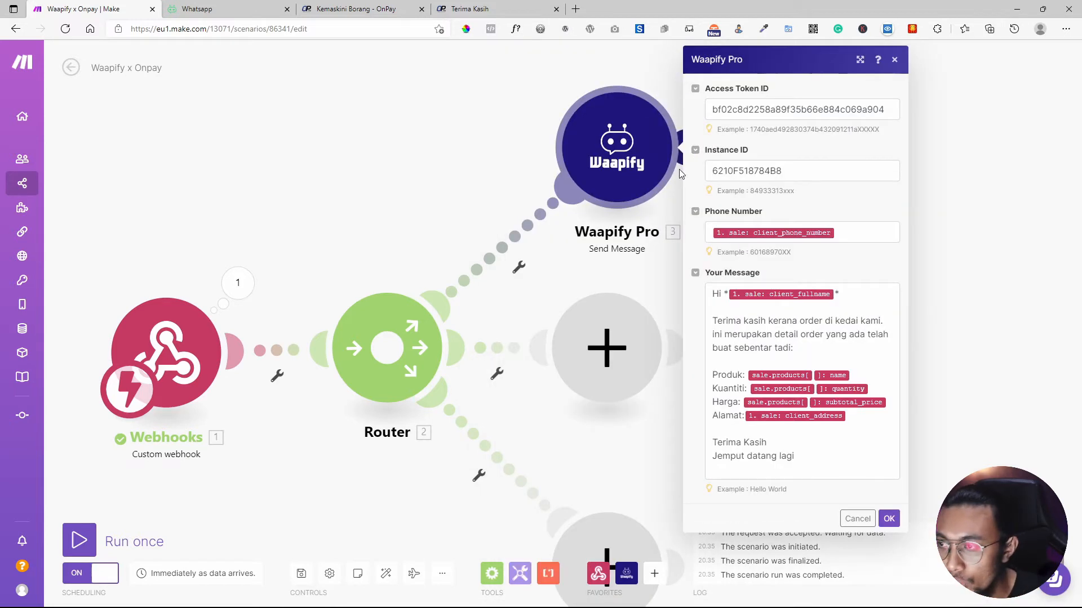
pyautogui.rightClick(639, 136)
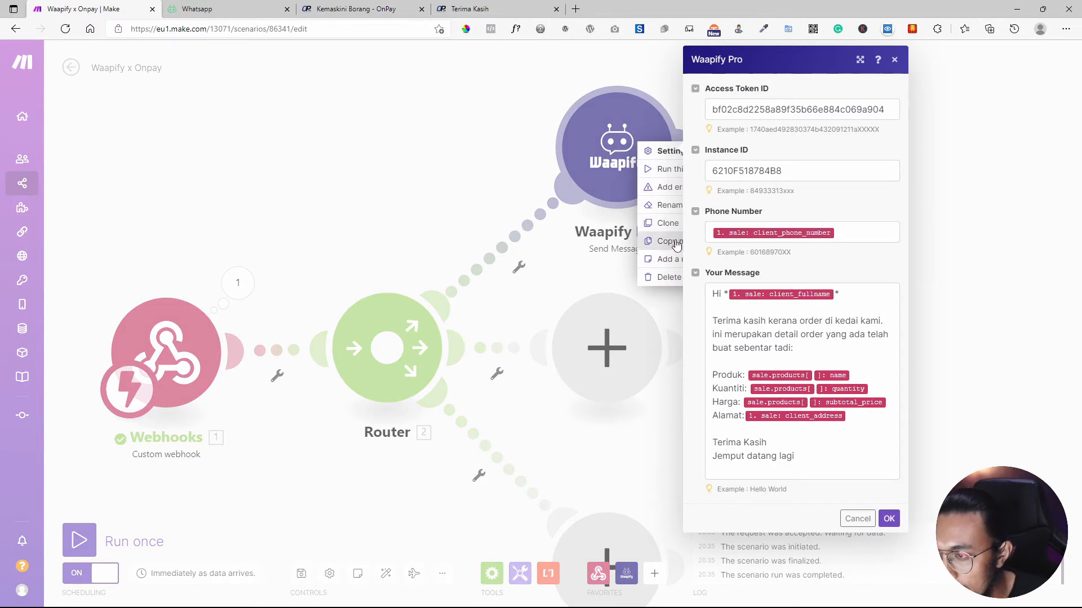
pyautogui.click(659, 205)
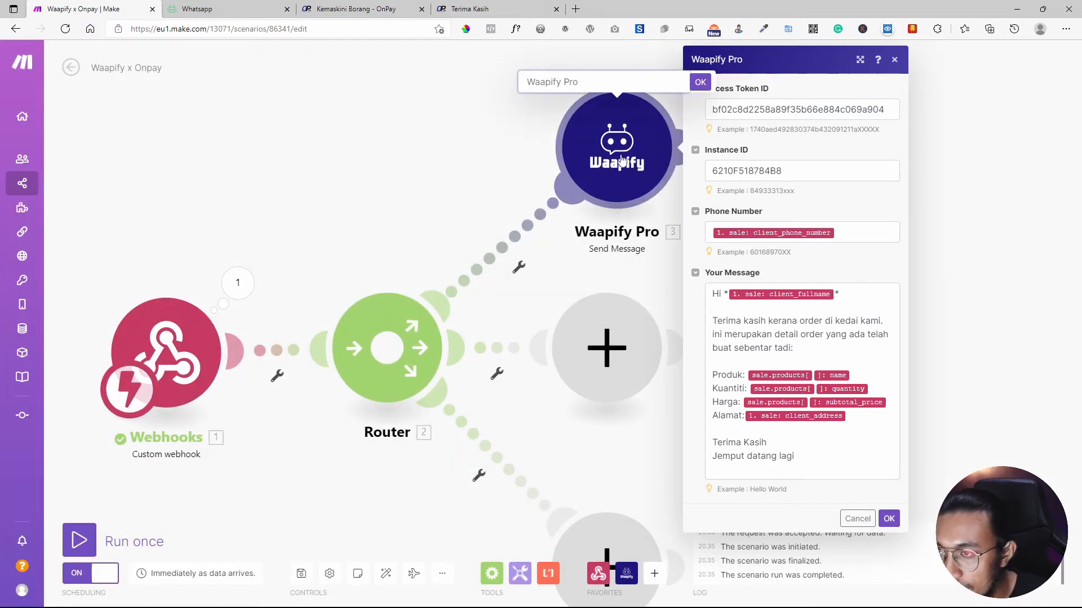
pyautogui.write('H')
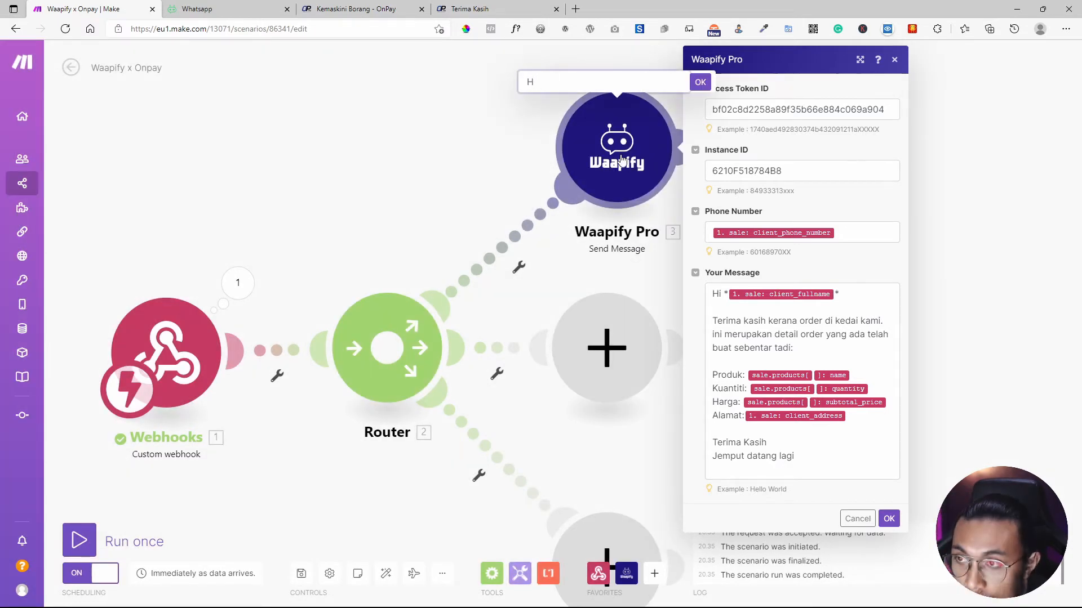
pyautogui.press('BackSpace')
pyautogui.write('Send Orde')
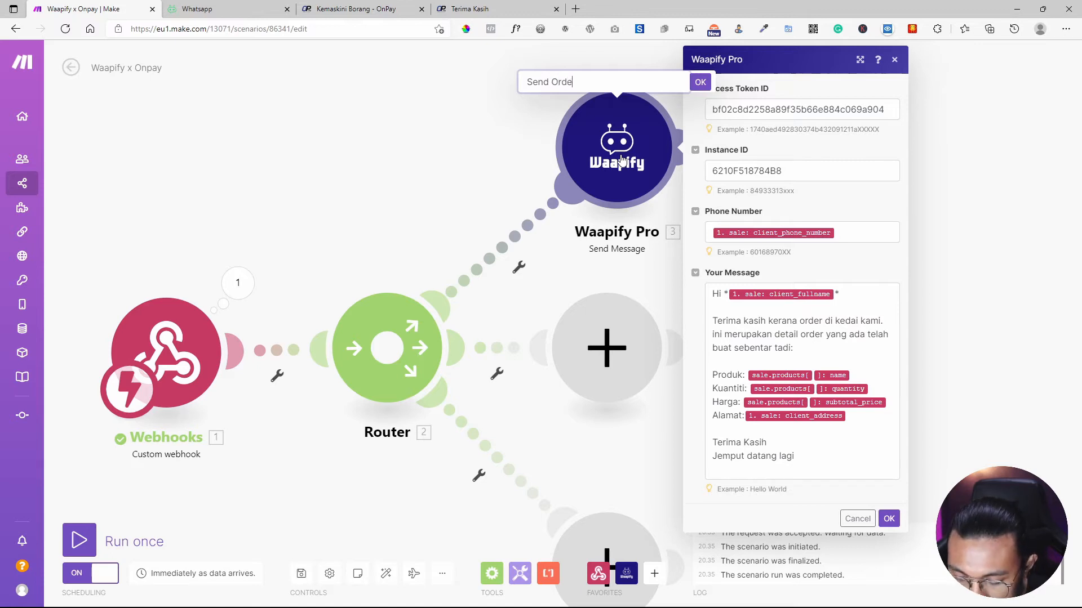
pyautogui.write('r Created')
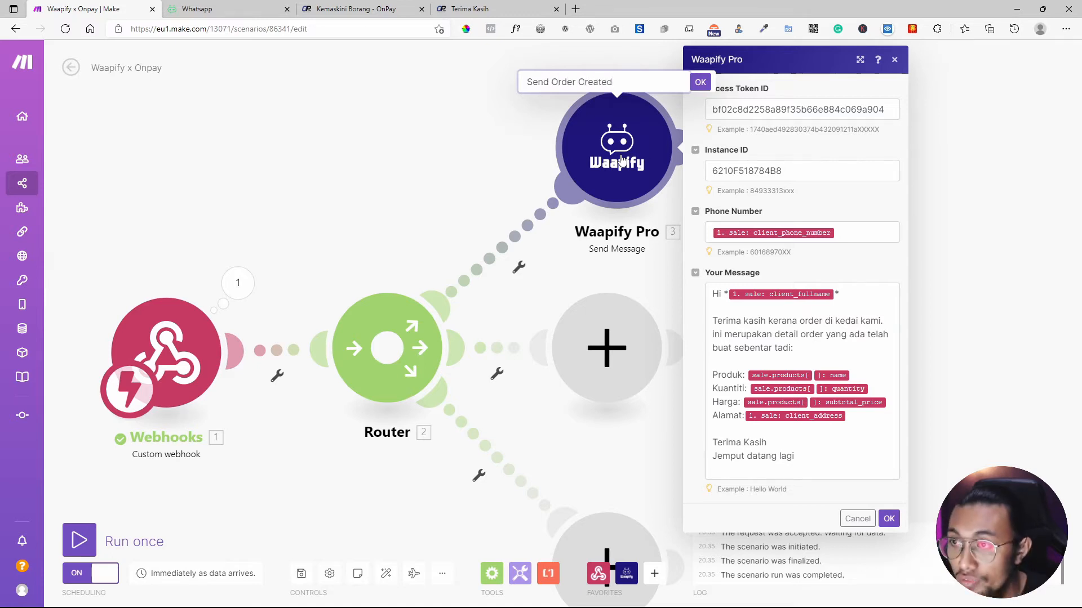
pyautogui.write(' to Cu')
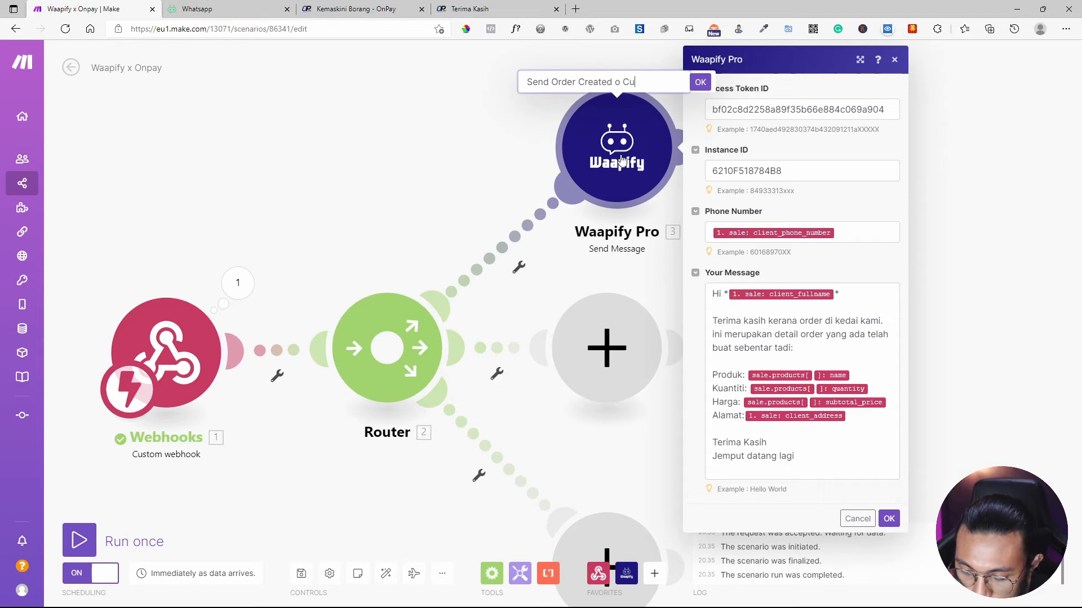
pyautogui.write('somer')
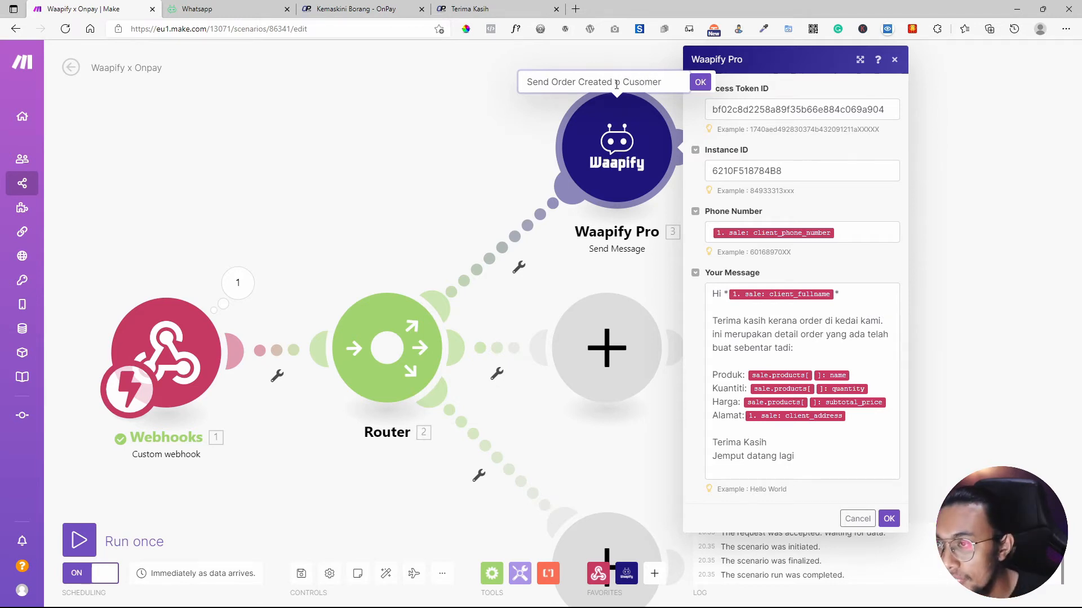
pyautogui.click(615, 82)
pyautogui.write('t')
pyautogui.click(700, 82)
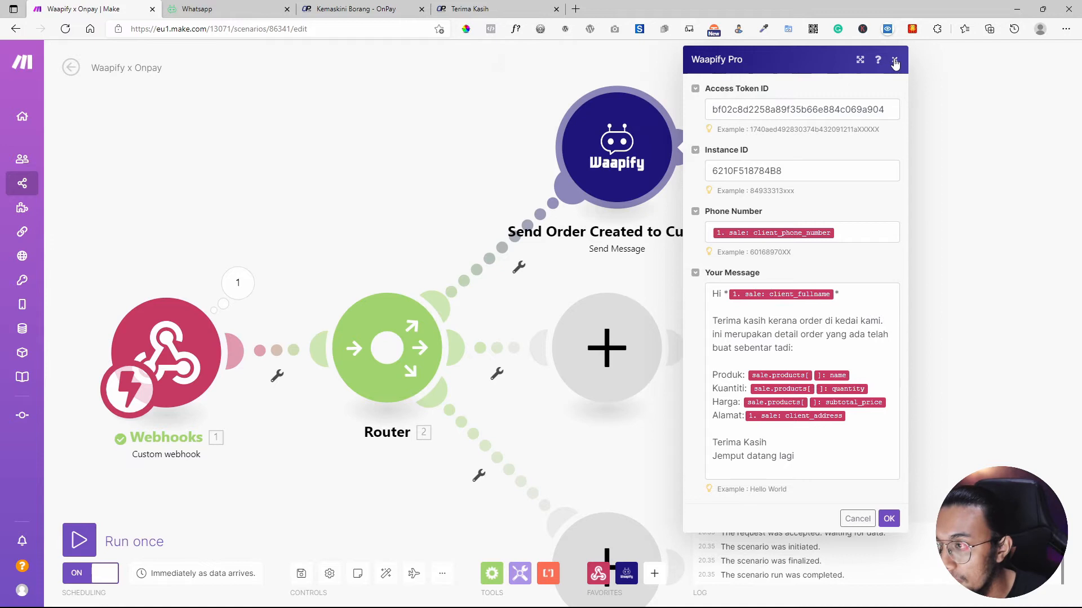
pyautogui.click(887, 518)
pyautogui.moveTo(660, 180); pyautogui.dragTo(773, 198)
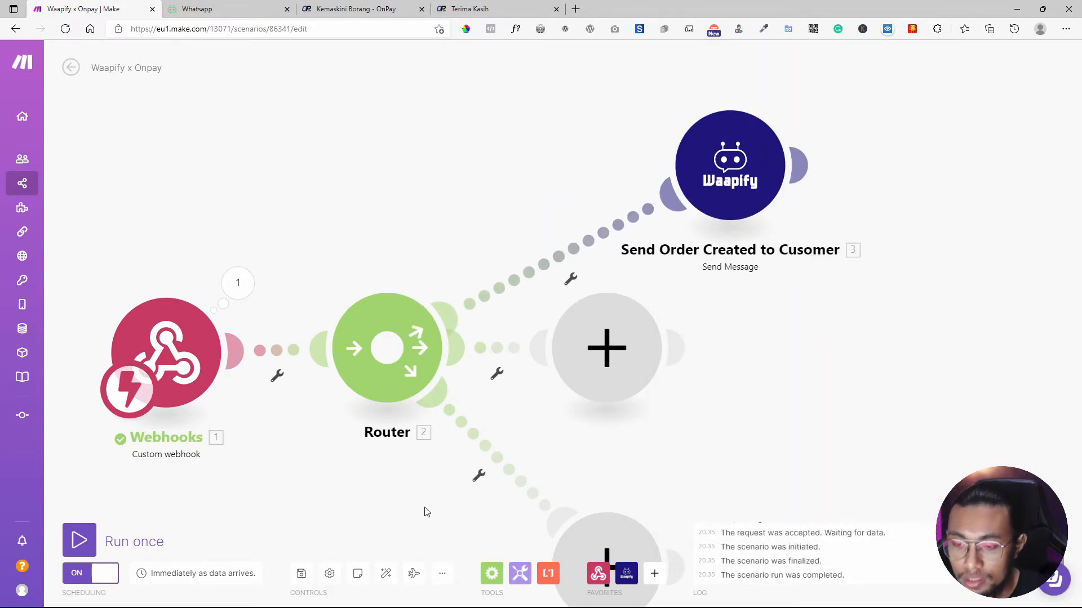
# Auto-align the Waapify x Onpay scenario and run it once, waiting for webhook data.
pyautogui.click(391, 580)
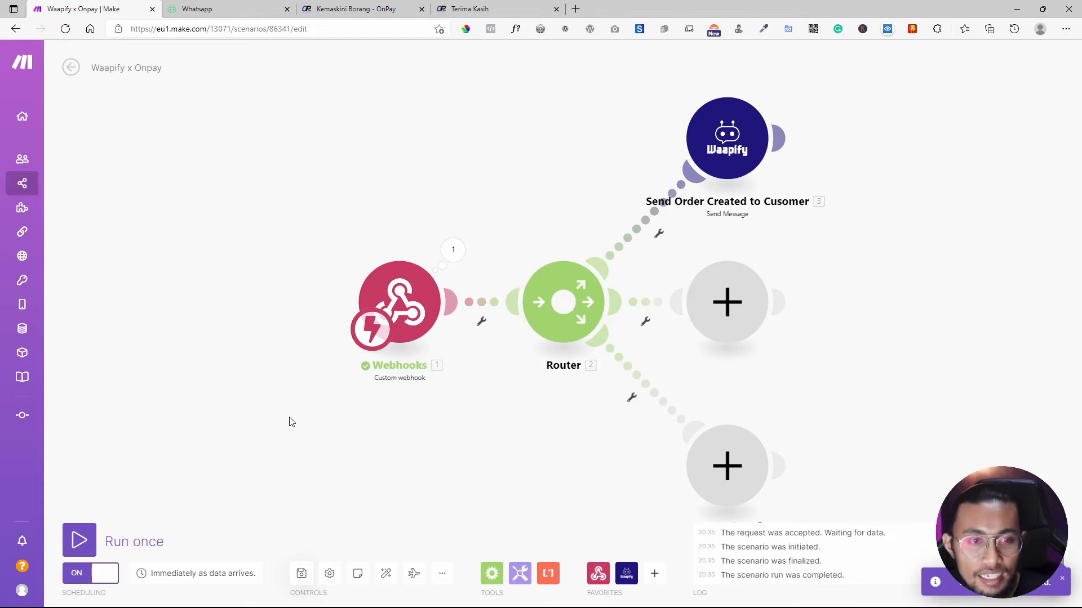
pyautogui.click(727, 164)
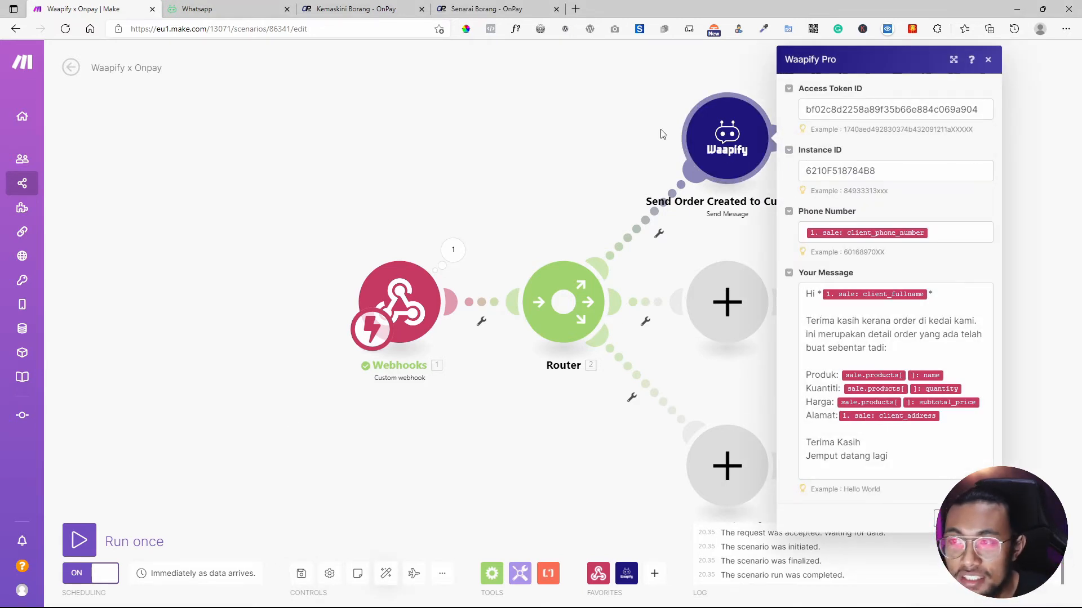
pyautogui.click(501, 124)
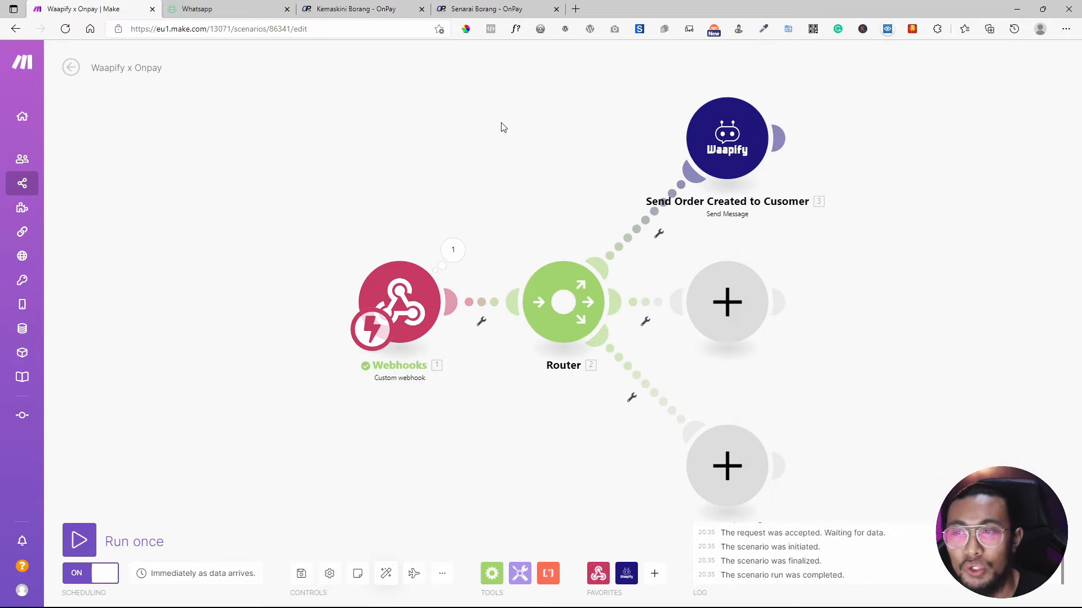
pyautogui.click(80, 540)
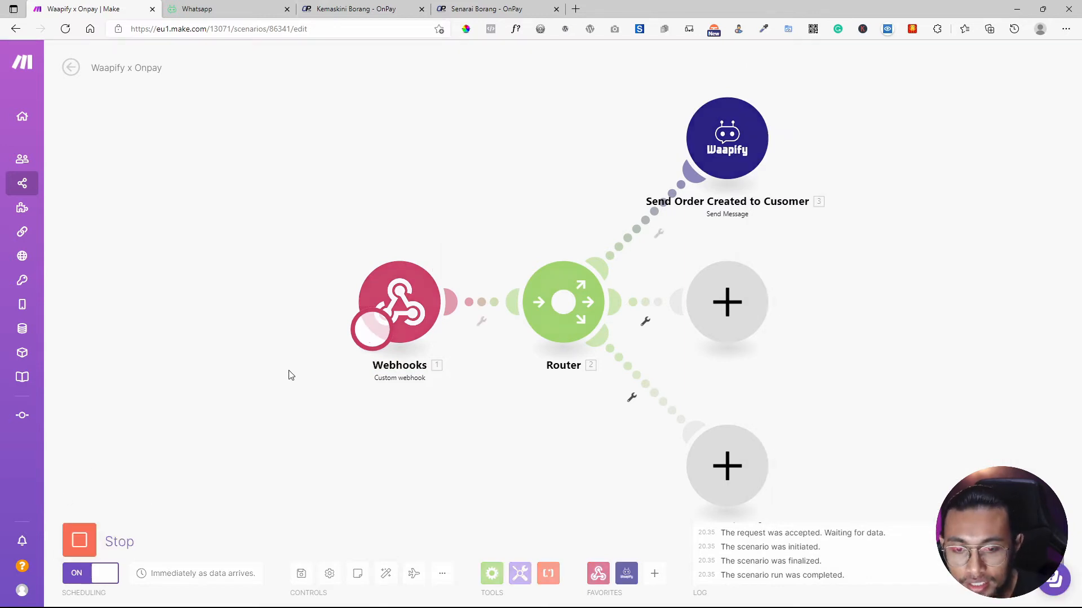
pyautogui.click(411, 7)
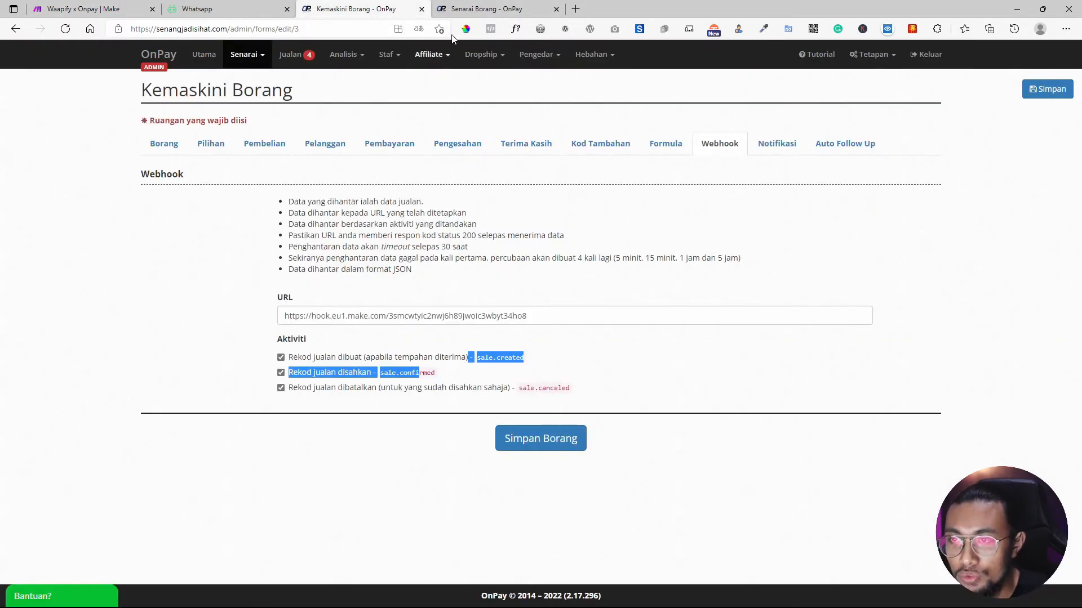
# Submit a test order on the Baju Kurung Mawar form using the autofilled customer details.
pyautogui.click(491, 8)
pyautogui.click(604, 258)
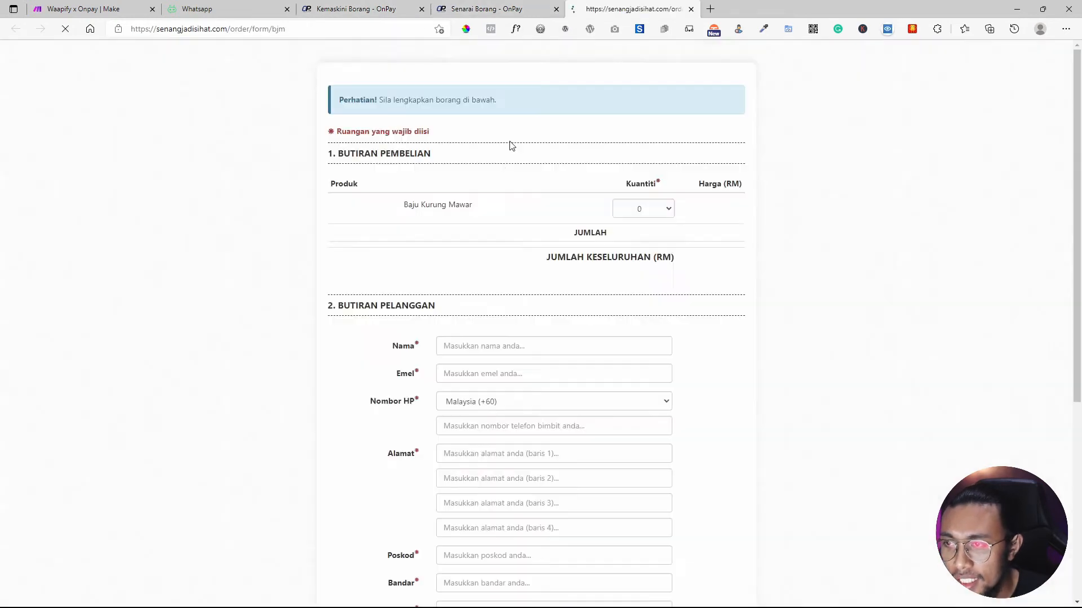
pyautogui.scroll(-3, 493, 327)
pyautogui.click(471, 231)
pyautogui.click(490, 263)
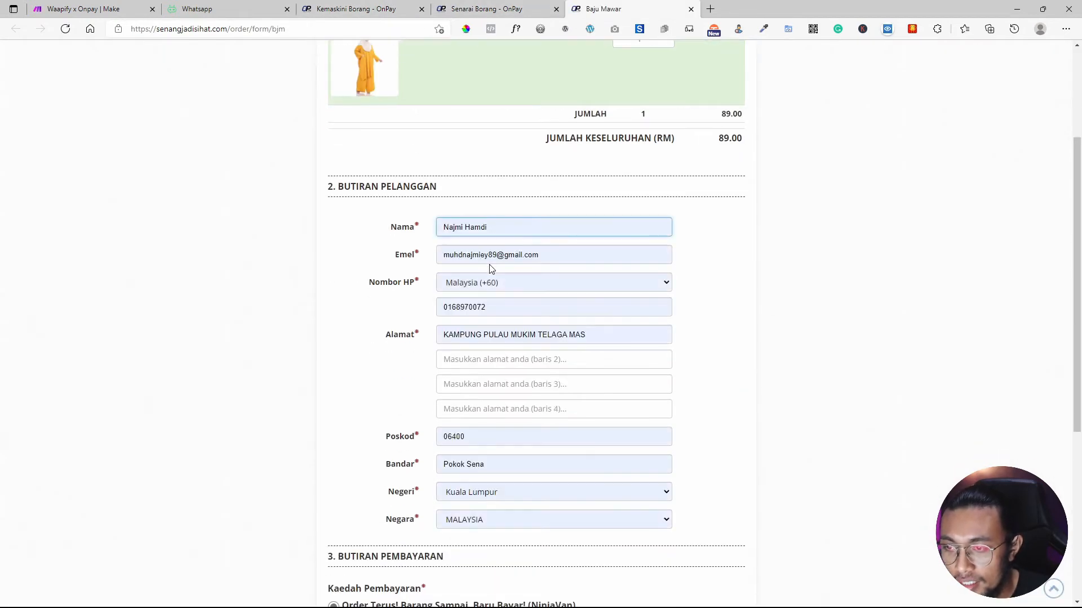
pyautogui.scroll(-3, 543, 366)
pyautogui.scroll(-3, 459, 445)
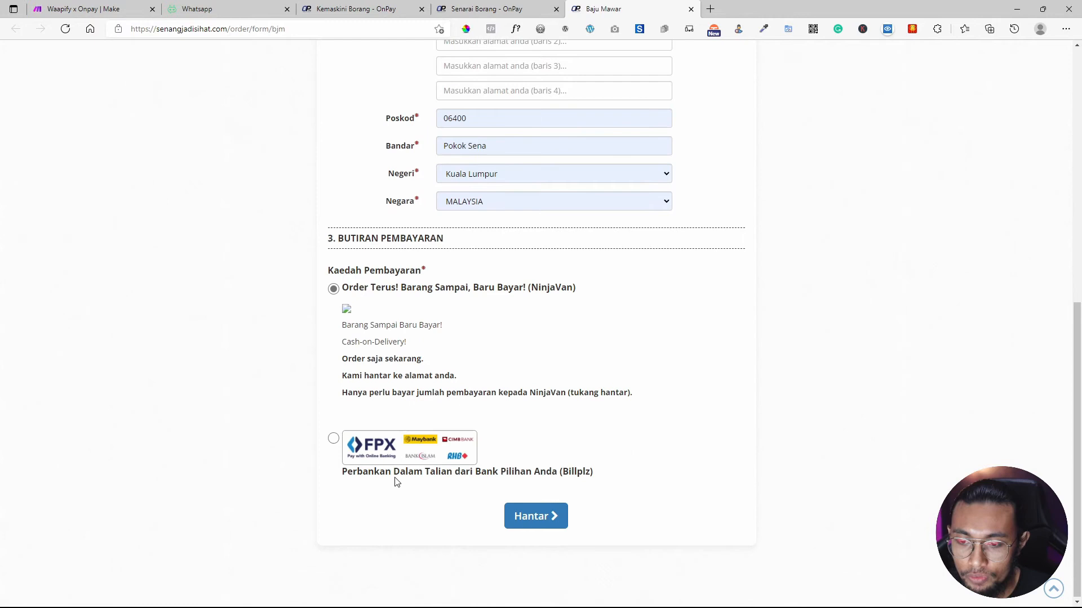
pyautogui.click(550, 515)
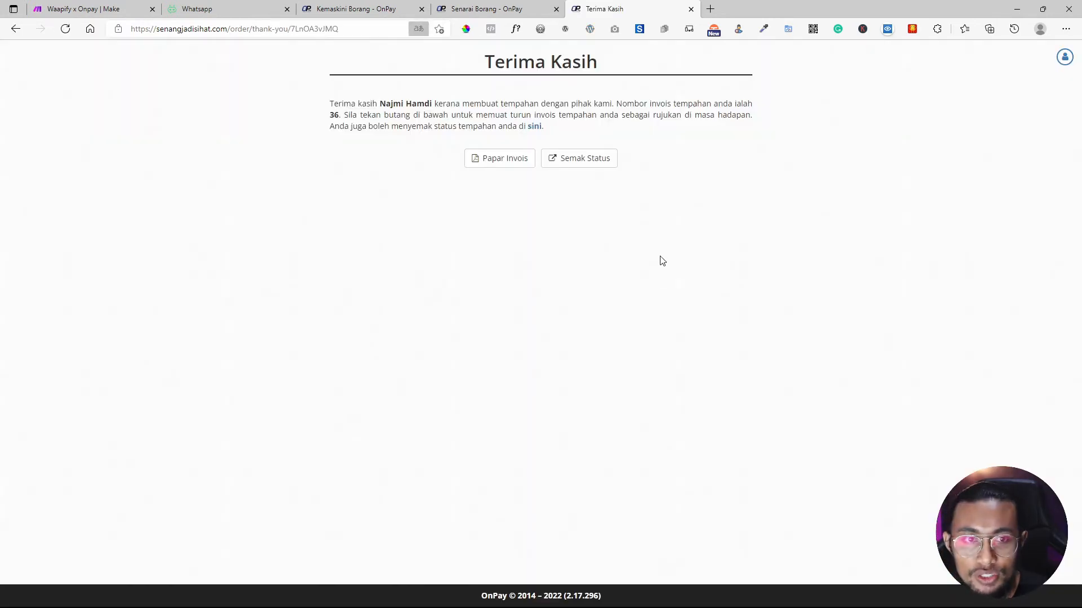
pyautogui.click(102, 9)
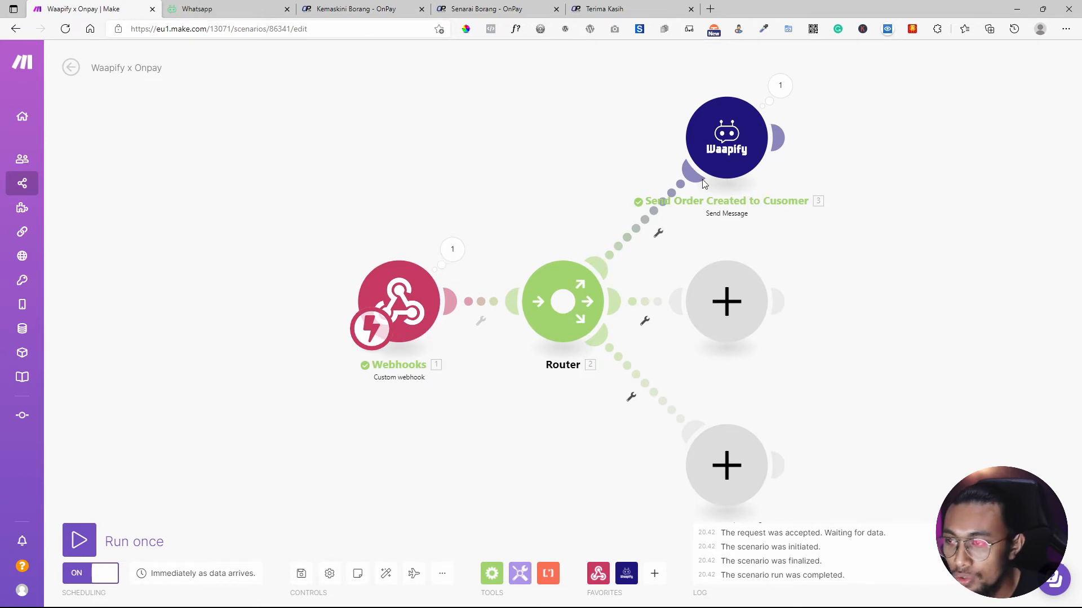
# Expand the Waapify module's output to the sent message text showing the Baju Kurung Mawar order.
pyautogui.click(788, 87)
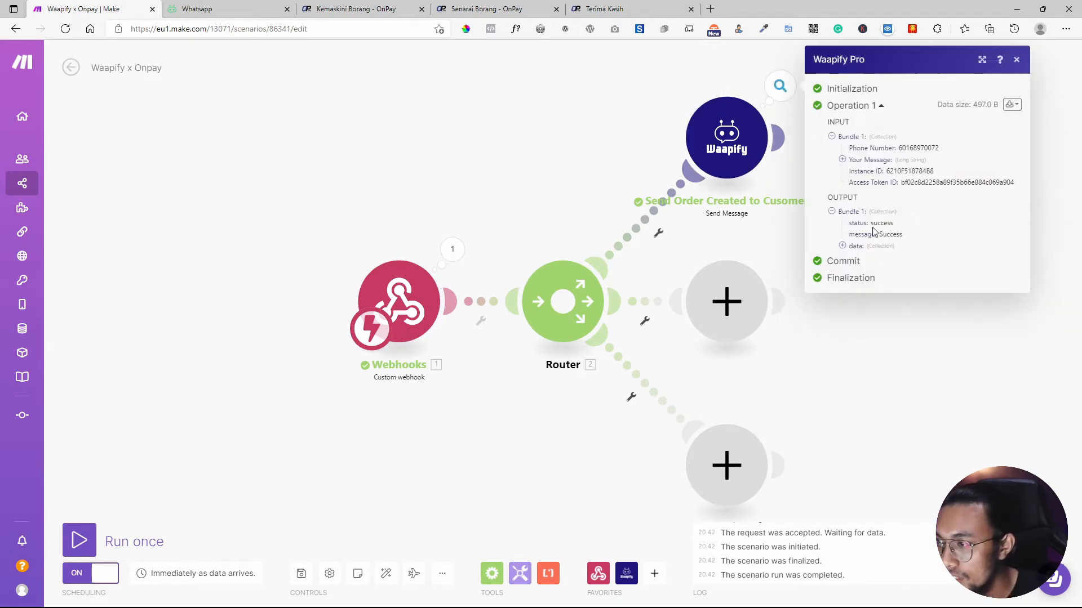
pyautogui.moveTo(904, 236); pyautogui.dragTo(878, 236)
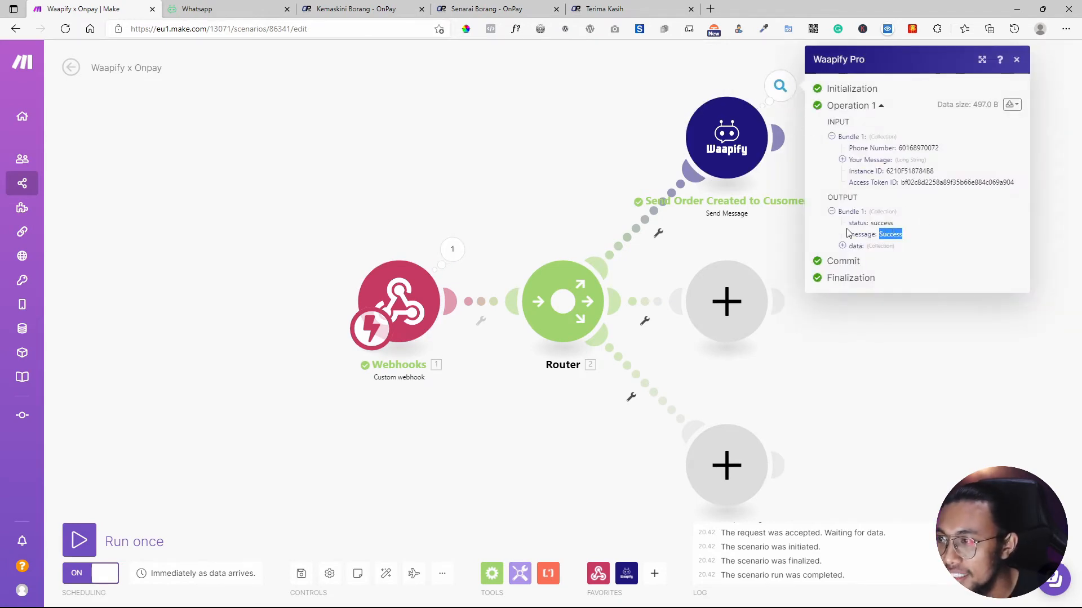
pyautogui.click(843, 246)
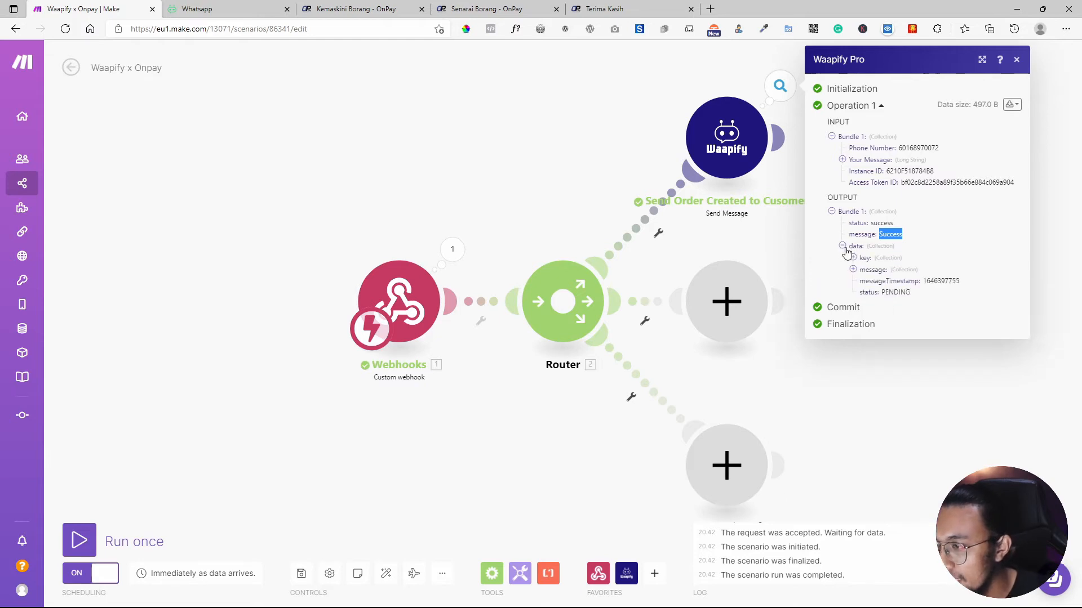
pyautogui.click(853, 271)
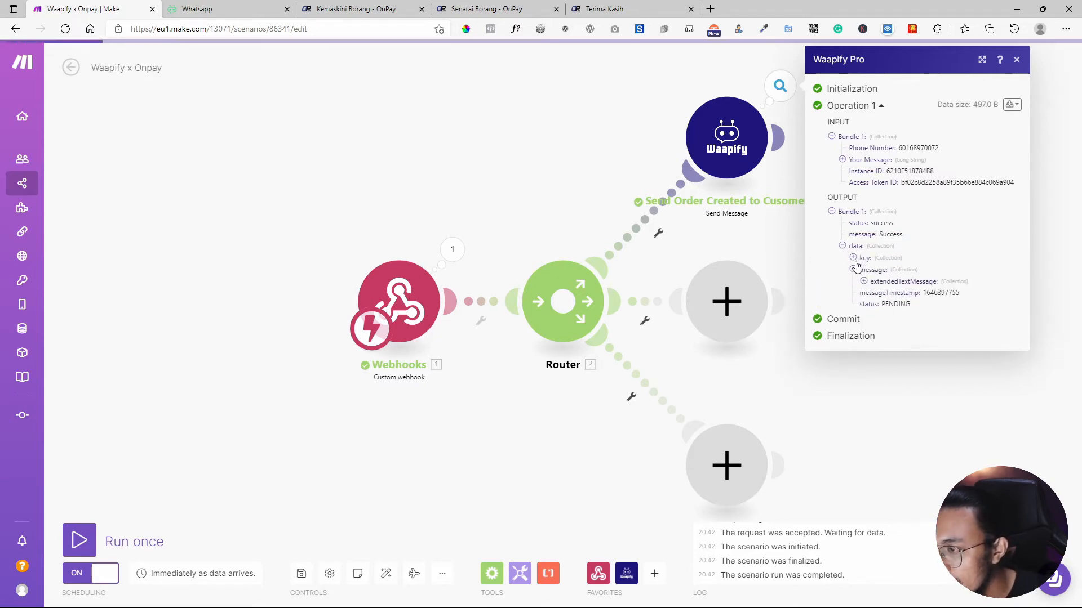
pyautogui.click(864, 281)
pyautogui.click(874, 294)
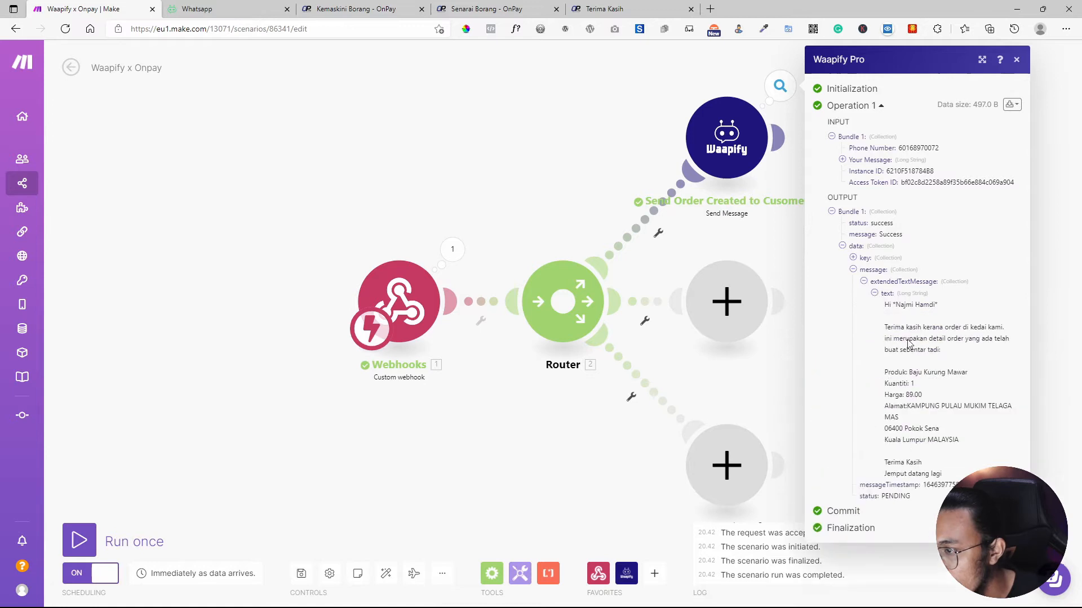
pyautogui.moveTo(958, 485); pyautogui.dragTo(867, 367)
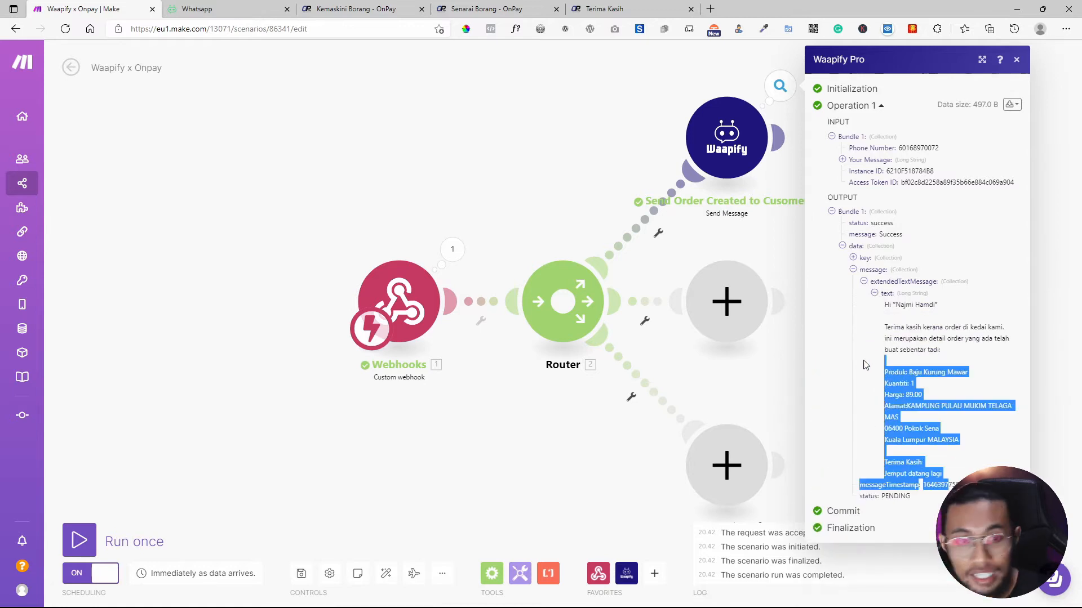
pyautogui.click(76, 597)
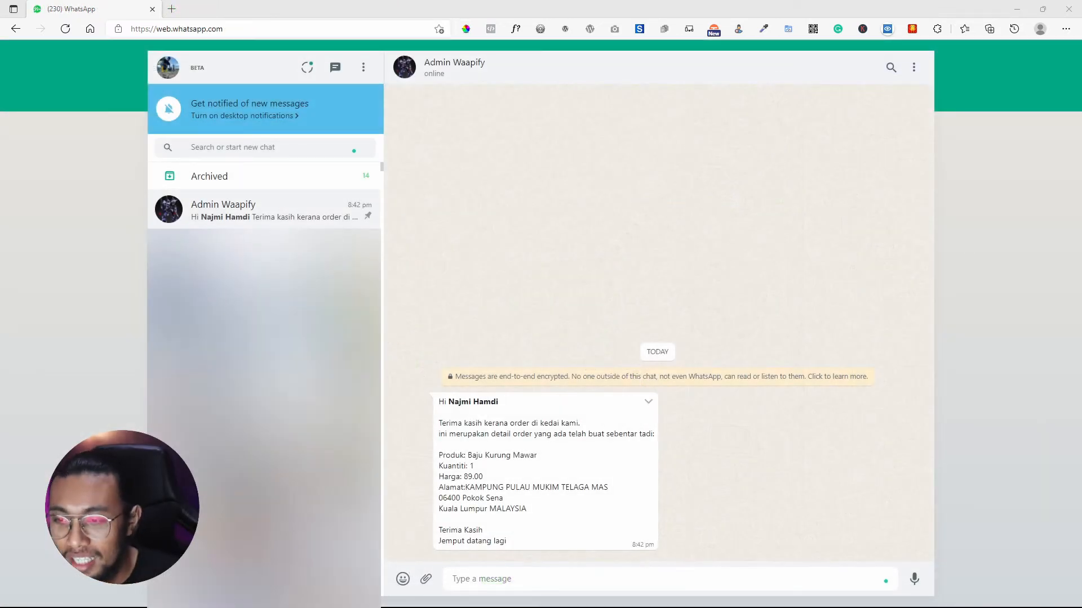
pyautogui.moveTo(440, 423); pyautogui.dragTo(522, 546)
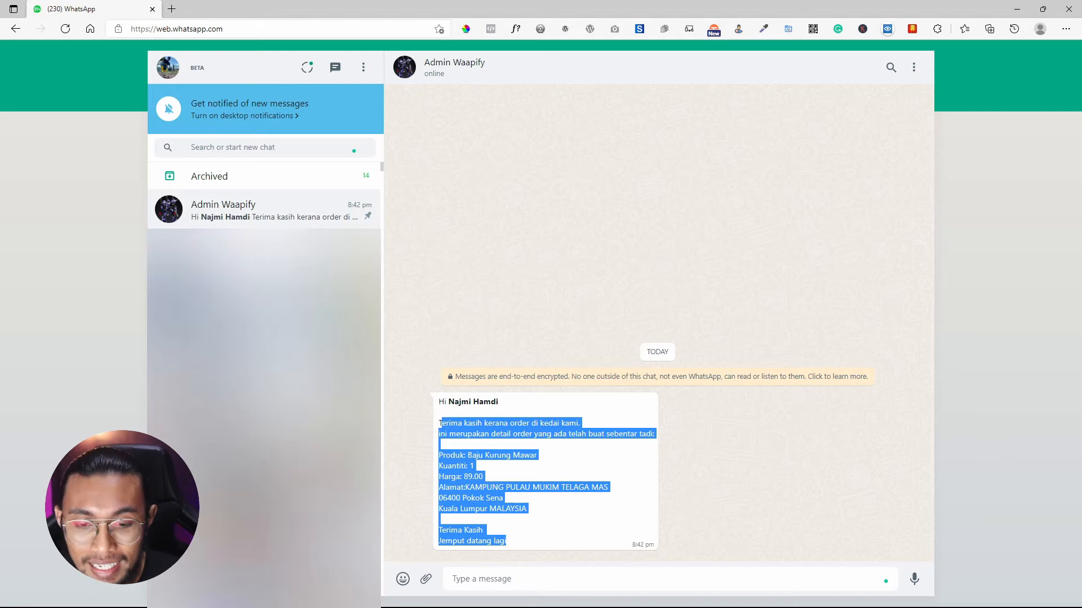
pyautogui.click(72, 606)
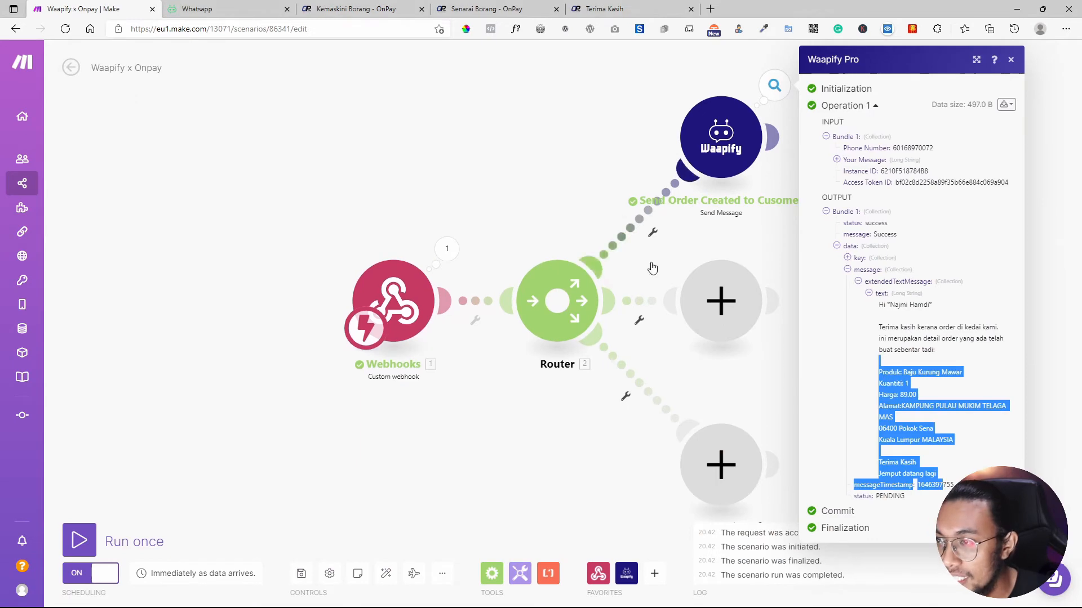
# Close the run results and review the Waapify module's access token and Instance ID settings.
pyautogui.click(690, 242)
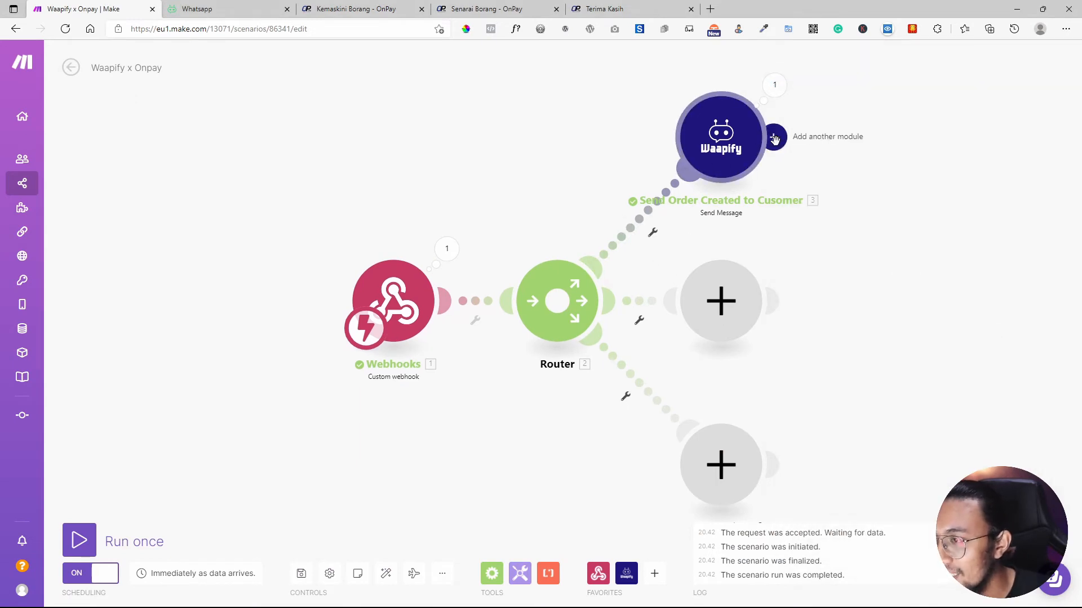
pyautogui.rightClick(730, 140)
pyautogui.click(745, 148)
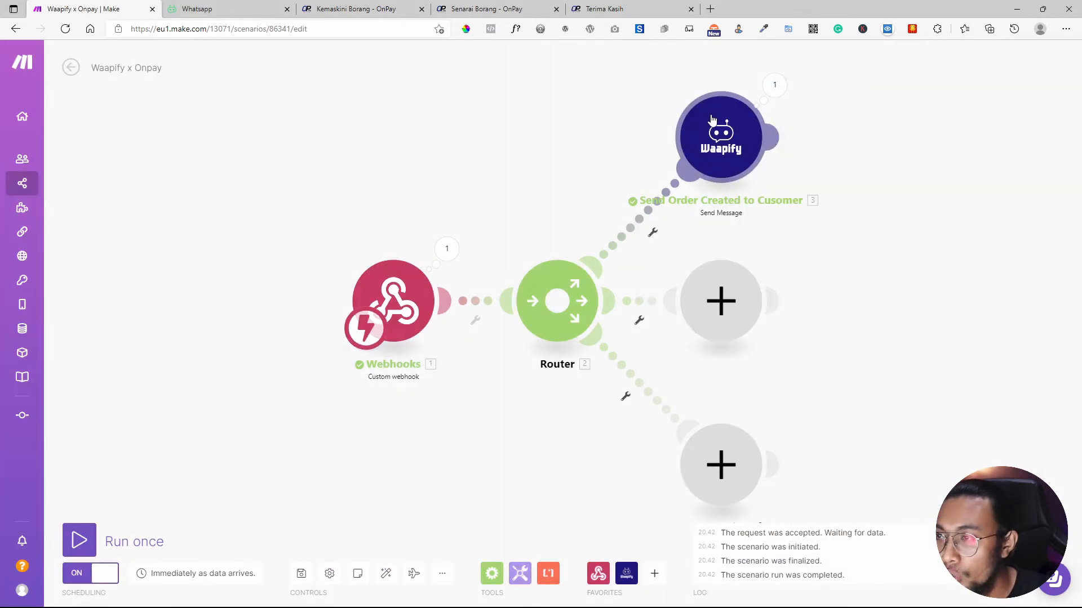
pyautogui.doubleClick(850, 111)
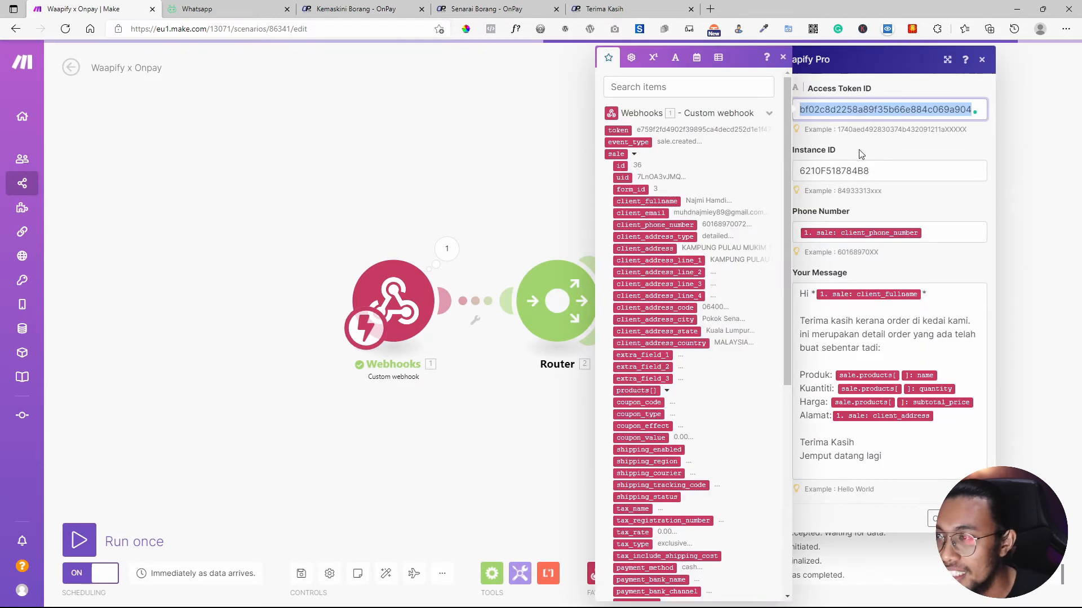
pyautogui.click(967, 169)
pyautogui.click(658, 184)
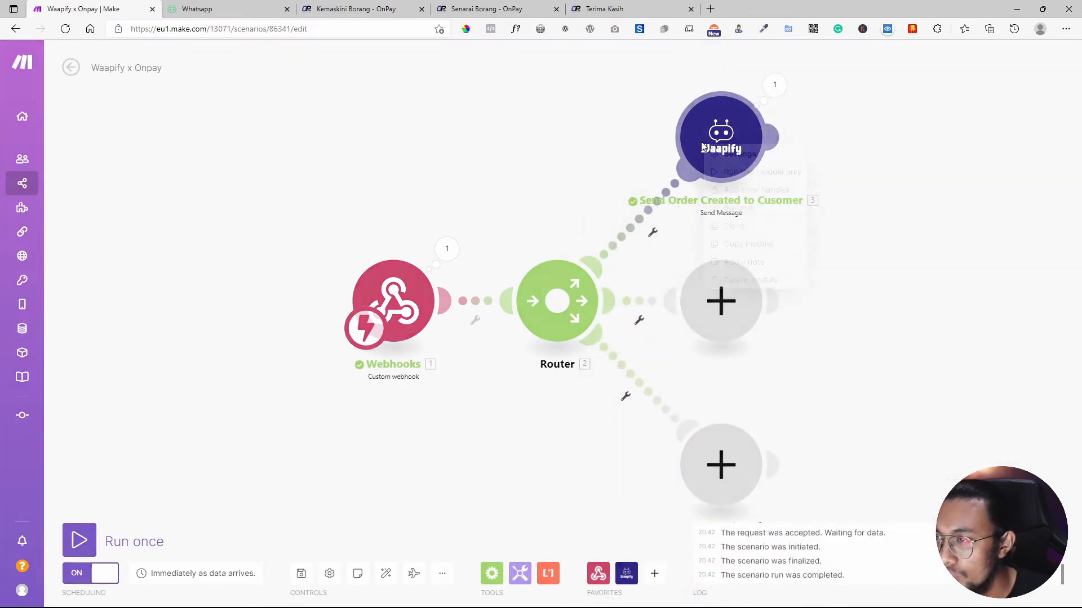
# Clone the Waapify module and place the copy as module 4 beside module 3.
pyautogui.rightClick(698, 145)
pyautogui.click(739, 224)
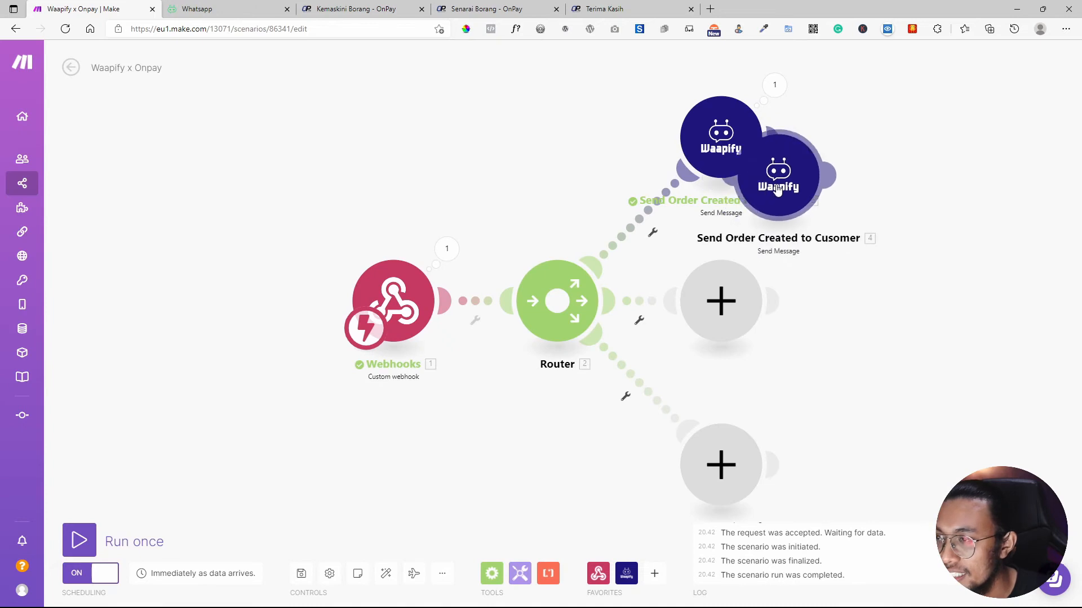
pyautogui.click(895, 188)
pyautogui.moveTo(416, 493); pyautogui.dragTo(127, 480)
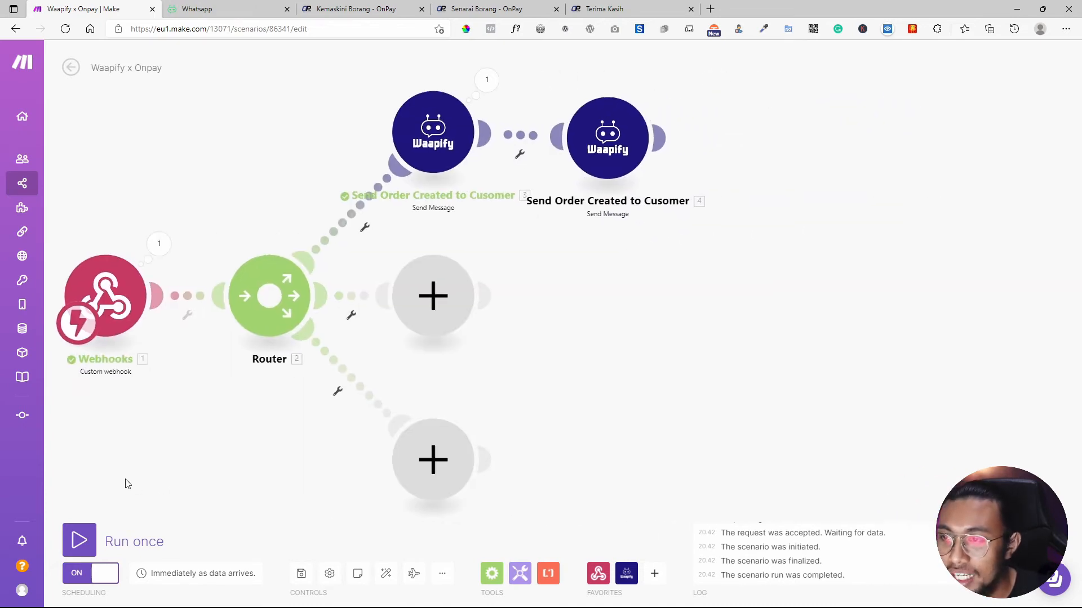
pyautogui.moveTo(614, 146); pyautogui.dragTo(639, 129)
# Rename module 4, replacing 'Cusomer' with 'Admin'.
pyautogui.rightClick(639, 129)
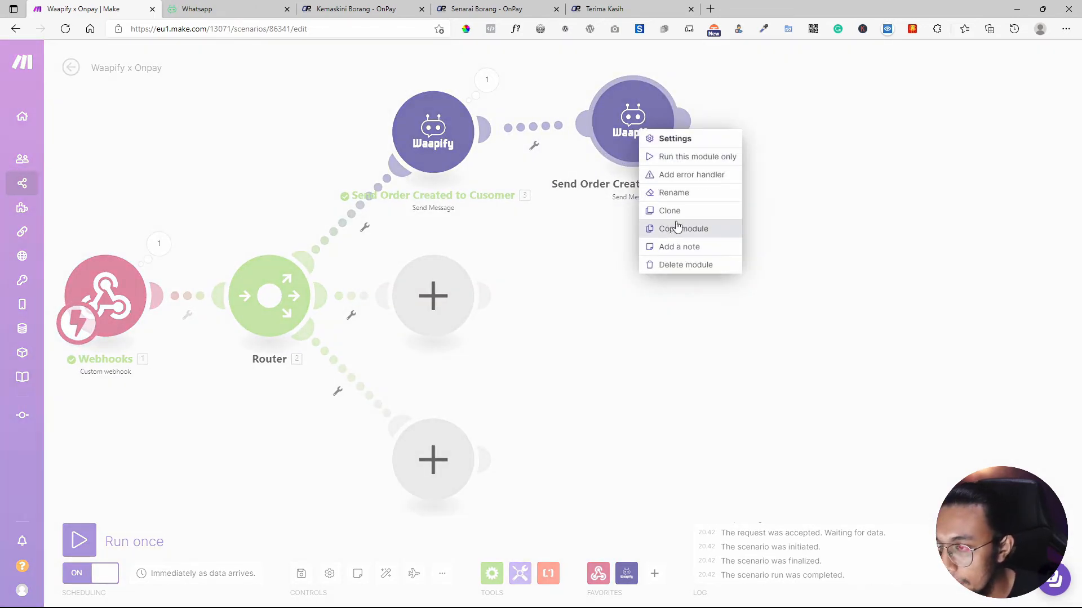
pyautogui.click(676, 195)
pyautogui.moveTo(681, 70); pyautogui.dragTo(640, 70)
pyautogui.write('Admin')
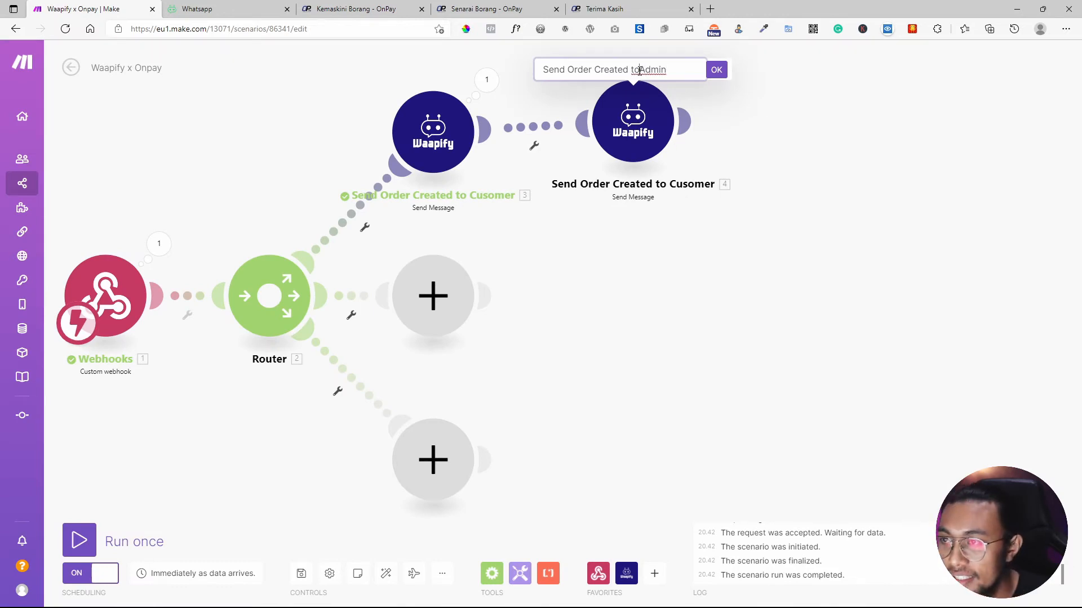
pyautogui.click(639, 70)
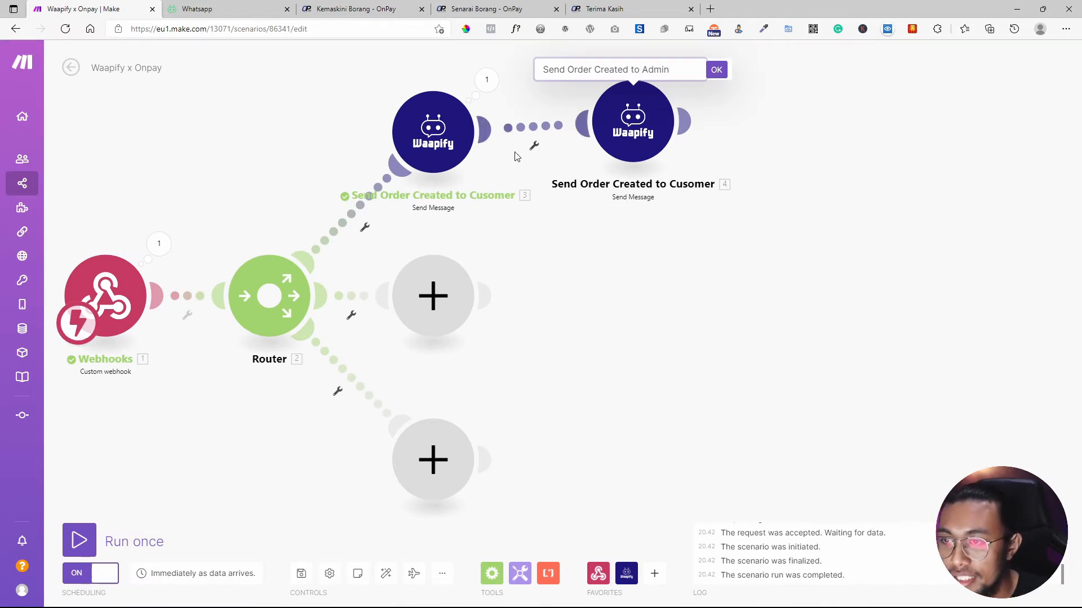
# Fix module 3's name typo so it reads 'Send Order Created to Customer'.
pyautogui.click(452, 157)
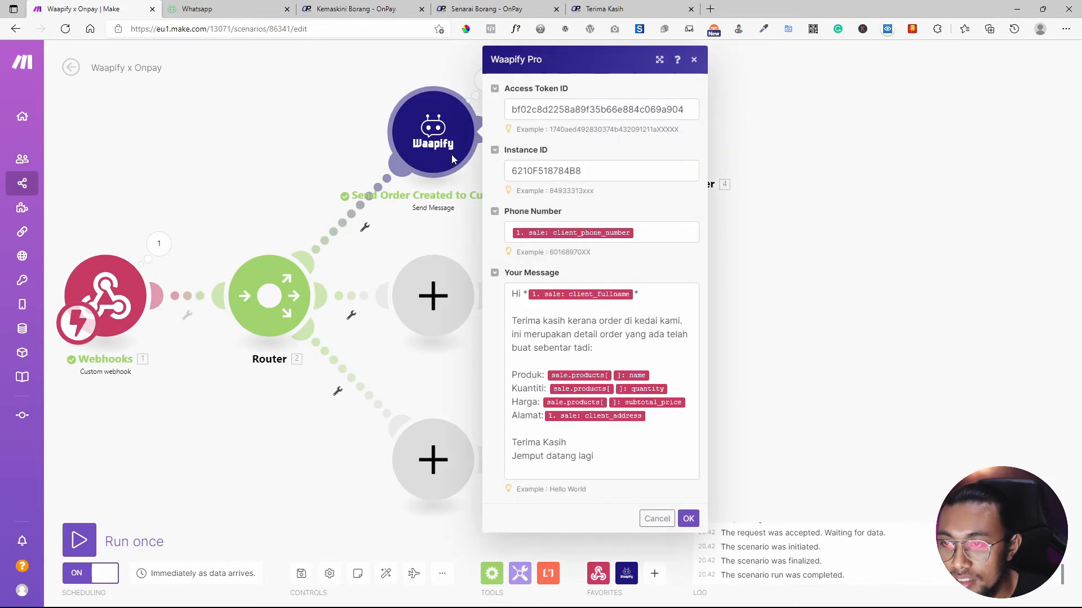
pyautogui.rightClick(454, 160)
pyautogui.click(473, 221)
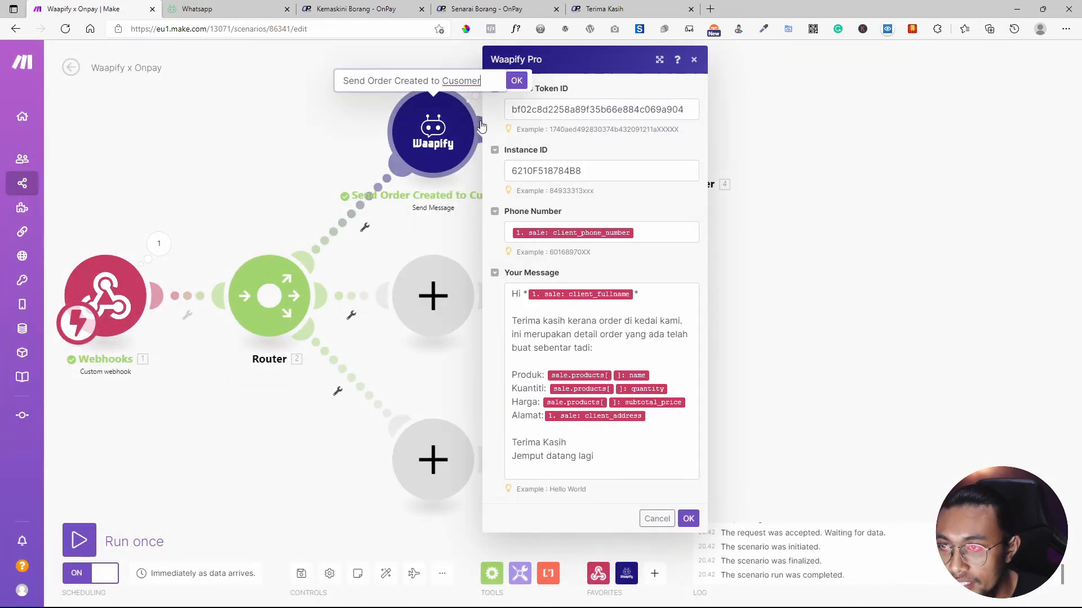
pyautogui.press('BackSpace')
pyautogui.write('t')
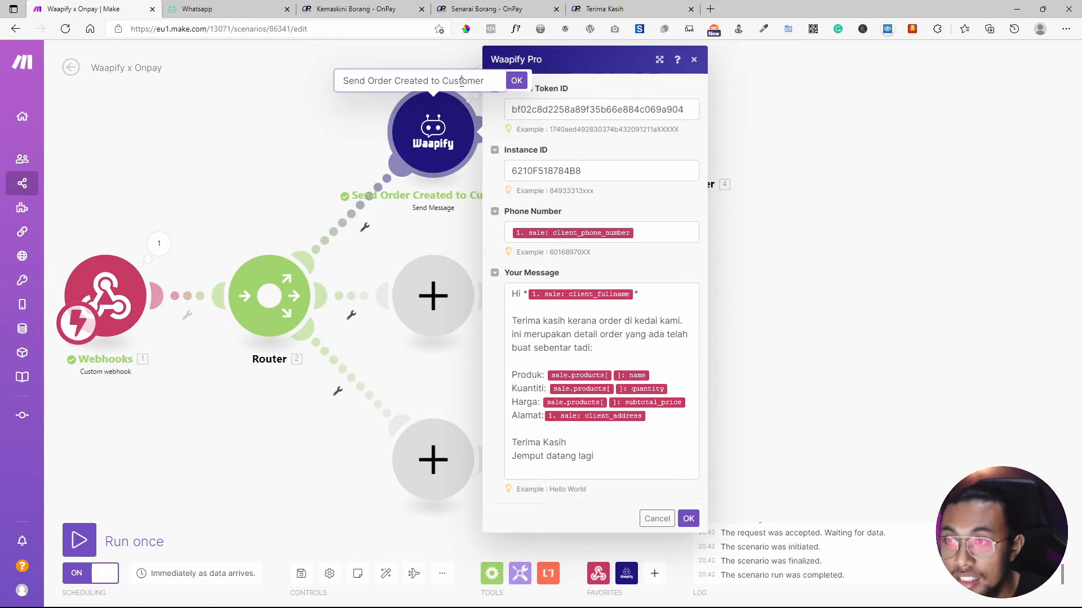
pyautogui.click(520, 83)
pyautogui.click(799, 145)
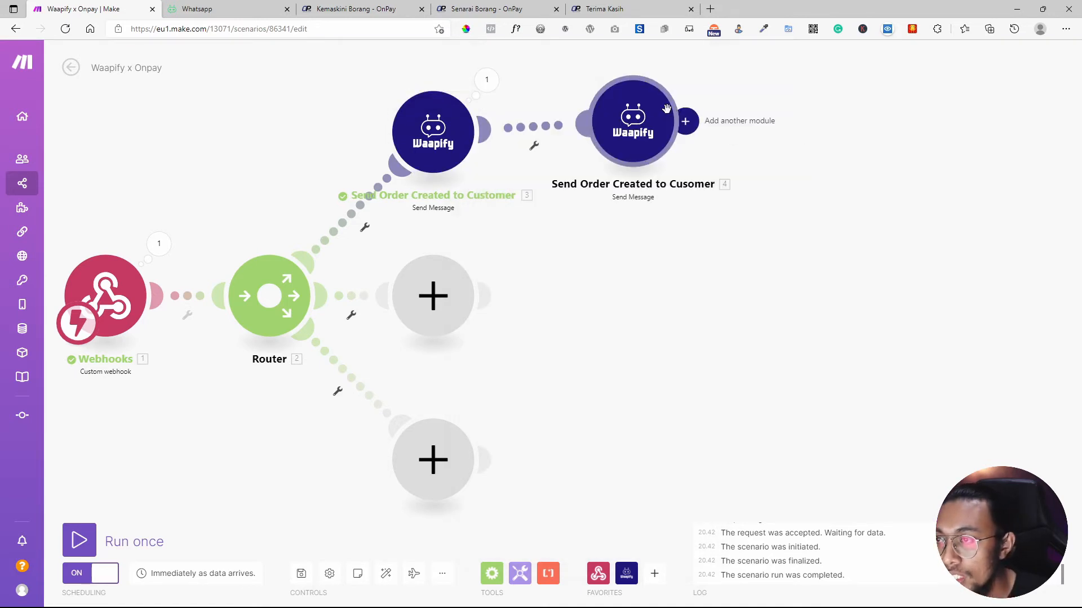
pyautogui.click(633, 121)
# Replace the cloned module's mapped customer phone number with a fixed admin phone number.
pyautogui.moveTo(849, 233); pyautogui.dragTo(710, 234)
pyautogui.write('6')
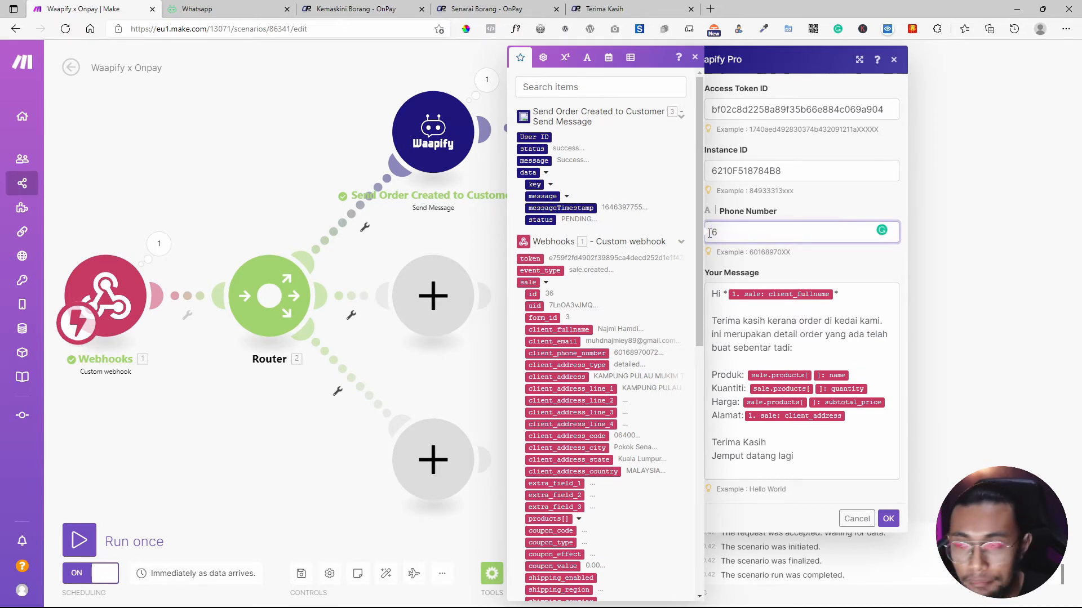
pyautogui.click(694, 57)
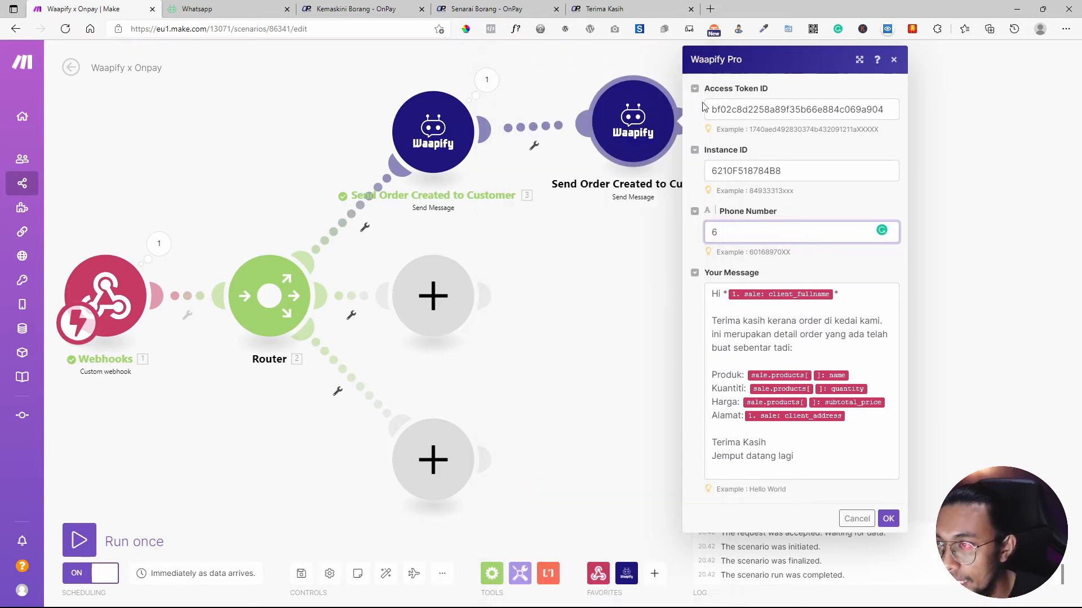
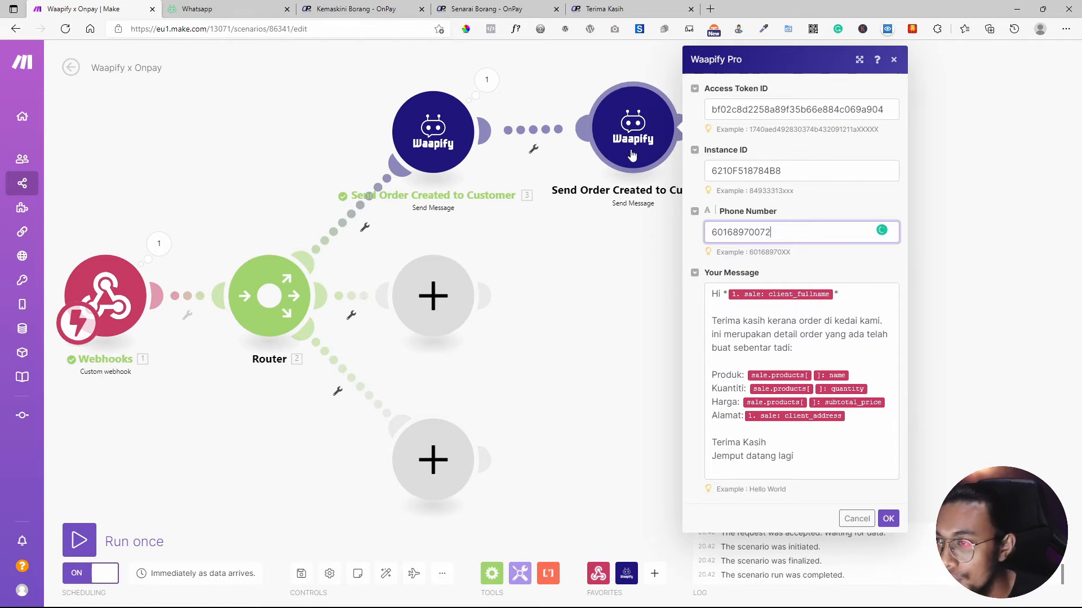
# Rename the cloned module to 'Send Order Created to Admin'.
pyautogui.rightClick(662, 148)
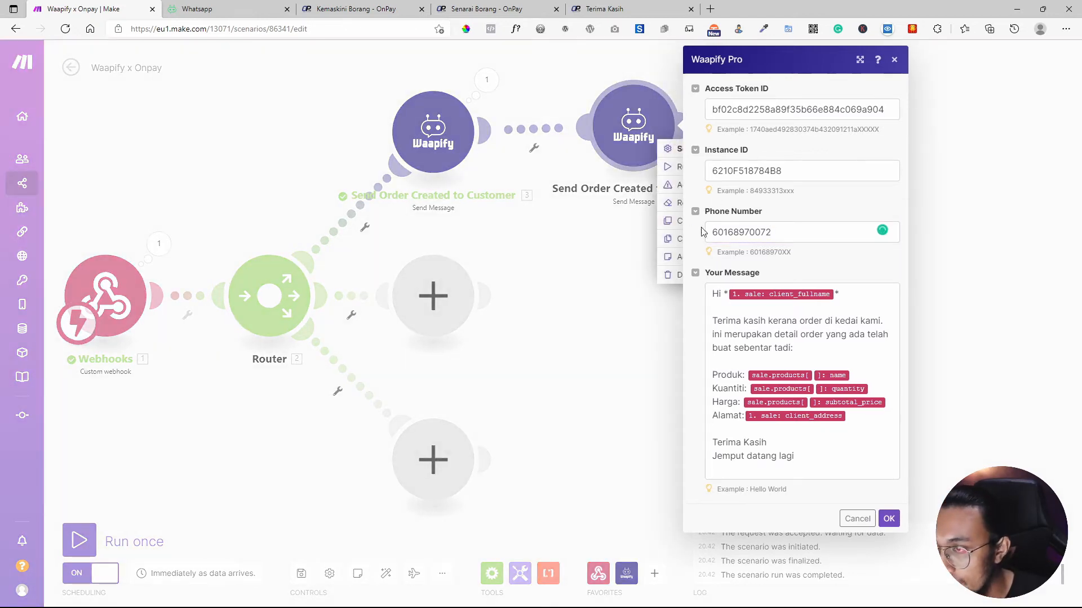
pyautogui.click(672, 206)
pyautogui.doubleClick(669, 74)
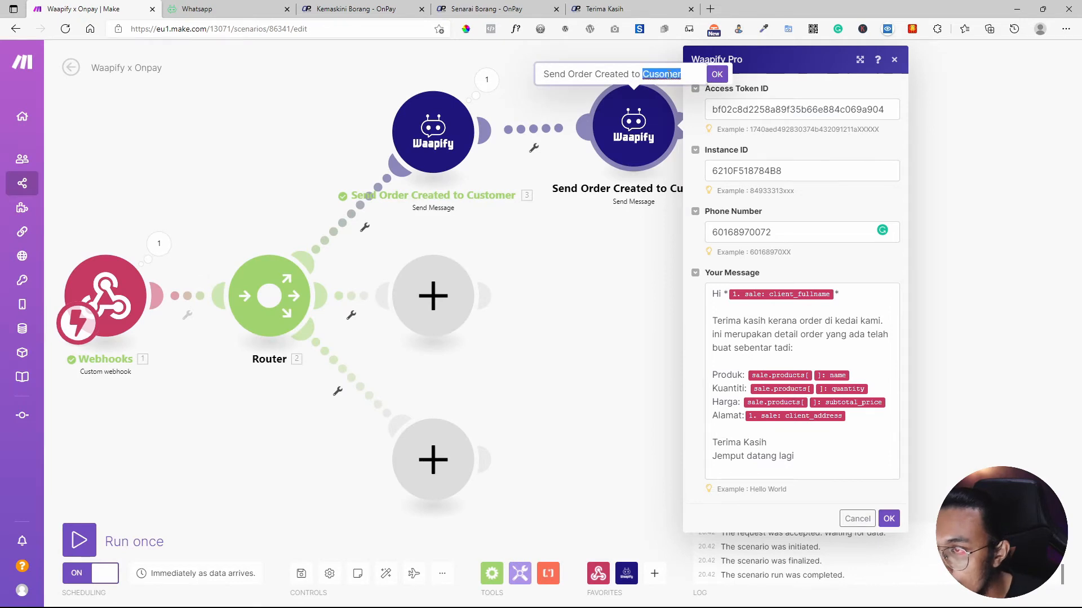
pyautogui.write('Adm')
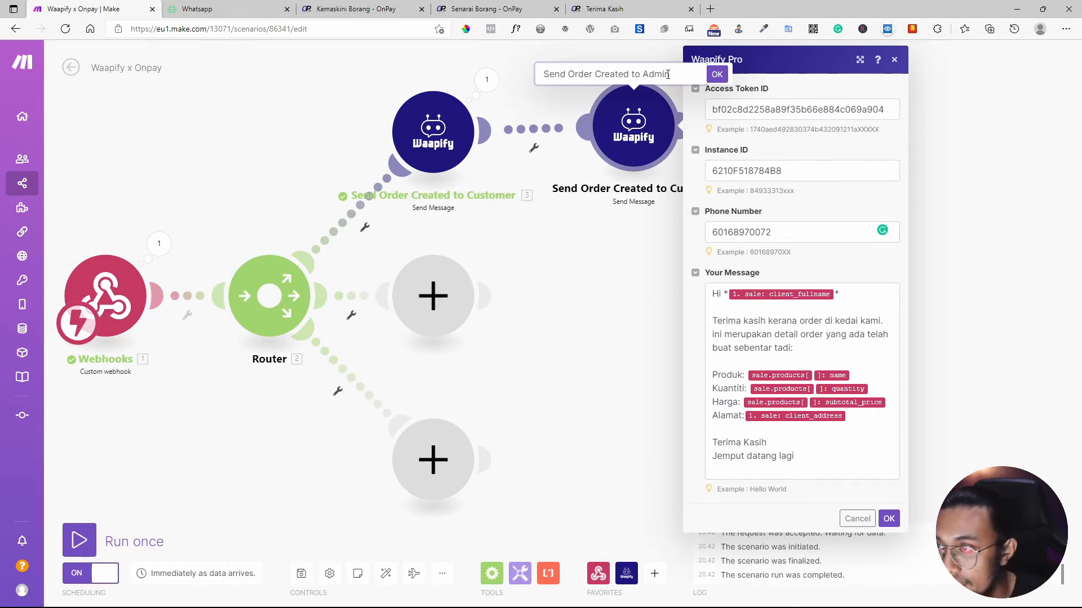
pyautogui.write('in')
pyautogui.click(717, 75)
pyautogui.click(834, 292)
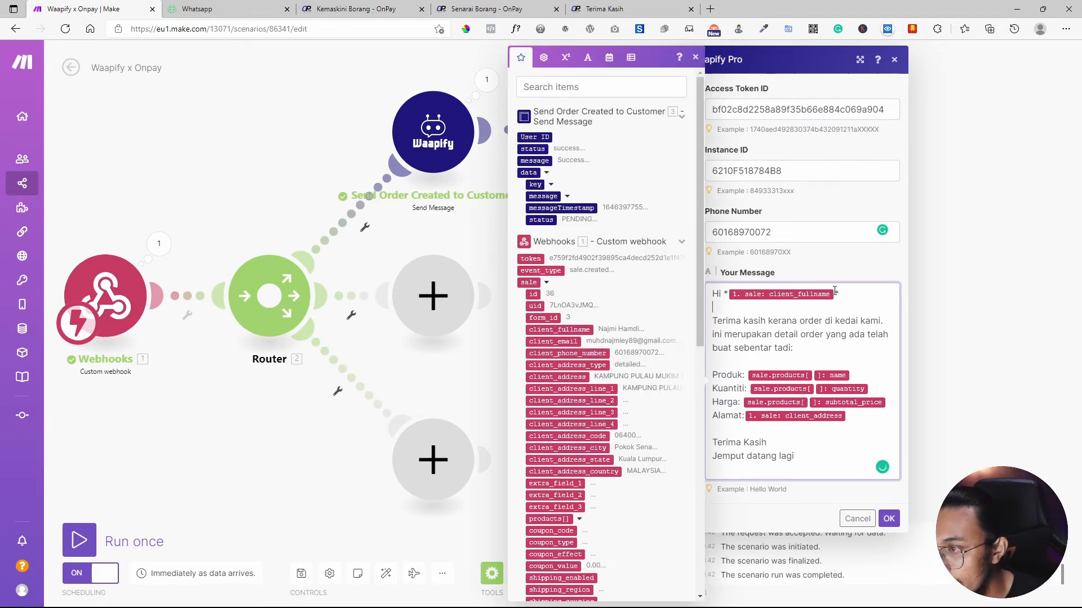
# Replace the customer greeting with '*New Order*' and 'Kedai anda telah menerima tempahan dari:'.
pyautogui.moveTo(834, 292); pyautogui.dragTo(736, 295)
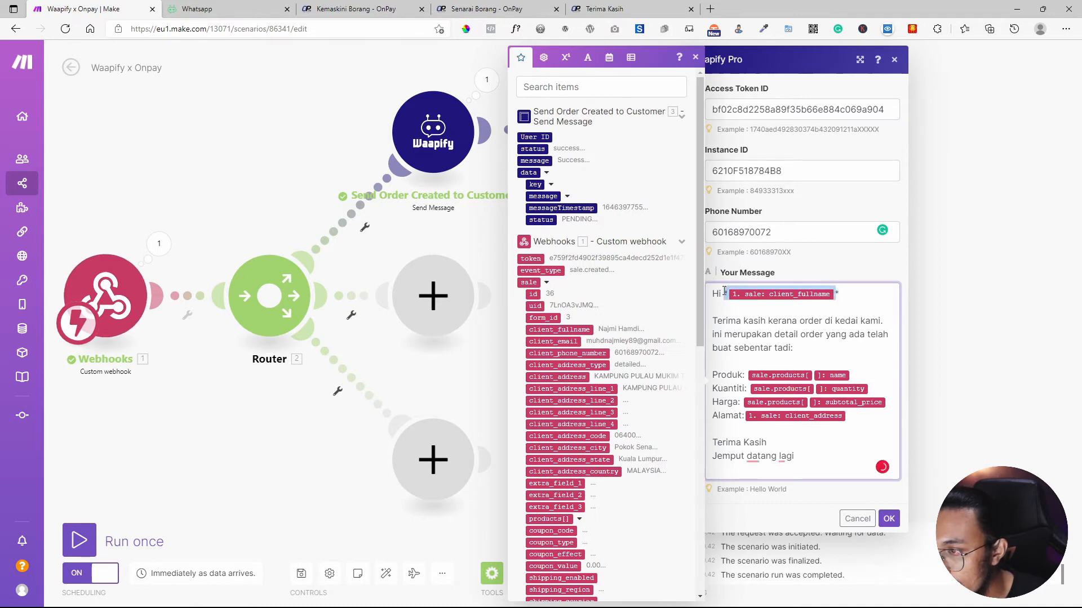
pyautogui.press('BackSpace')
pyautogui.press('BackSpace')
pyautogui.press('BackSpace')
pyautogui.press('BackSpace')
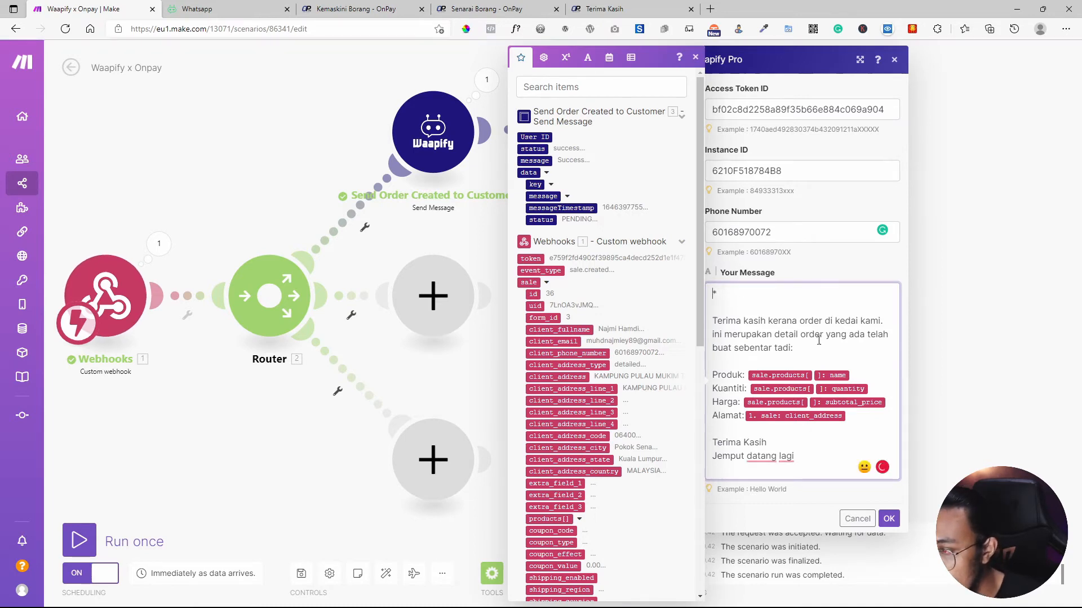
pyautogui.moveTo(806, 348); pyautogui.dragTo(701, 298)
pyautogui.press('BackSpace')
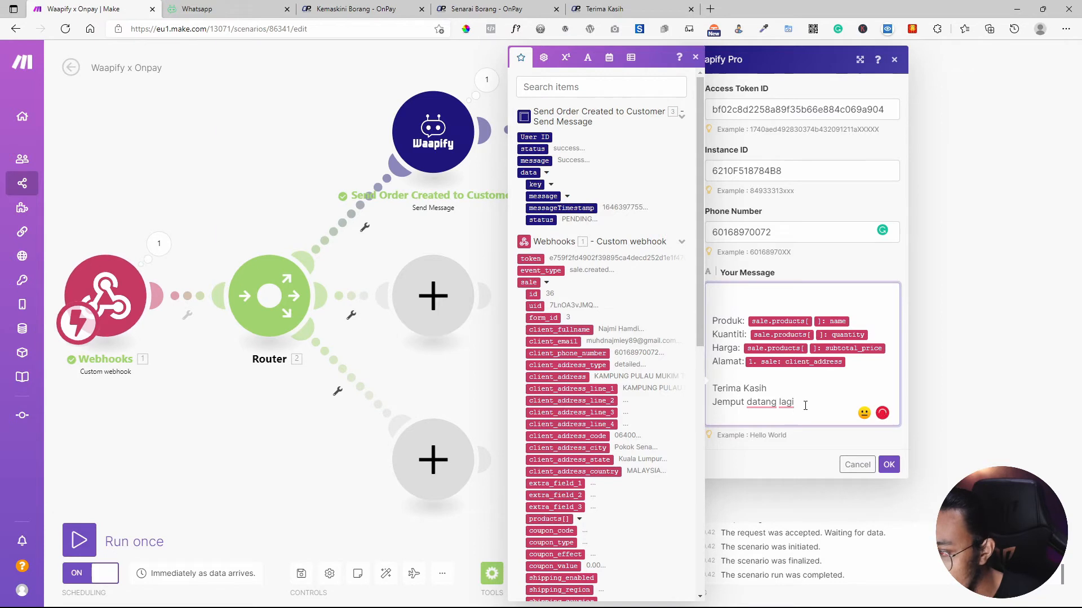
pyautogui.write('N')
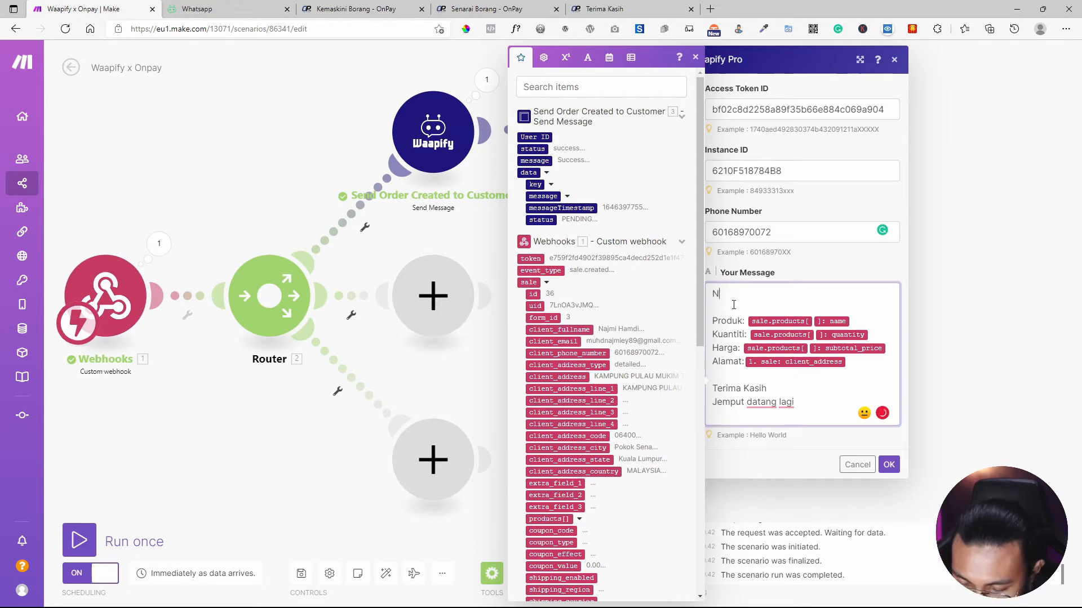
pyautogui.write('ew Order')
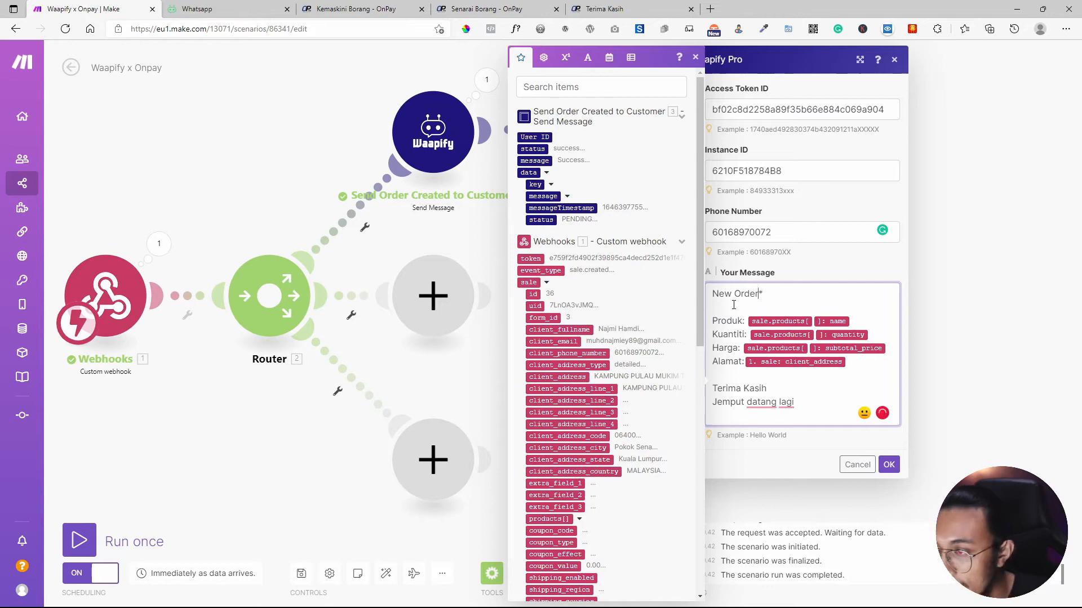
pyautogui.write('*  ')
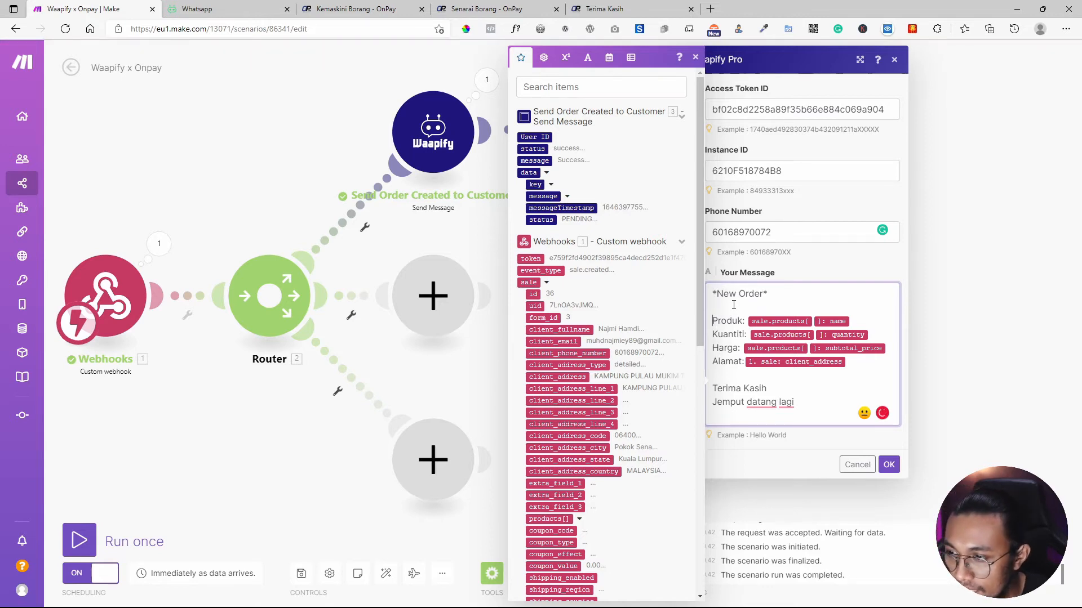
pyautogui.write('Kedai an')
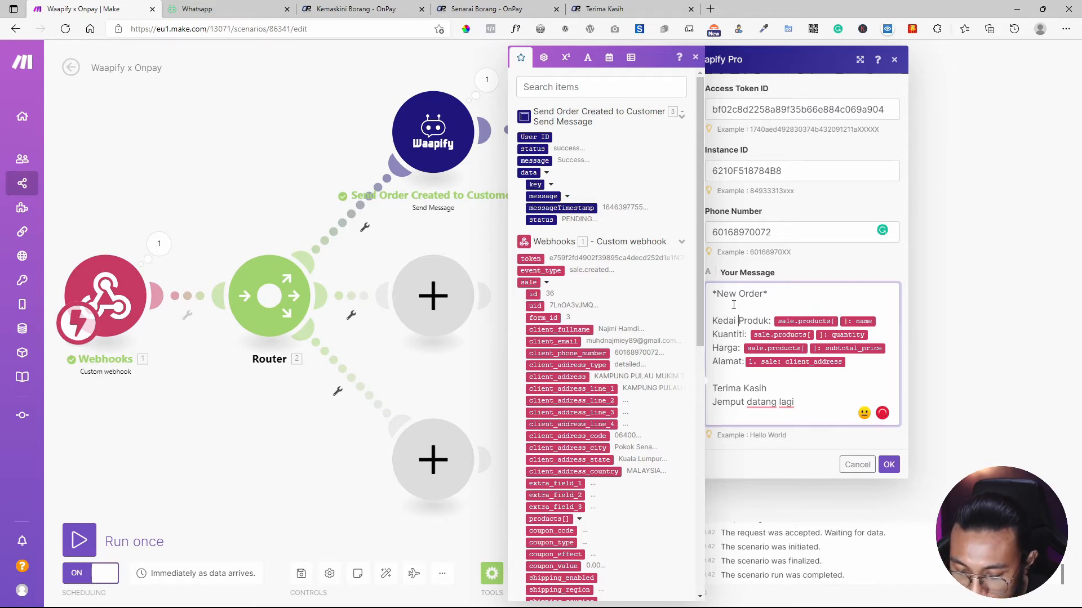
pyautogui.write('da telah ')
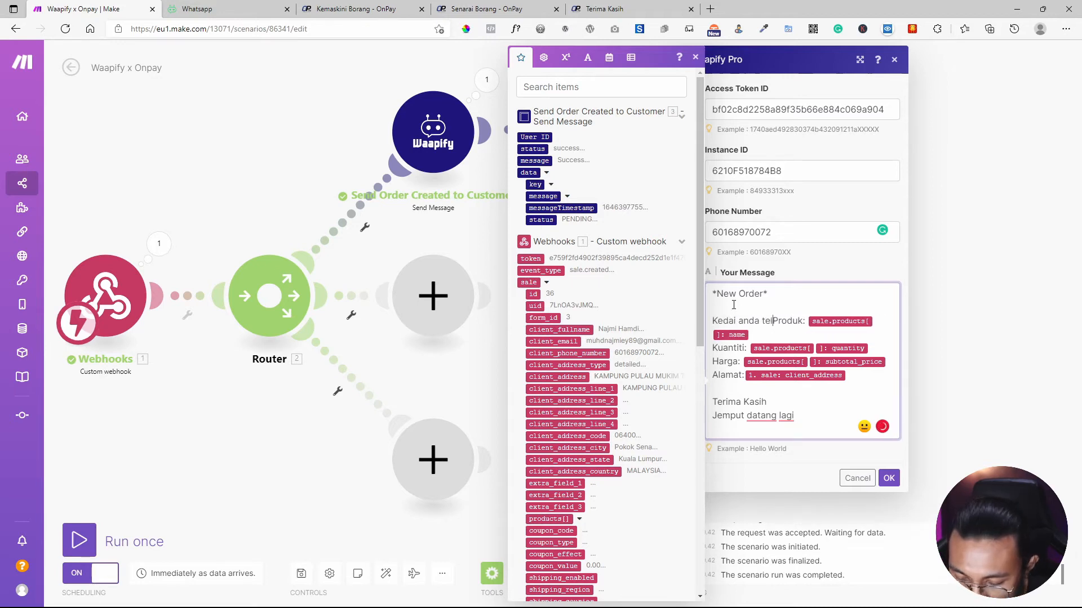
pyautogui.write('menerima 1')
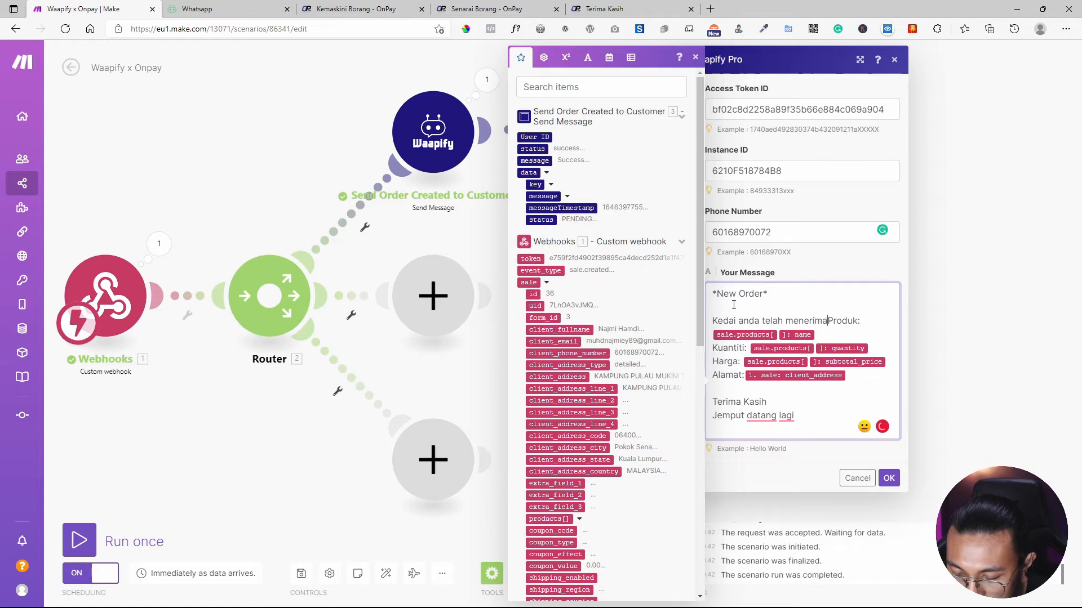
pyautogui.write(' orde')
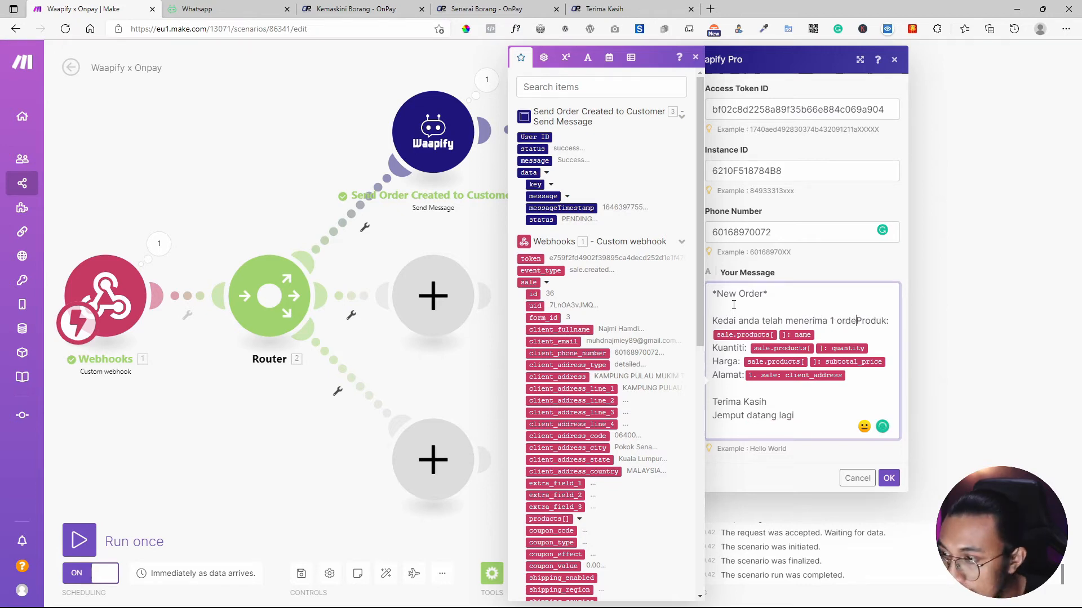
pyautogui.press('BackSpace')
pyautogui.press('BackSpace')
pyautogui.press('BackSpace')
pyautogui.press('BackSpace')
pyautogui.press('BackSpace')
pyautogui.press('BackSpace')
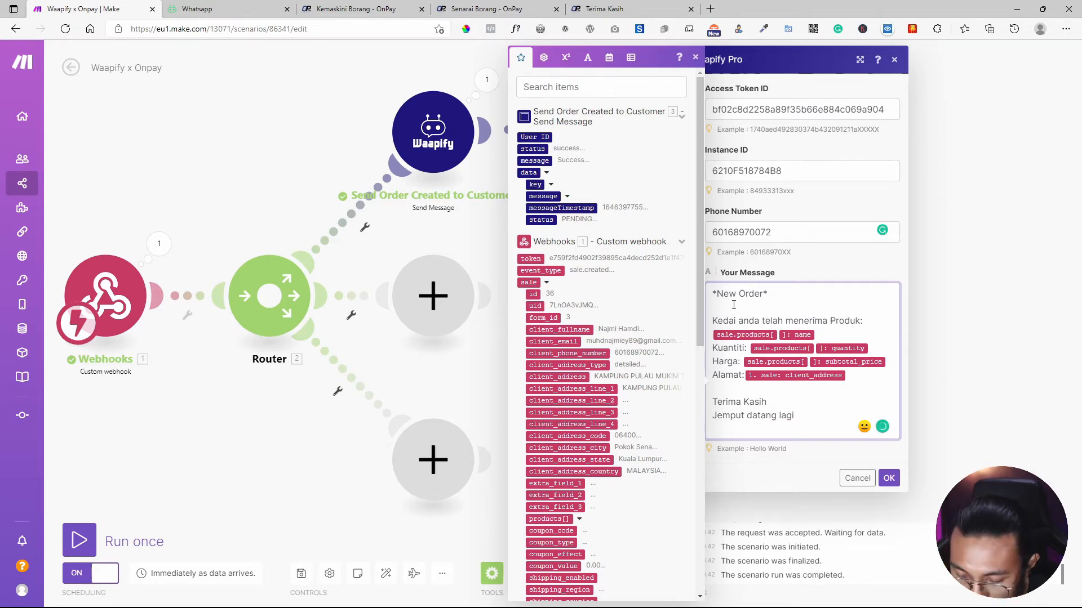
pyautogui.write('tempahan')
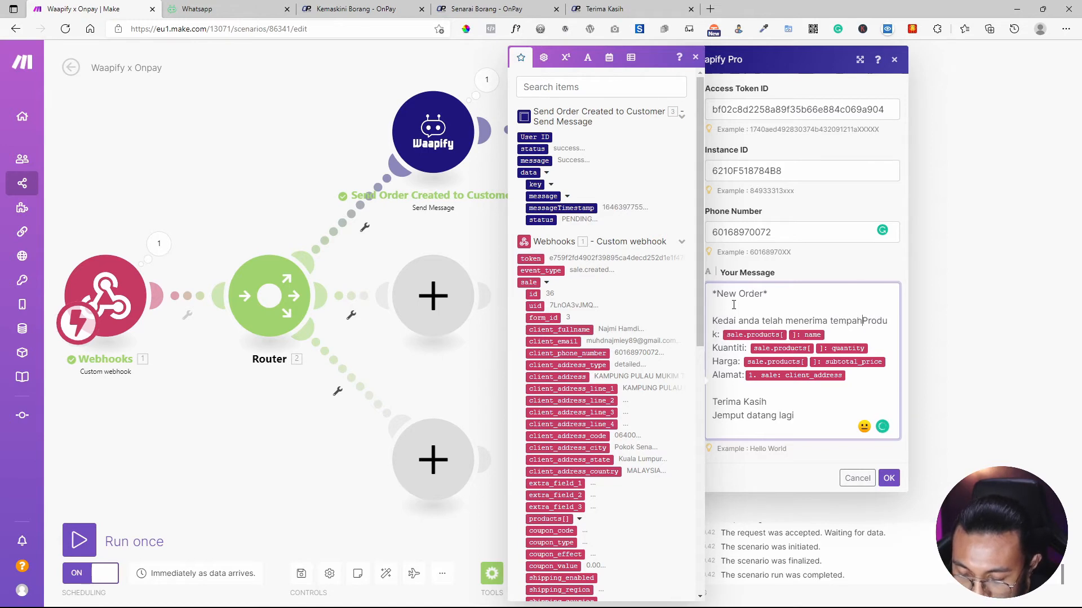
pyautogui.write(' dari')
pyautogui.press('Return')
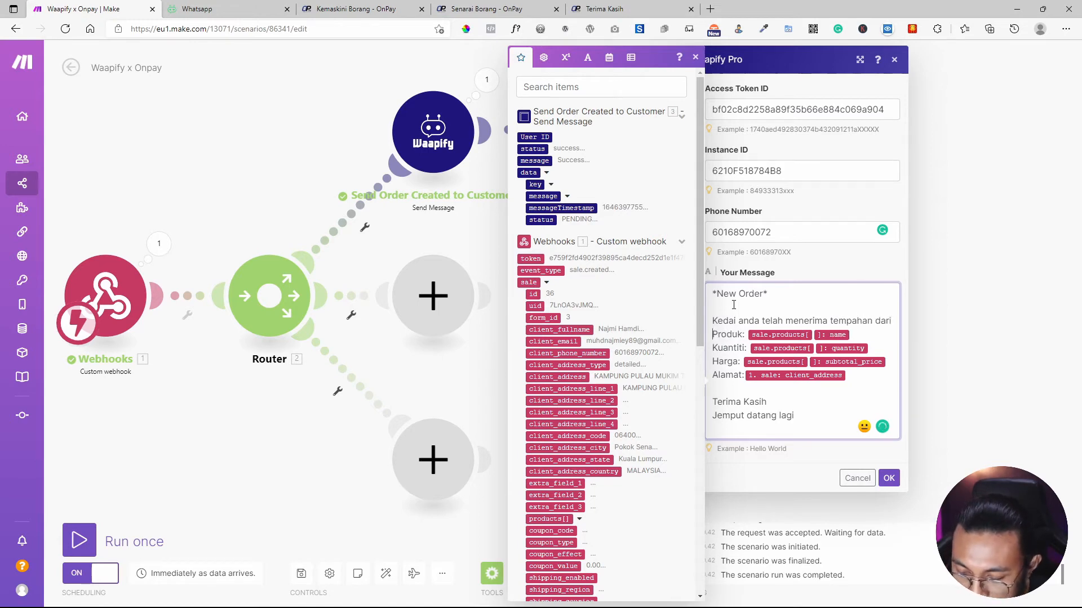
pyautogui.press('BackSpace')
pyautogui.write(':')
pyautogui.press('Return')
pyautogui.press('Return')
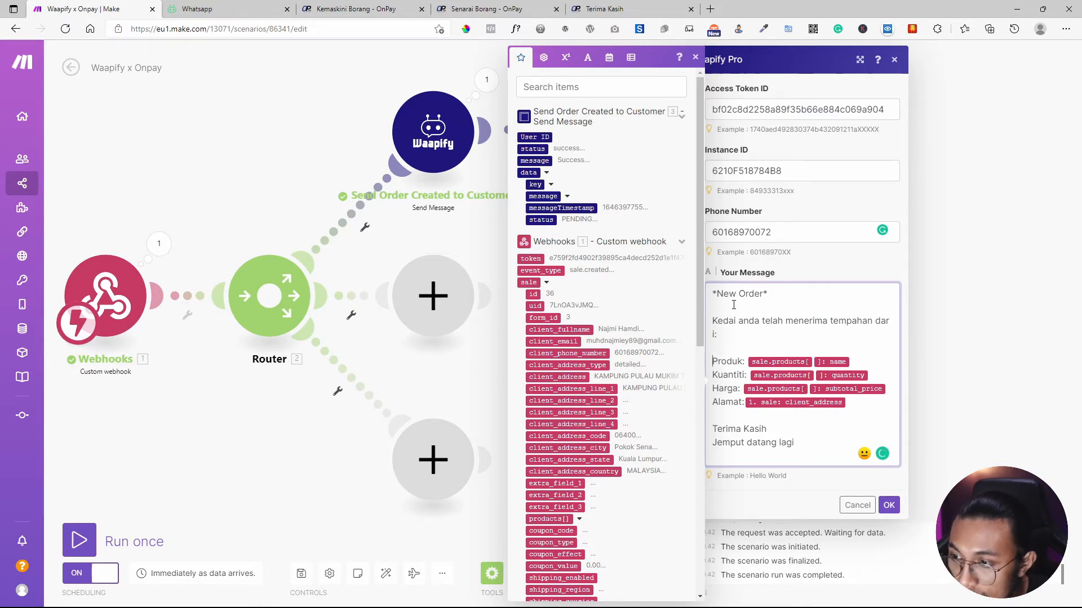
# Add a 'Nama:' line with client_fullname and swap the closing for an OnPay log-in prompt.
pyautogui.write('Nama')
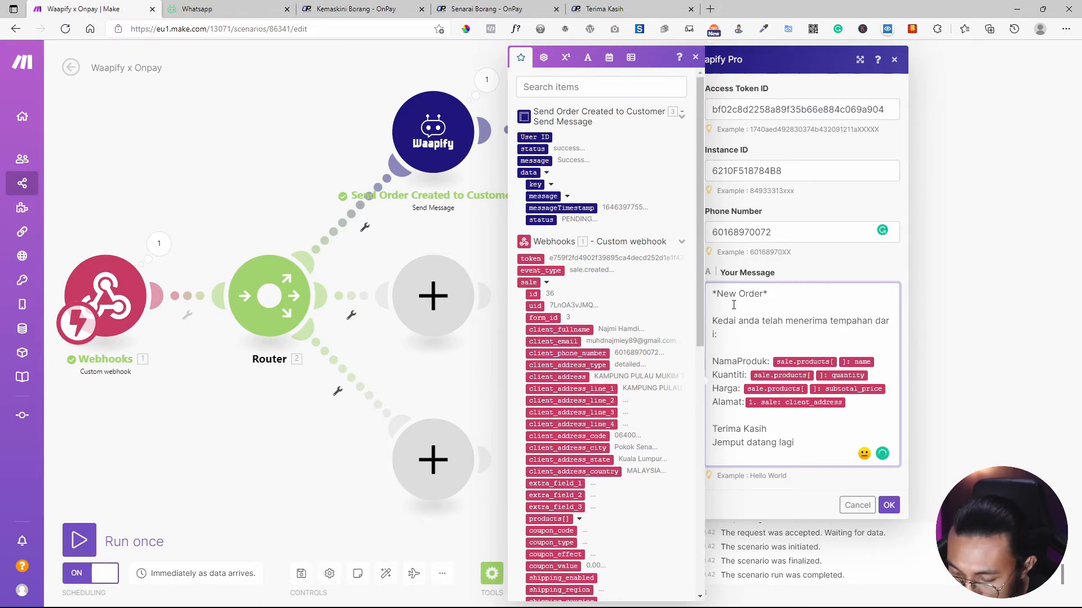
pyautogui.write(':')
pyautogui.press('Return')
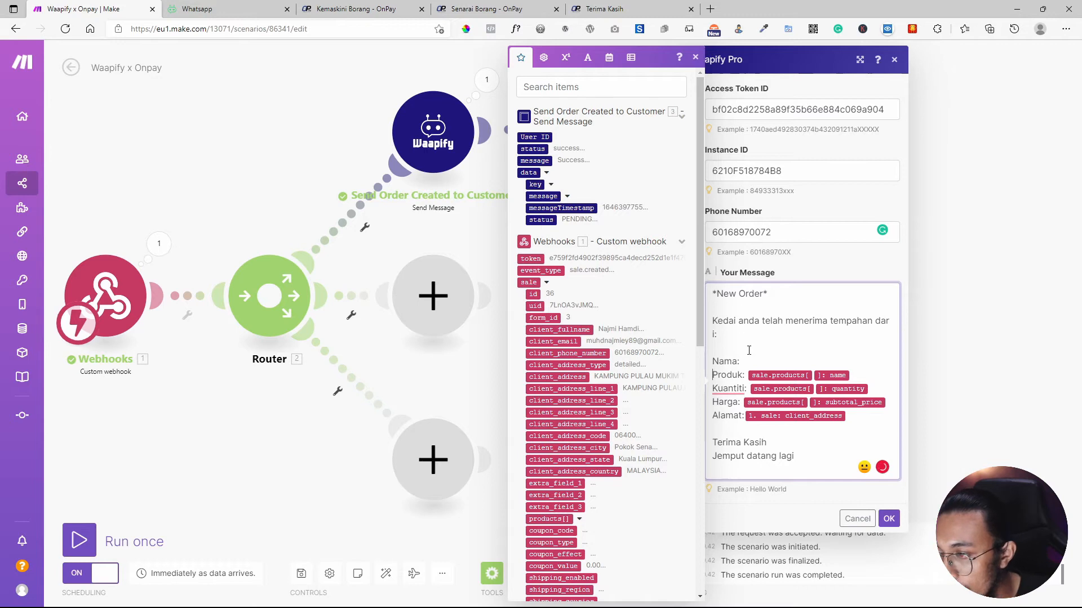
pyautogui.moveTo(746, 375); pyautogui.dragTo(740, 365)
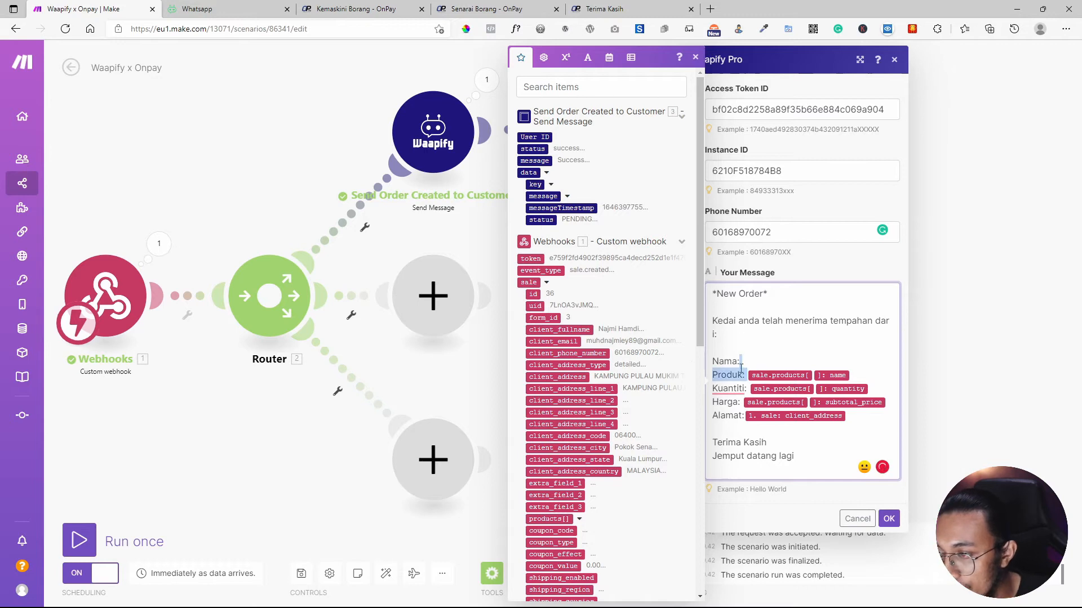
pyautogui.click(569, 329)
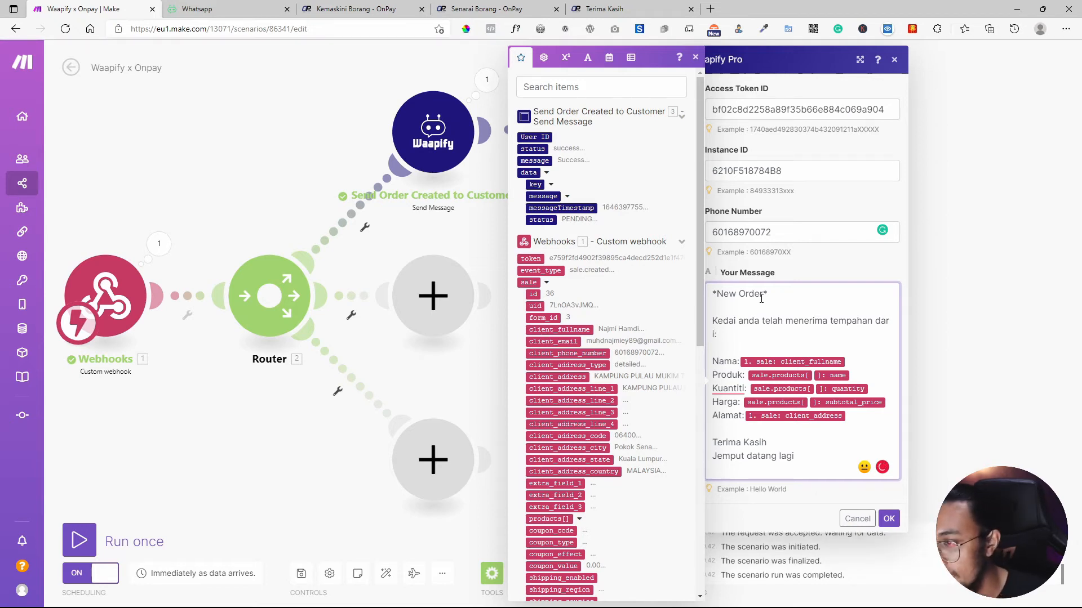
pyautogui.moveTo(794, 456); pyautogui.dragTo(705, 451)
pyautogui.press('BackSpace')
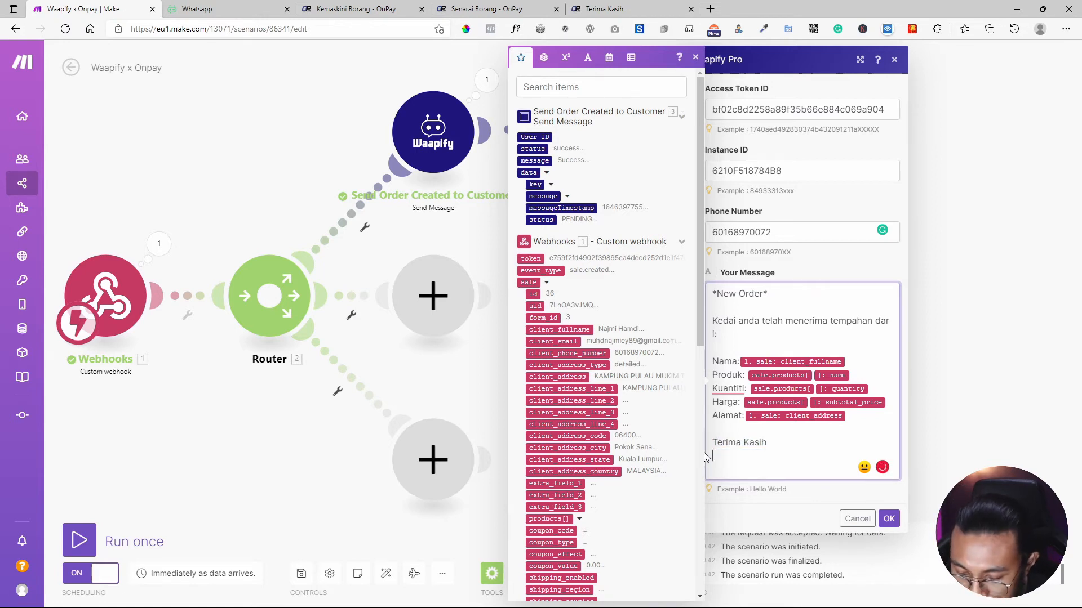
# Add the OnPay log-in reminder line, remove the stray letter after 'tempahan' and end it with a full stop.
pyautogui.write('Sila ')
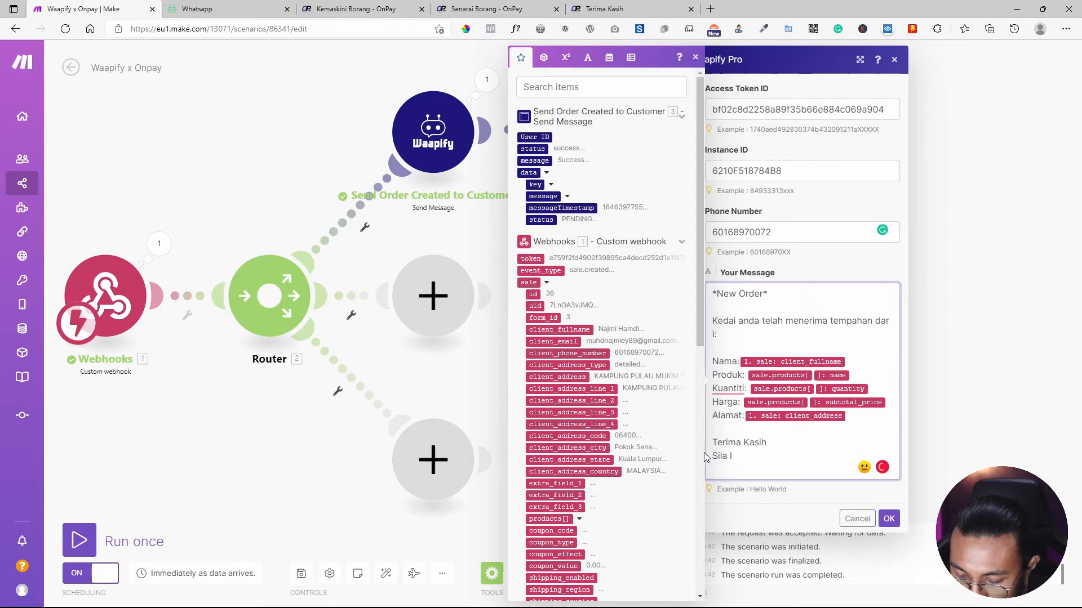
pyautogui.write('logmasuk ke dalam')
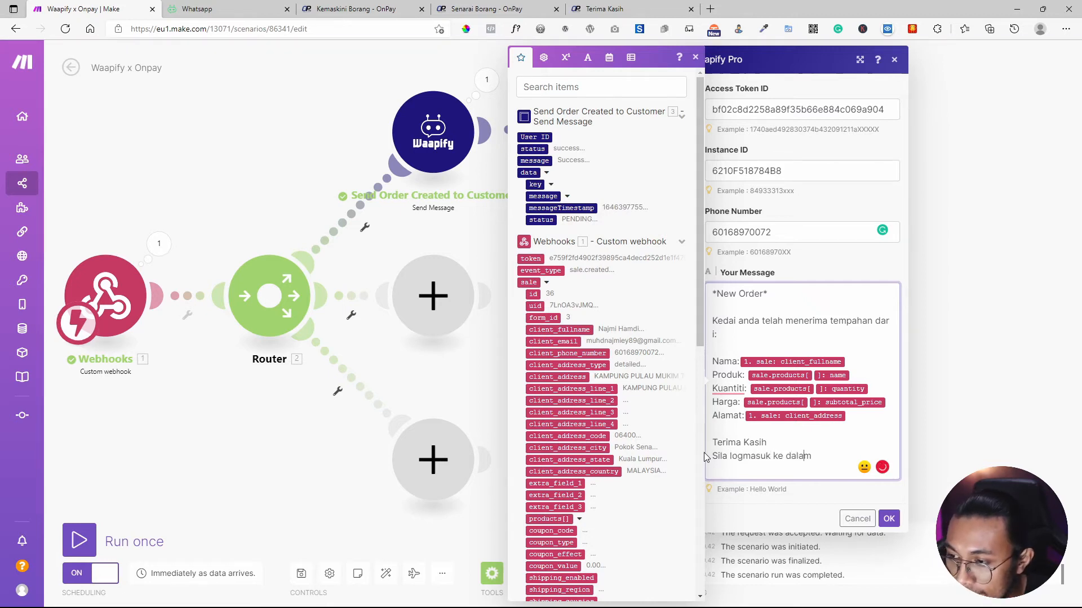
pyautogui.write(' onpay ntuk melihat detail tempahana anda')
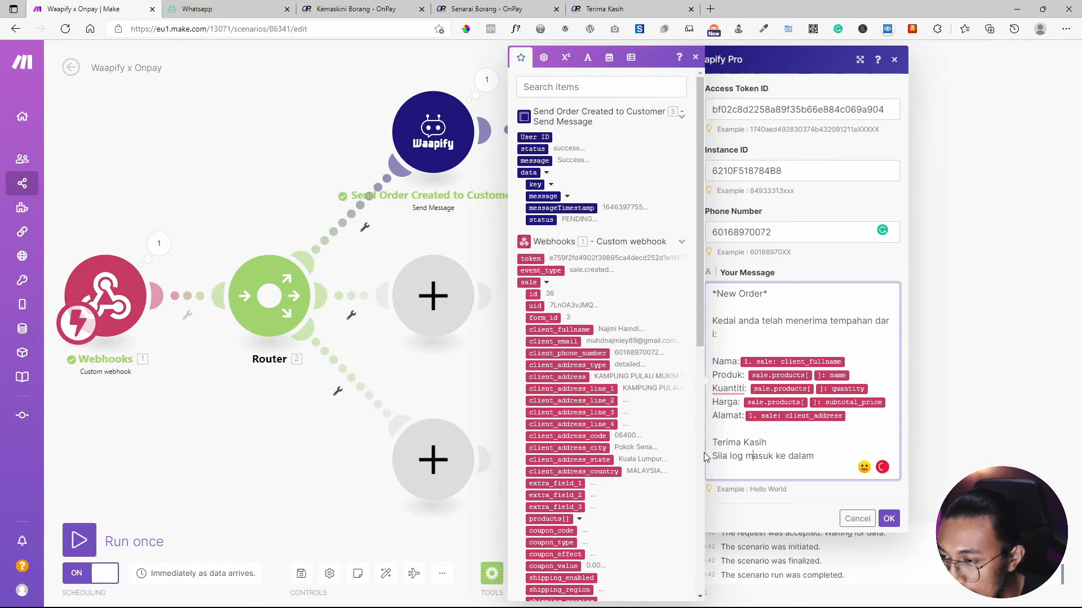
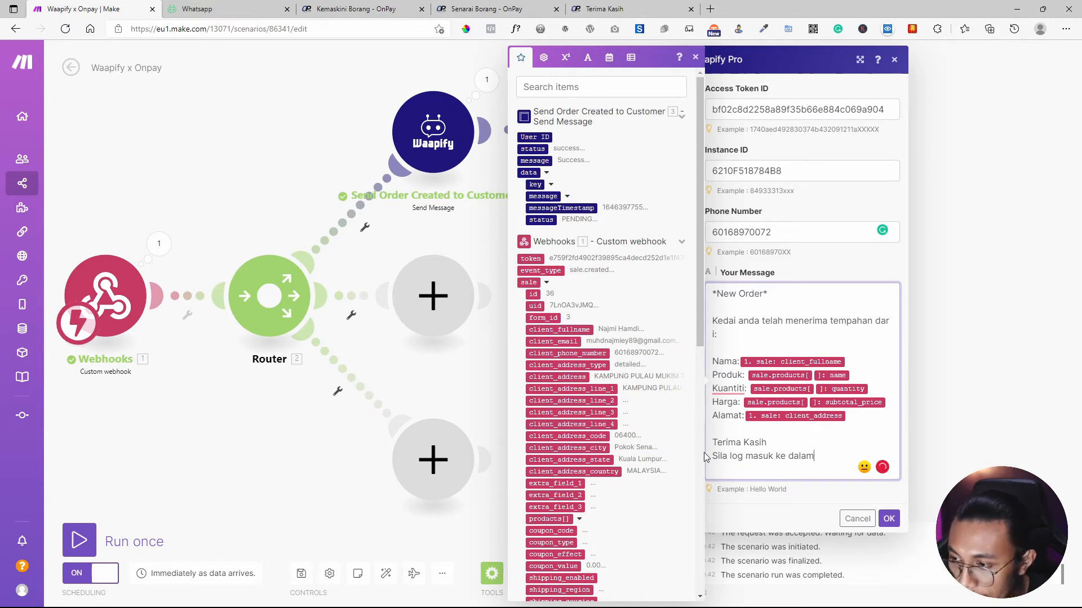
# Add the OnPay log-in reminder line, remove the stray letter after 'tempahan' and end it with a full stop.
pyautogui.write(' onpay ')
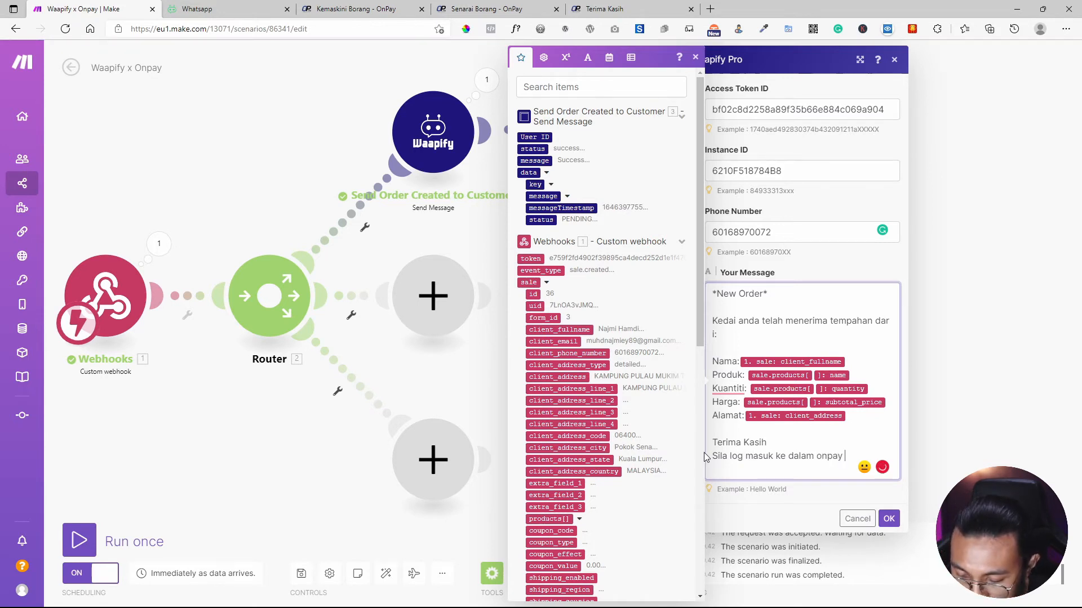
pyautogui.write('ntuk meli')
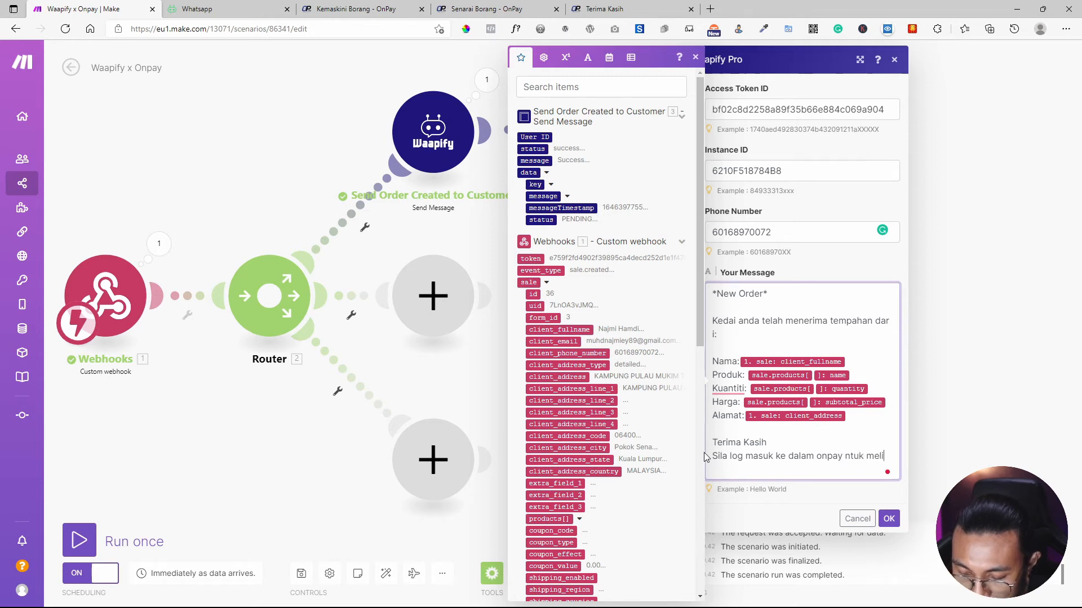
pyautogui.write('hat d')
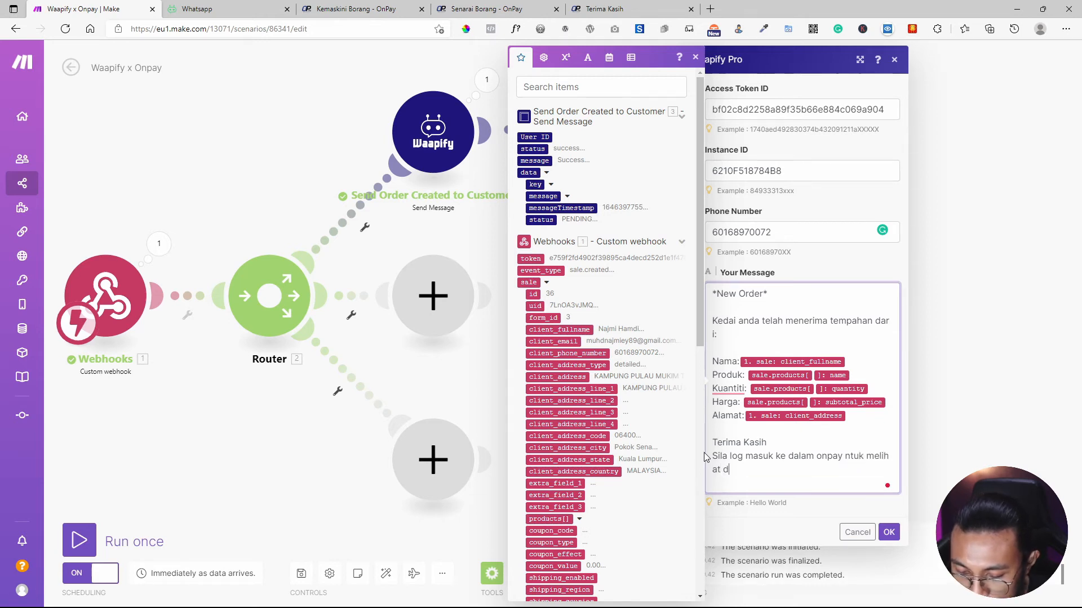
pyautogui.write('etail tempa')
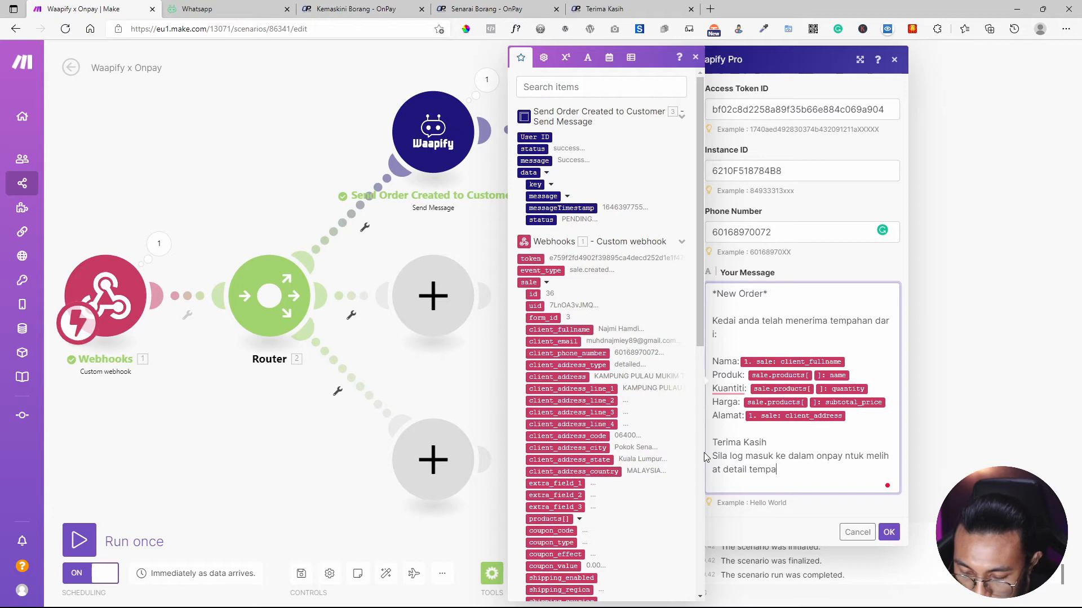
pyautogui.write('hana anda')
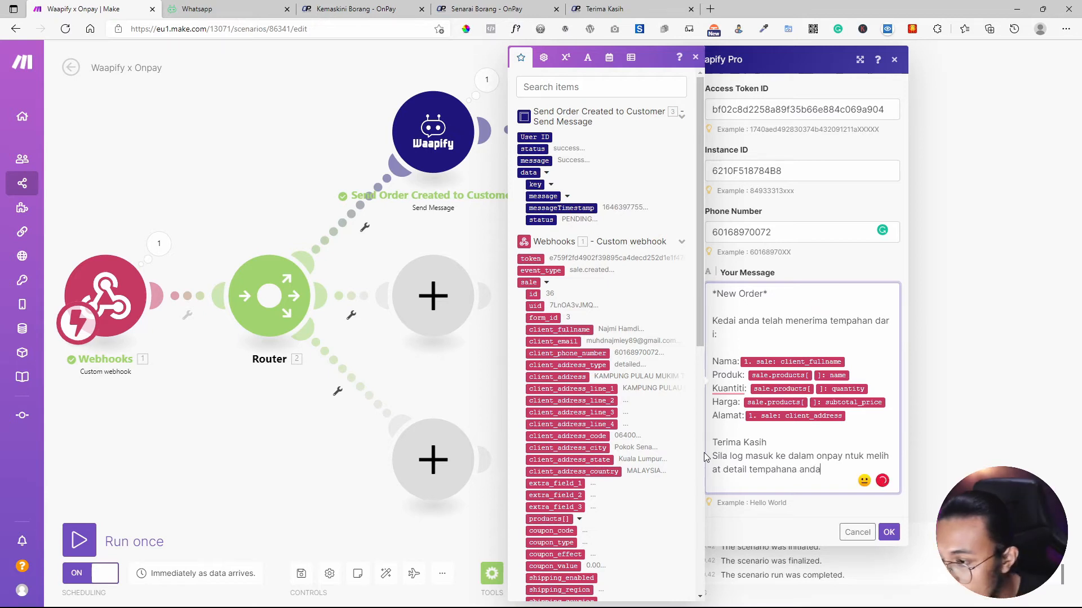
pyautogui.press('Left')
pyautogui.press('Left')
pyautogui.press('BackSpace')
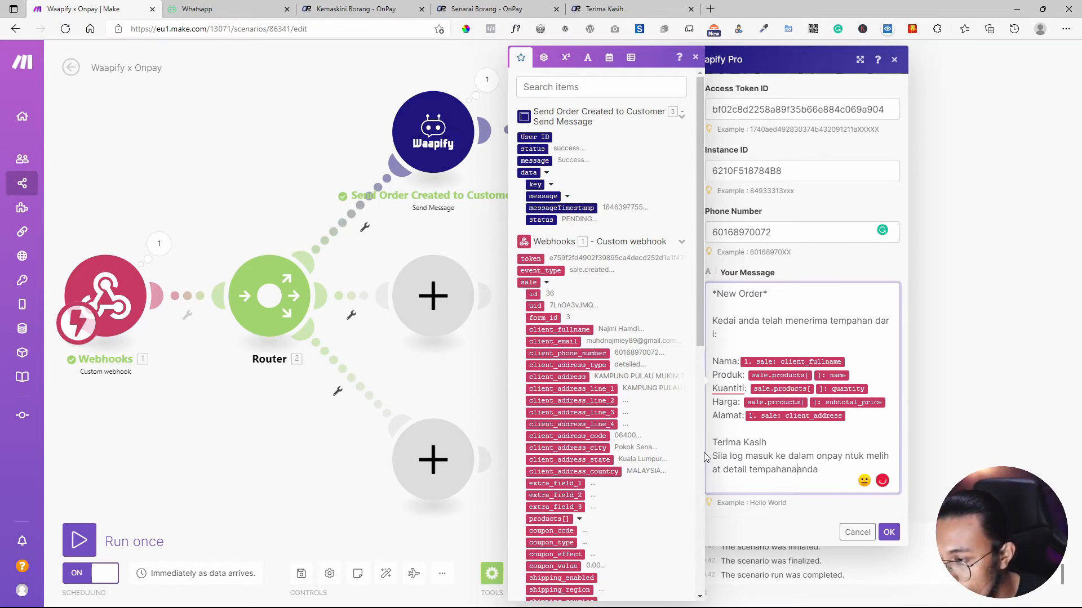
pyautogui.press('Right')
pyautogui.write('.')
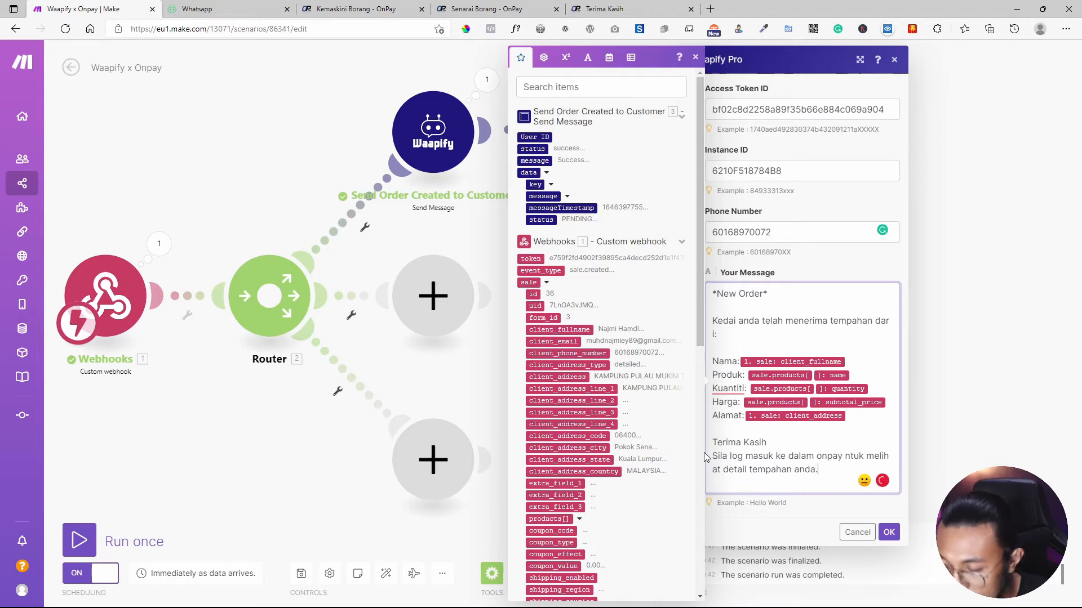
# Move 'Terima Kasih' so it is the final line, after the log-in reminder.
pyautogui.tripleClick(762, 439)
pyautogui.hotkey('ctrl', 'c')
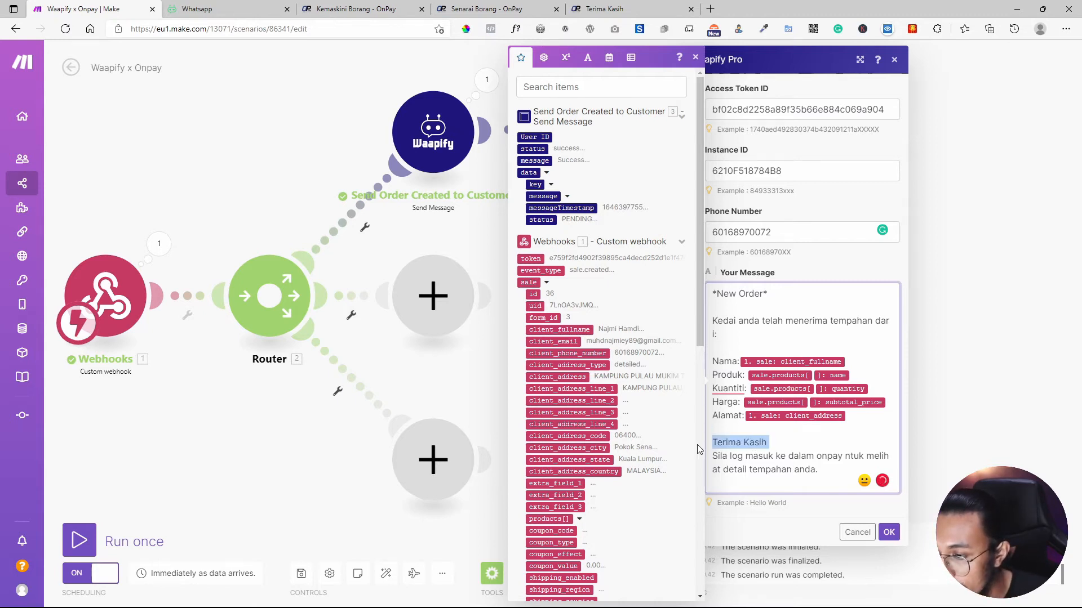
pyautogui.press('BackSpace')
pyautogui.press('BackSpace')
pyautogui.click(796, 487)
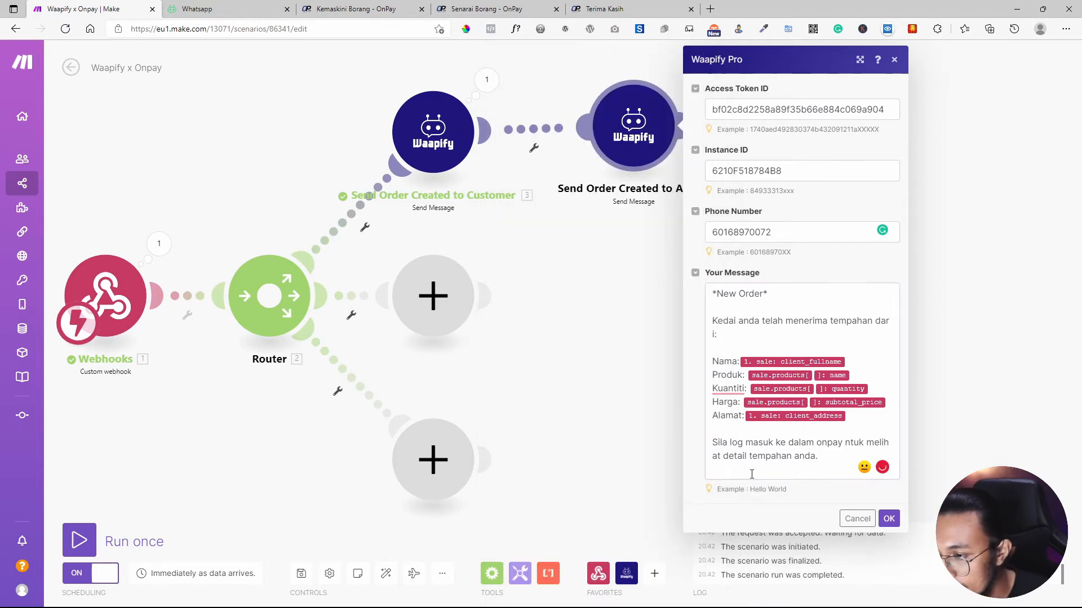
pyautogui.click(780, 466)
pyautogui.press('Return')
pyautogui.hotkey('ctrl', 'v')
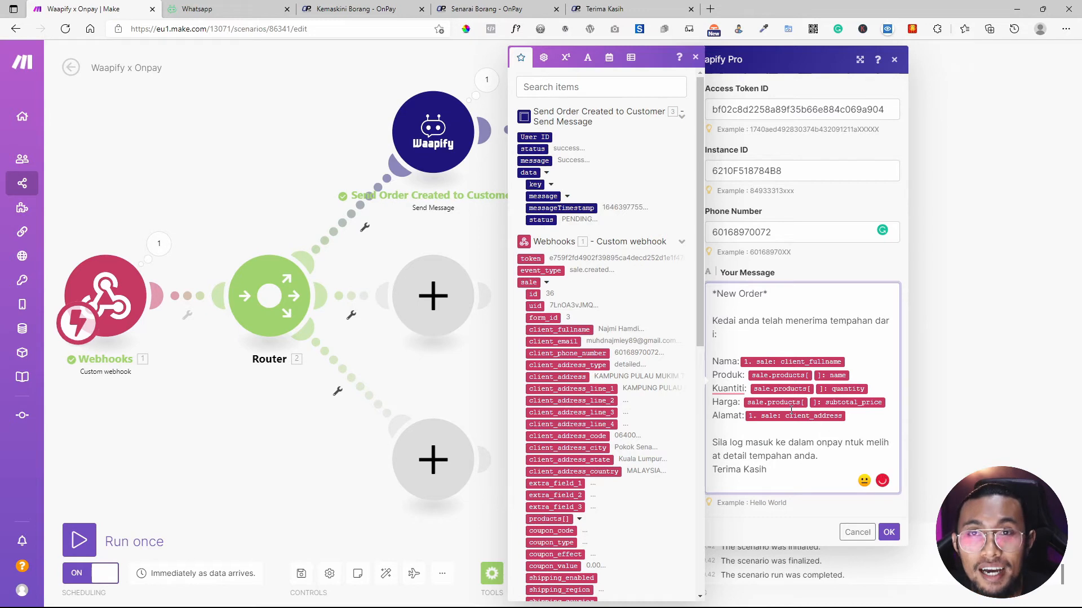
# Confirm the admin message, save the scenario and start a single run.
pyautogui.click(695, 57)
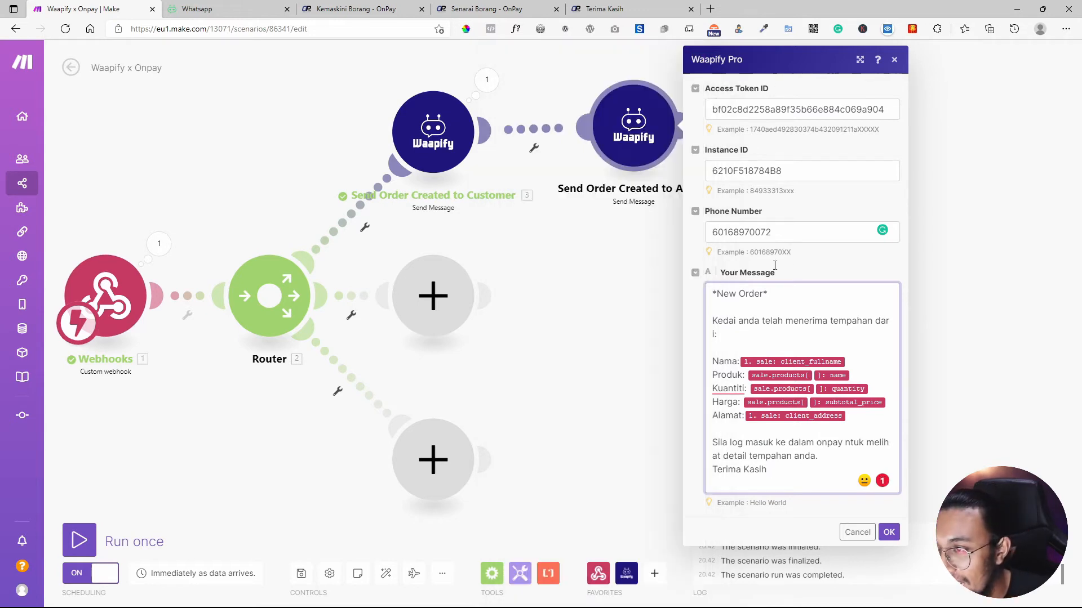
pyautogui.click(889, 532)
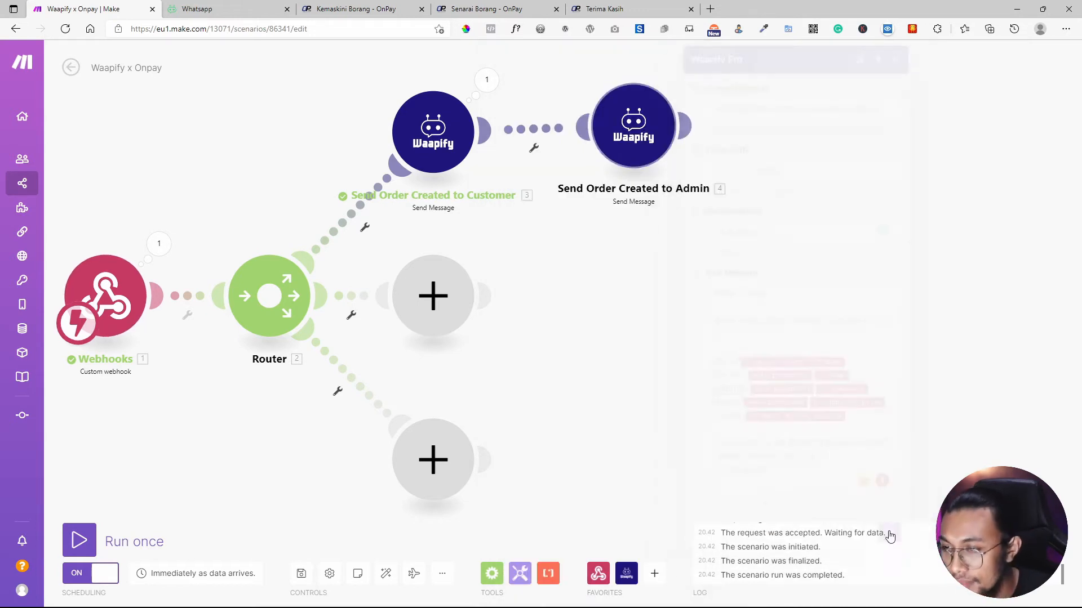
pyautogui.click(313, 571)
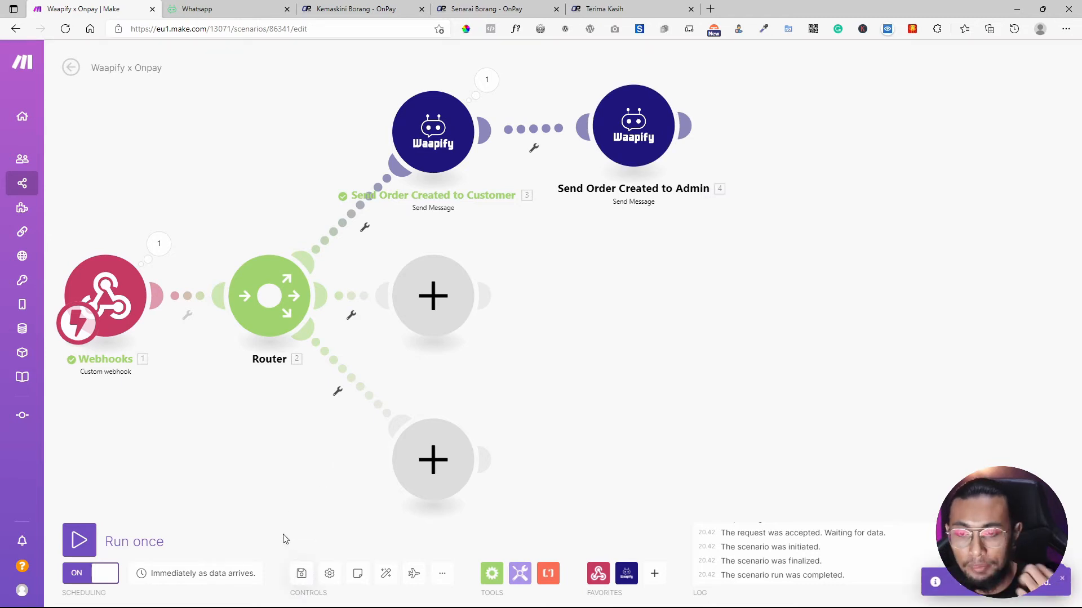
pyautogui.click(82, 541)
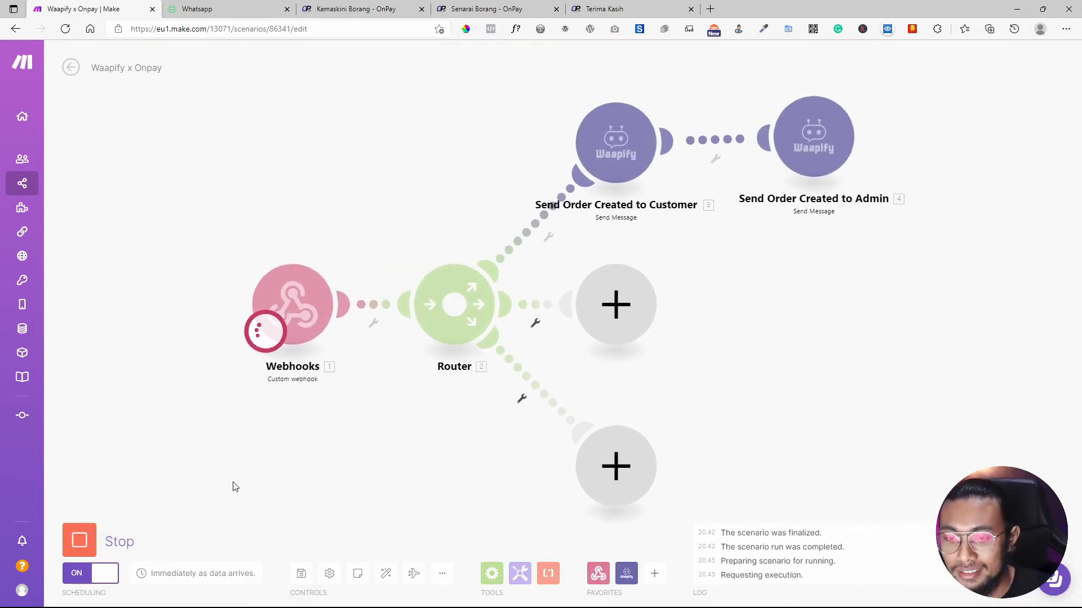
pyautogui.click(357, 9)
# Open the bjm order form, autofill the customer details and submit the test order with Hantar.
pyautogui.click(488, 9)
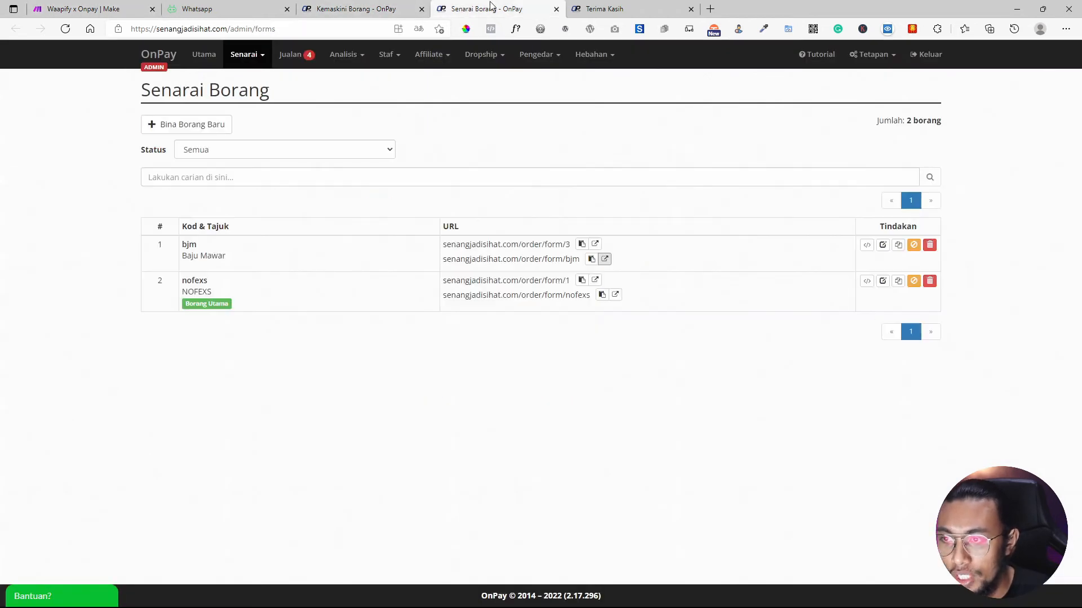
pyautogui.click(604, 259)
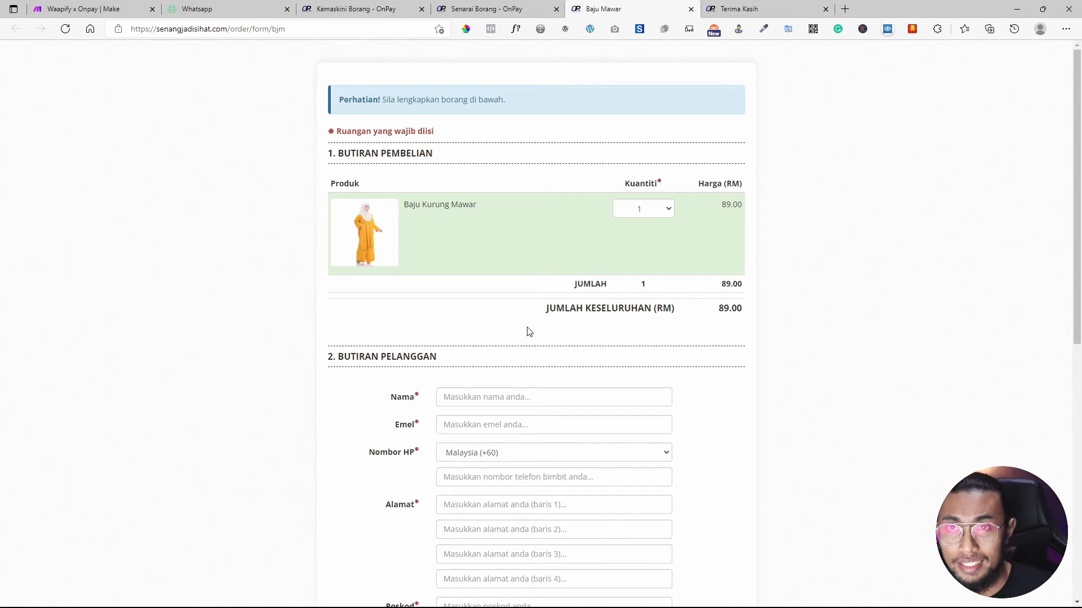
pyautogui.scroll(-2, 526, 343)
pyautogui.click(501, 313)
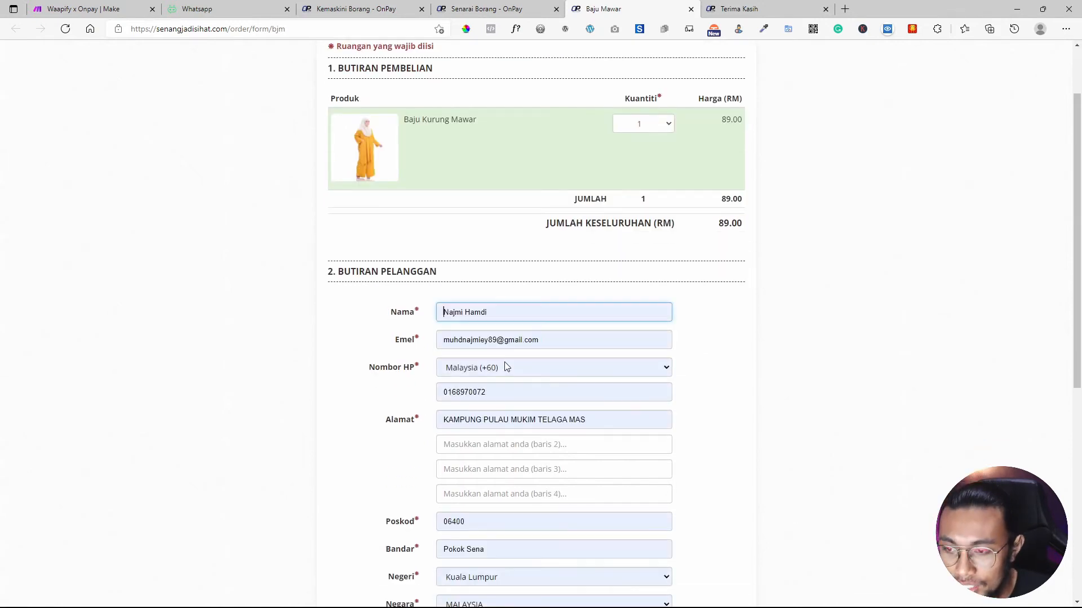
pyautogui.click(508, 367)
pyautogui.scroll(-3, 555, 369)
pyautogui.scroll(-4, 550, 327)
pyautogui.scroll(5, 515, 138)
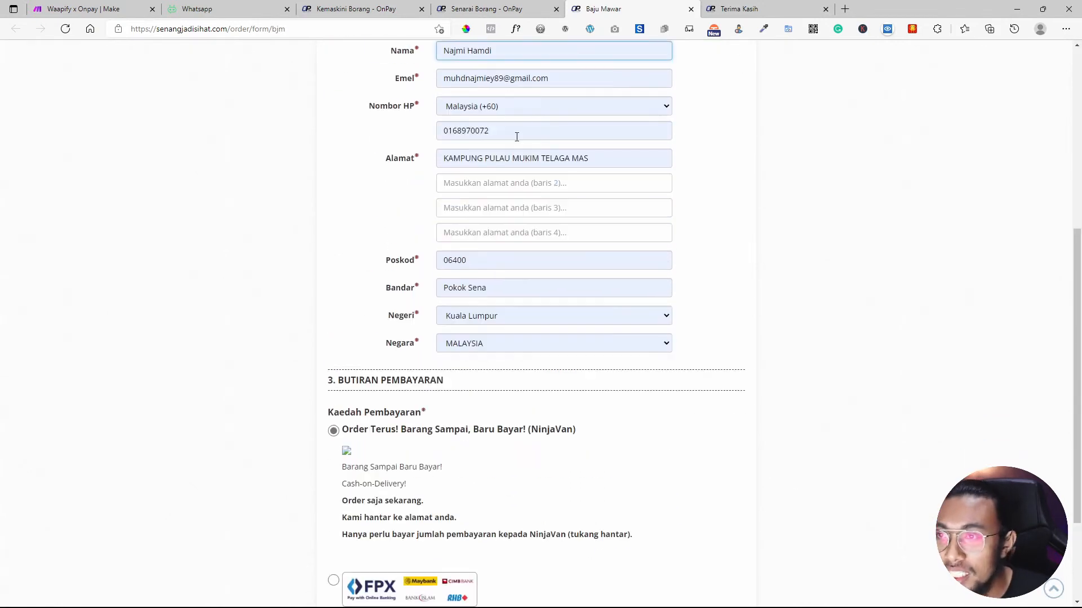
pyautogui.scroll(-3, 501, 286)
pyautogui.scroll(-3, 528, 317)
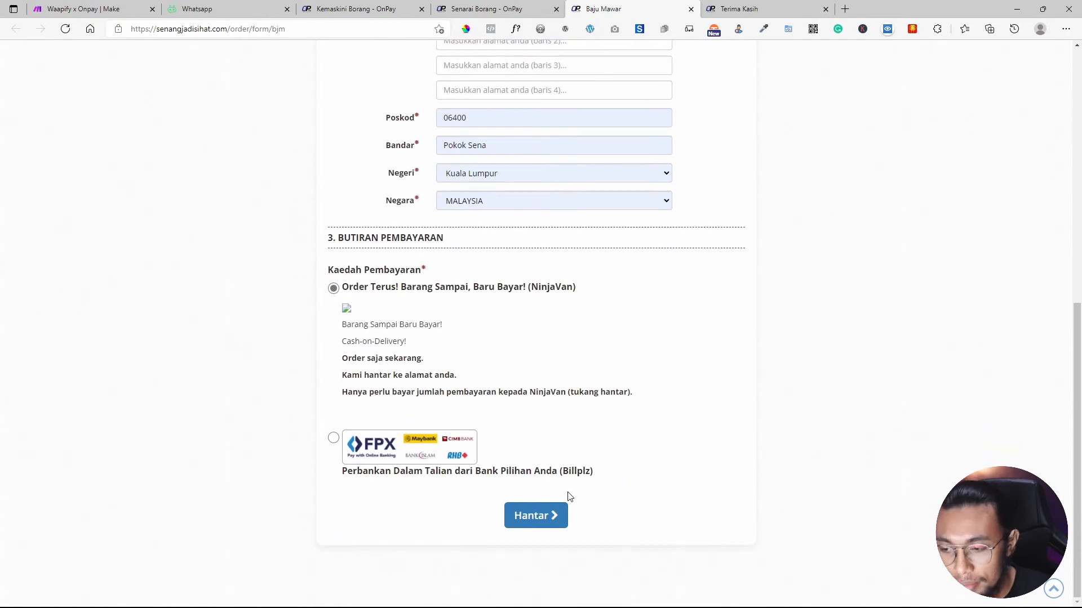
pyautogui.click(537, 516)
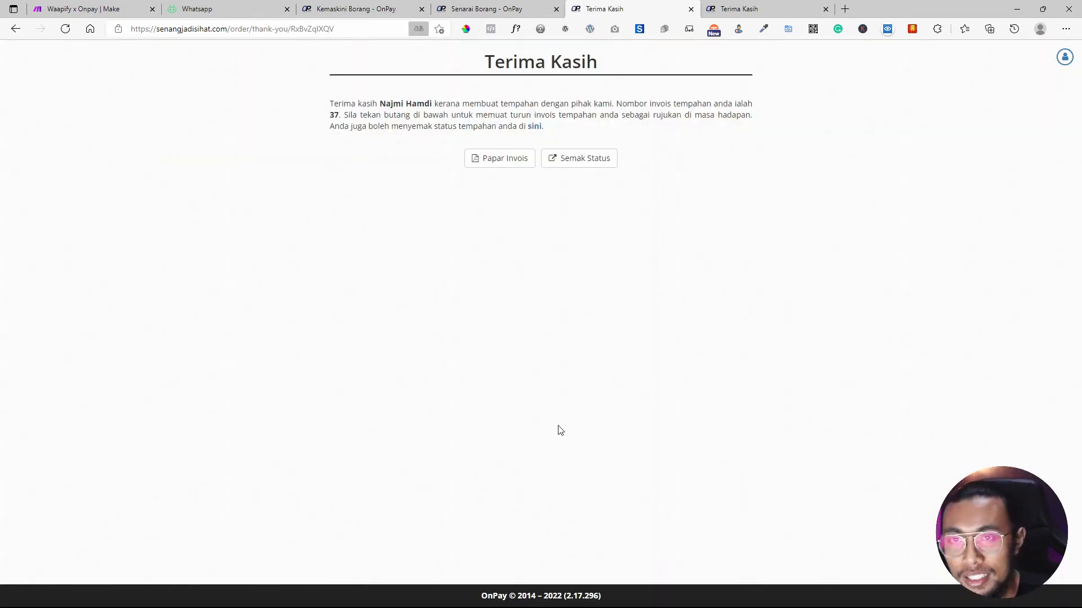
pyautogui.click(85, 9)
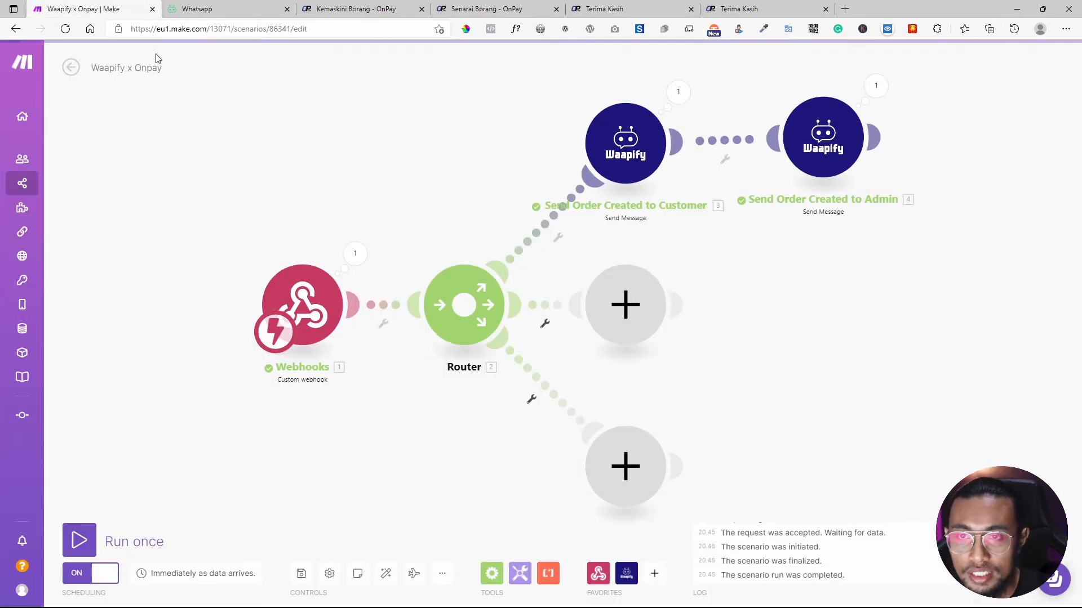
pyautogui.click(679, 92)
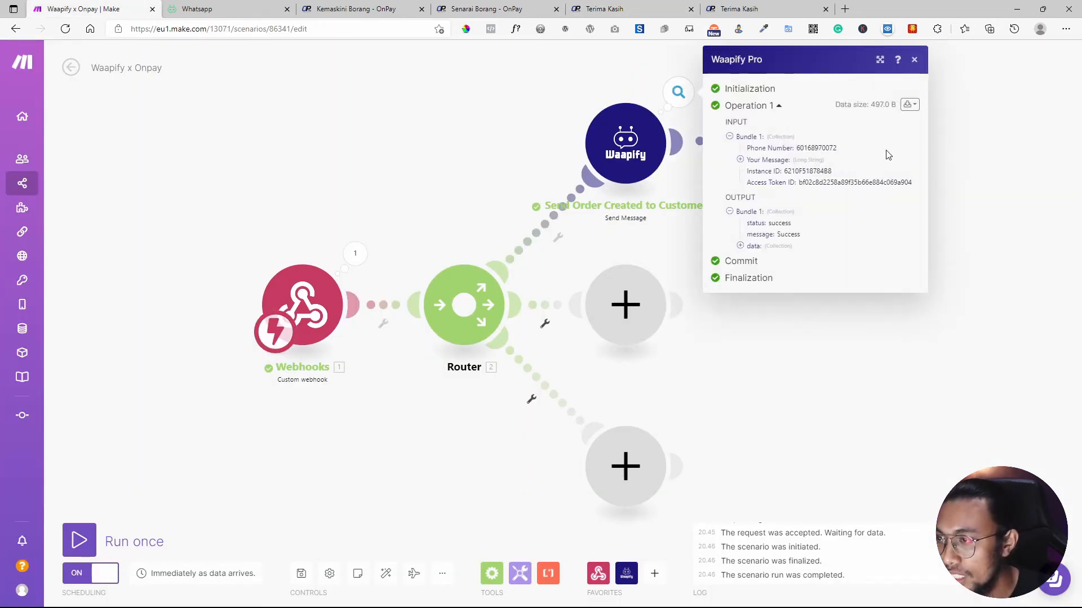
pyautogui.click(907, 59)
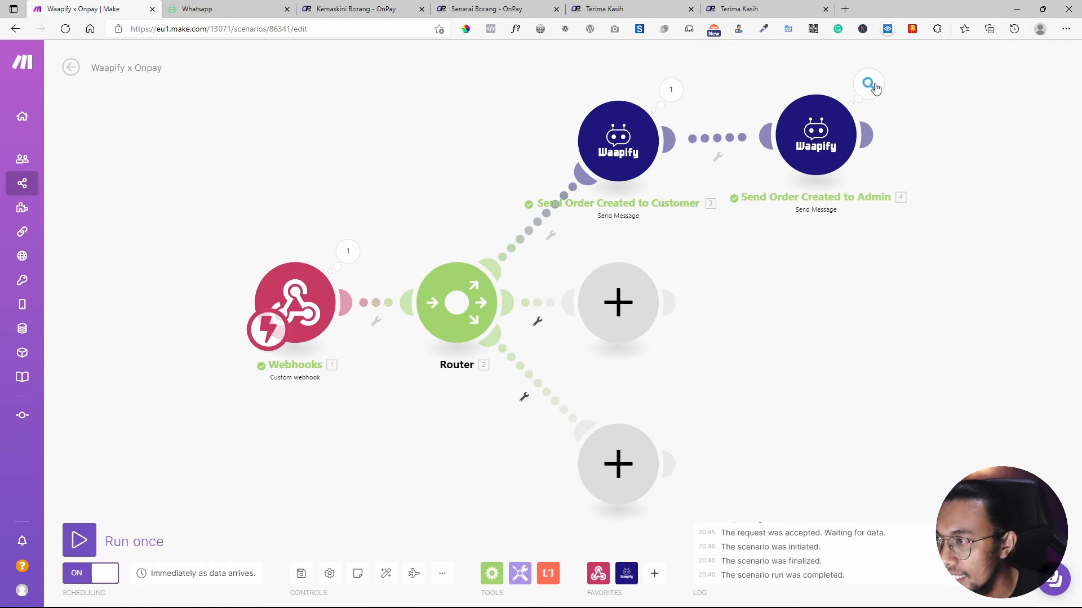
pyautogui.click(871, 86)
pyautogui.click(778, 353)
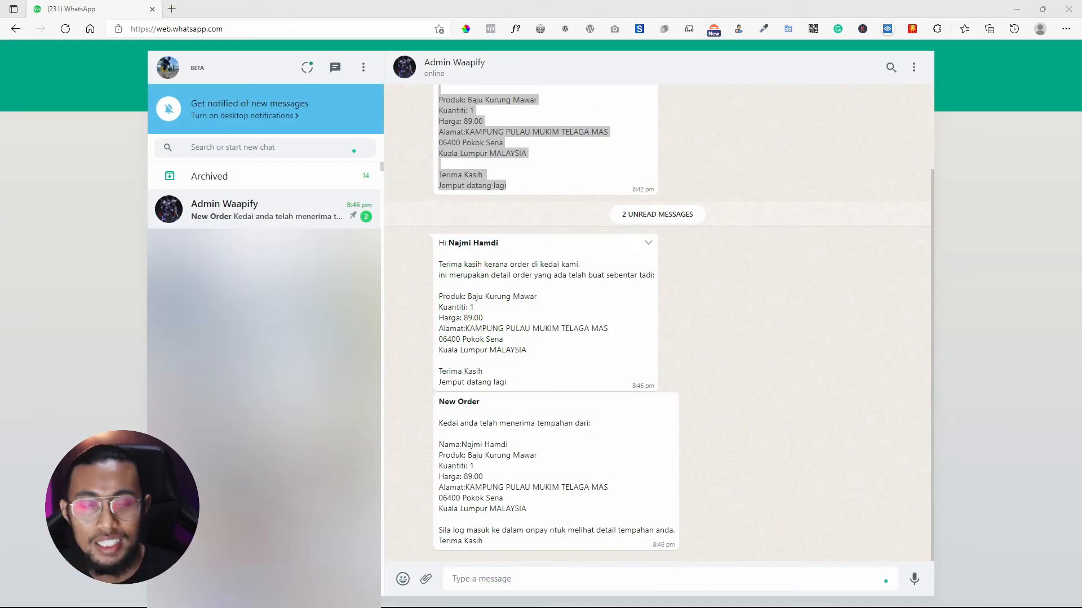
pyautogui.moveTo(507, 383); pyautogui.dragTo(429, 243)
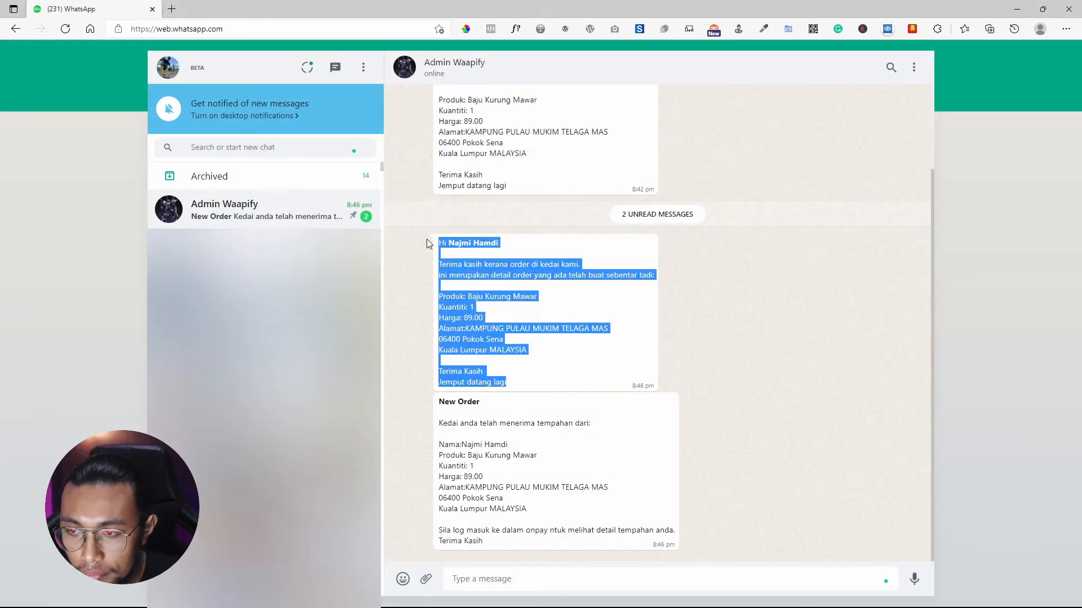
pyautogui.moveTo(504, 544); pyautogui.dragTo(432, 401)
pyautogui.click(473, 471)
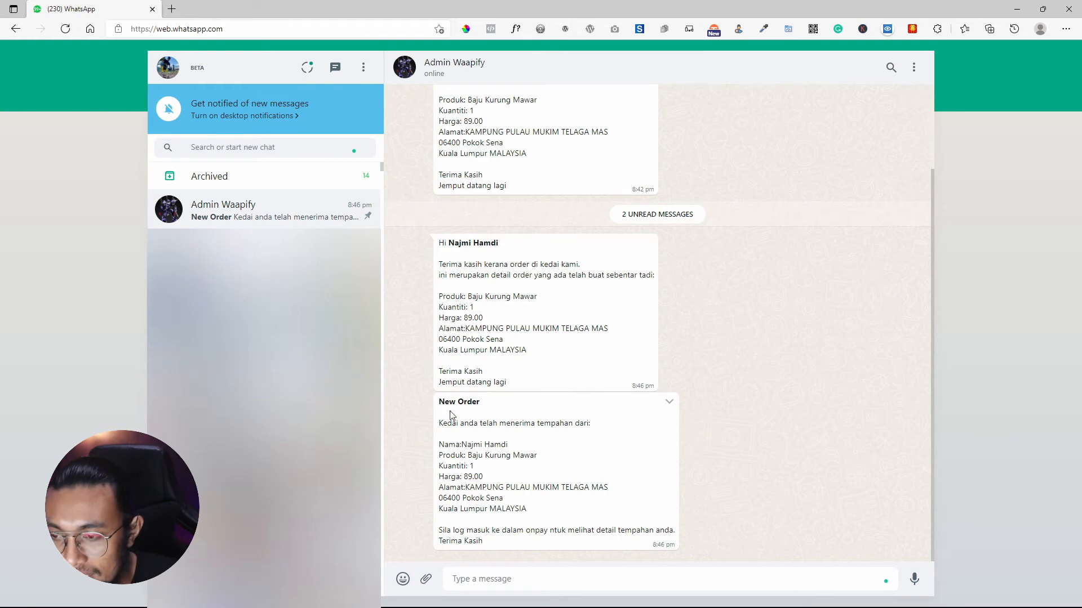
pyautogui.moveTo(443, 399); pyautogui.dragTo(530, 544)
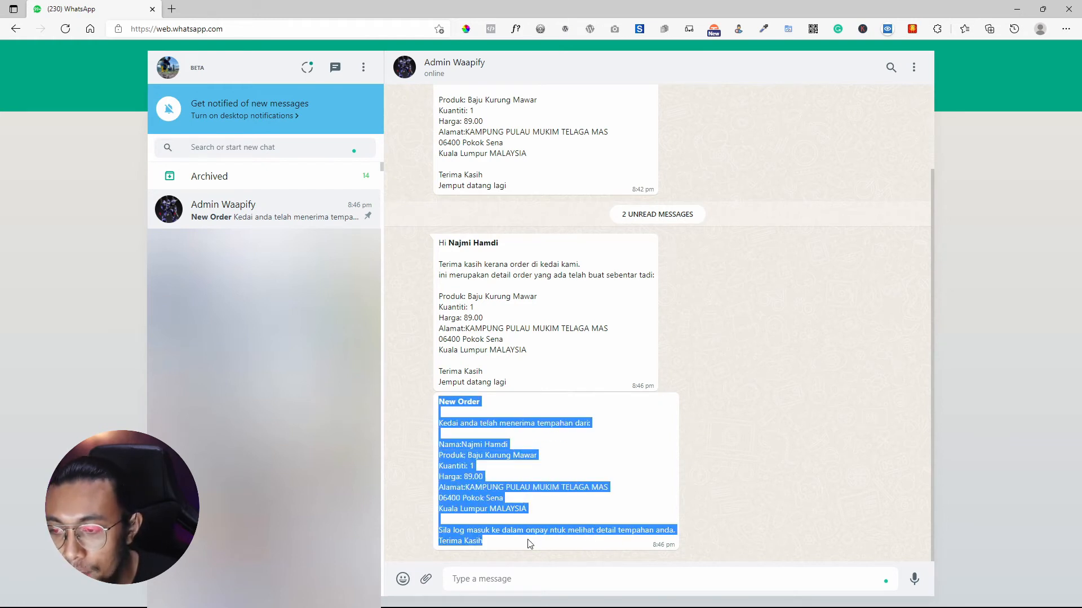
pyautogui.click(489, 467)
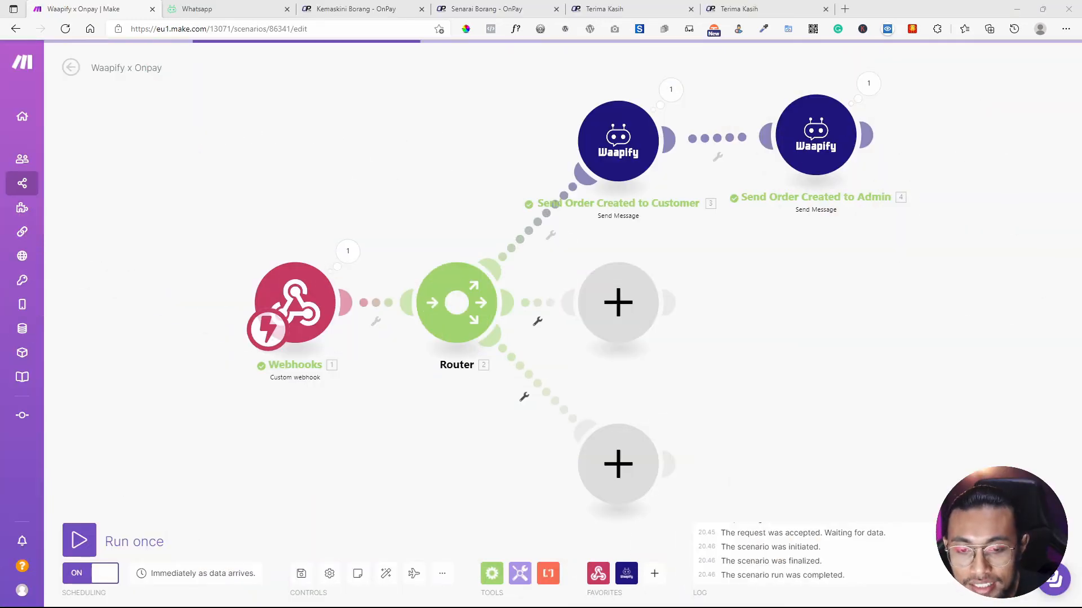
# Unlink the customer and admin message modules and move the admin module further right.
pyautogui.moveTo(693, 277); pyautogui.dragTo(537, 285)
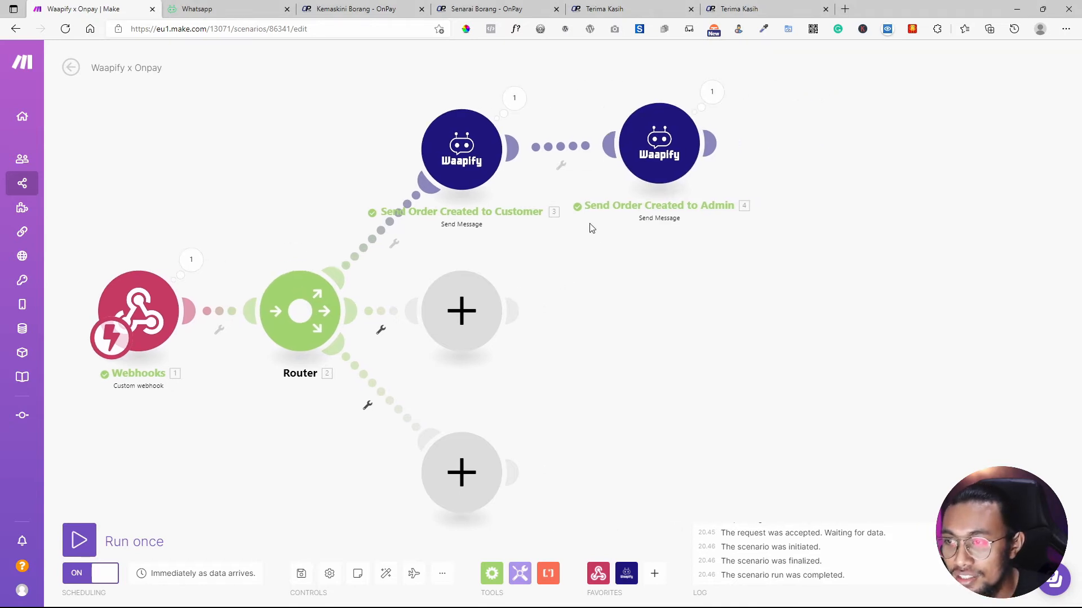
pyautogui.moveTo(644, 161); pyautogui.dragTo(732, 145)
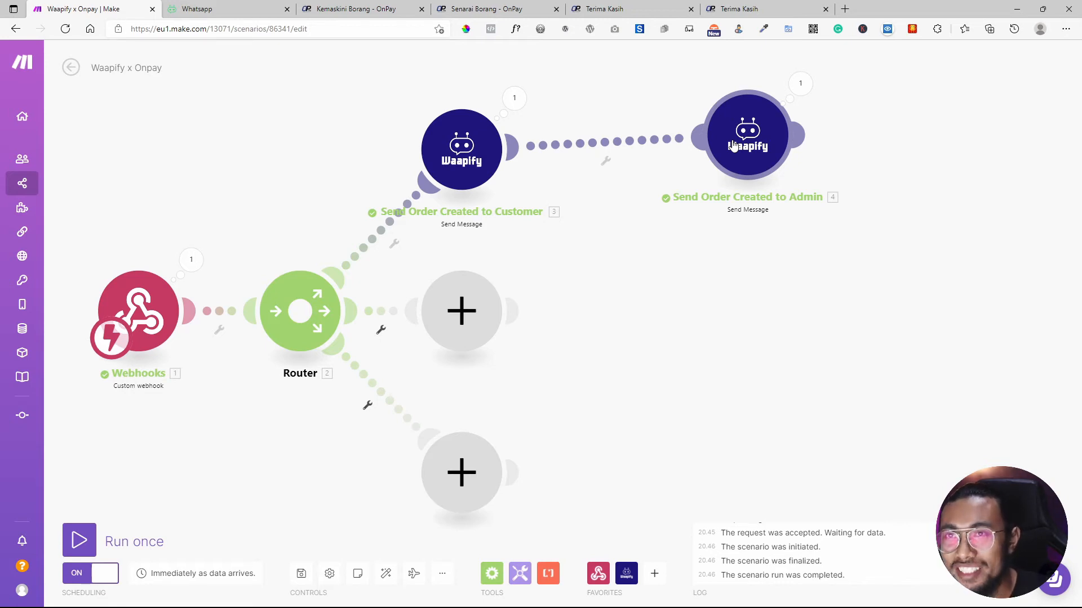
pyautogui.click(605, 8)
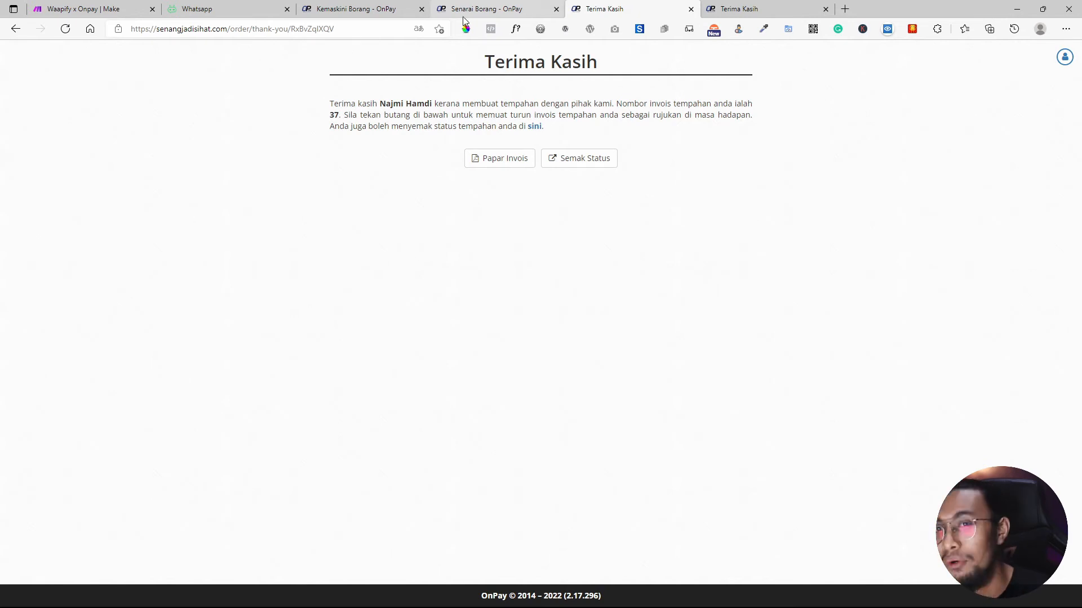
pyautogui.click(138, 8)
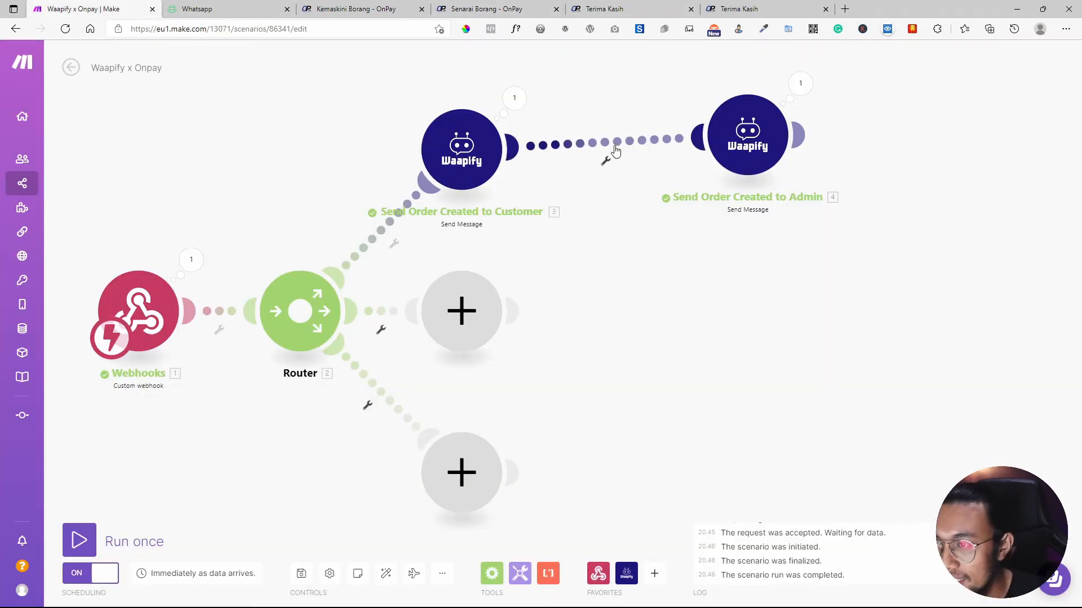
pyautogui.rightClick(615, 151)
pyautogui.click(647, 175)
pyautogui.moveTo(749, 140); pyautogui.dragTo(956, 151)
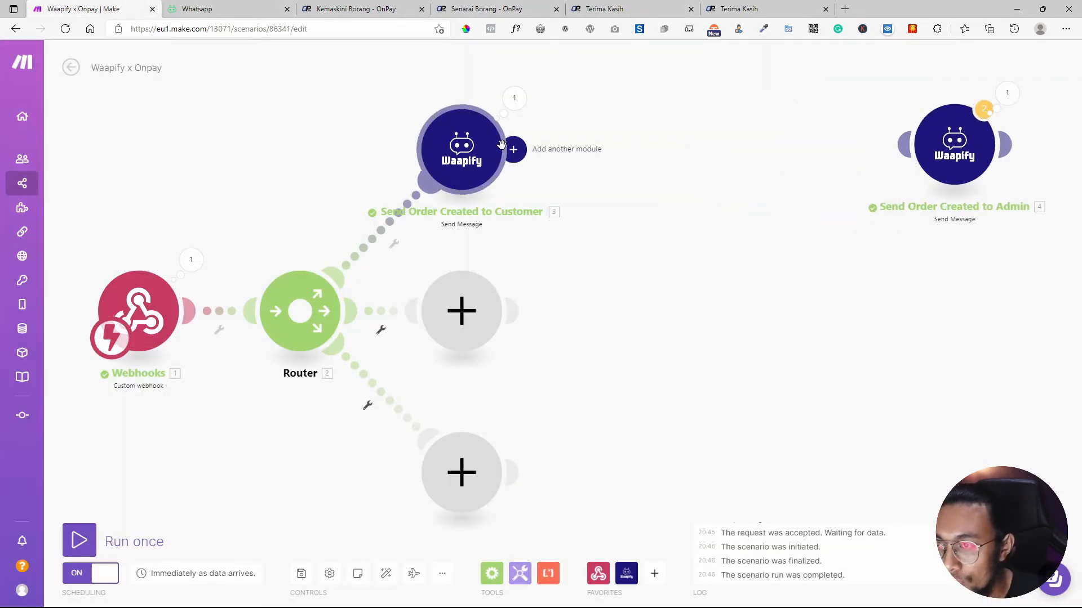
# Clone the customer message module, place it between the two, and link it to the admin module.
pyautogui.rightClick(458, 159)
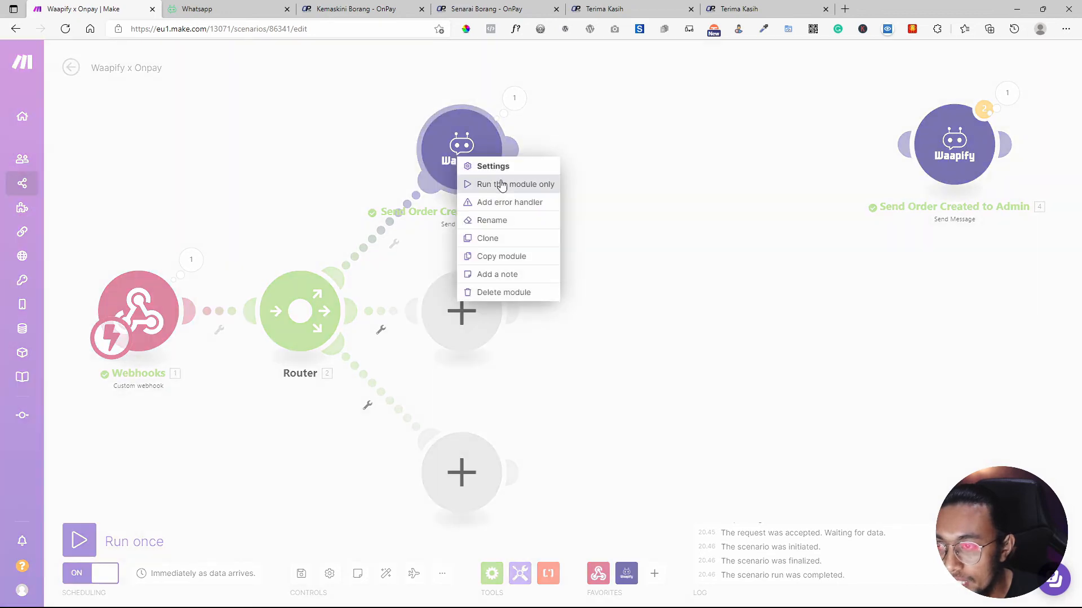
pyautogui.click(494, 237)
pyautogui.moveTo(521, 189); pyautogui.dragTo(681, 166)
pyautogui.click(681, 164)
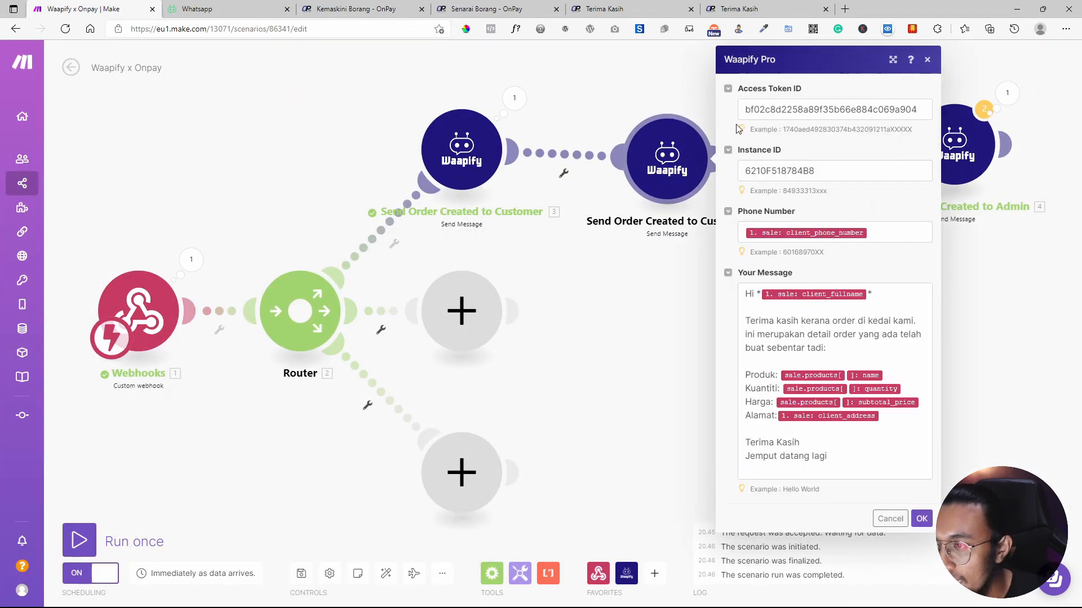
pyautogui.click(797, 107)
pyautogui.click(986, 60)
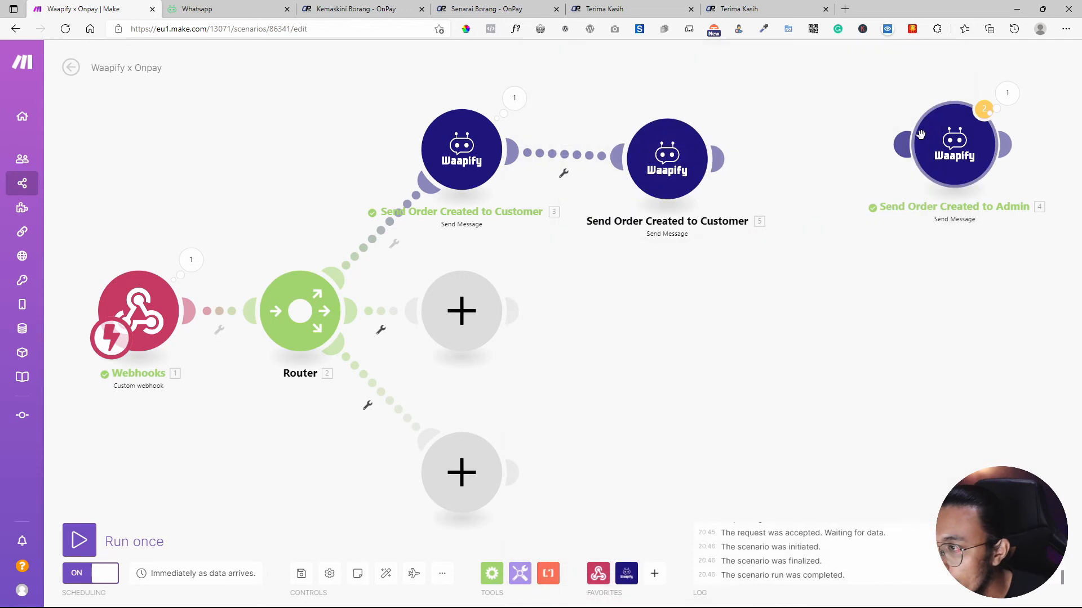
pyautogui.moveTo(907, 145)
pyautogui.mouseDown()
pyautogui.moveTo(798, 167)
pyautogui.moveTo(724, 159)
pyautogui.mouseUp()
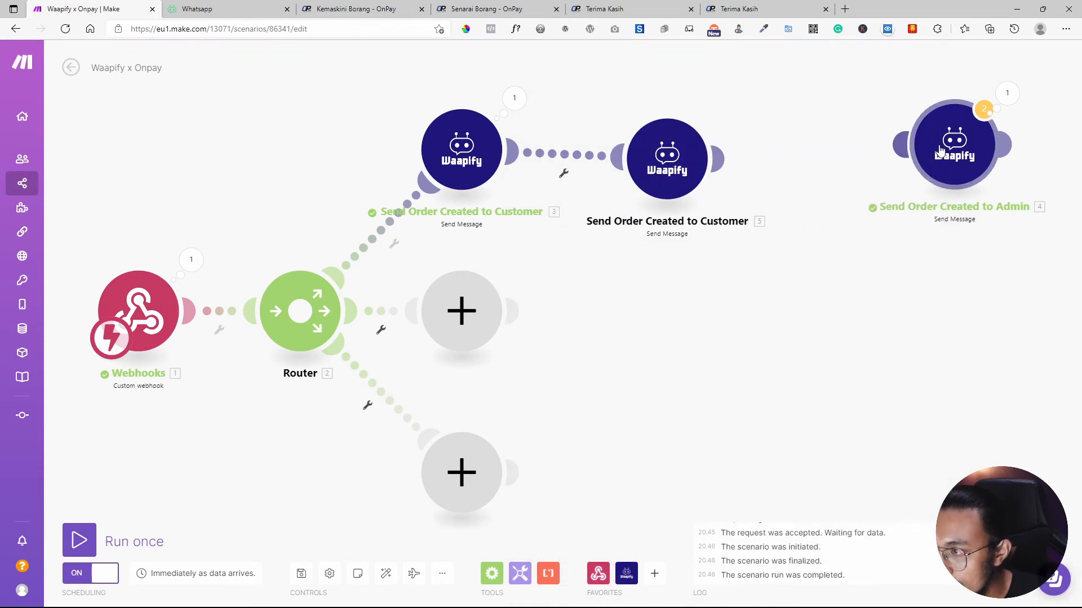
# Rename the copy to 'Send Invoice', then delete that module.
pyautogui.rightClick(680, 158)
pyautogui.click(717, 217)
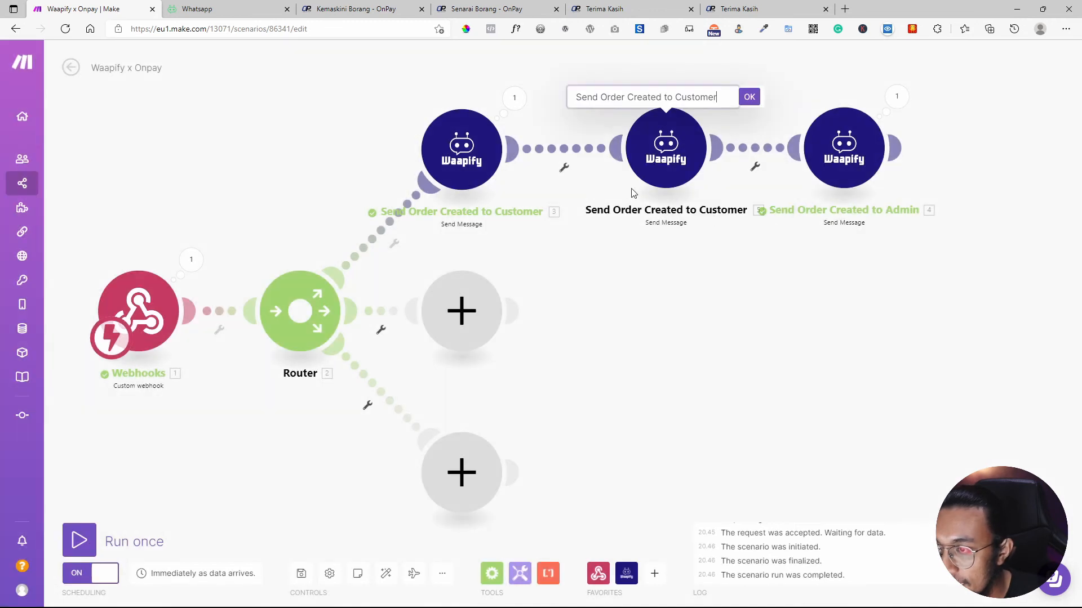
pyautogui.doubleClick(679, 98)
pyautogui.press('BackSpace')
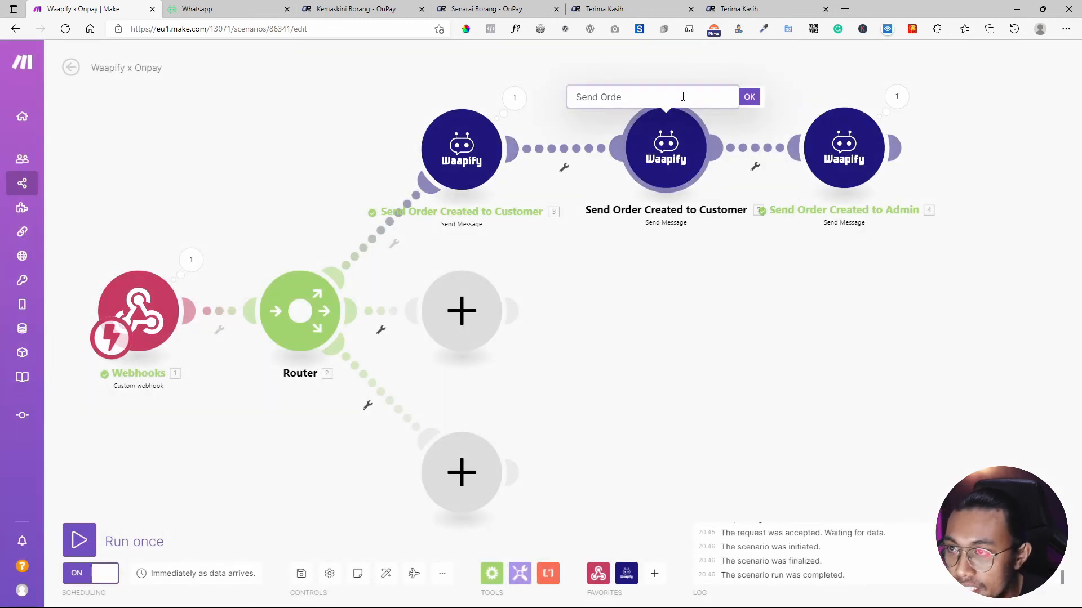
pyautogui.press('BackSpace')
pyautogui.press('BackSpace')
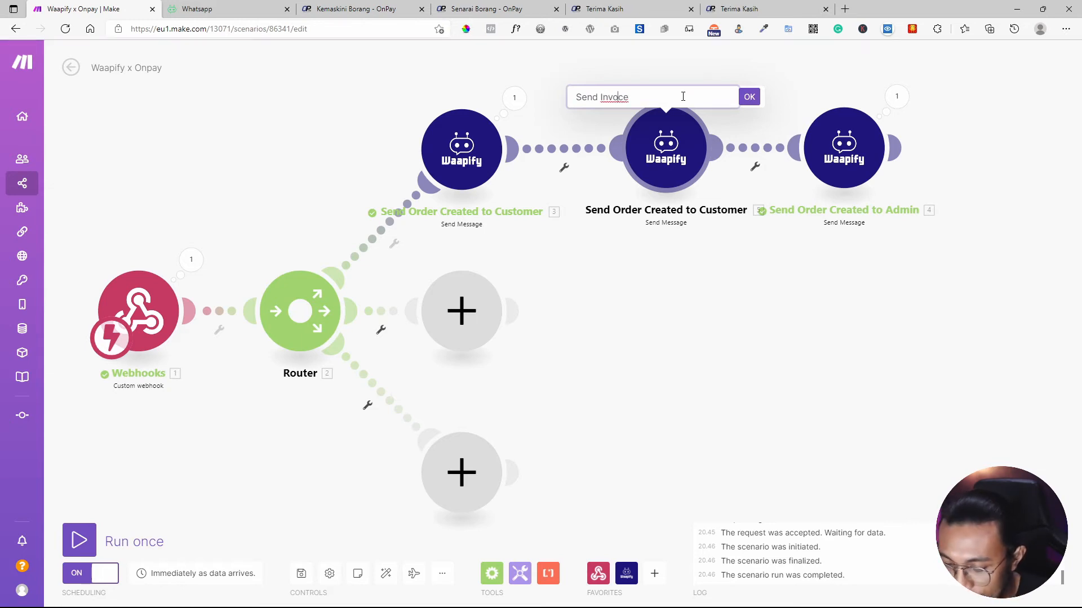
pyautogui.write('Invoice')
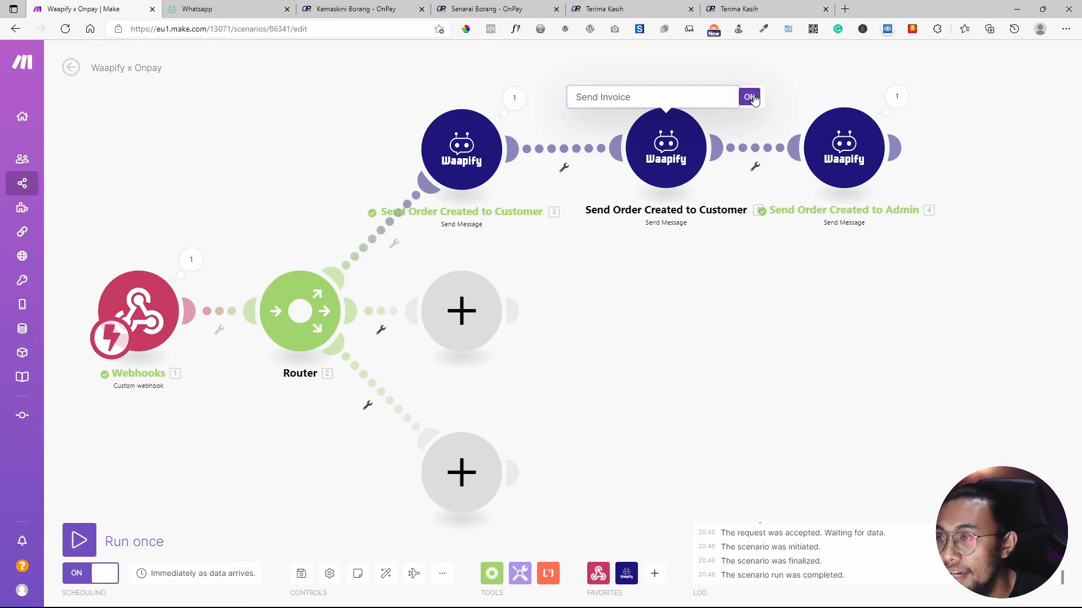
pyautogui.click(749, 97)
pyautogui.rightClick(672, 164)
pyautogui.click(696, 305)
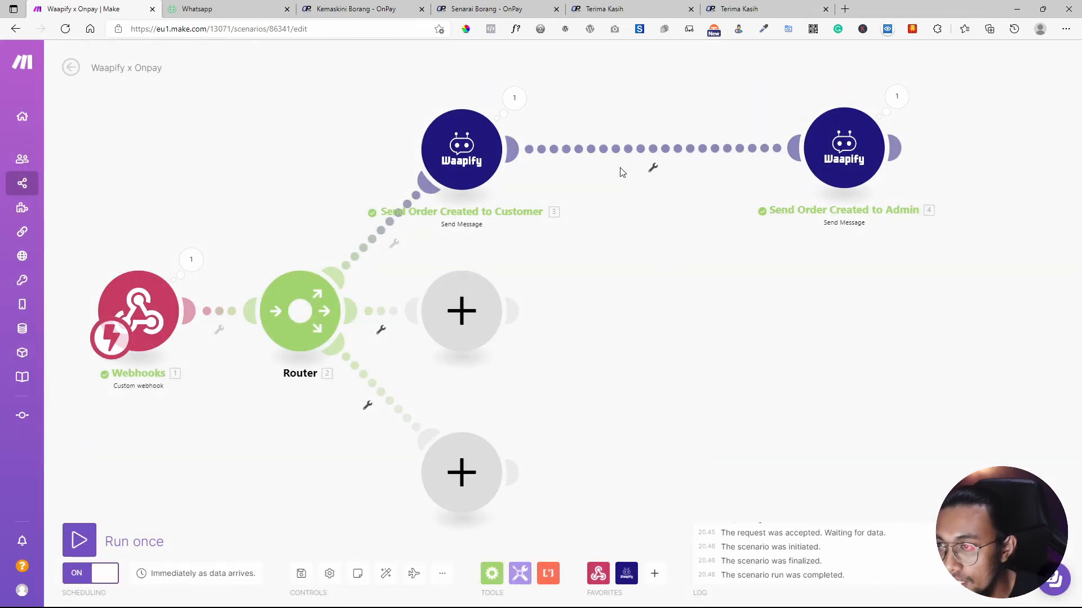
# Add a Waapify Send File URL module between the message modules and name it 'send invoice'.
pyautogui.rightClick(637, 232)
pyautogui.click(587, 441)
pyautogui.click(625, 573)
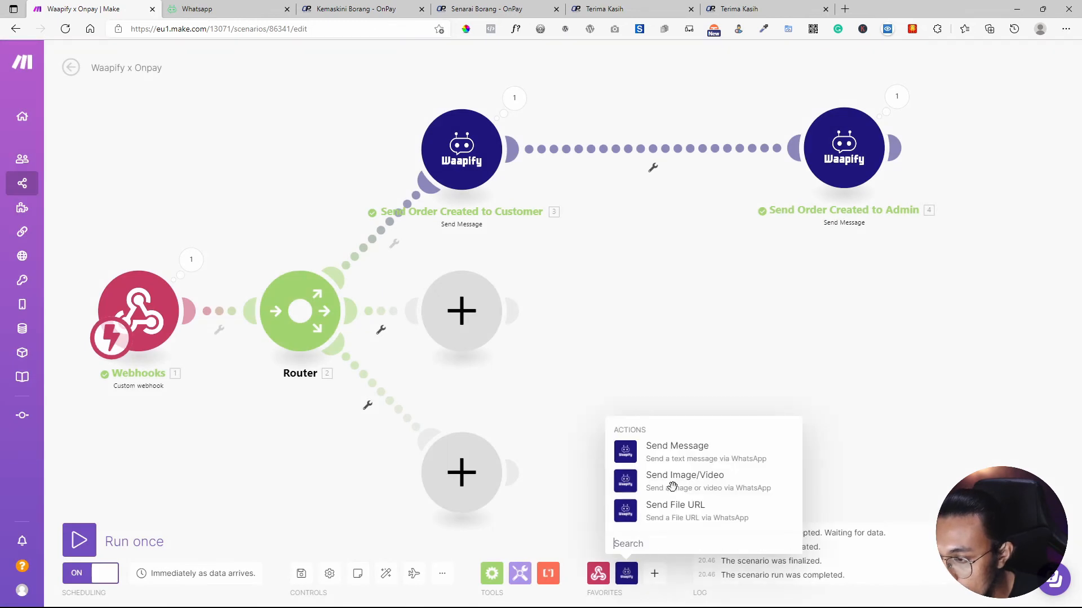
pyautogui.moveTo(647, 503); pyautogui.dragTo(667, 163)
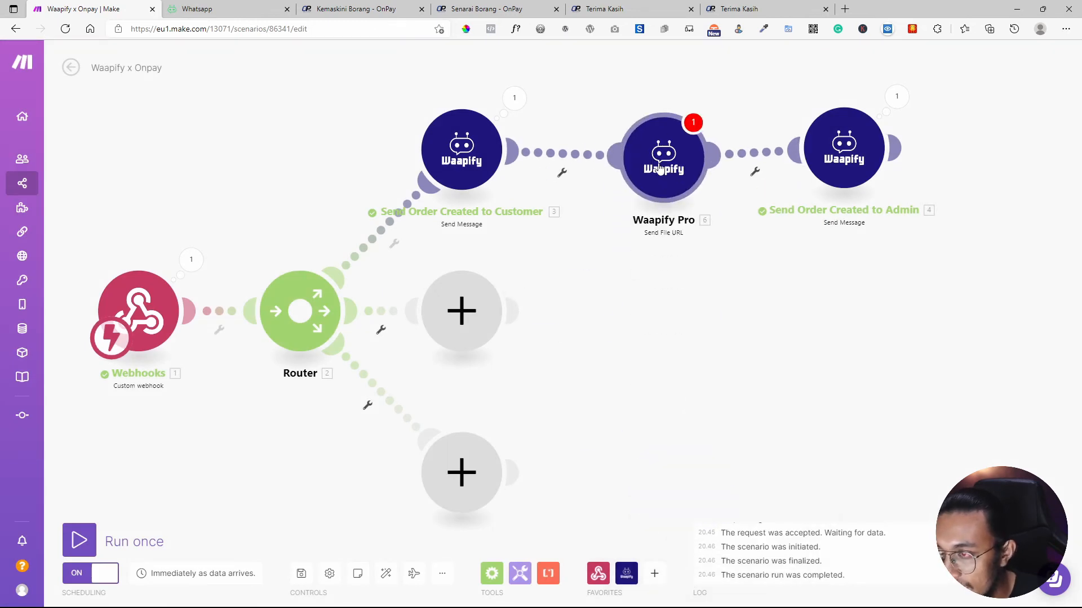
pyautogui.rightClick(670, 195)
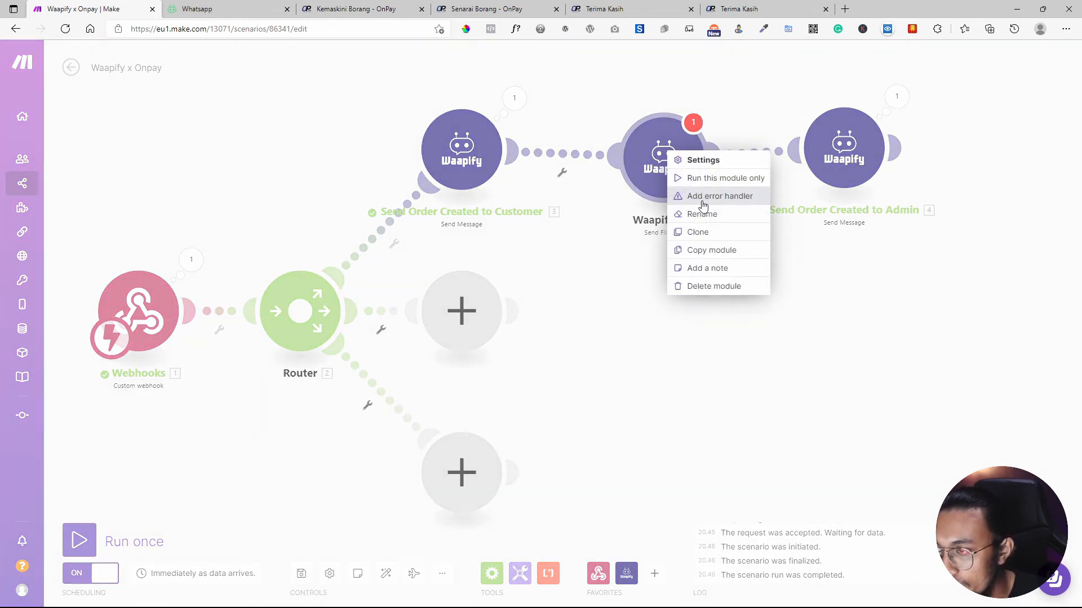
pyautogui.click(702, 213)
pyautogui.write('send invoice')
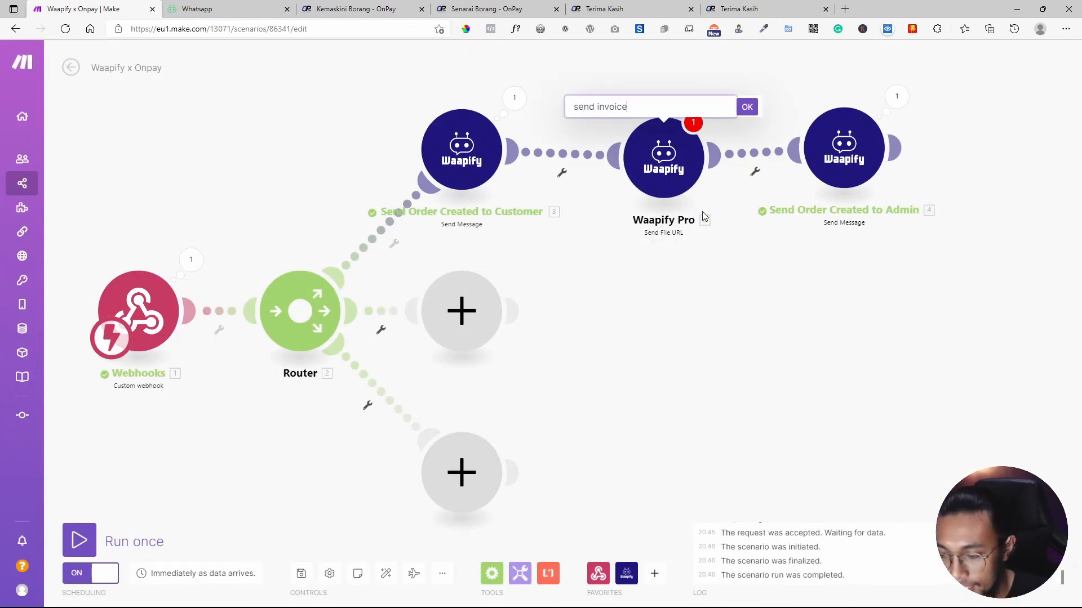
pyautogui.click(747, 107)
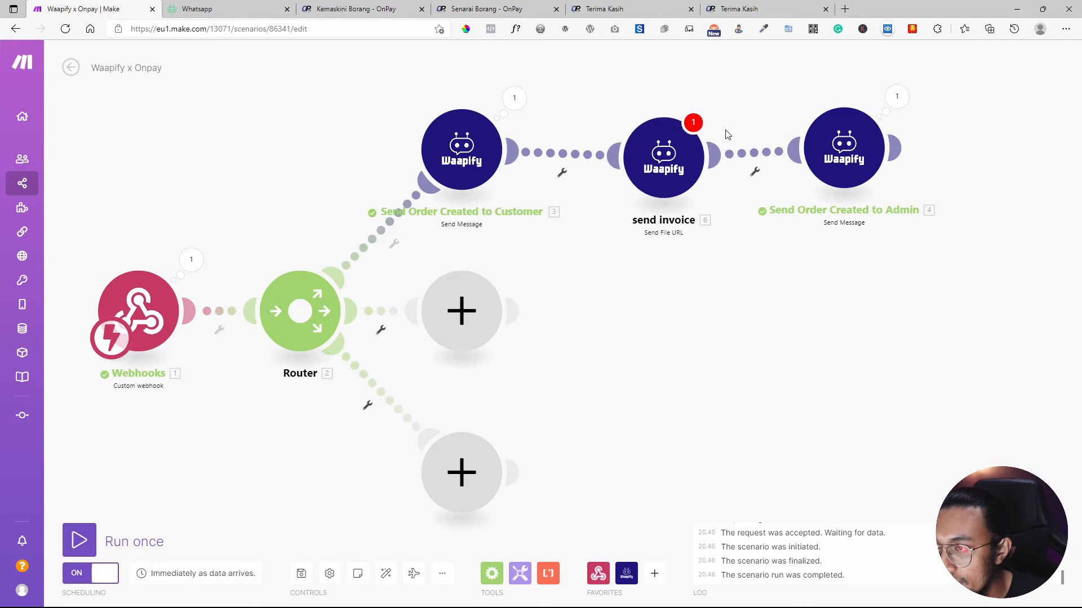
# Copy the access token from the customer message module into send invoice.
pyautogui.click(654, 161)
pyautogui.click(474, 128)
pyautogui.click(592, 111)
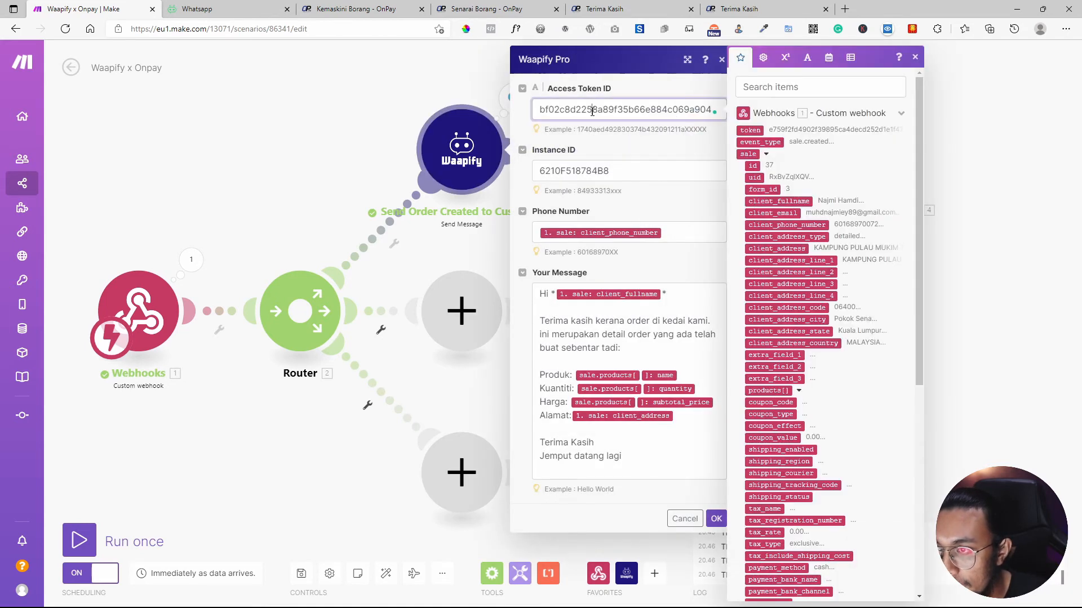
pyautogui.doubleClick(626, 111)
pyautogui.hotkey('ctrl', 'c')
pyautogui.click(1068, 402)
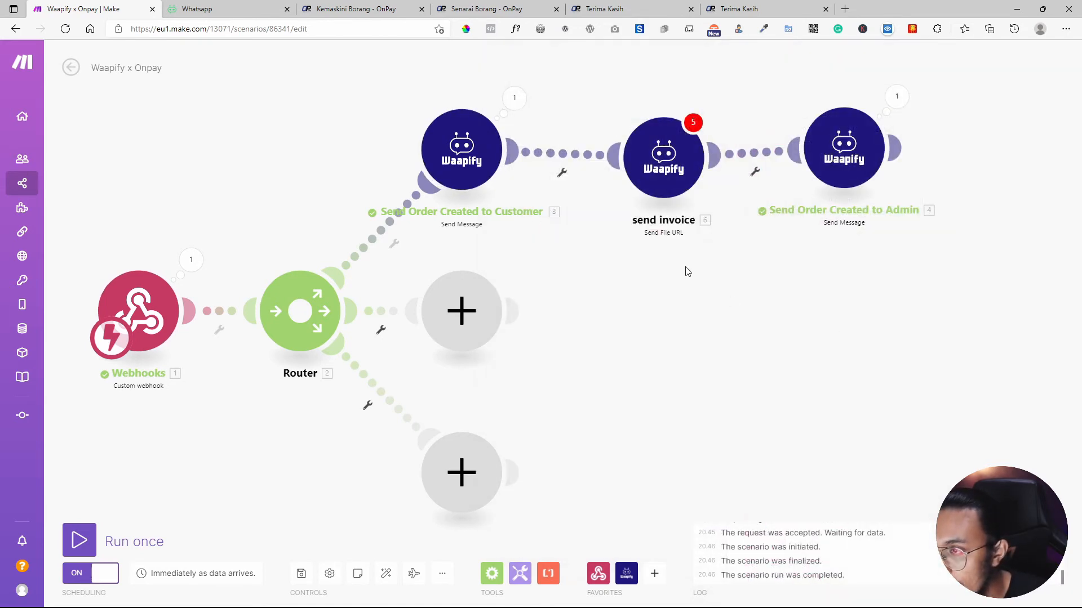
pyautogui.click(683, 186)
pyautogui.click(804, 110)
pyautogui.hotkey('ctrl', 'v')
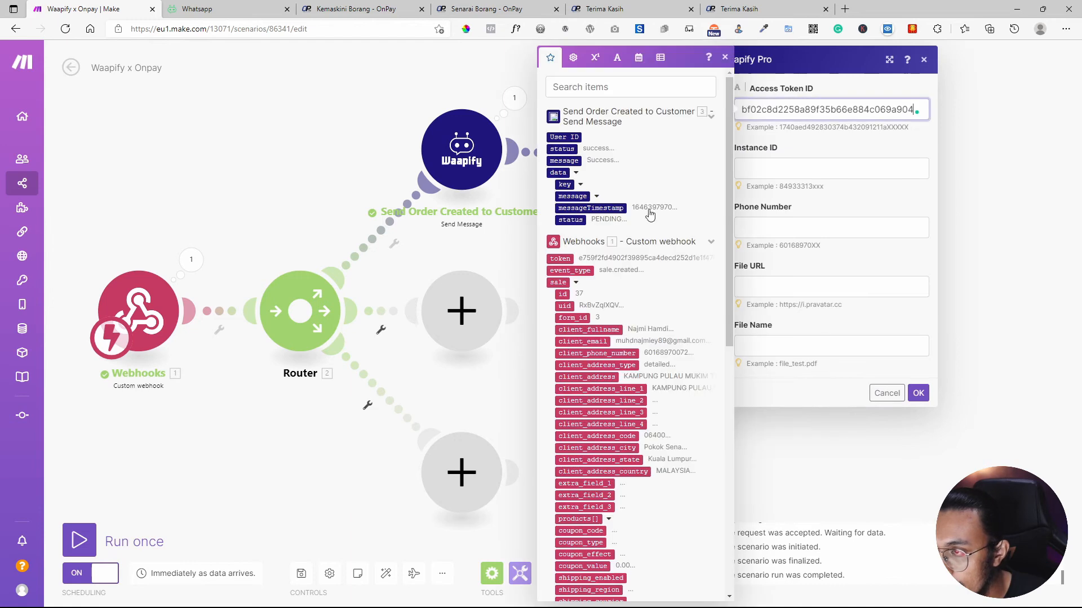
# Copy the instance ID from the customer message module into send invoice.
pyautogui.click(462, 149)
pyautogui.doubleClick(590, 172)
pyautogui.hotkey('ctrl', 'c')
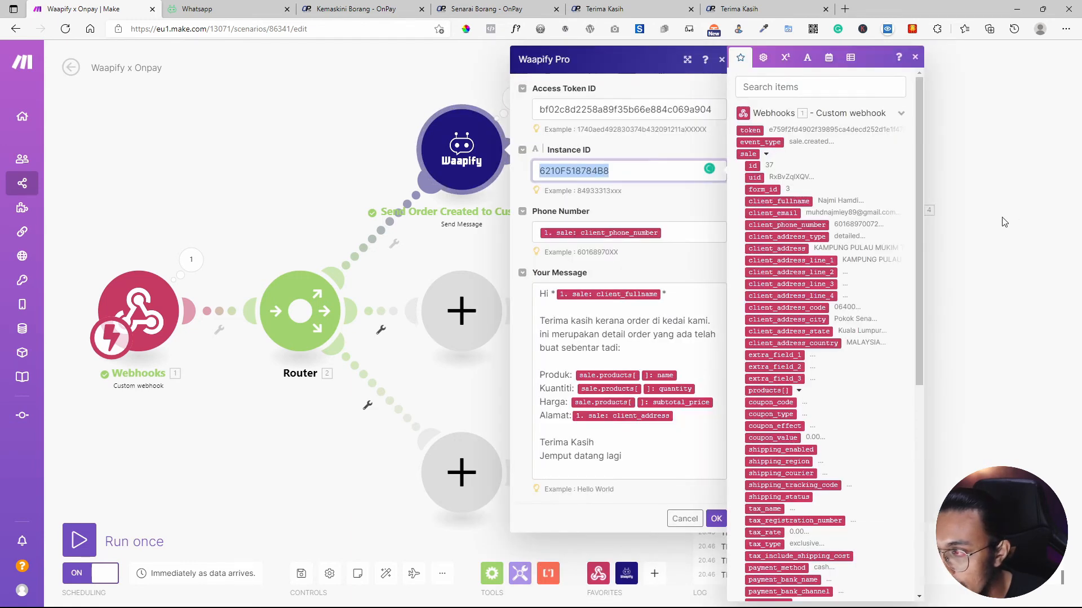
pyautogui.click(989, 155)
pyautogui.click(661, 161)
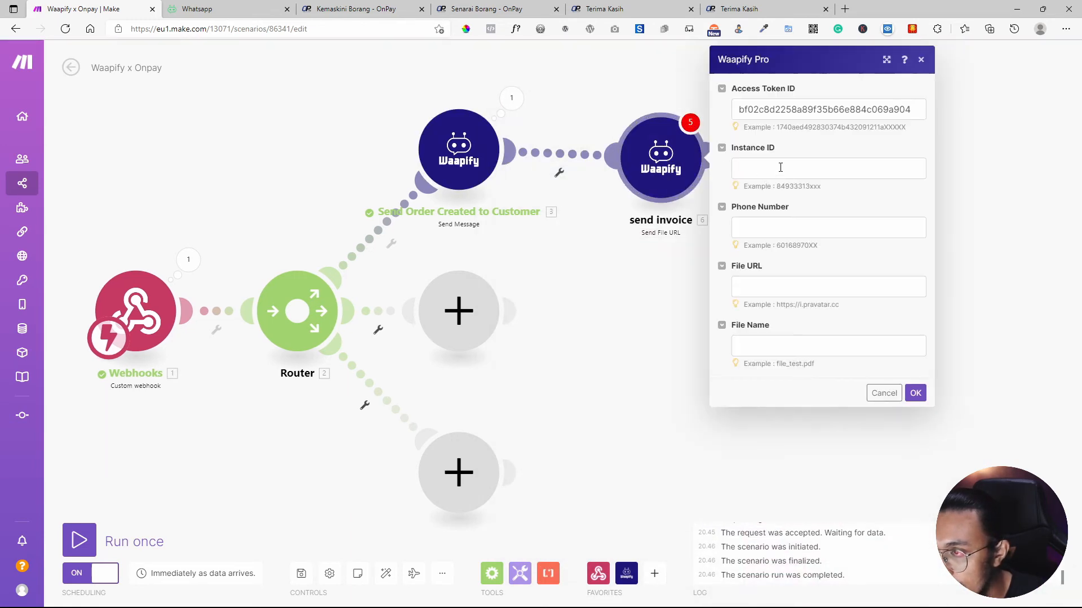
pyautogui.click(780, 167)
pyautogui.hotkey('ctrl', 'v')
pyautogui.click(1010, 206)
# Map client_phone_number into the send invoice phone number field.
pyautogui.click(663, 192)
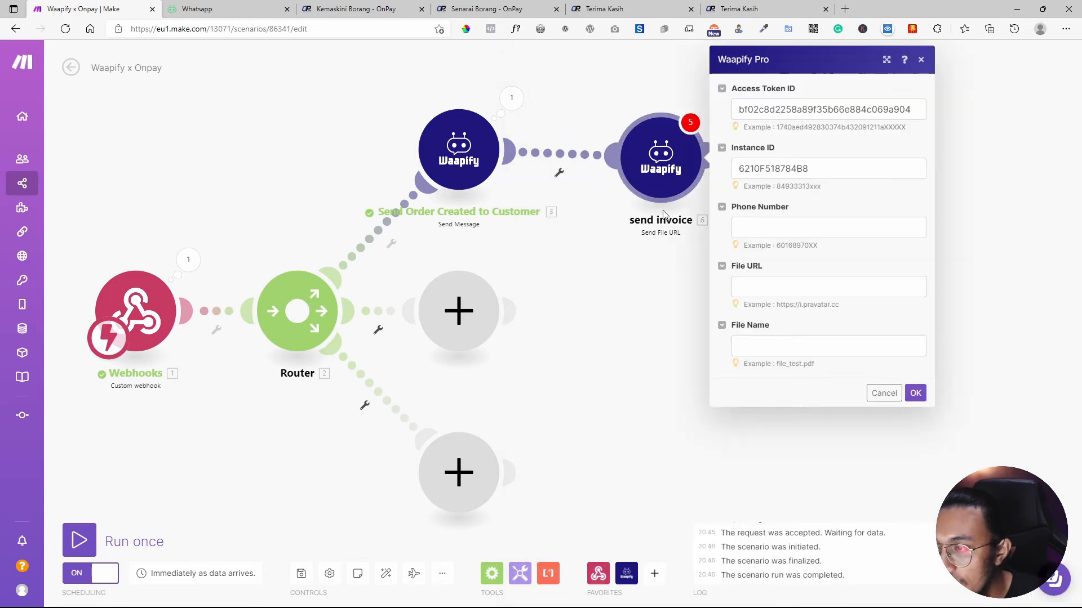
pyautogui.click(821, 225)
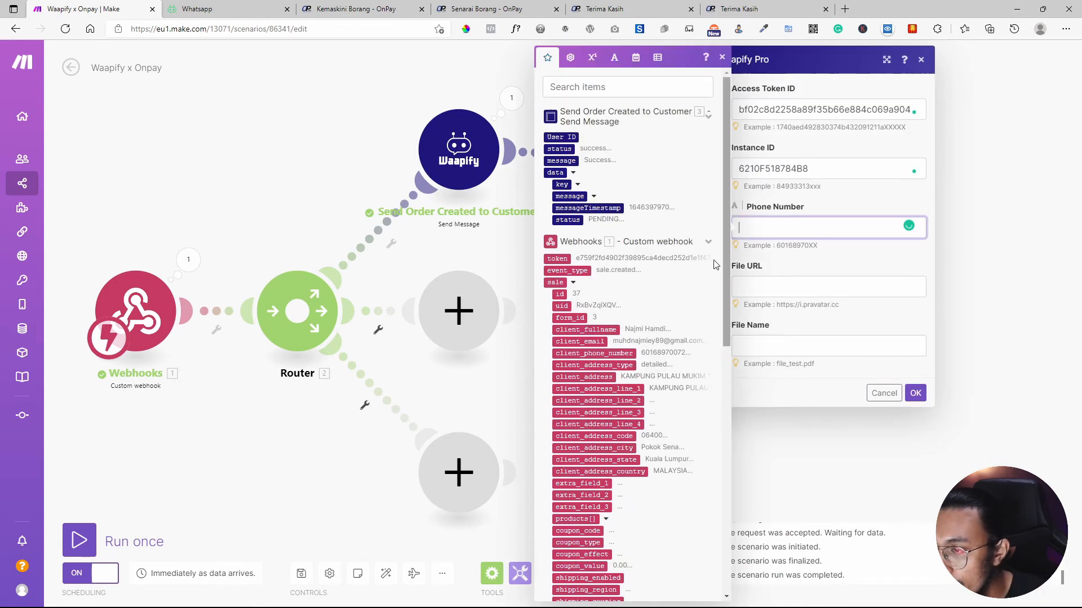
pyautogui.click(610, 353)
pyautogui.click(749, 292)
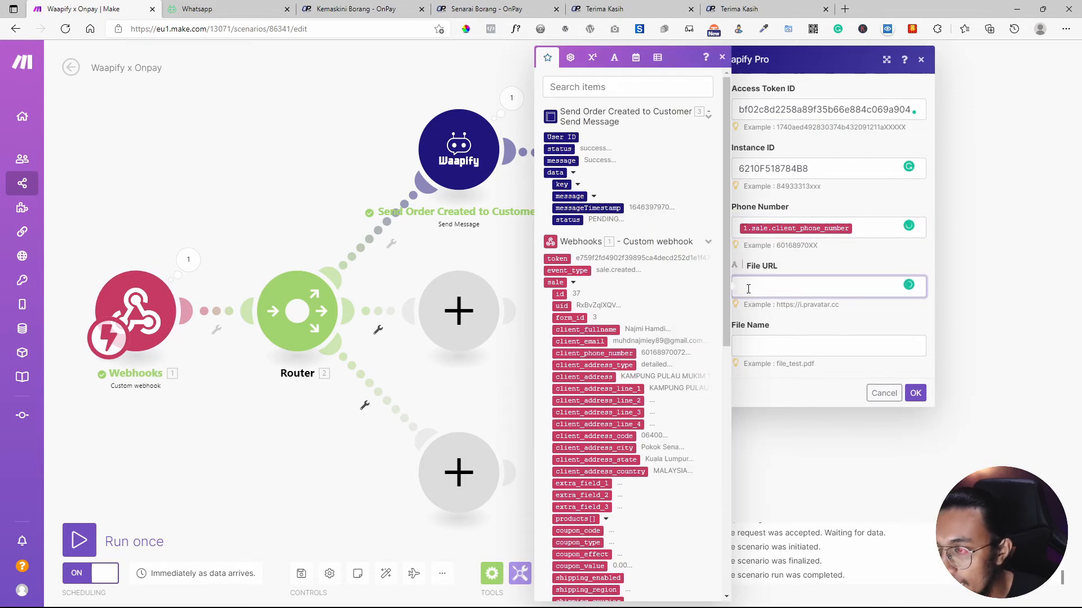
pyautogui.scroll(-9, 620, 316)
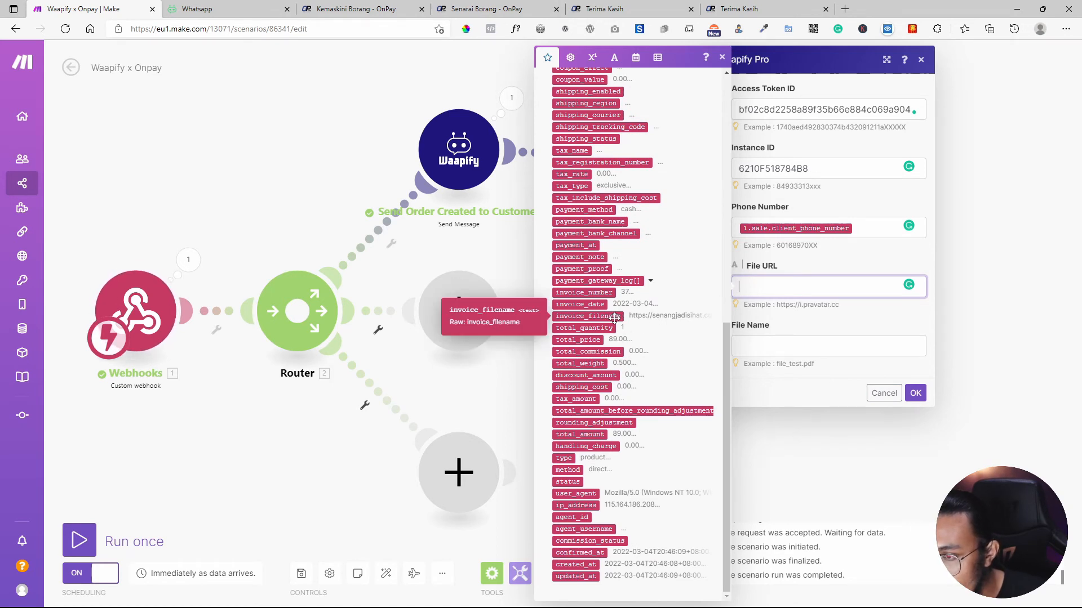
pyautogui.scroll(6, 616, 327)
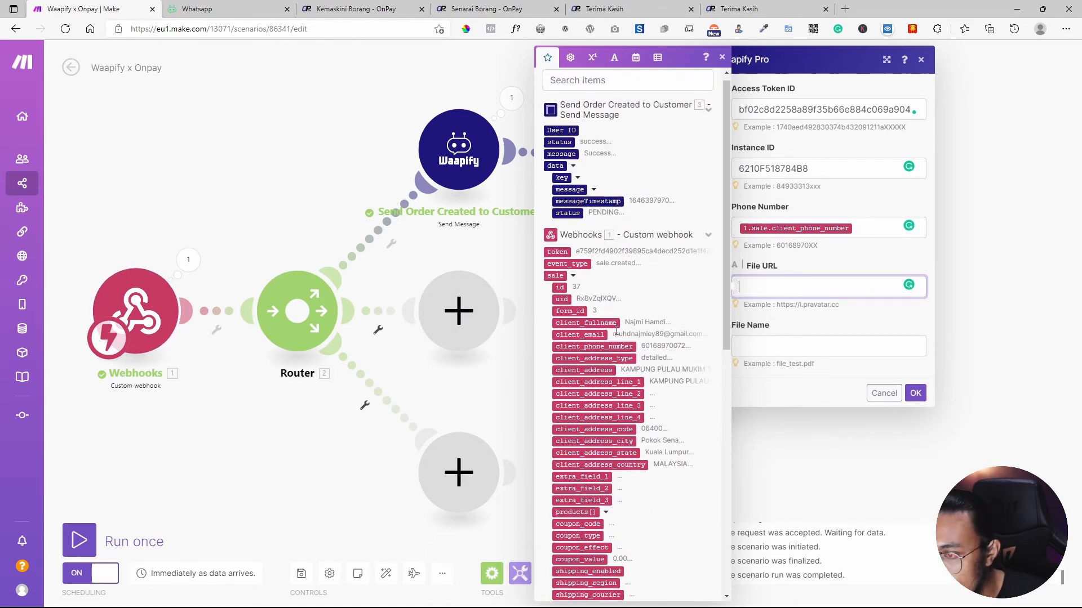
pyautogui.scroll(-5, 619, 338)
# Set the file name to invoice_number followed by [invoice_date].
pyautogui.click(766, 346)
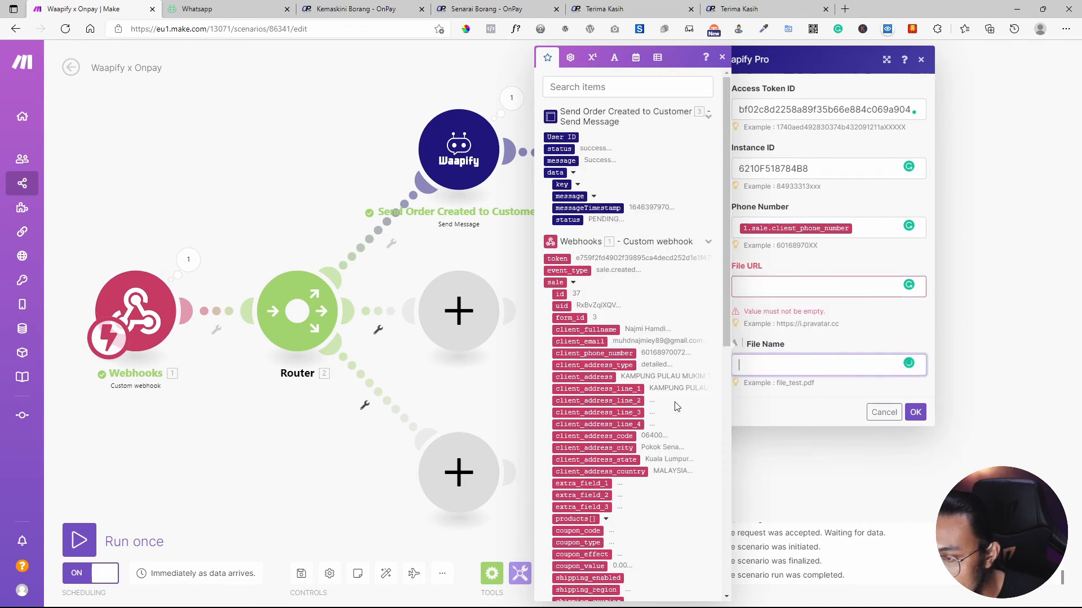
pyautogui.scroll(-3, 656, 378)
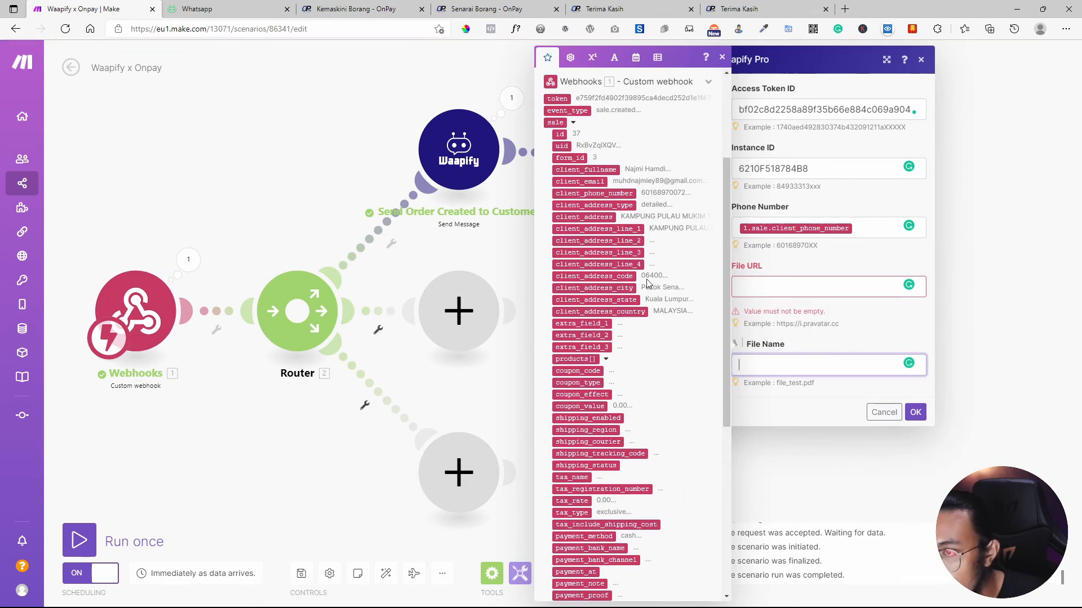
pyautogui.scroll(3, 648, 283)
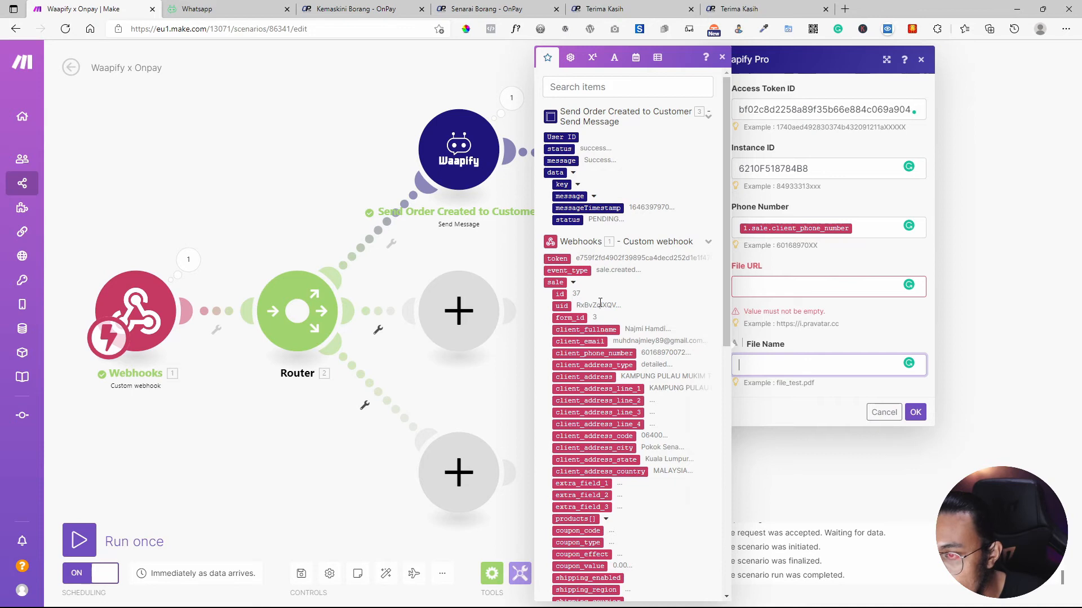
pyautogui.scroll(-9, 600, 303)
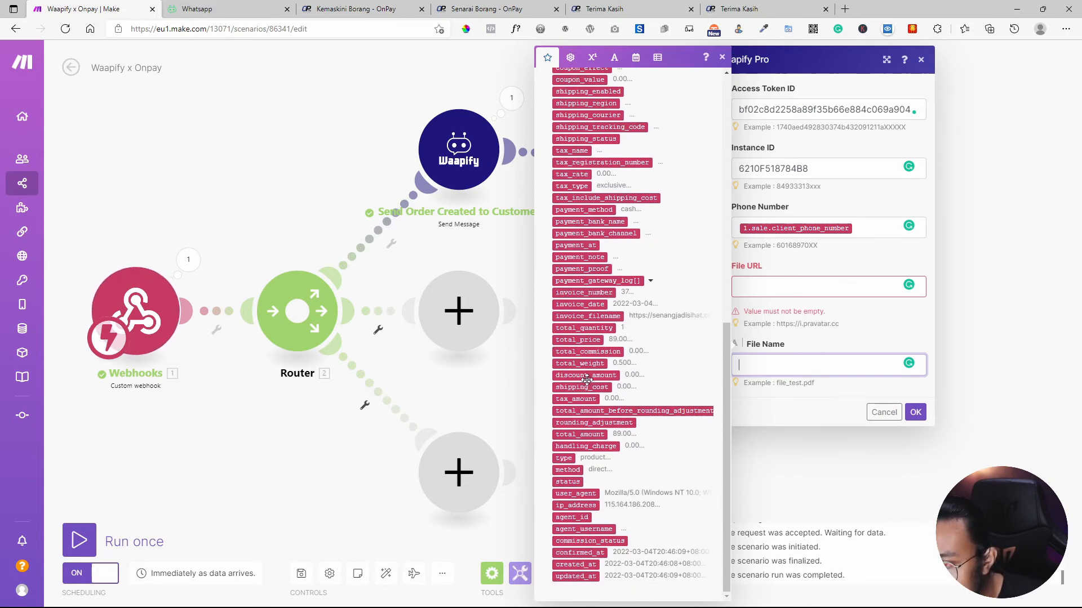
pyautogui.click(589, 292)
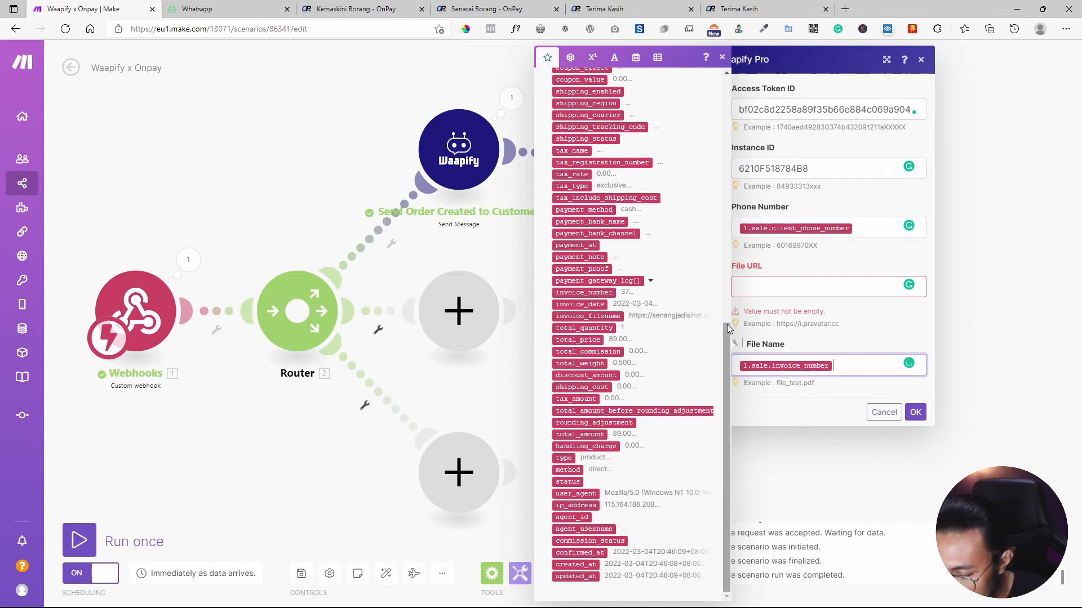
pyautogui.write('[]')
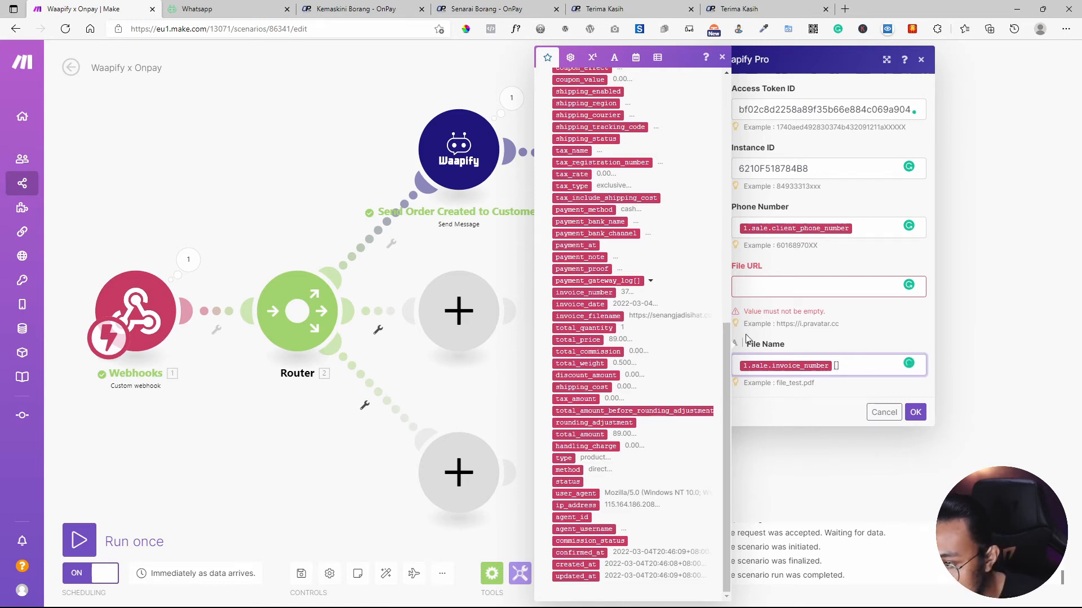
pyautogui.click(589, 306)
# Map the sale's invoice_filename into File URL and confirm the module.
pyautogui.click(761, 290)
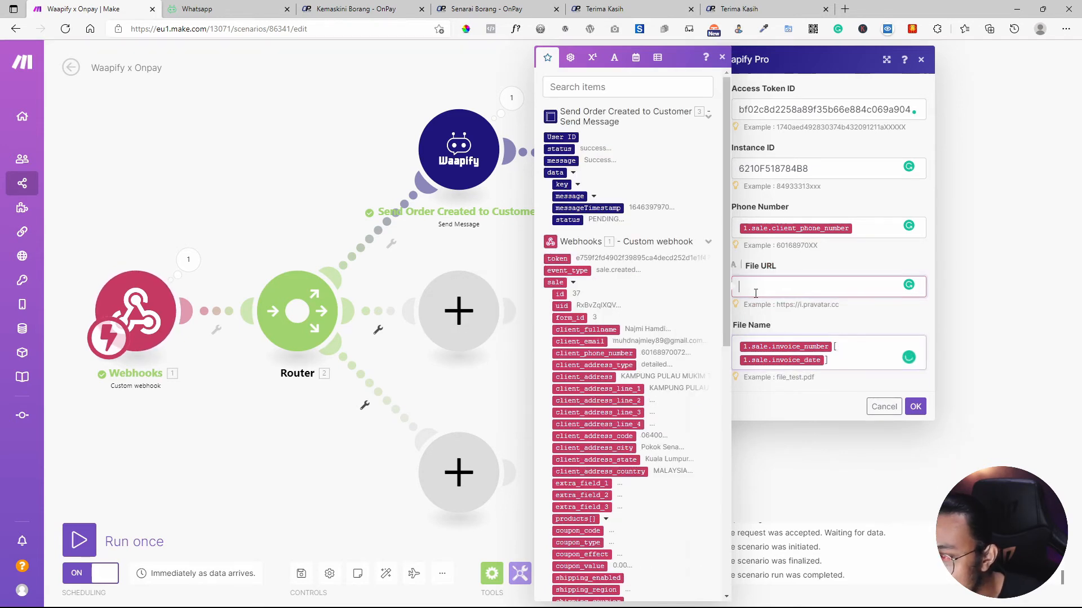
pyautogui.scroll(-5, 653, 411)
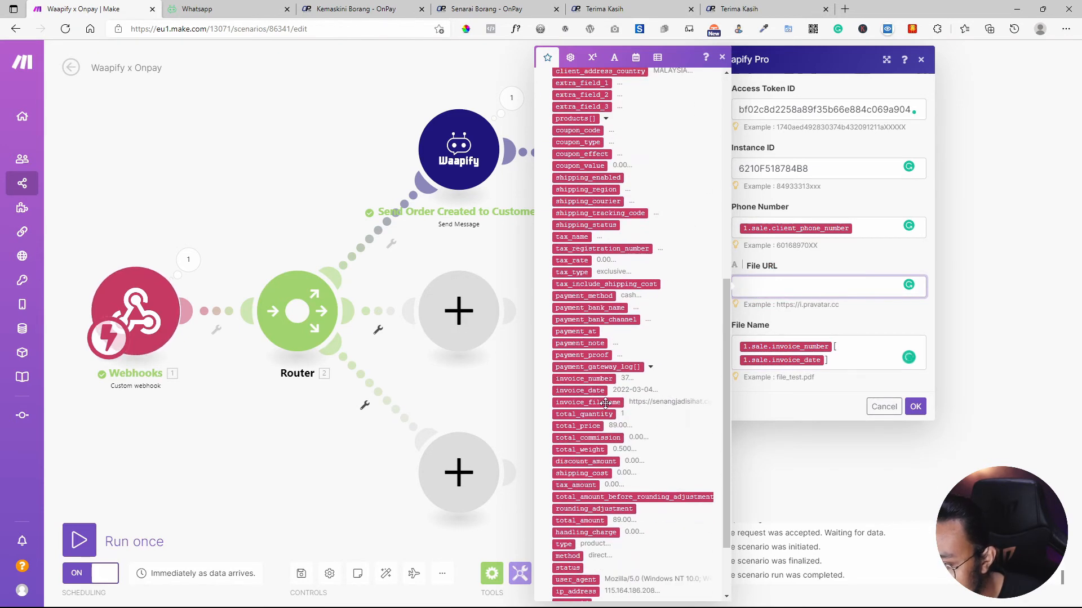
pyautogui.click(604, 402)
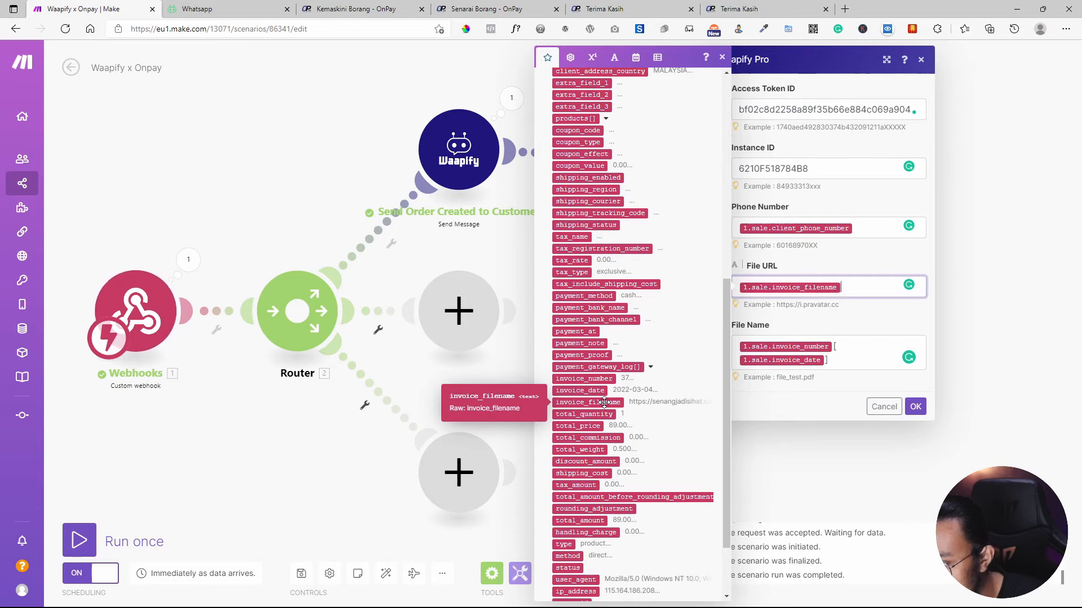
pyautogui.click(916, 411)
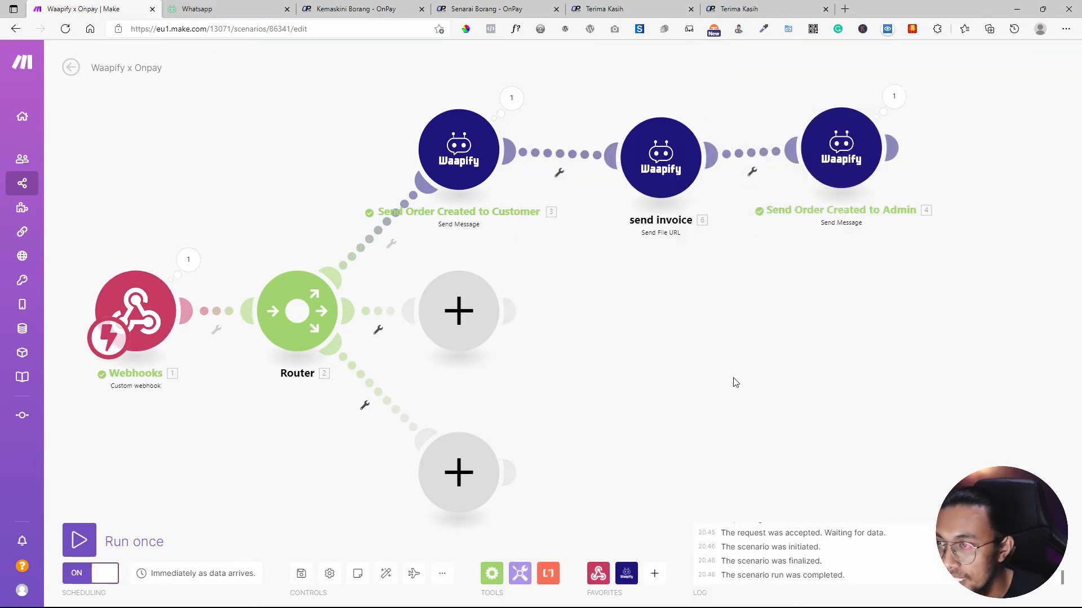
# Nudge the send invoice module, run the scenario once, and switch to OnPay's Senarai Borang list.
pyautogui.moveTo(670, 137); pyautogui.dragTo(666, 119)
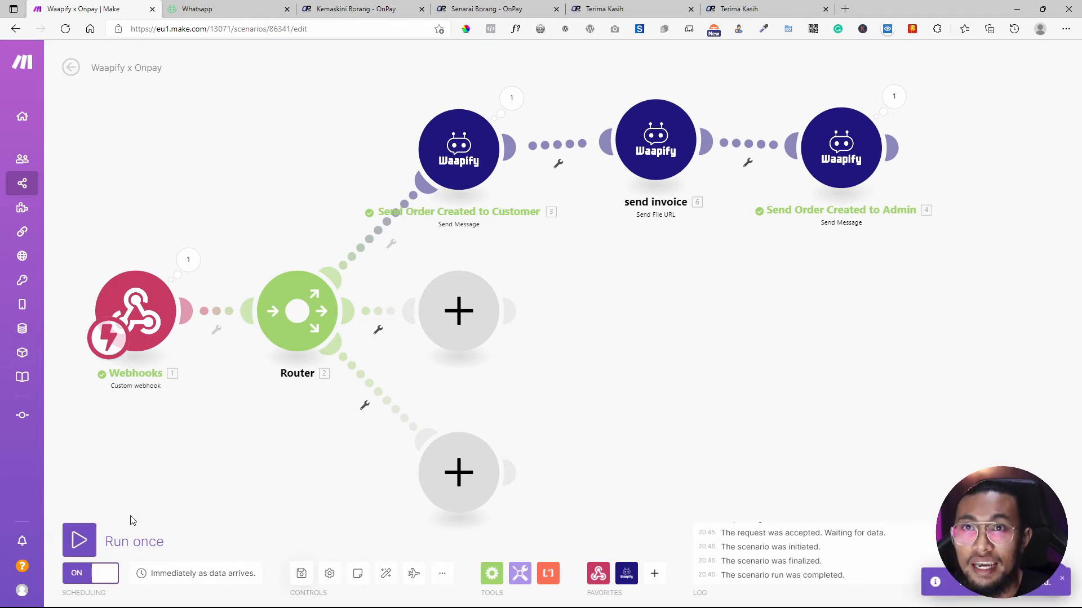
pyautogui.click(79, 541)
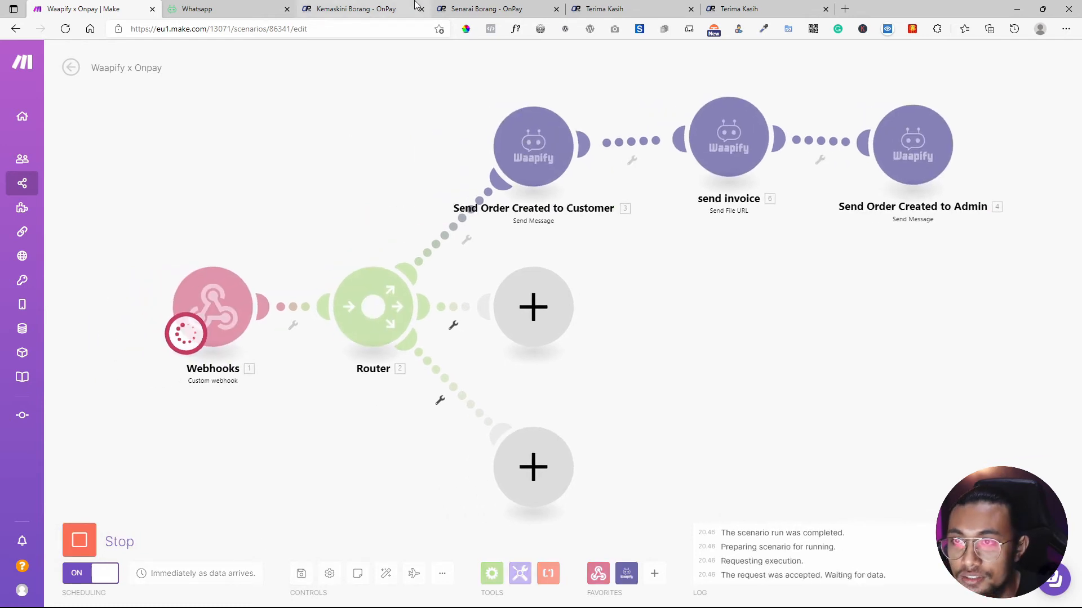
pyautogui.click(536, 9)
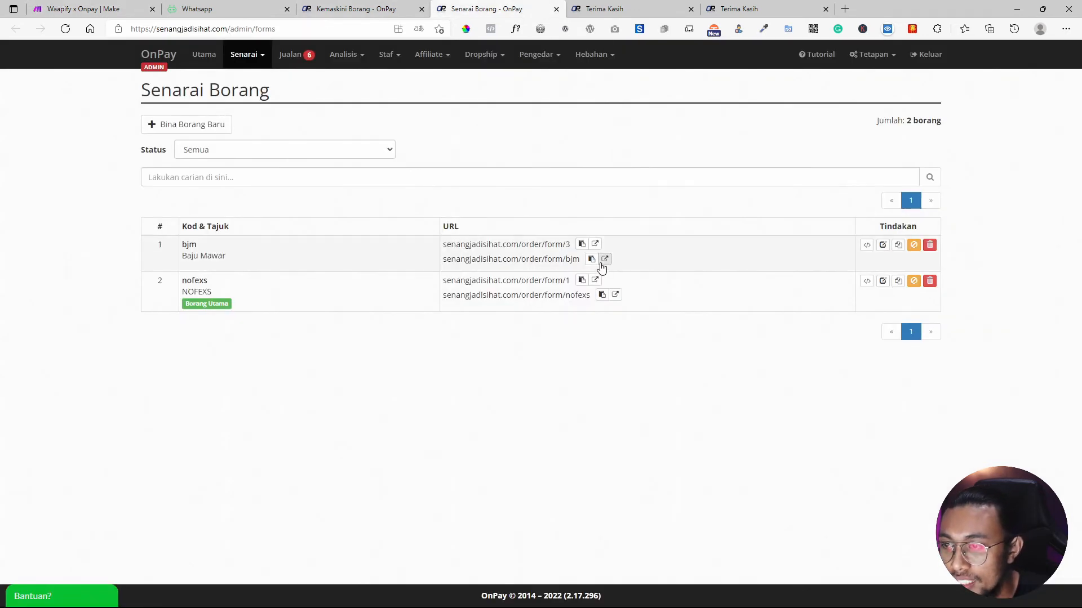
# Submit a Baju Mawar test order on the bjm form using the saved autofill profile.
pyautogui.click(604, 259)
pyautogui.scroll(-6, 586, 328)
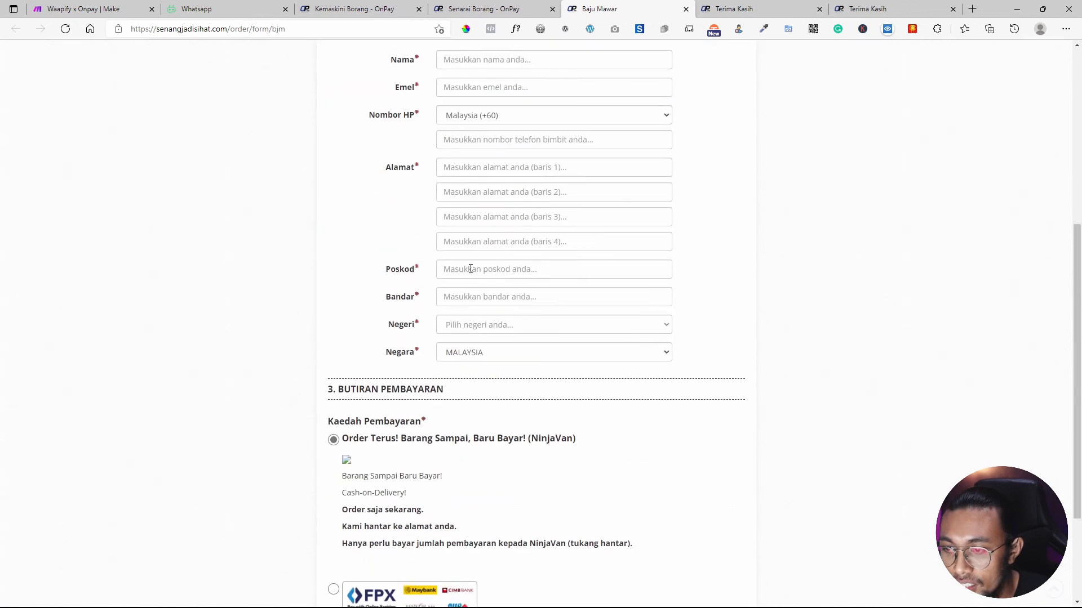
pyautogui.click(474, 56)
pyautogui.click(482, 84)
pyautogui.scroll(-3, 493, 360)
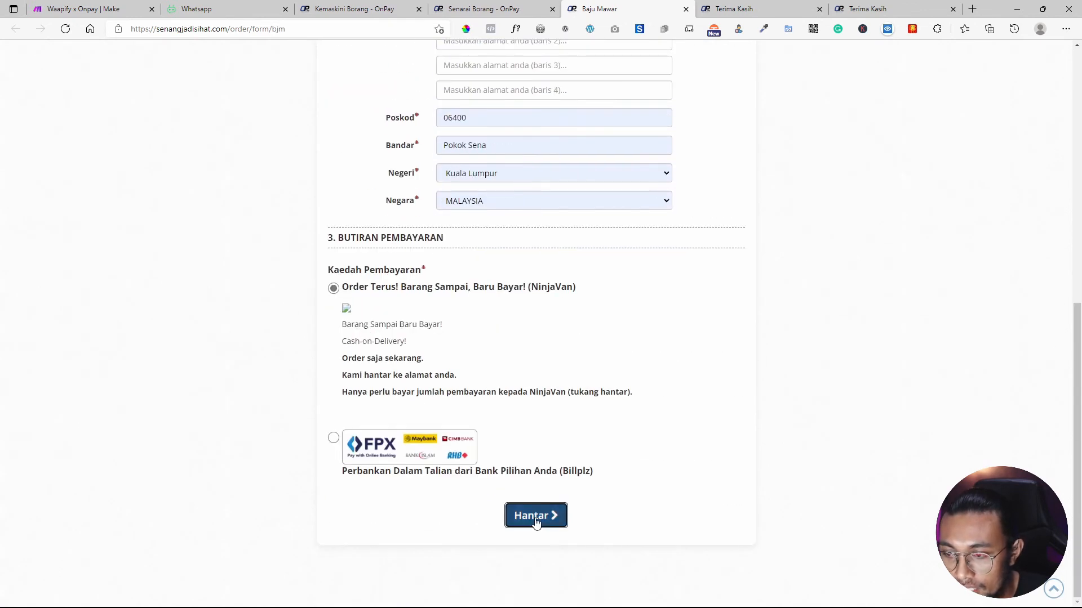
pyautogui.click(535, 516)
pyautogui.click(225, 9)
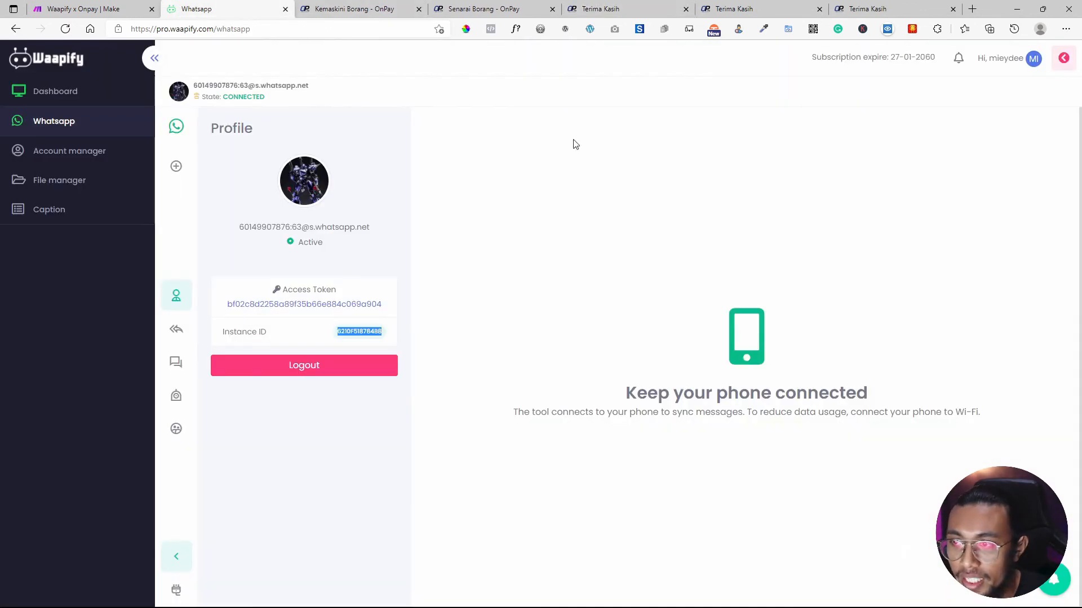
pyautogui.click(84, 9)
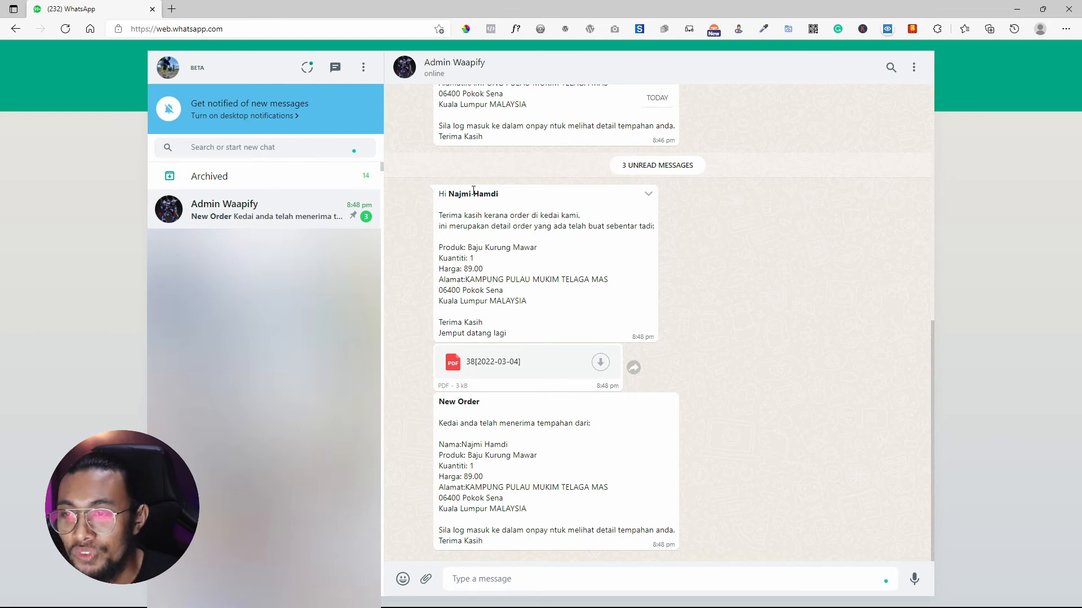
# Review the customer and New Order admin messages and download invoice PDF 38[2022-03-04].
pyautogui.moveTo(436, 194); pyautogui.dragTo(531, 333)
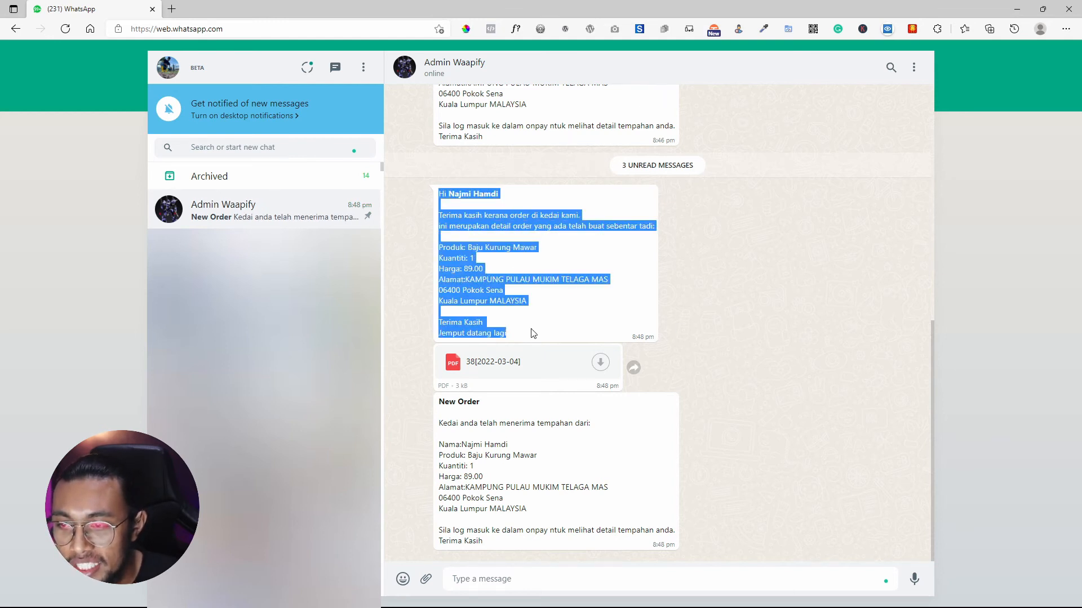
pyautogui.click(601, 364)
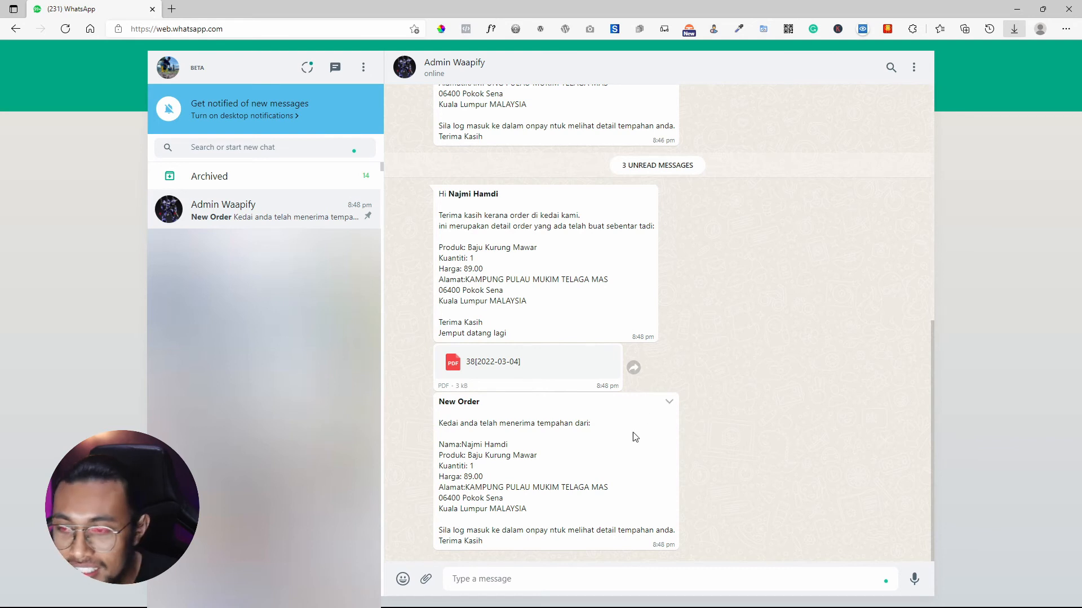
pyautogui.moveTo(438, 402)
pyautogui.mouseDown()
pyautogui.moveTo(487, 423)
pyautogui.moveTo(543, 545)
pyautogui.moveTo(510, 542)
pyautogui.moveTo(435, 404)
pyautogui.mouseUp()
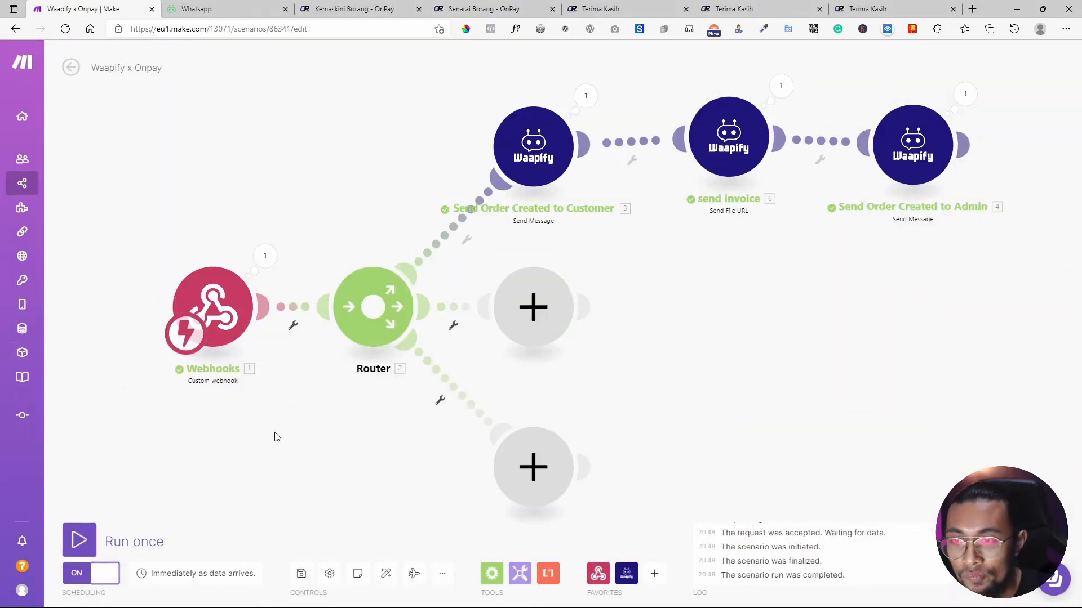
# Shift send invoice, Send Order Created to Admin and Send Order Created to Customer up and right.
pyautogui.moveTo(729, 141); pyautogui.dragTo(753, 126)
pyautogui.moveTo(912, 148); pyautogui.dragTo(934, 133)
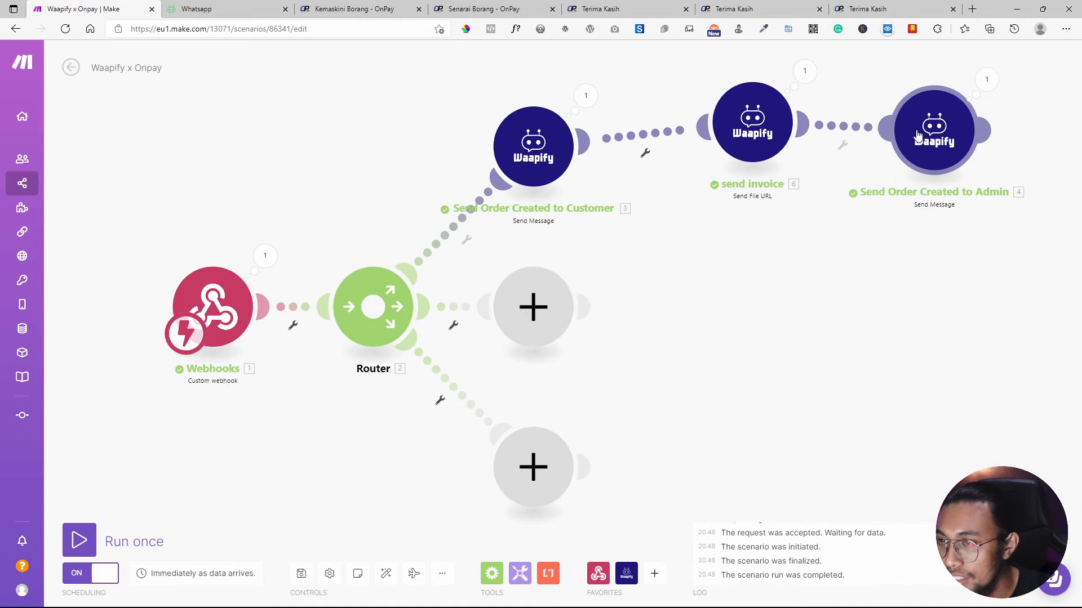
pyautogui.moveTo(494, 161); pyautogui.dragTo(526, 140)
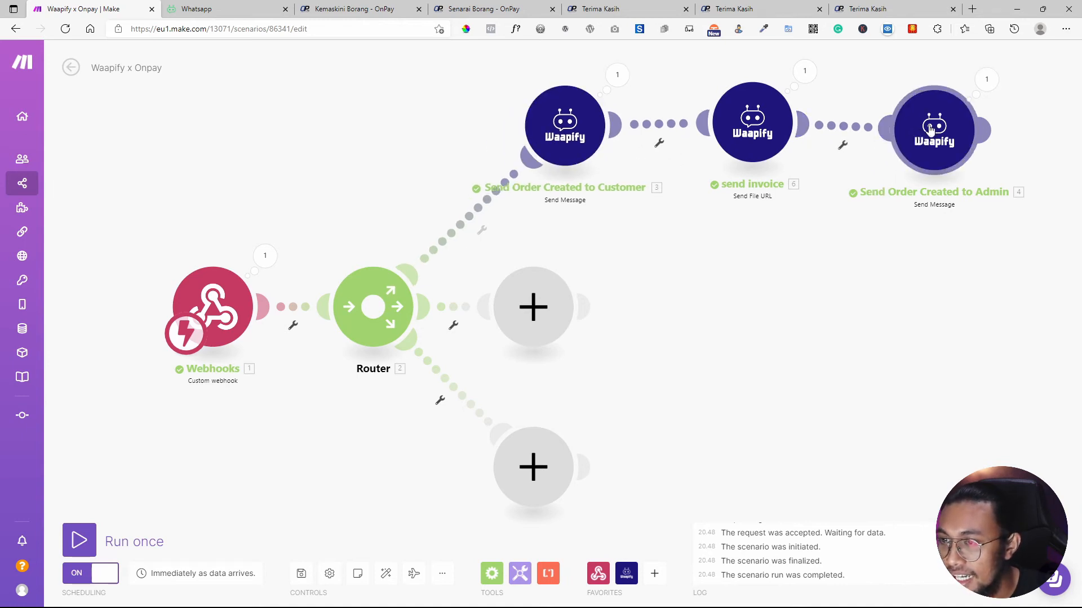
pyautogui.moveTo(935, 135); pyautogui.dragTo(952, 122)
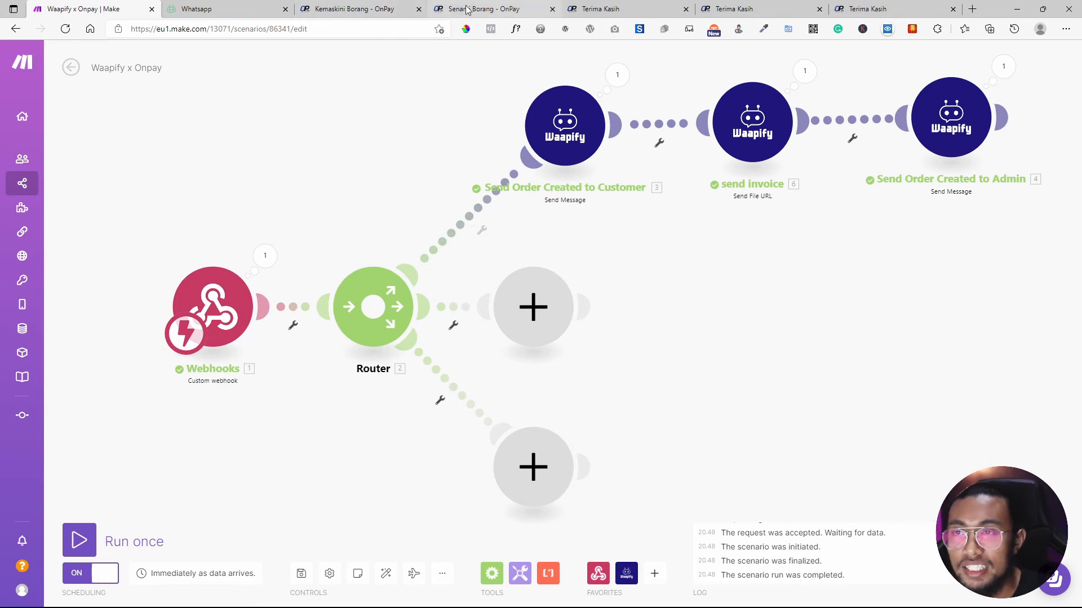
# Toggle the sale.confirmed webhook event on bjm, save the form, and reopen its Webhook tab.
pyautogui.click(381, 9)
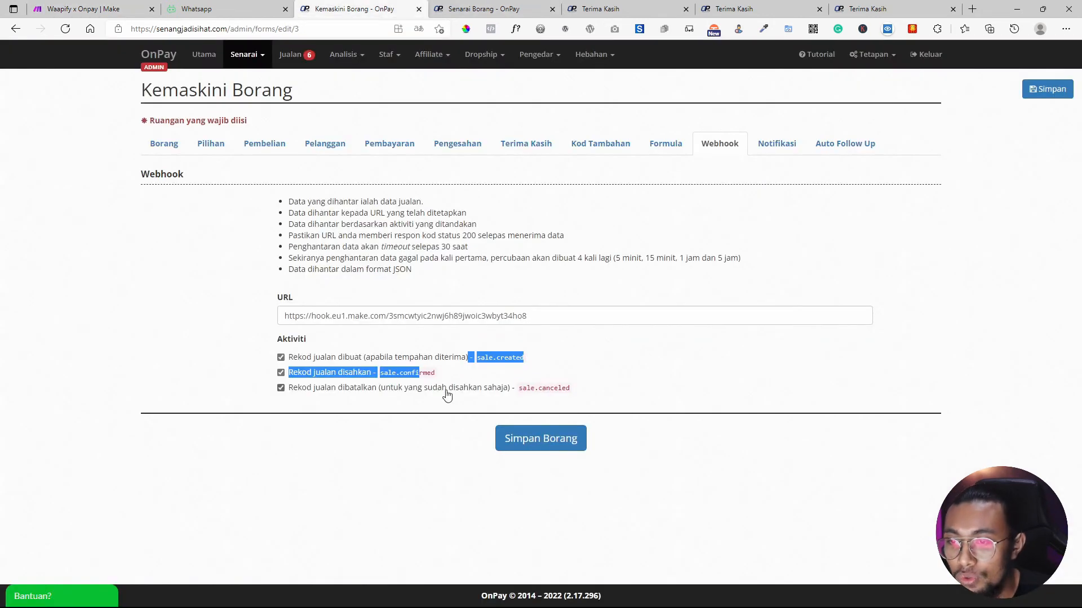
pyautogui.click(371, 377)
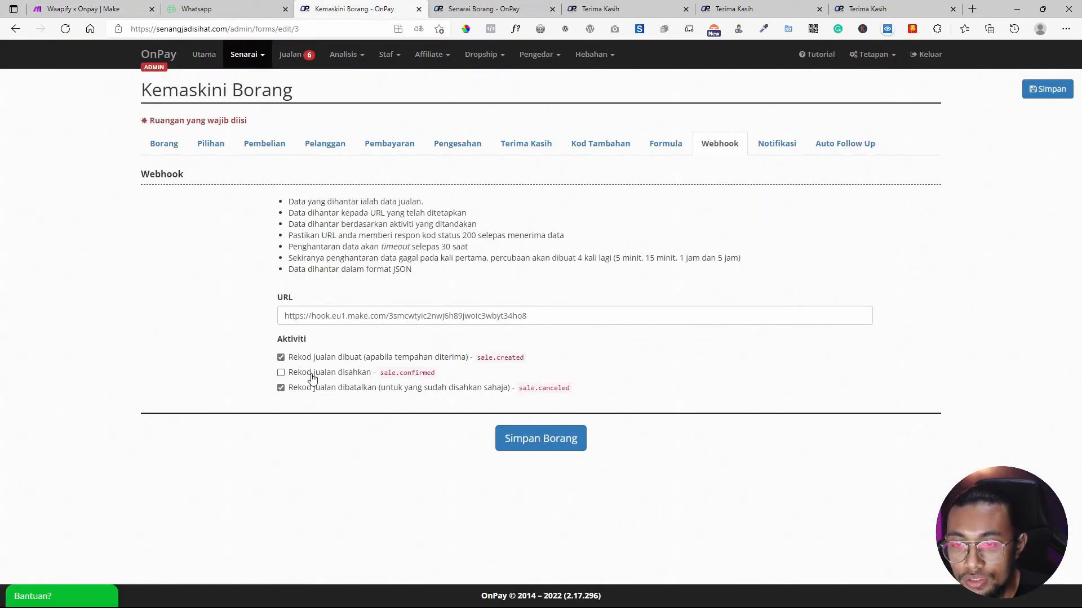
pyautogui.click(538, 444)
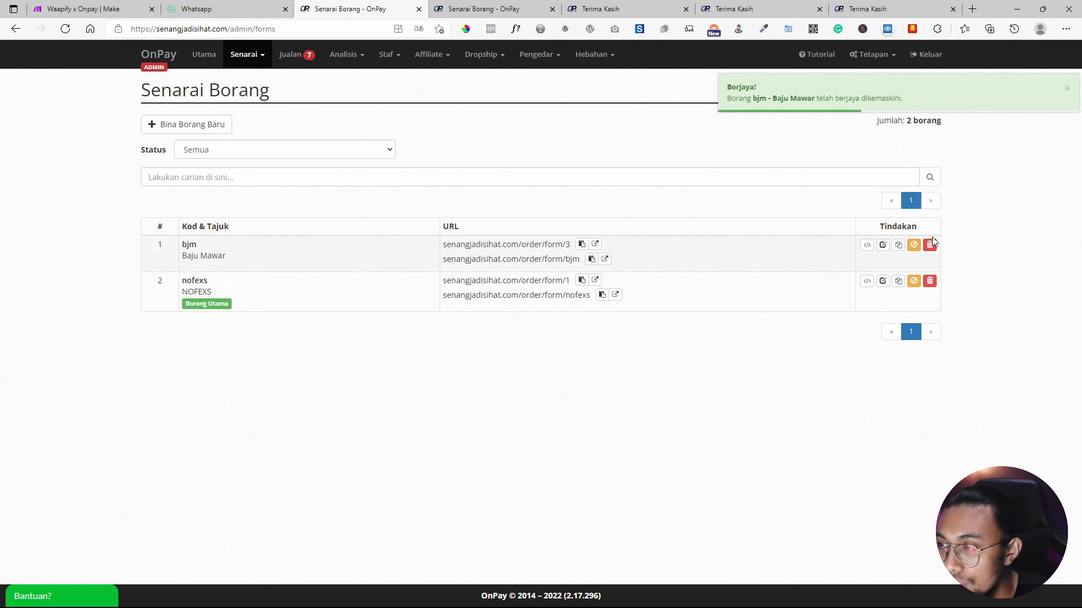
pyautogui.click(883, 244)
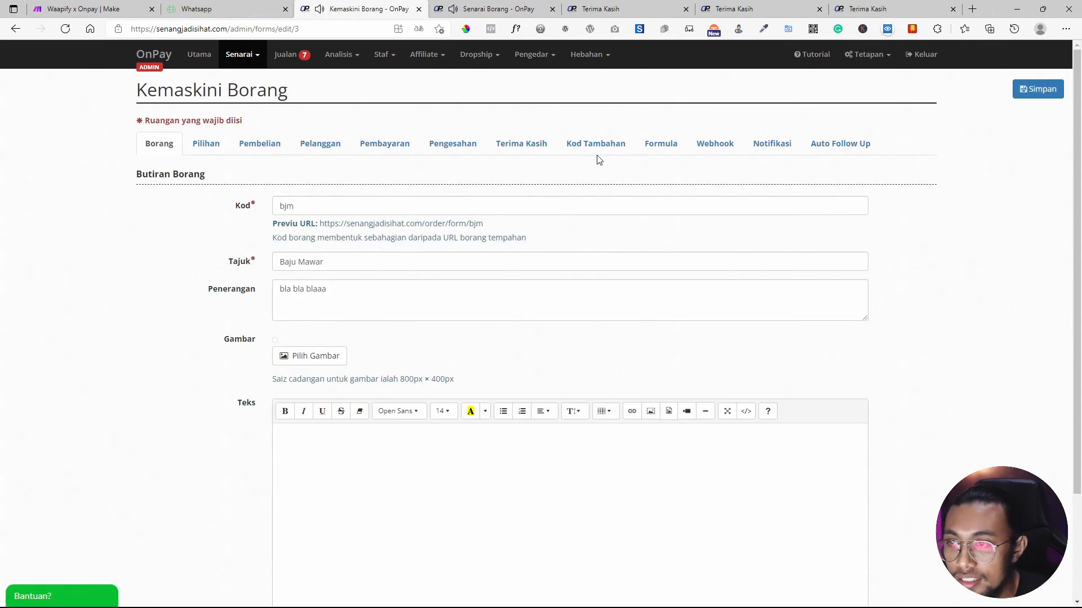
pyautogui.click(715, 144)
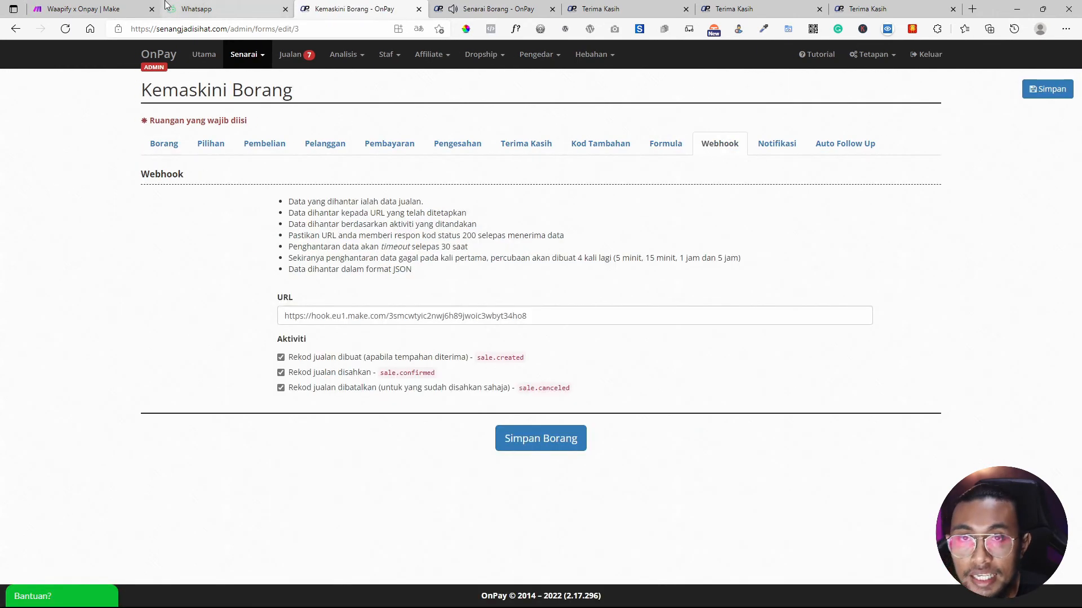
pyautogui.click(84, 9)
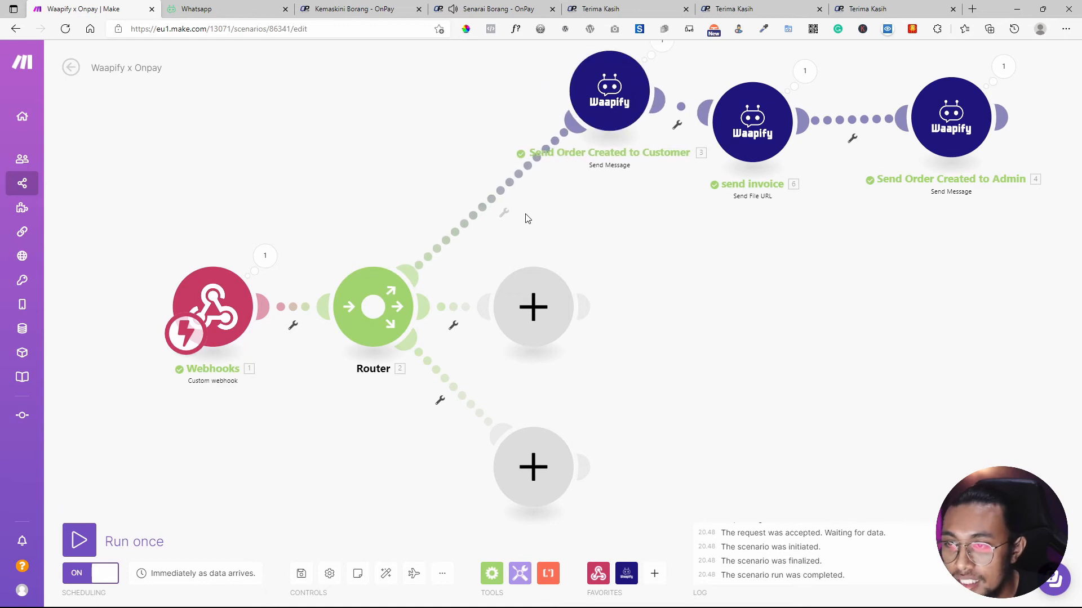
# Start a filter on the top route labelled 'Filer sale created', copying sale.created from OnPay.
pyautogui.click(504, 212)
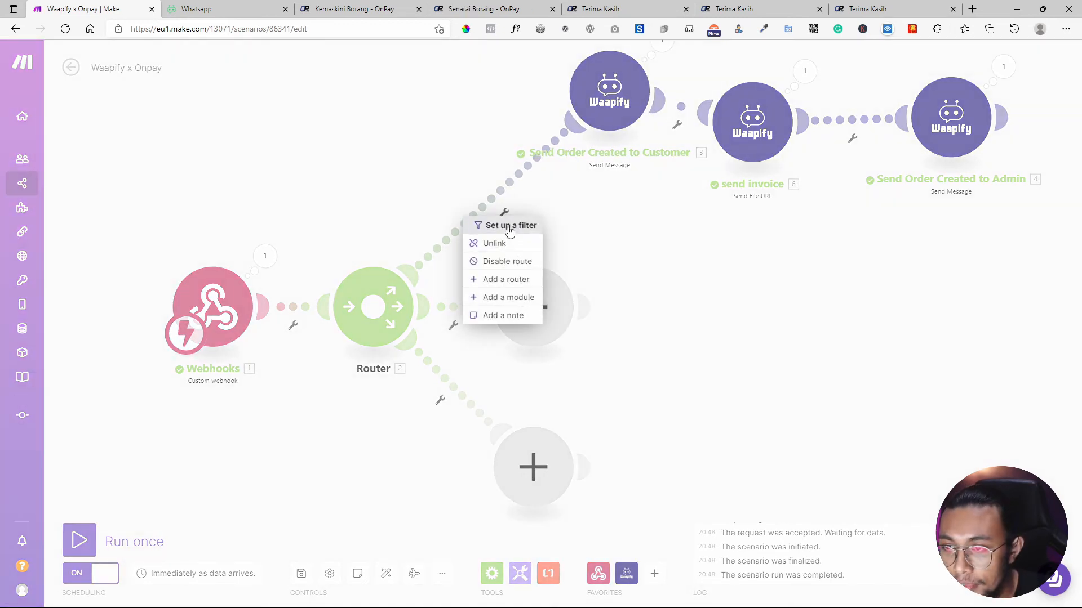
pyautogui.click(498, 225)
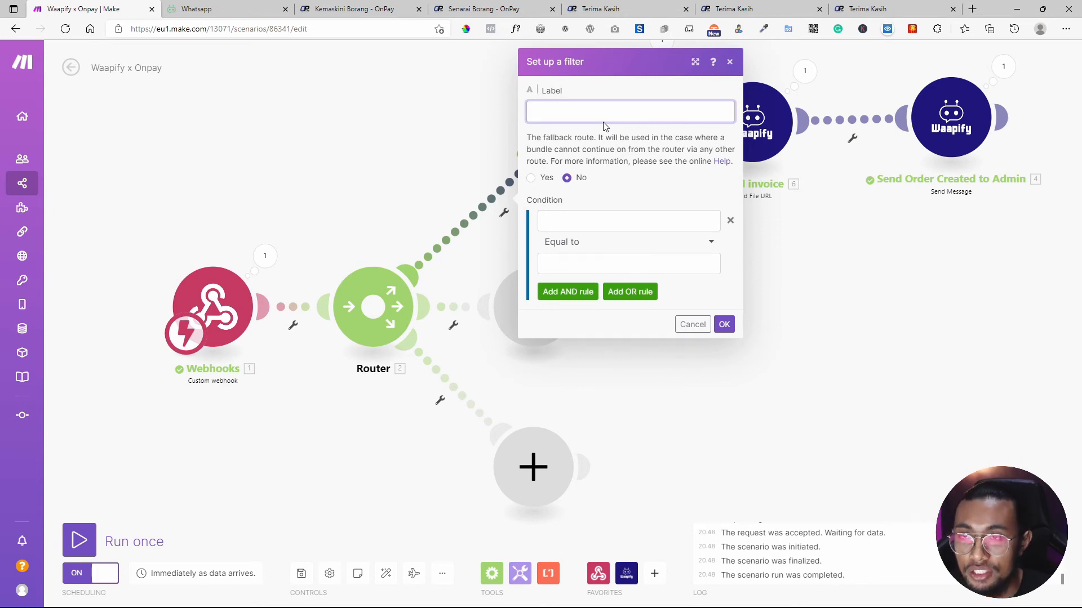
pyautogui.click(318, 7)
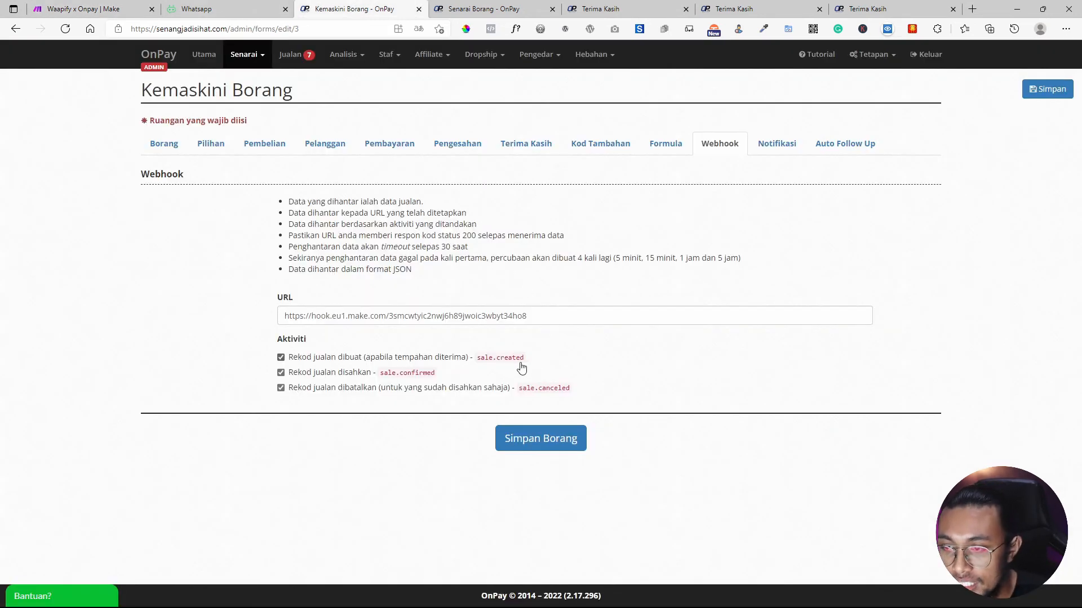
pyautogui.moveTo(534, 364); pyautogui.dragTo(479, 361)
pyautogui.hotkey('ctrl', 'c')
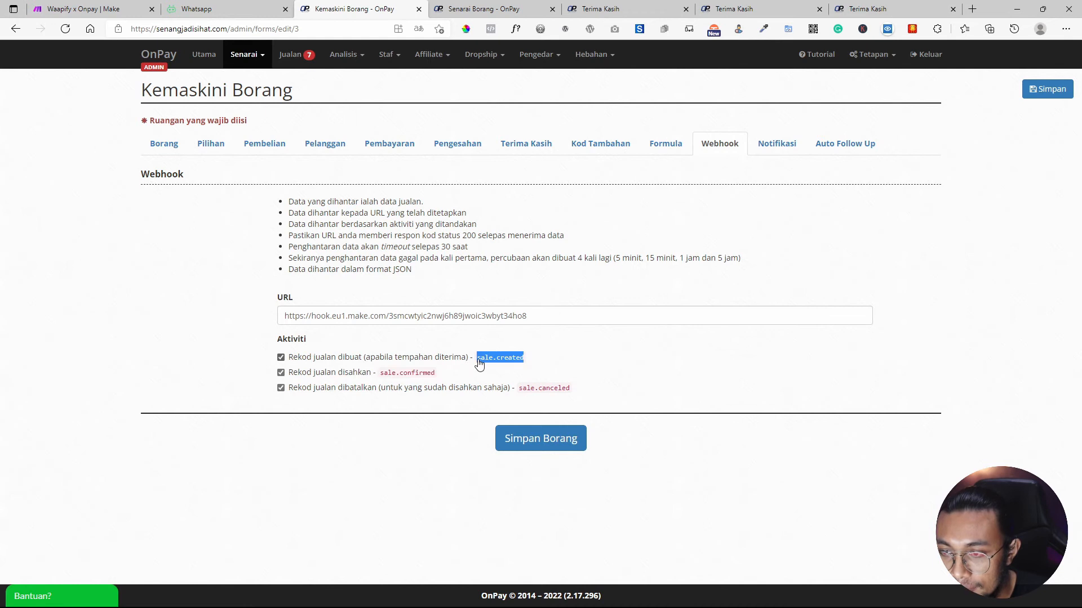
pyautogui.click(85, 9)
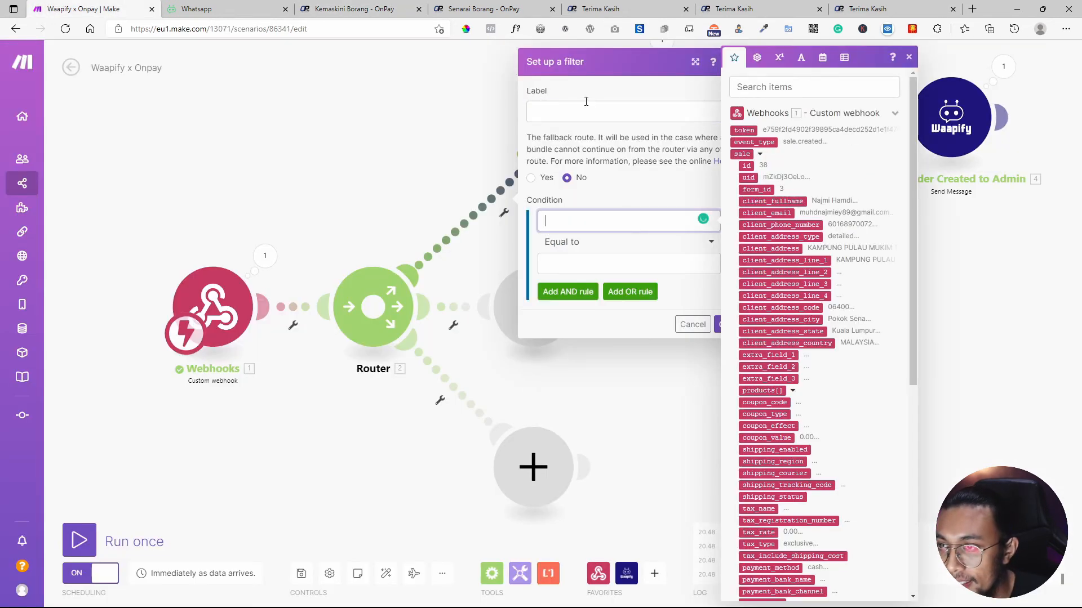
pyautogui.click(589, 117)
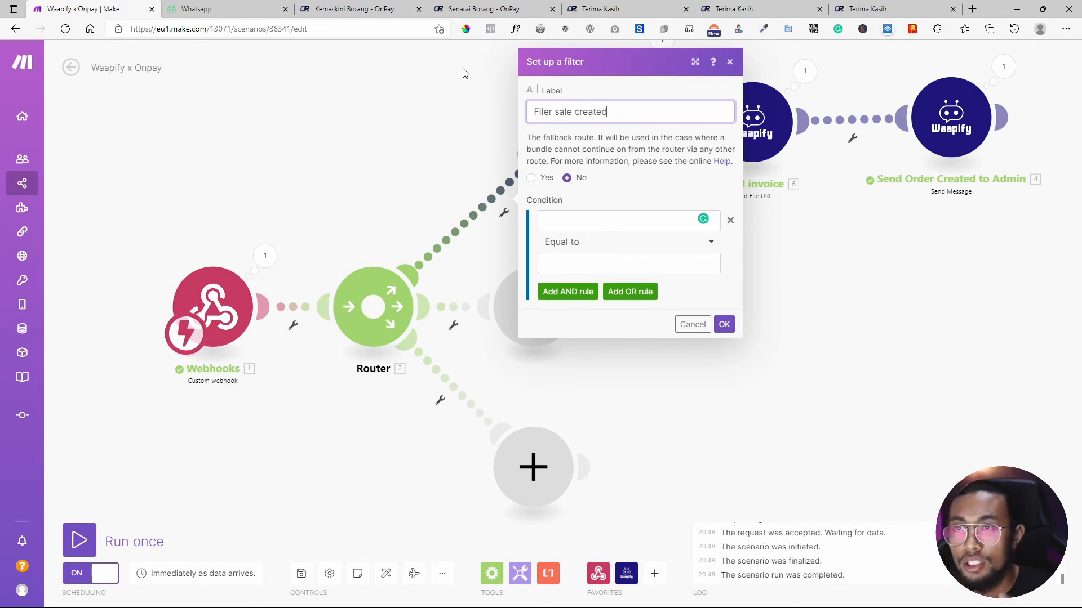
pyautogui.click(349, 8)
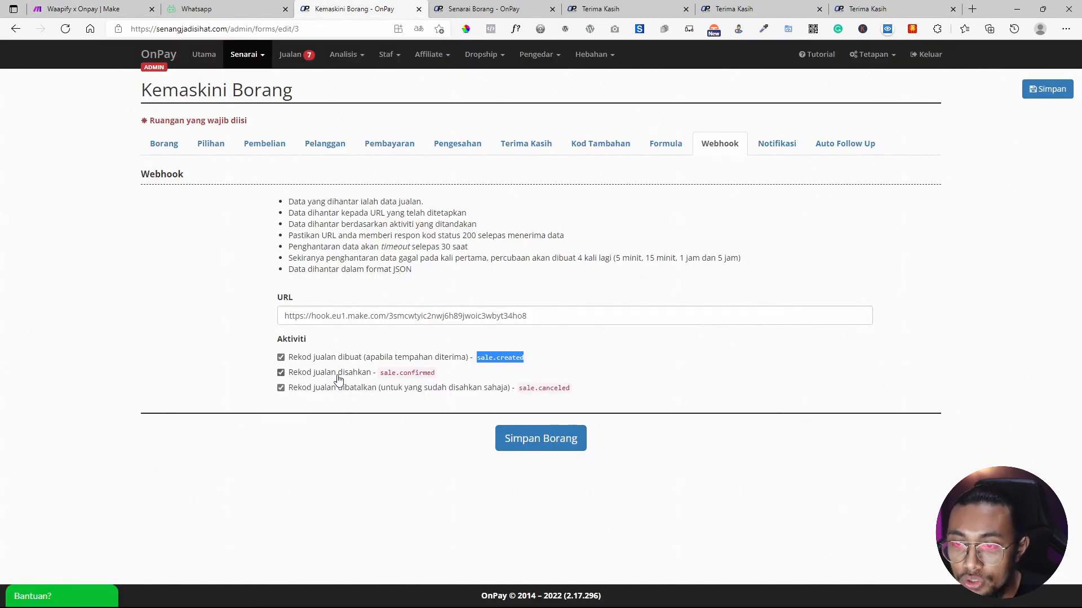
pyautogui.click(53, 7)
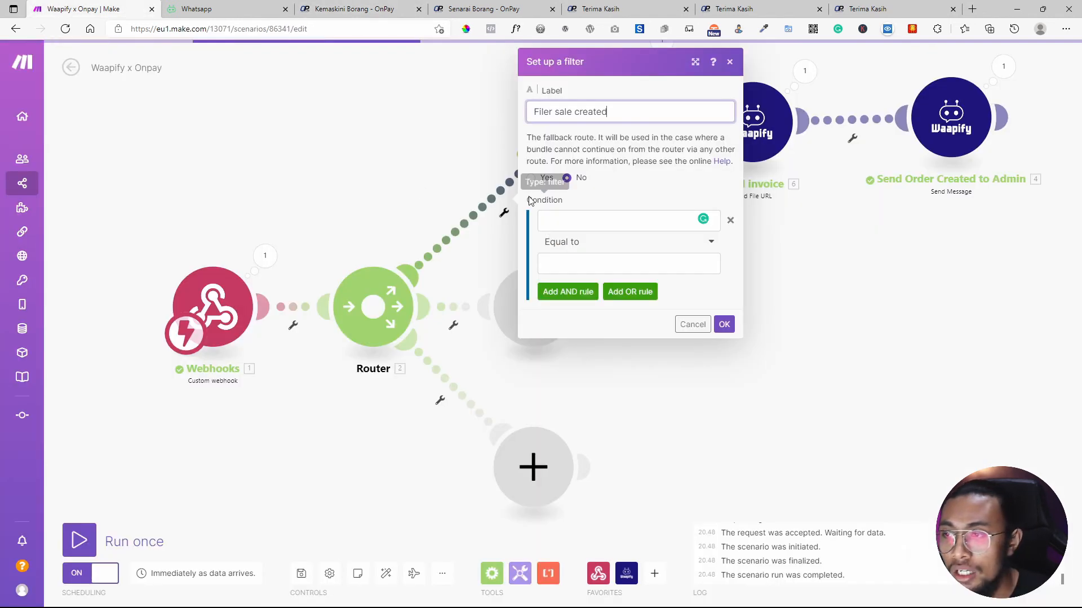
pyautogui.click(817, 138)
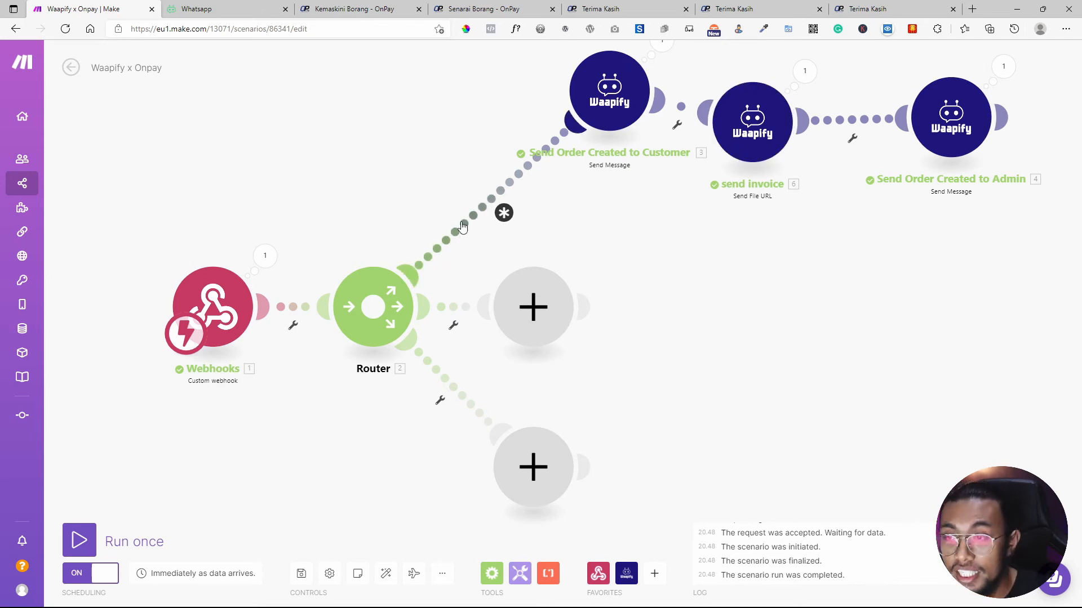
# Set the condition 1.event_type Equal to sale.created and save the filter.
pyautogui.click(504, 212)
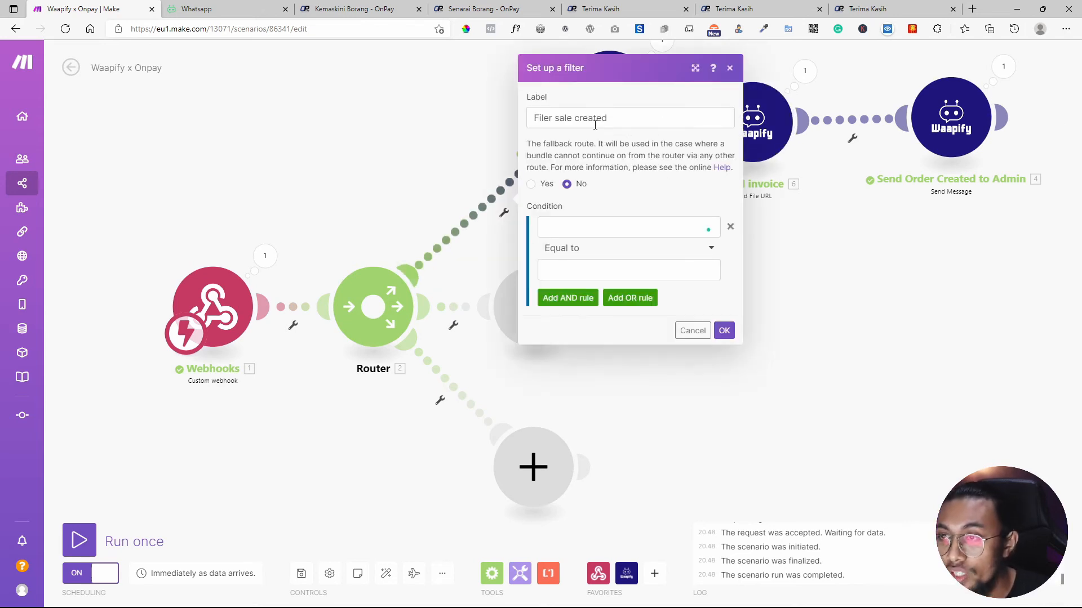
pyautogui.click(579, 227)
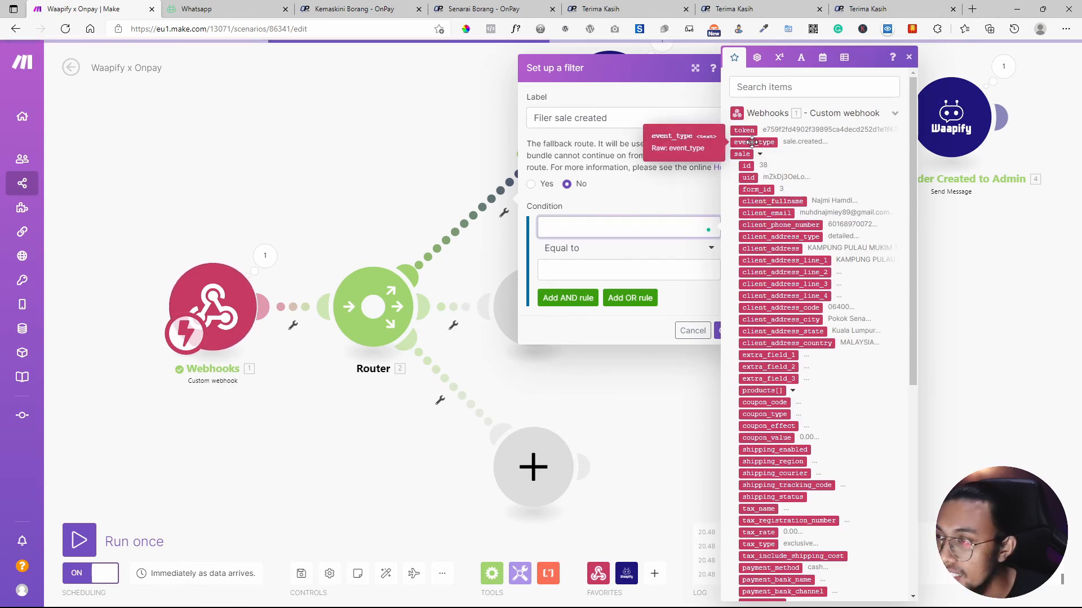
pyautogui.click(752, 142)
pyautogui.click(603, 266)
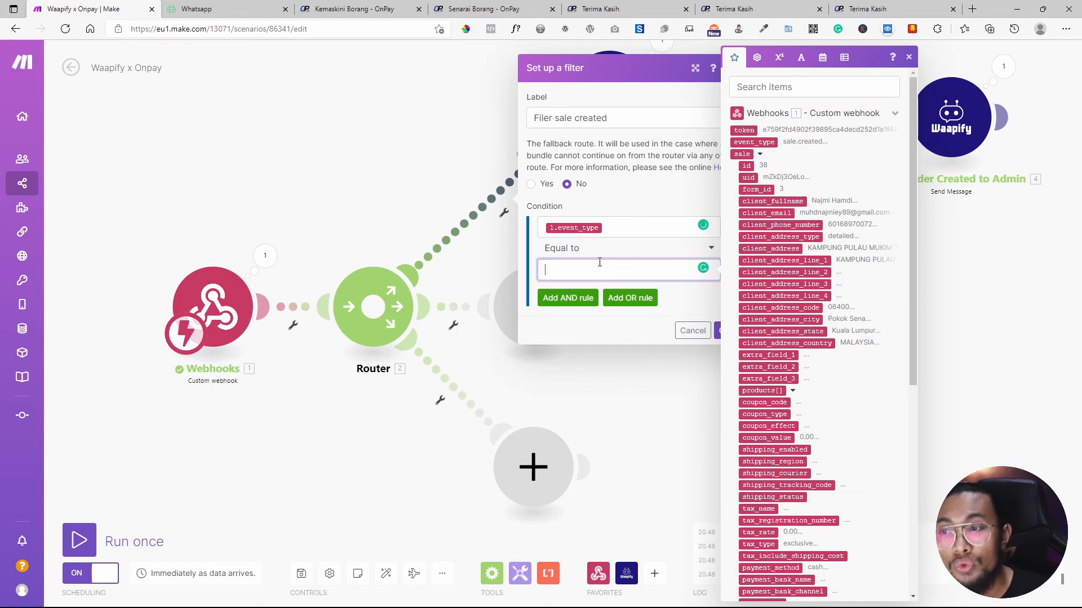
pyautogui.hotkey('ctrl', 'v')
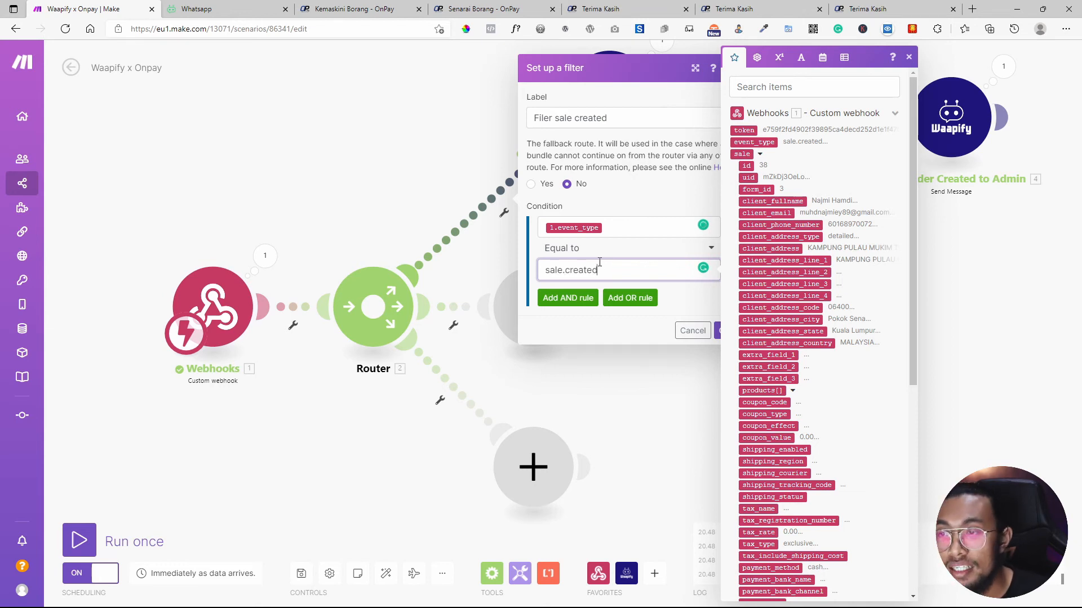
pyautogui.click(717, 331)
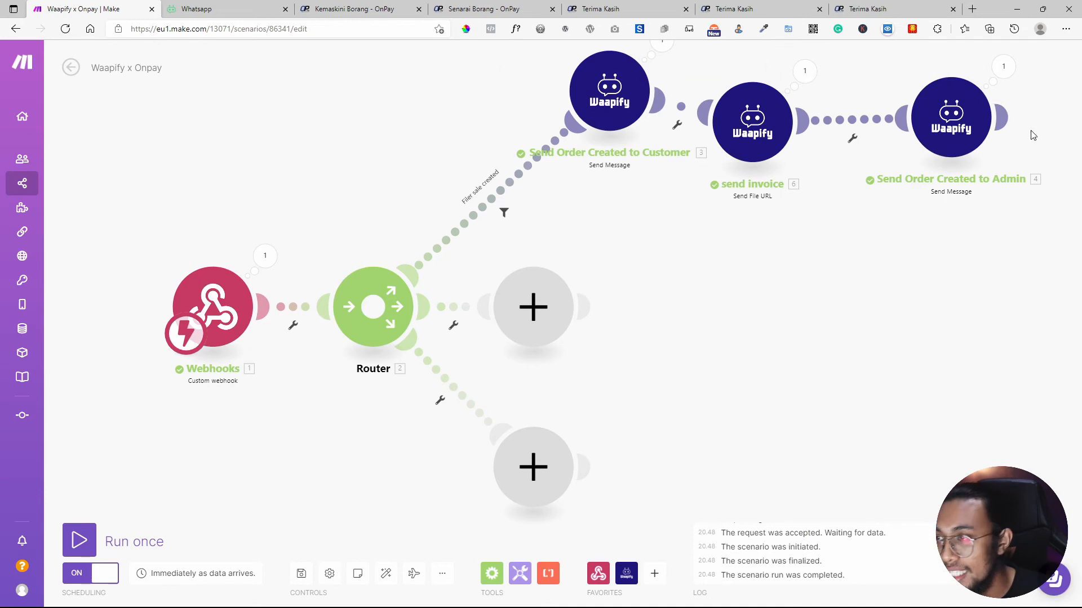
# Rearrange the router's modules, moving send invoice up-right and the empty middle module right.
pyautogui.moveTo(763, 132); pyautogui.dragTo(791, 107)
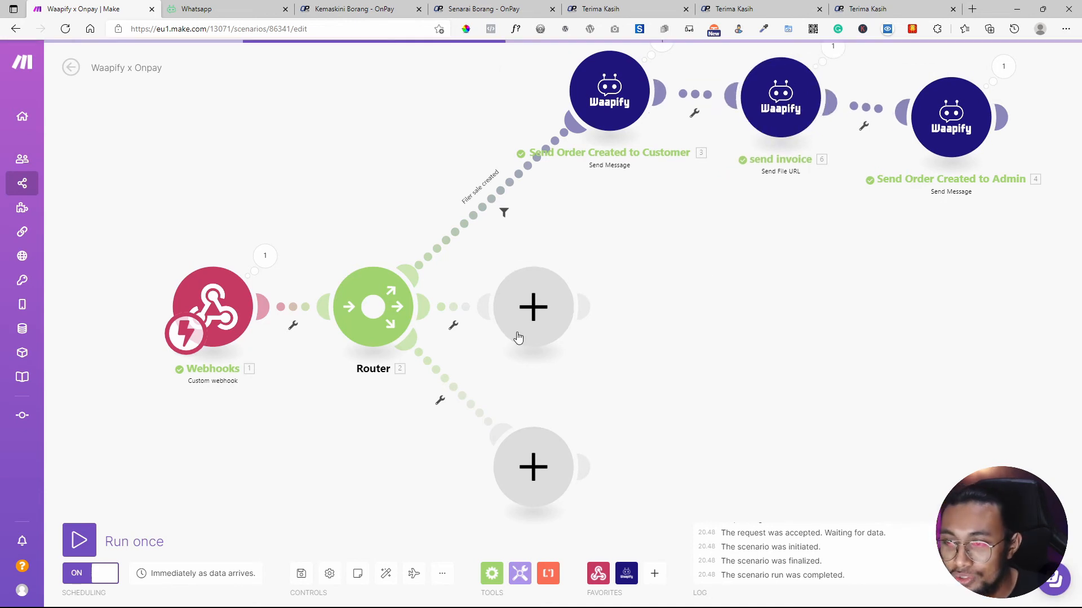
pyautogui.moveTo(514, 336); pyautogui.dragTo(616, 330)
pyautogui.click(342, 6)
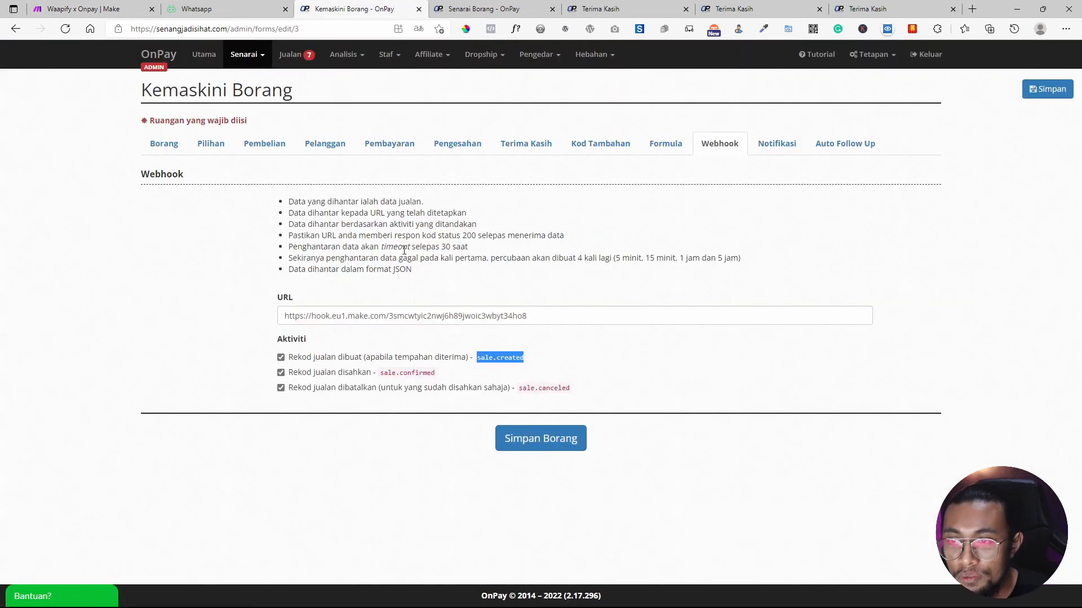
pyautogui.click(197, 8)
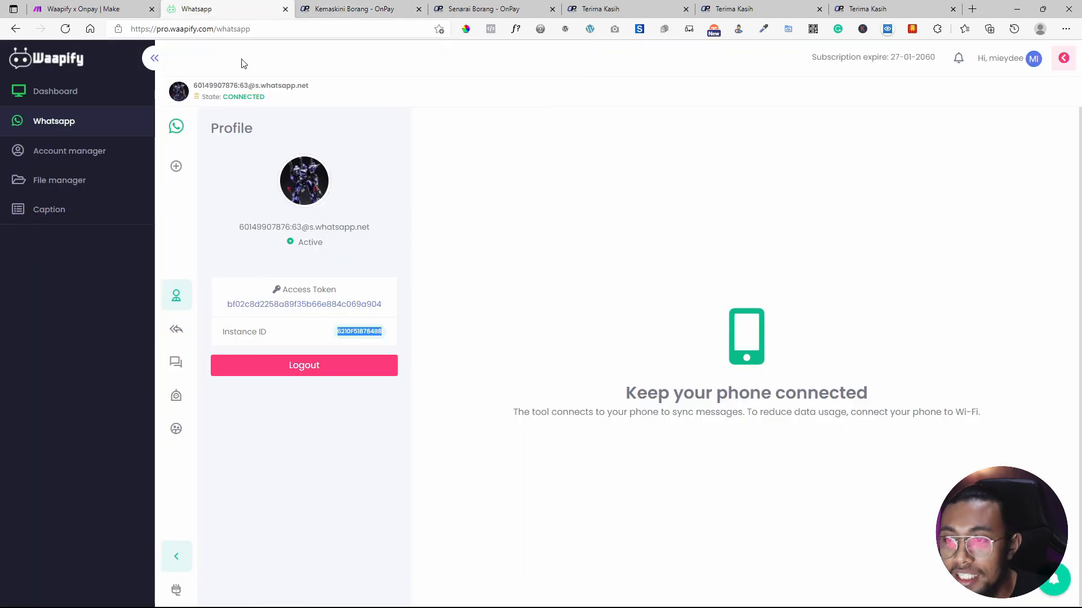
pyautogui.click(85, 9)
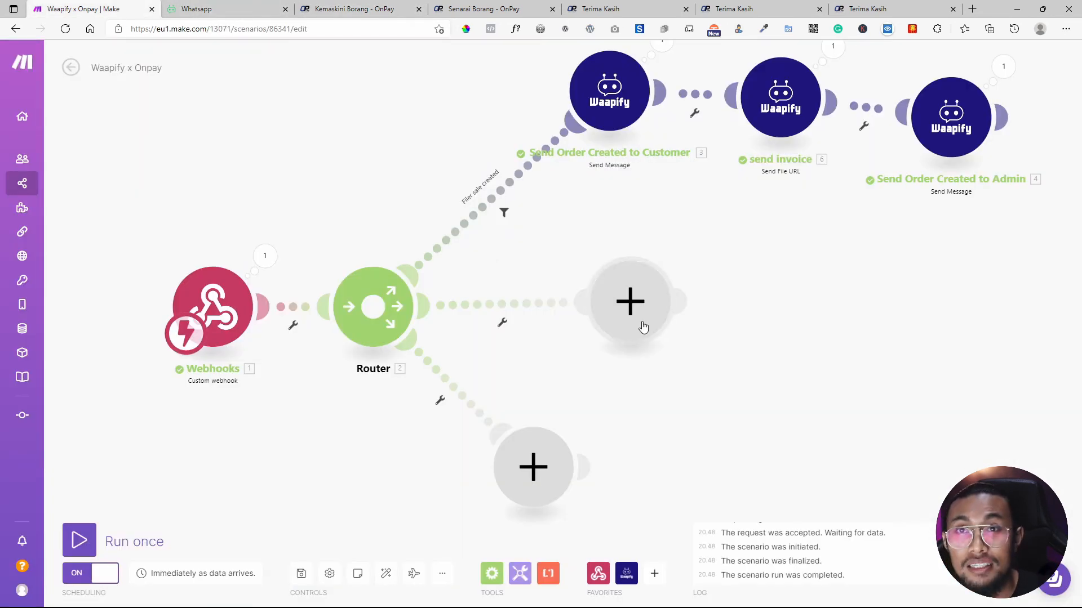
pyautogui.moveTo(646, 325); pyautogui.dragTo(661, 330)
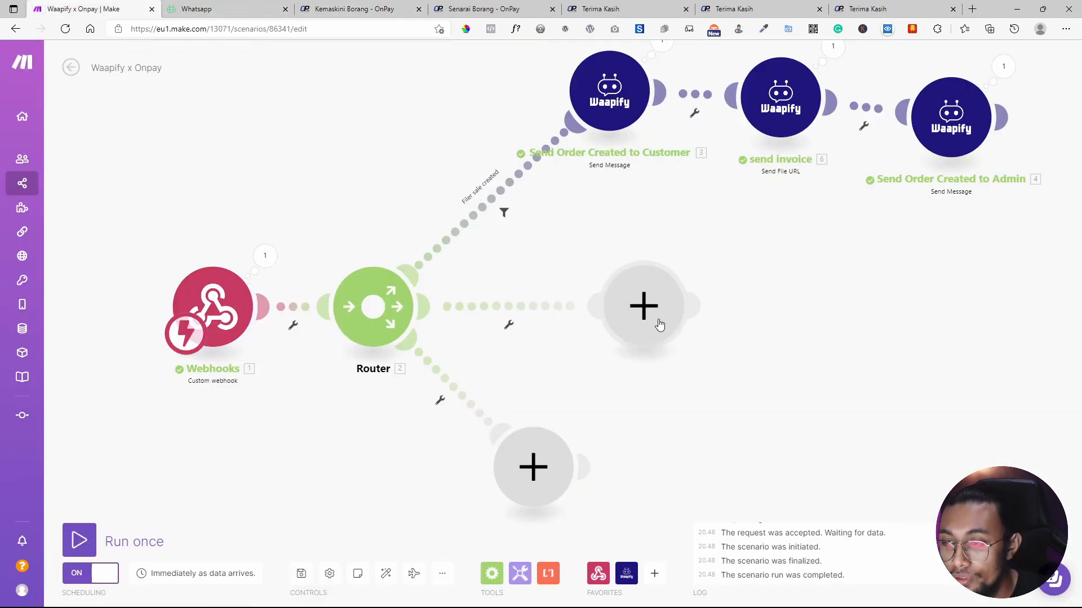
# Add a filter to the middle route labelled 'filter sale confirm'.
pyautogui.click(508, 327)
pyautogui.click(512, 336)
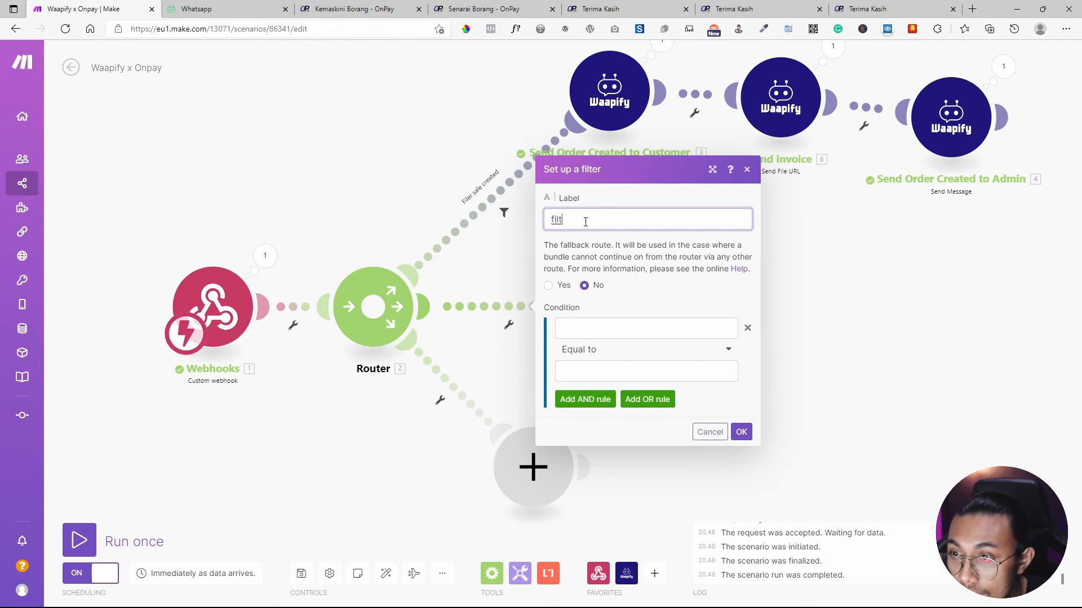
pyautogui.write('filter sale confirm')
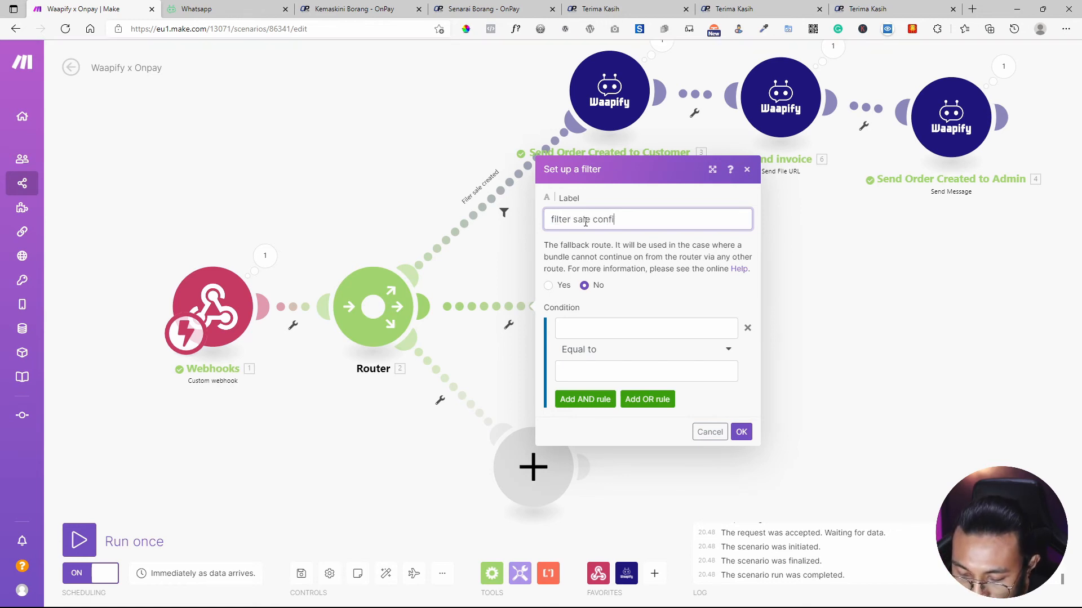
# Set the filter condition to event_type Equal to sale.confirmed, copied from OnPay's webhook settings.
pyautogui.click(581, 326)
pyautogui.click(355, 9)
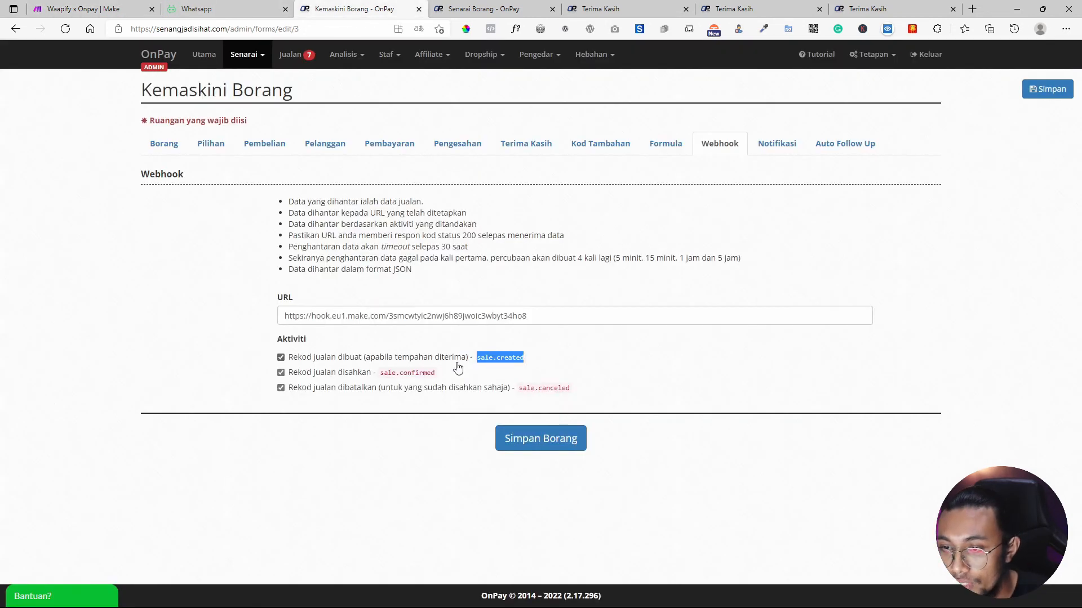
pyautogui.moveTo(437, 372); pyautogui.dragTo(383, 374)
pyautogui.hotkey('ctrl', 'c')
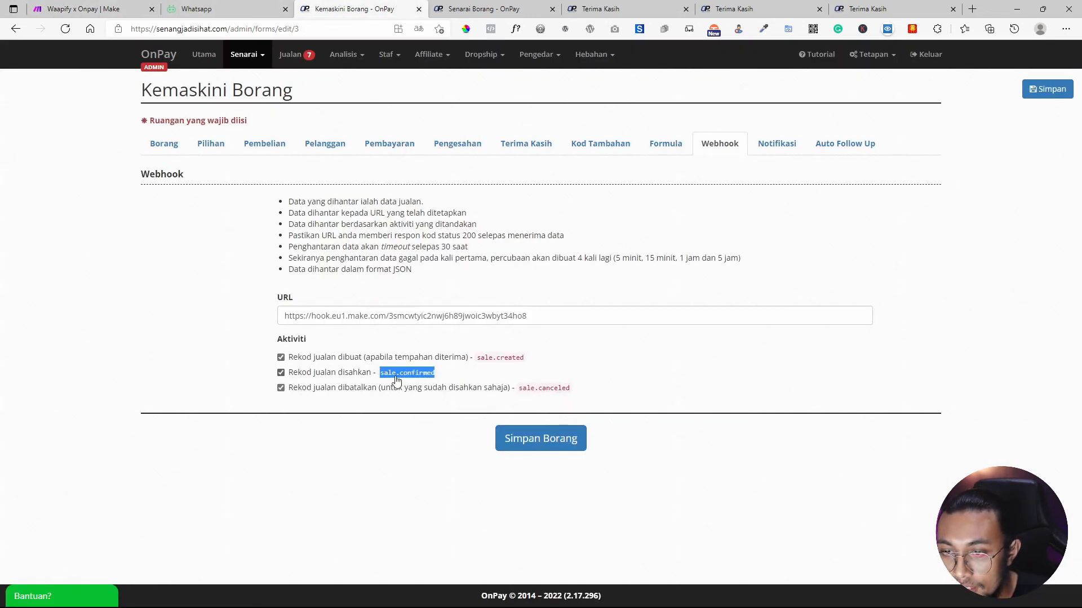
pyautogui.click(113, 4)
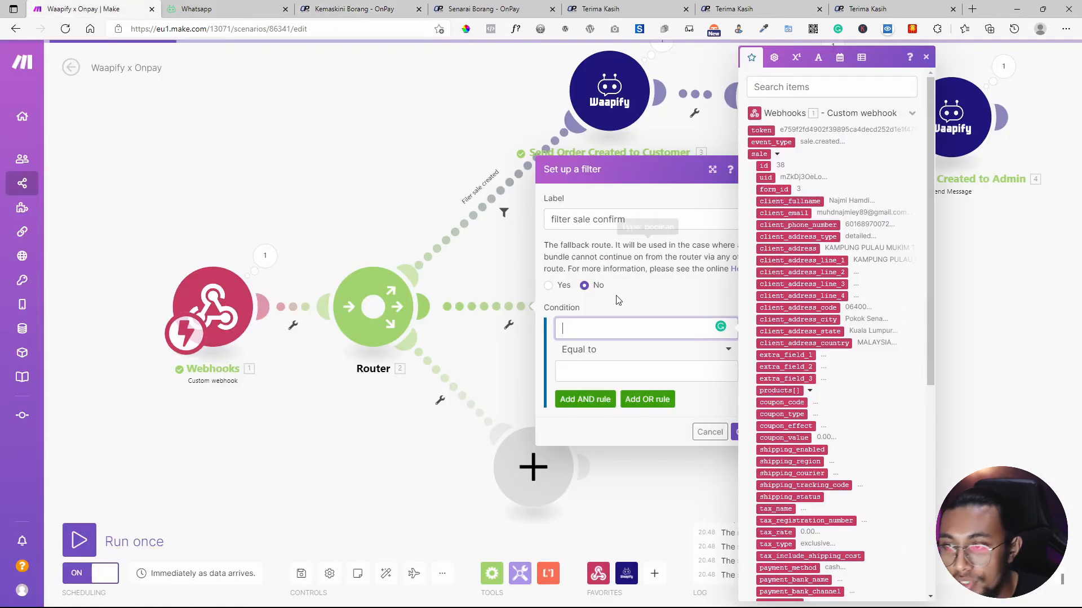
pyautogui.hotkey('ctrl', 'v')
pyautogui.hotkey('ctrl', 'a')
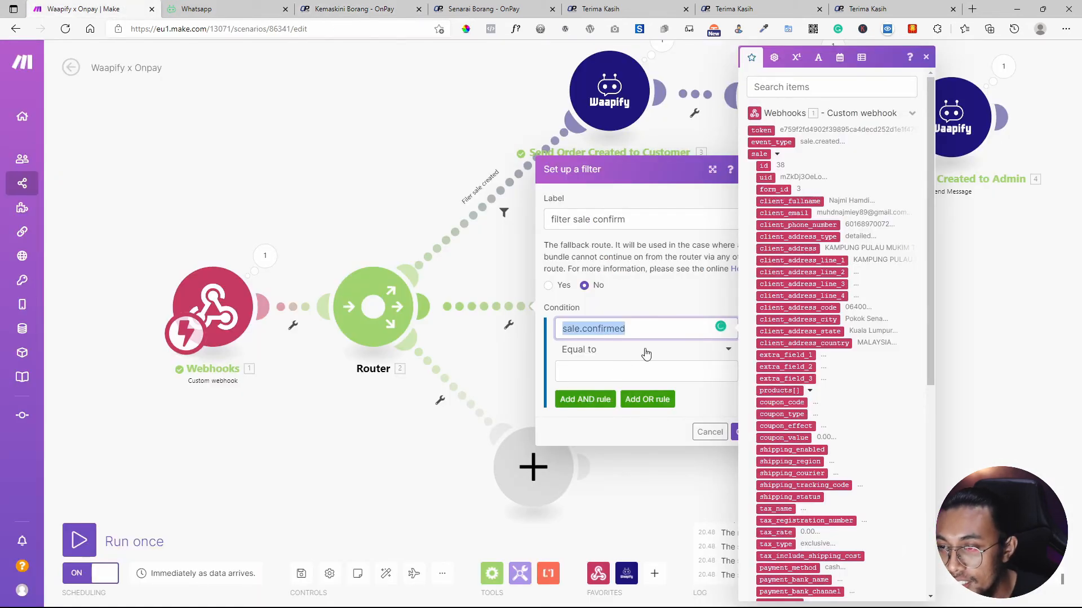
pyautogui.hotkey('ctrl', 'x')
pyautogui.click(642, 371)
pyautogui.hotkey('ctrl', 'v')
pyautogui.click(635, 330)
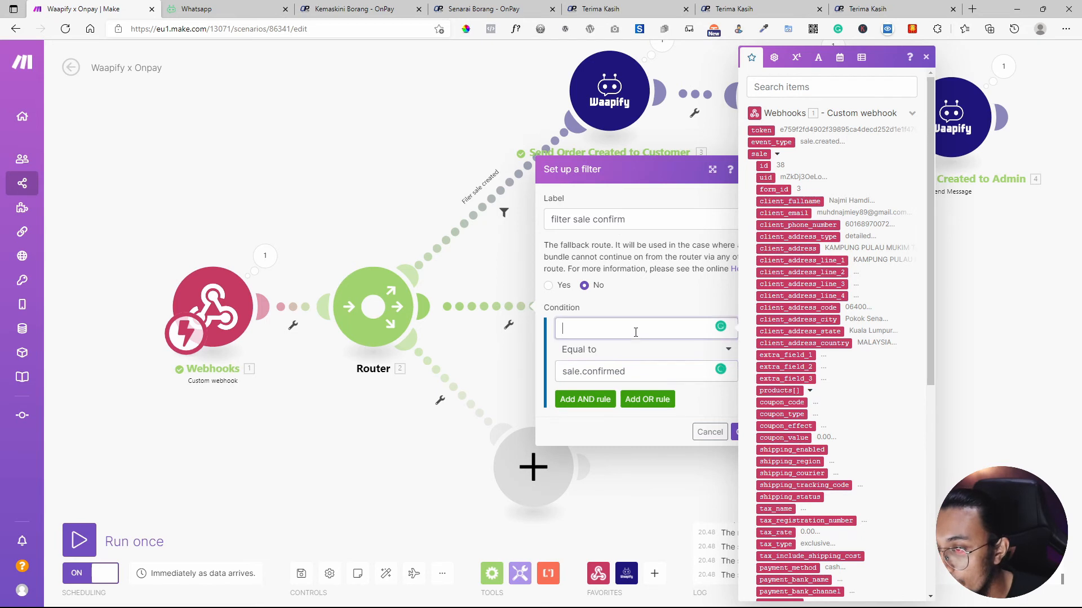
pyautogui.click(766, 142)
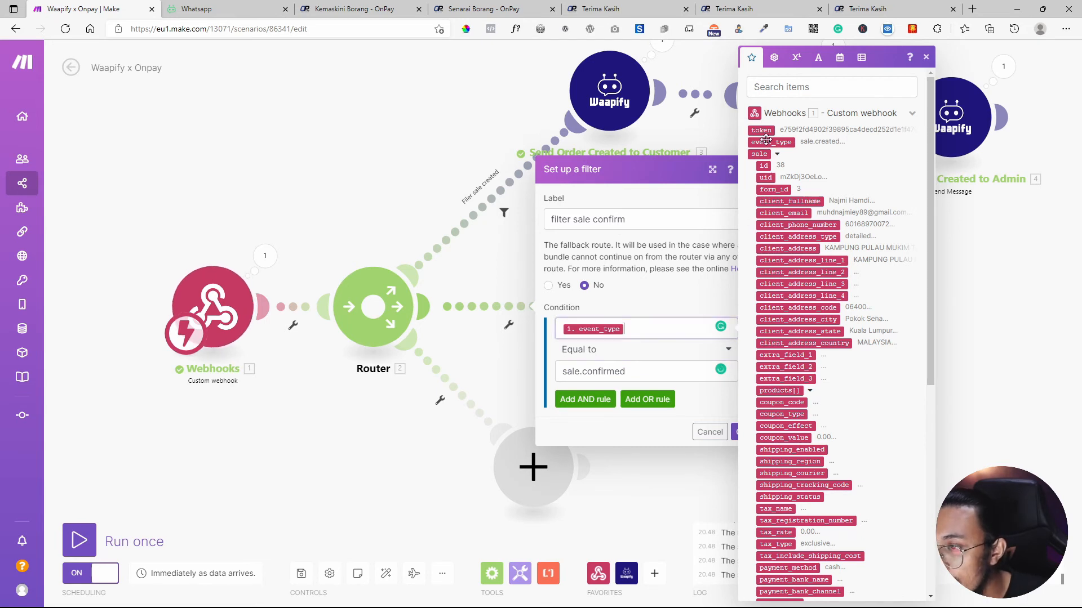
pyautogui.click(693, 350)
pyautogui.click(796, 414)
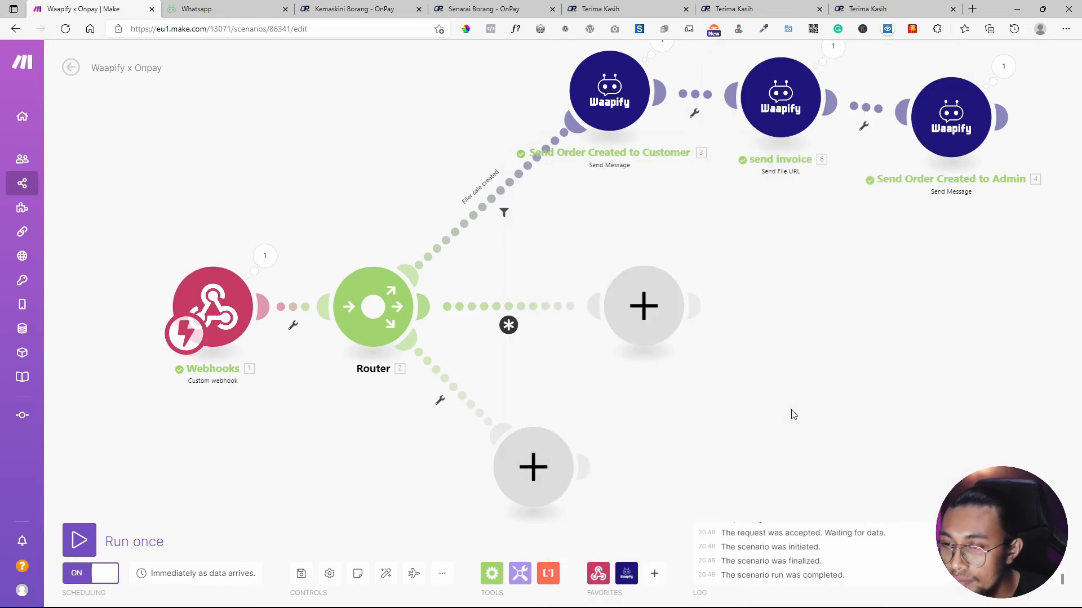
# Confirm the filter sale confirm settings and nudge the modules into place.
pyautogui.click(507, 322)
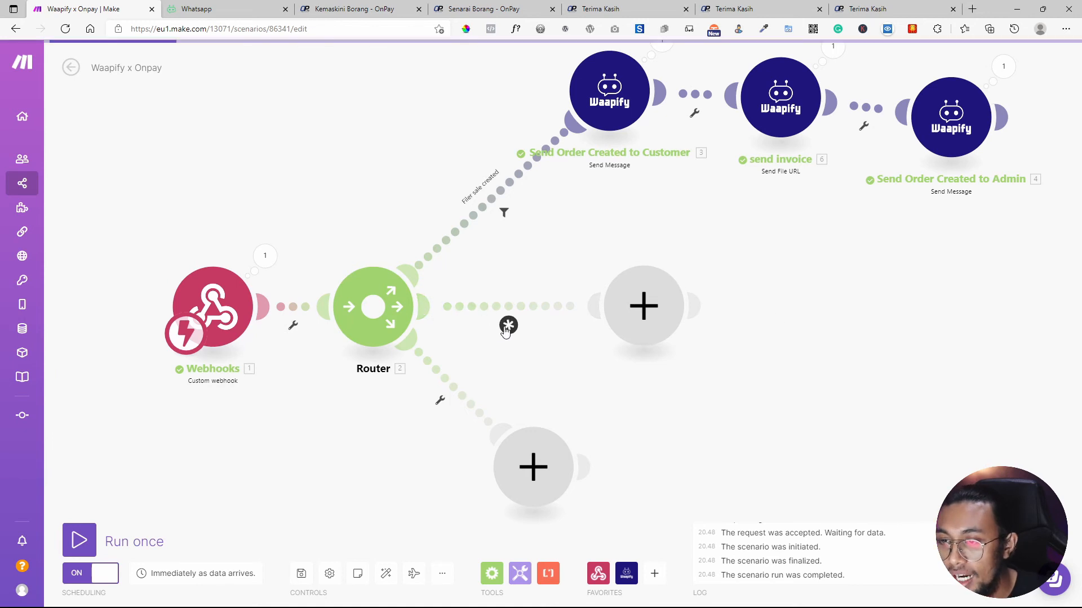
pyautogui.click(739, 437)
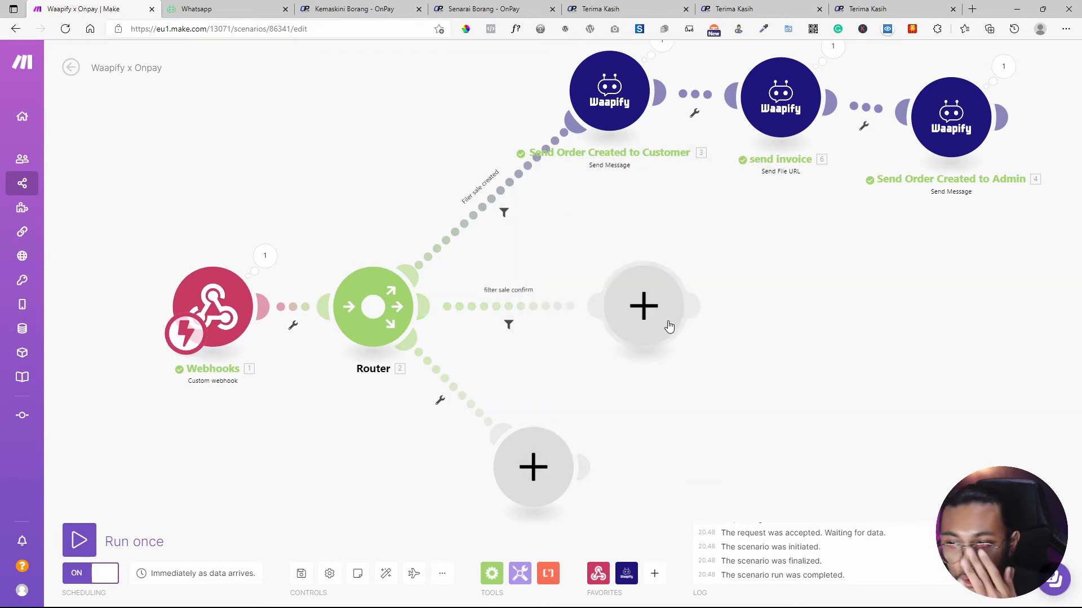
pyautogui.moveTo(669, 324); pyautogui.dragTo(681, 317)
pyautogui.moveTo(629, 92); pyautogui.dragTo(624, 122)
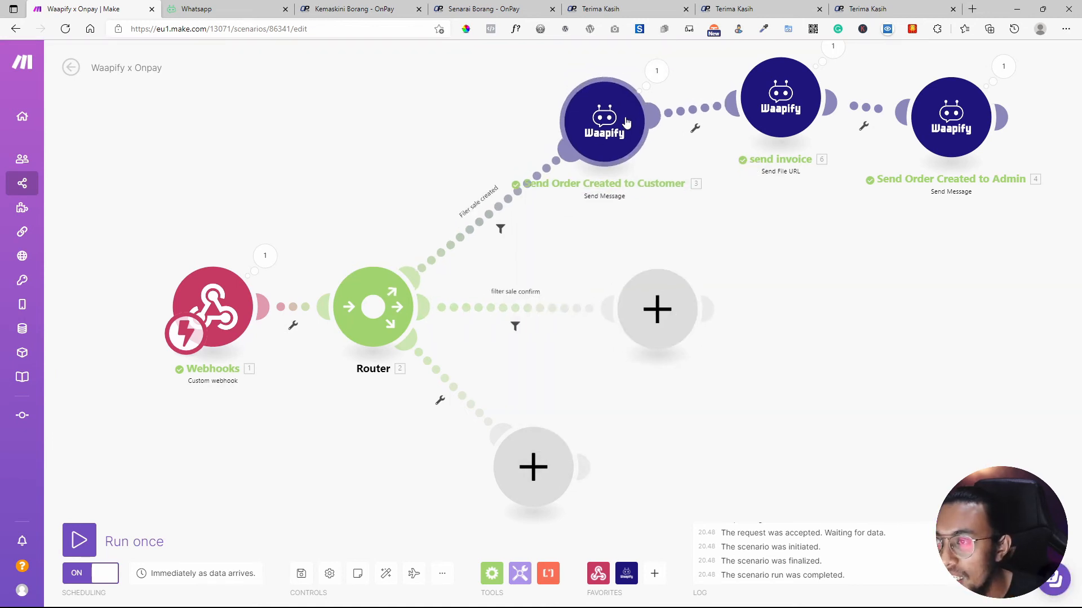
# Clone Send Order Created to Customer onto the middle route, replacing the empty module.
pyautogui.rightClick(627, 121)
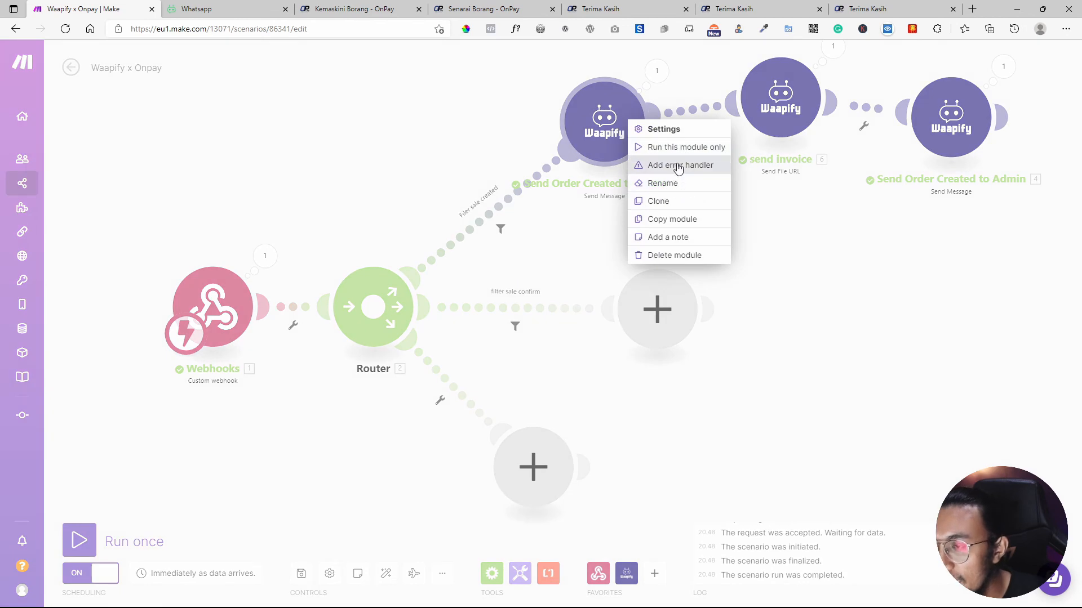
pyautogui.click(669, 203)
pyautogui.moveTo(729, 326); pyautogui.dragTo(578, 316)
pyautogui.rightClick(674, 302)
pyautogui.click(711, 329)
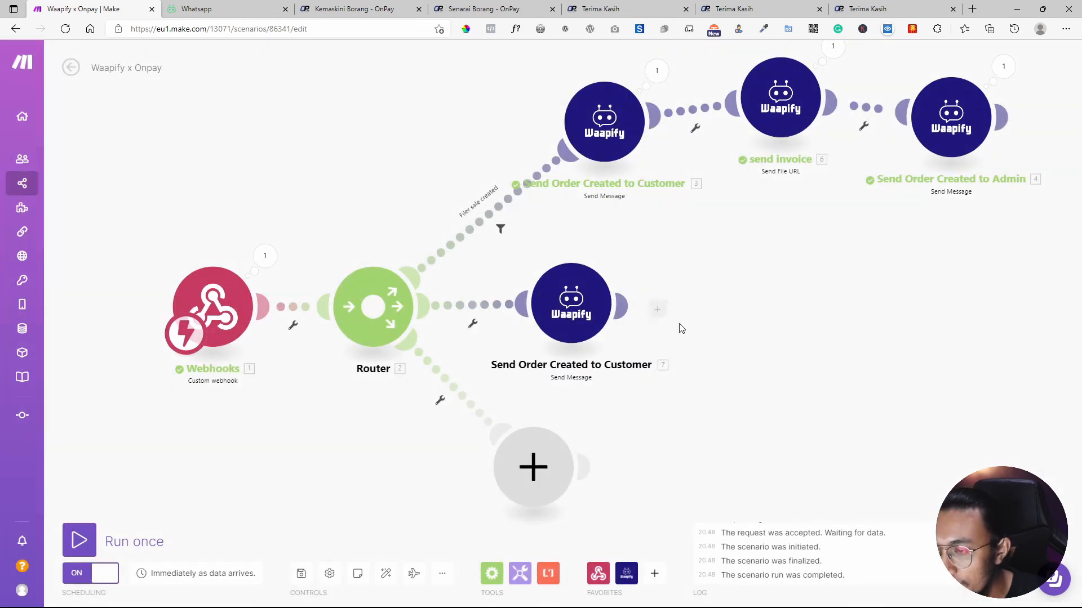
pyautogui.moveTo(585, 320); pyautogui.dragTo(672, 320)
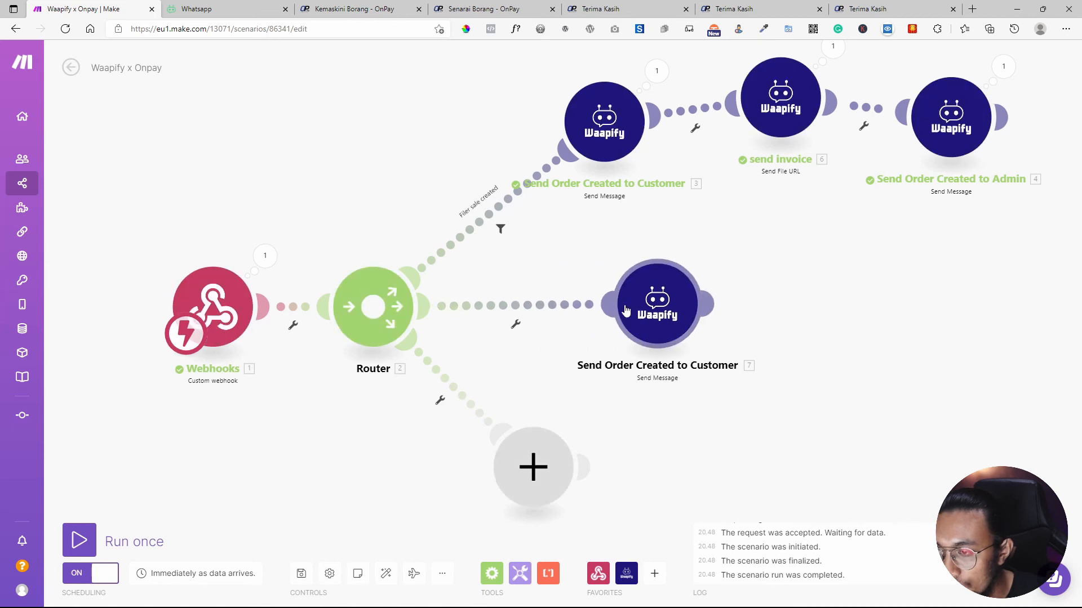
# Rename the copy to 'Send Order confirmed to Customer' and open its message settings.
pyautogui.rightClick(670, 318)
pyautogui.click(666, 370)
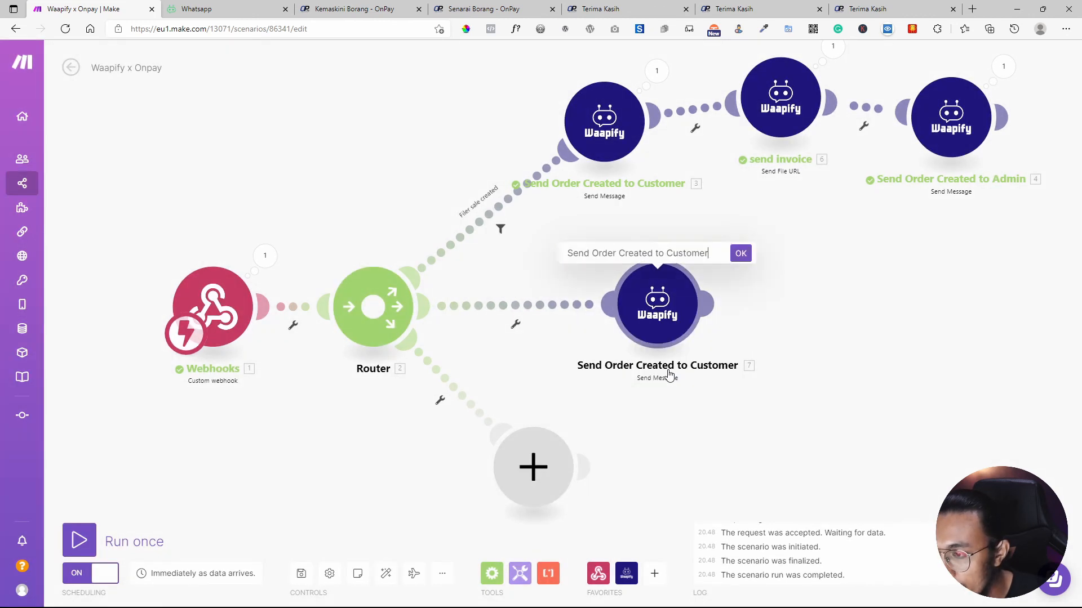
pyautogui.doubleClick(638, 253)
pyautogui.write('confirm')
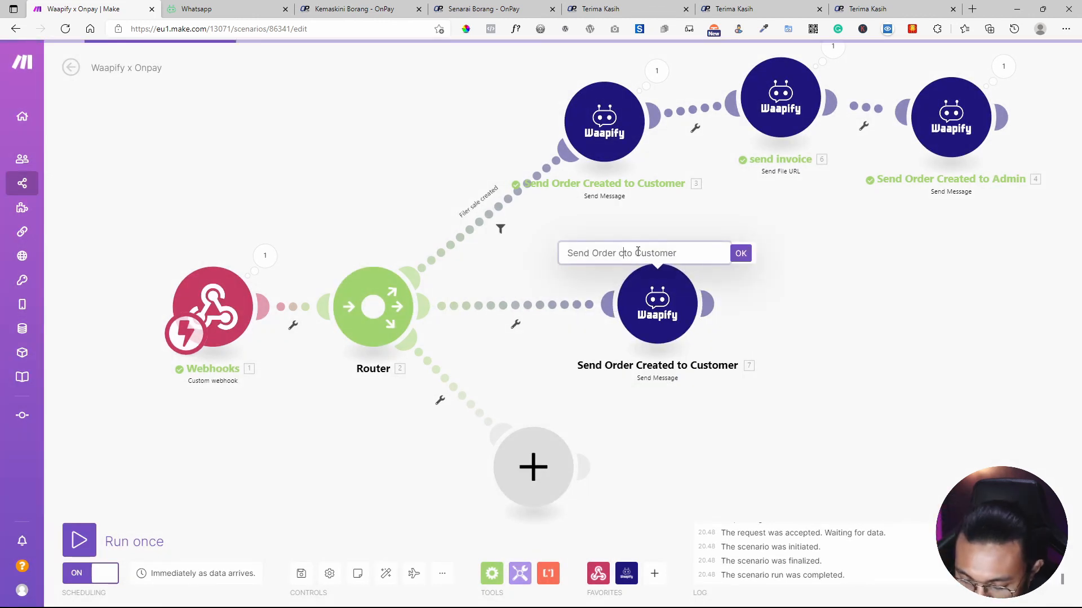
pyautogui.write('ed')
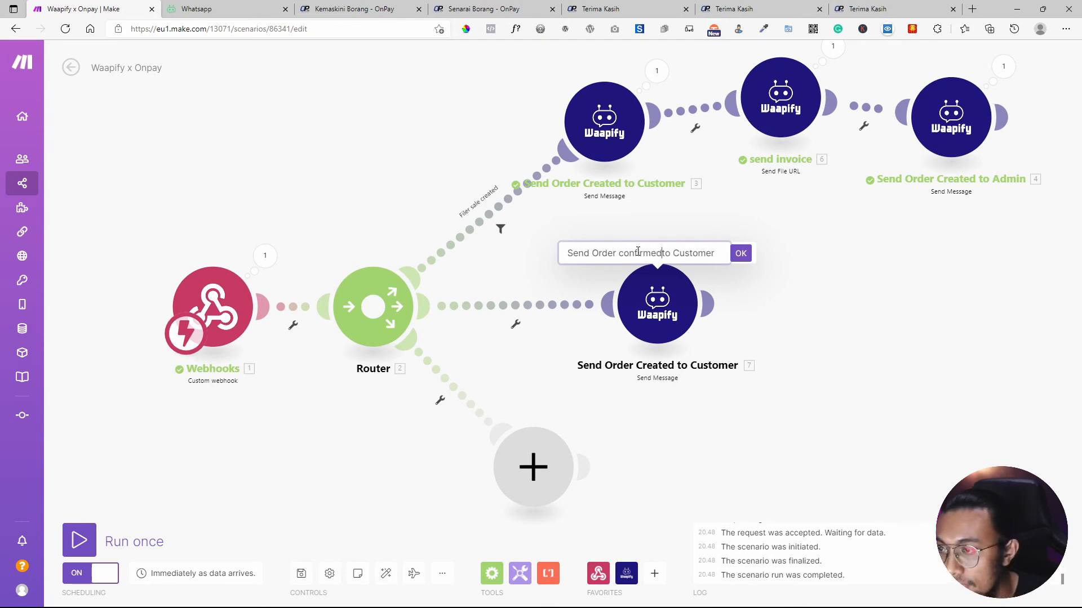
pyautogui.click(740, 253)
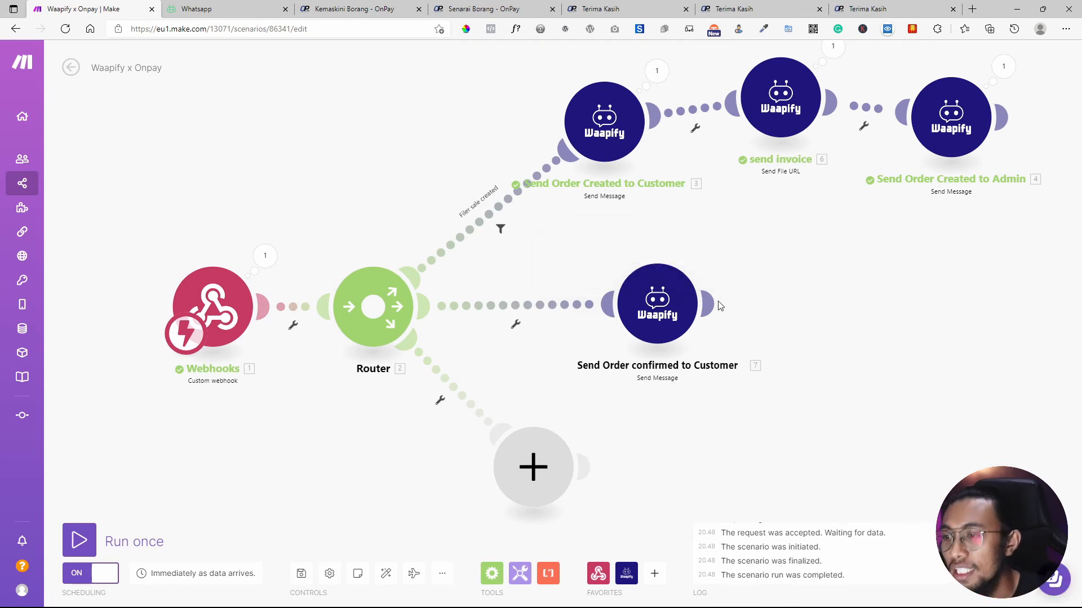
pyautogui.moveTo(633, 316); pyautogui.dragTo(620, 298)
pyautogui.click(635, 301)
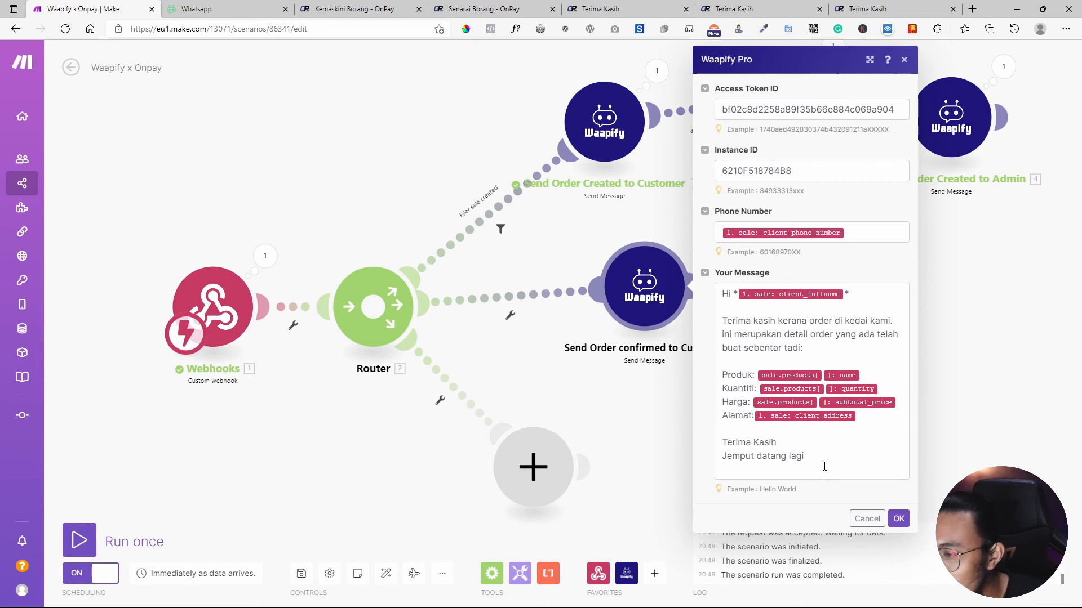
pyautogui.click(345, 7)
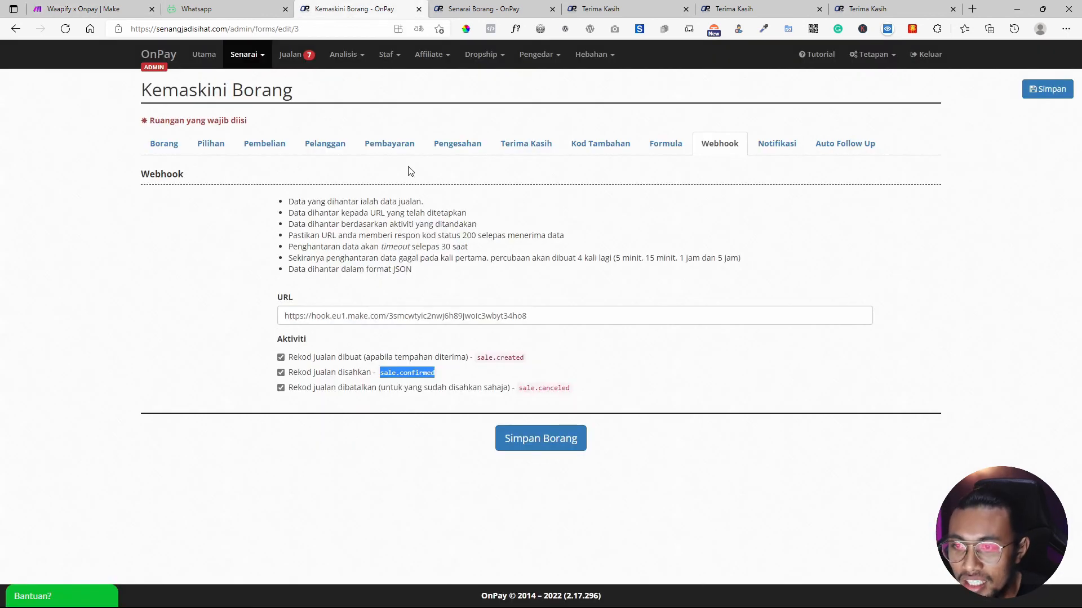
# Copy the Pengesahan Pembayaran (Pelanggan) WhatsApp template text from OnPay's Notifikasi settings.
pyautogui.click(834, 147)
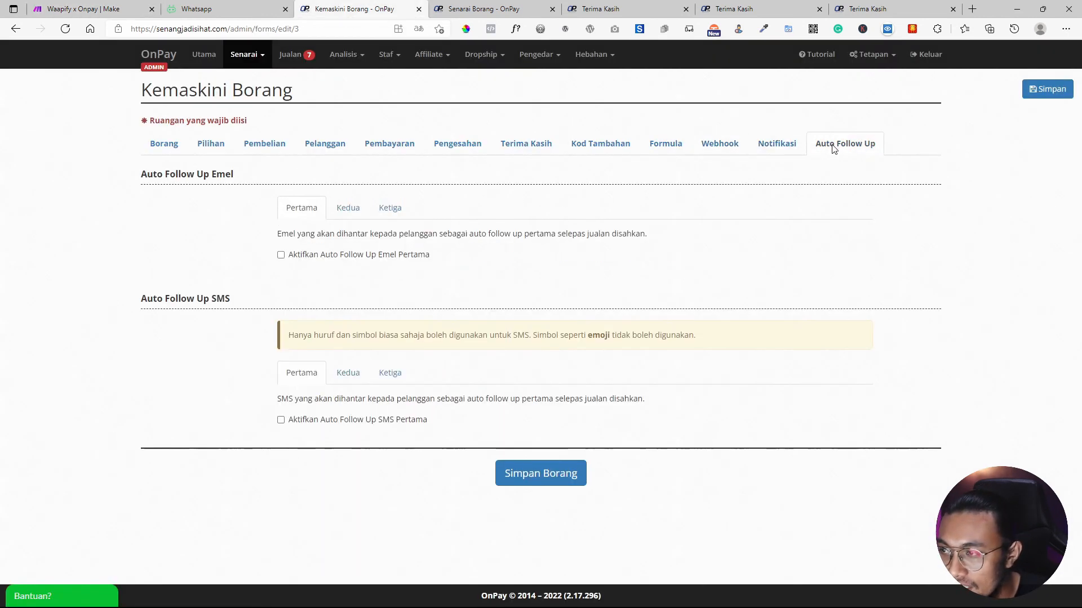
pyautogui.click(777, 145)
pyautogui.scroll(-15, 592, 342)
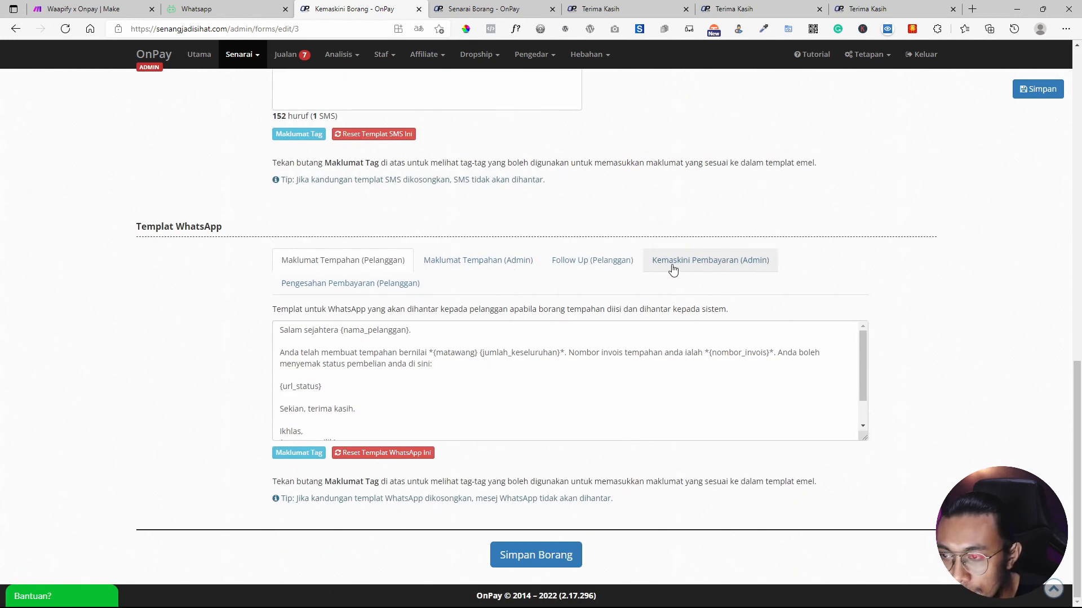
pyautogui.click(377, 289)
pyautogui.scroll(1, 363, 372)
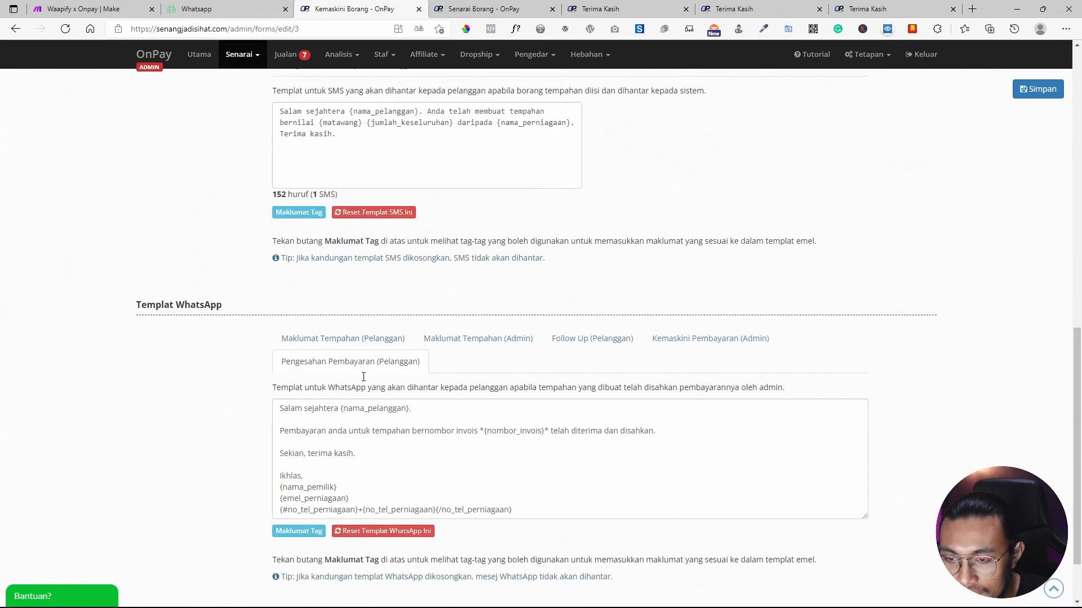
pyautogui.scroll(-1, 370, 406)
pyautogui.moveTo(369, 376); pyautogui.dragTo(276, 326)
pyautogui.hotkey('ctrl', 'c')
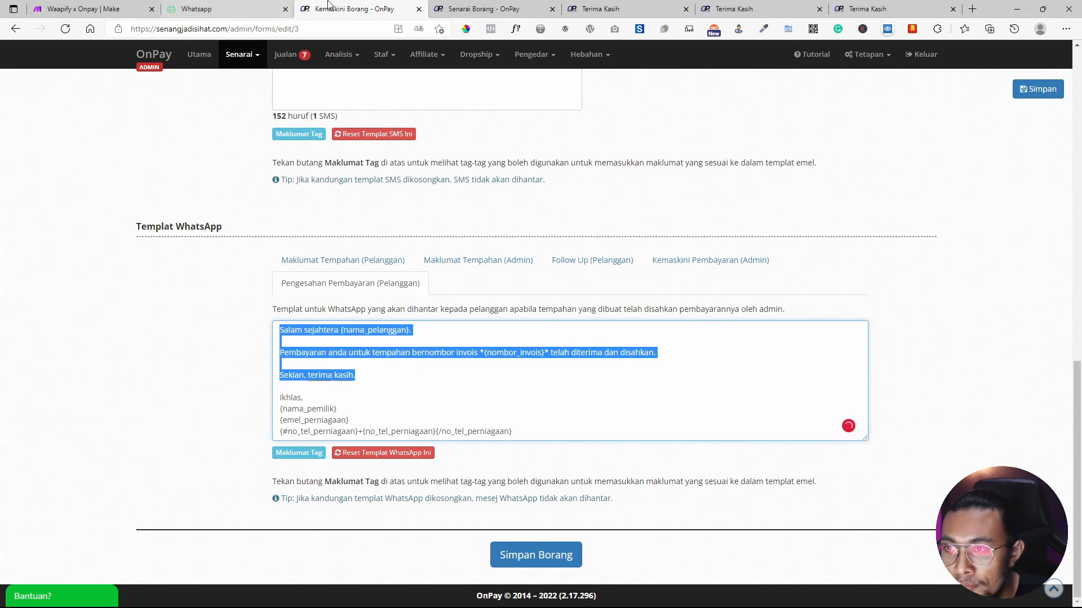
pyautogui.click(127, 9)
pyautogui.click(817, 454)
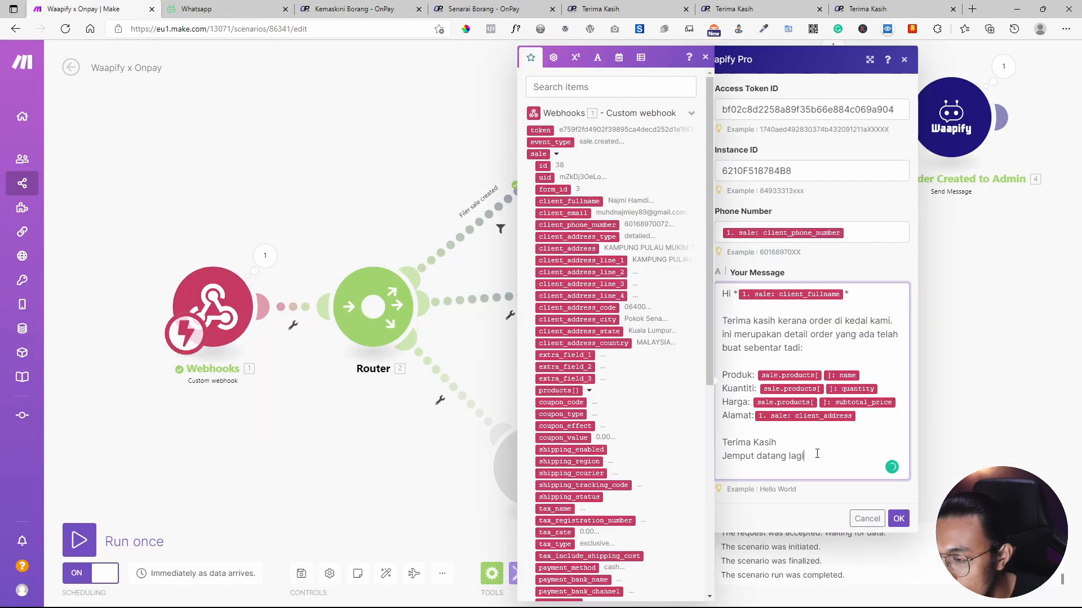
# Replace the order thank-you paragraph with the pasted payment-confirmation text, removing the duplicate greeting.
pyautogui.moveTo(813, 346); pyautogui.dragTo(728, 317)
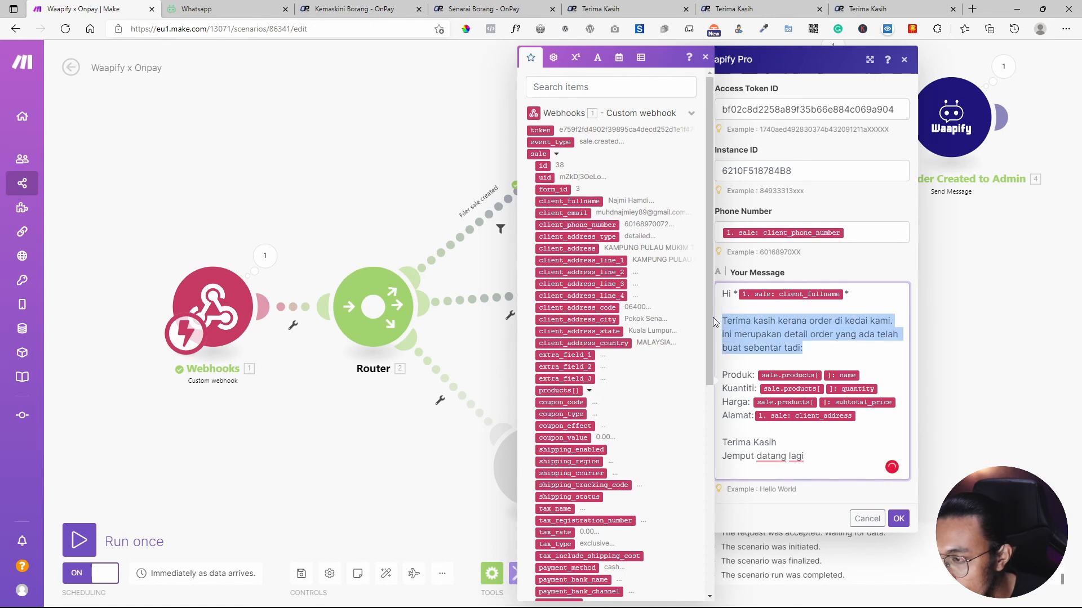
pyautogui.hotkey('ctrl', 'v')
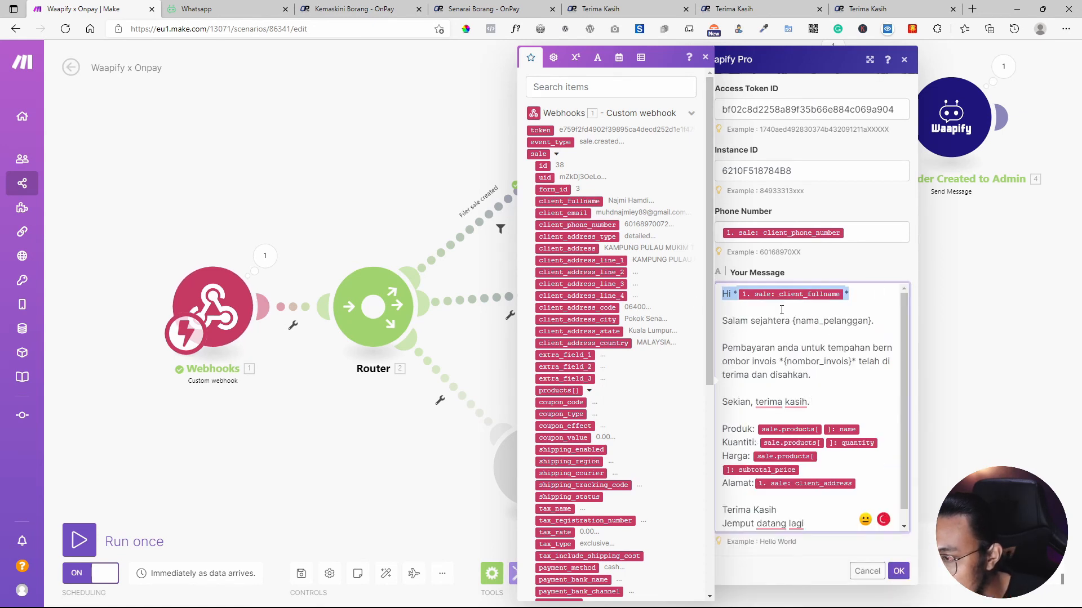
pyautogui.click(760, 307)
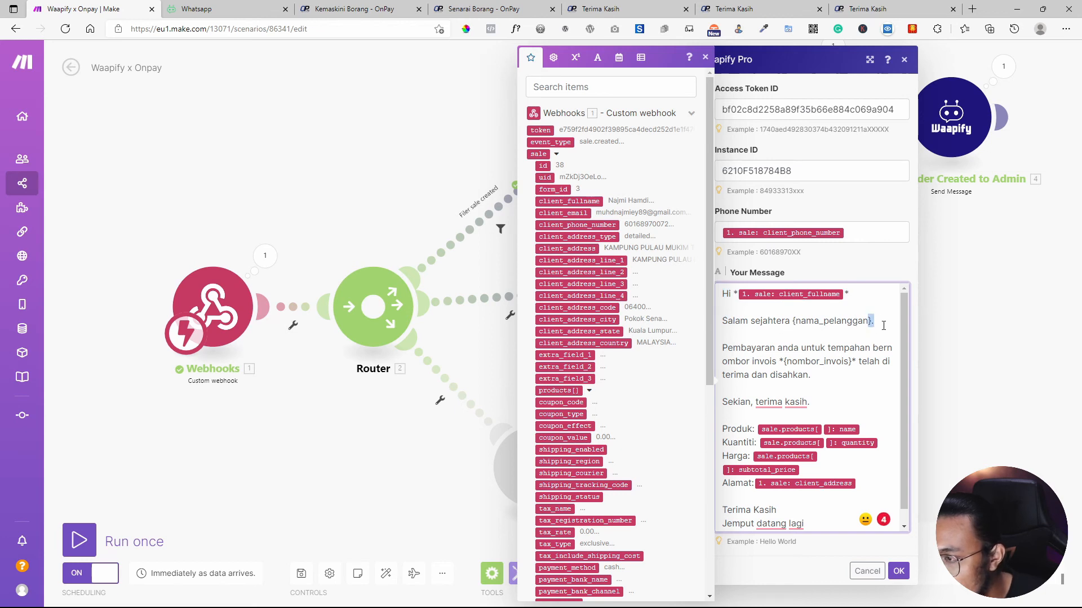
pyautogui.moveTo(884, 325); pyautogui.dragTo(722, 321)
pyautogui.press('BackSpace')
pyautogui.press('BackSpace')
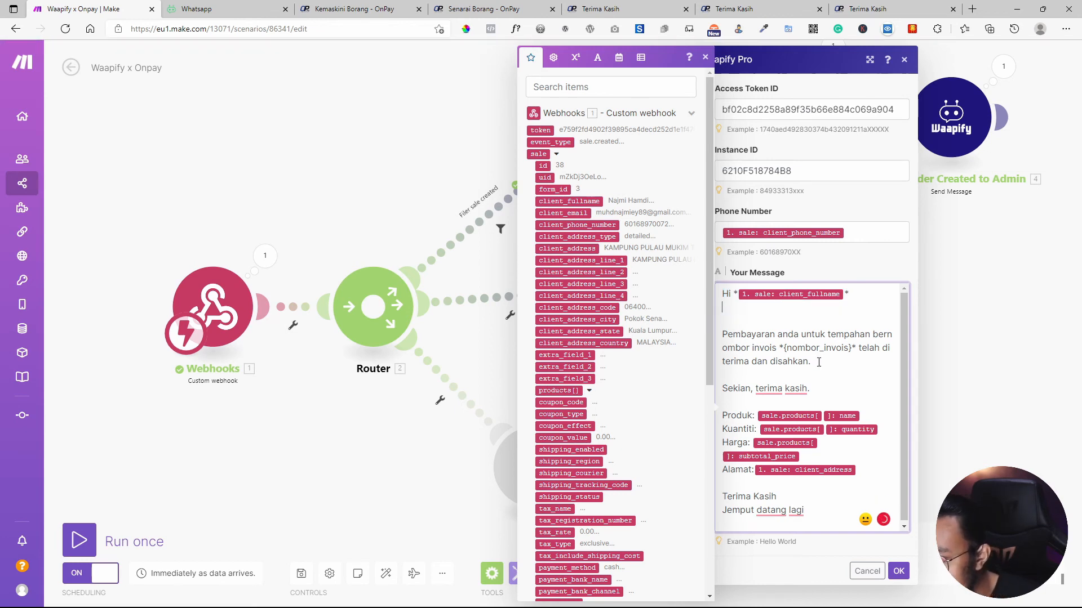
pyautogui.press('BackSpace')
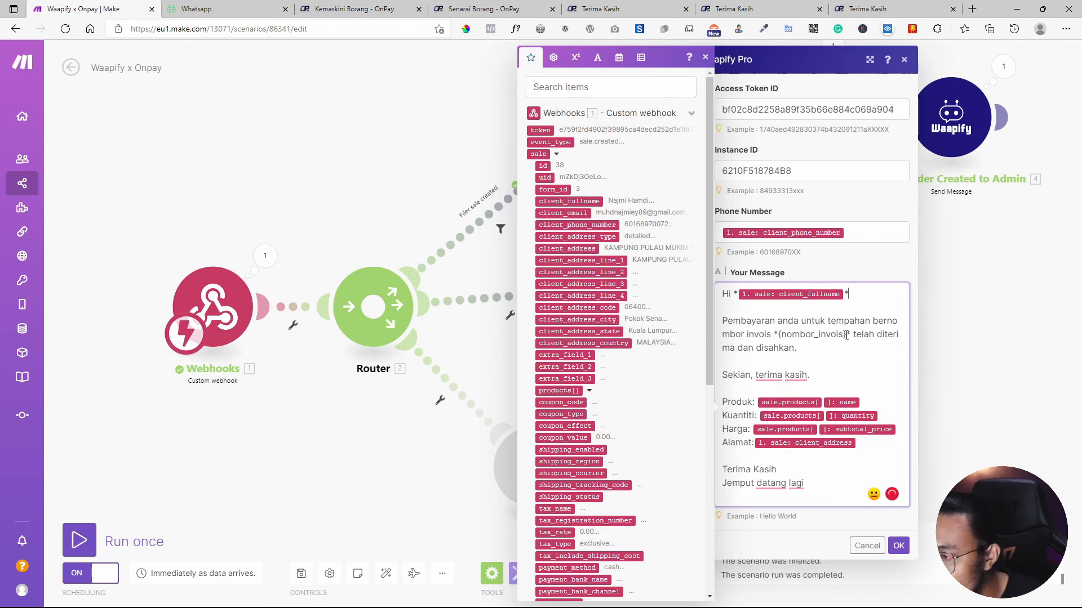
# Map sale: invoice_number over {nombor_invois}, delete the product lines and closing, and save.
pyautogui.moveTo(846, 336); pyautogui.dragTo(798, 333)
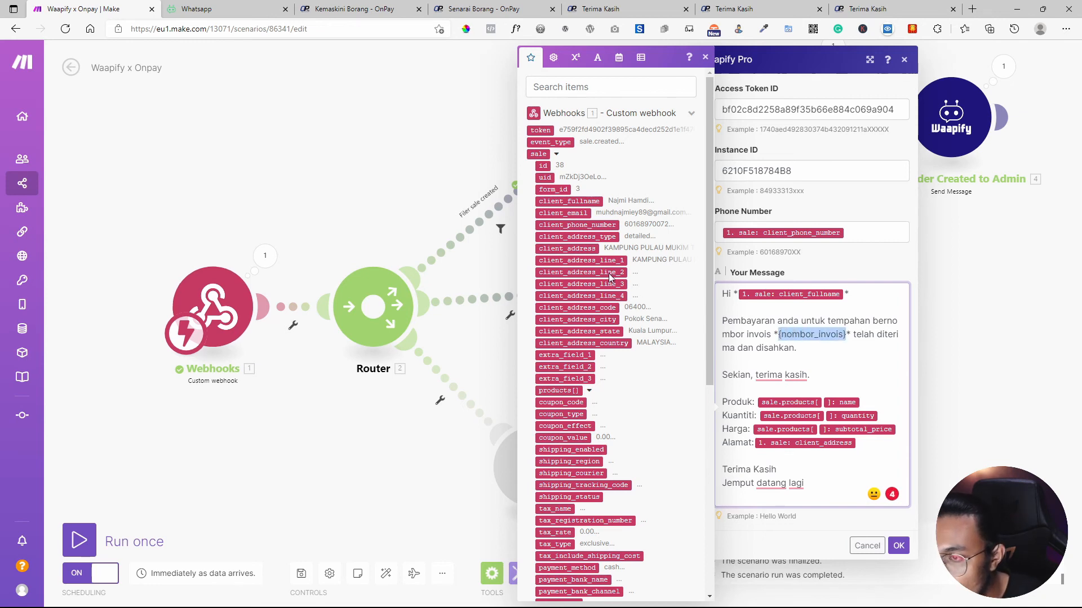
pyautogui.scroll(-6, 610, 277)
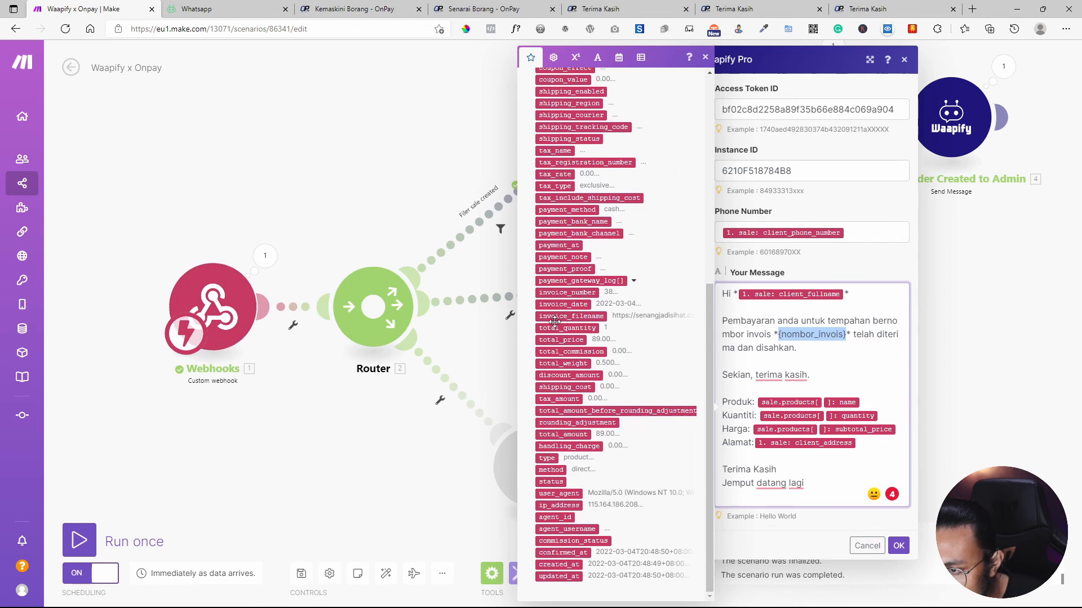
pyautogui.click(579, 293)
pyautogui.moveTo(846, 335); pyautogui.dragTo(773, 330)
pyautogui.press('BackSpace')
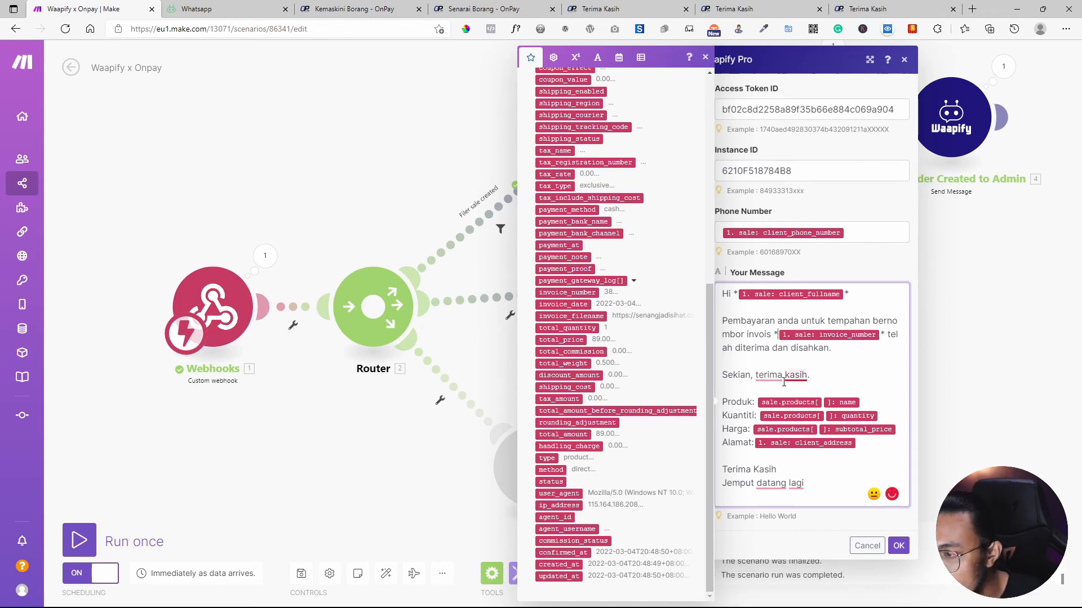
pyautogui.moveTo(871, 449); pyautogui.dragTo(717, 393)
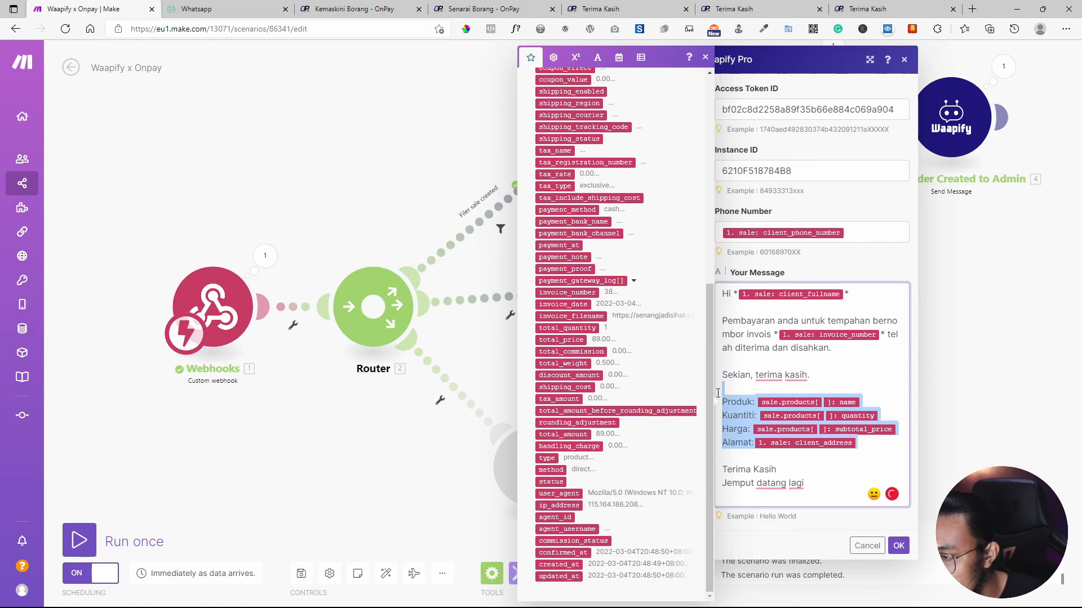
pyautogui.moveTo(787, 471); pyautogui.dragTo(712, 404)
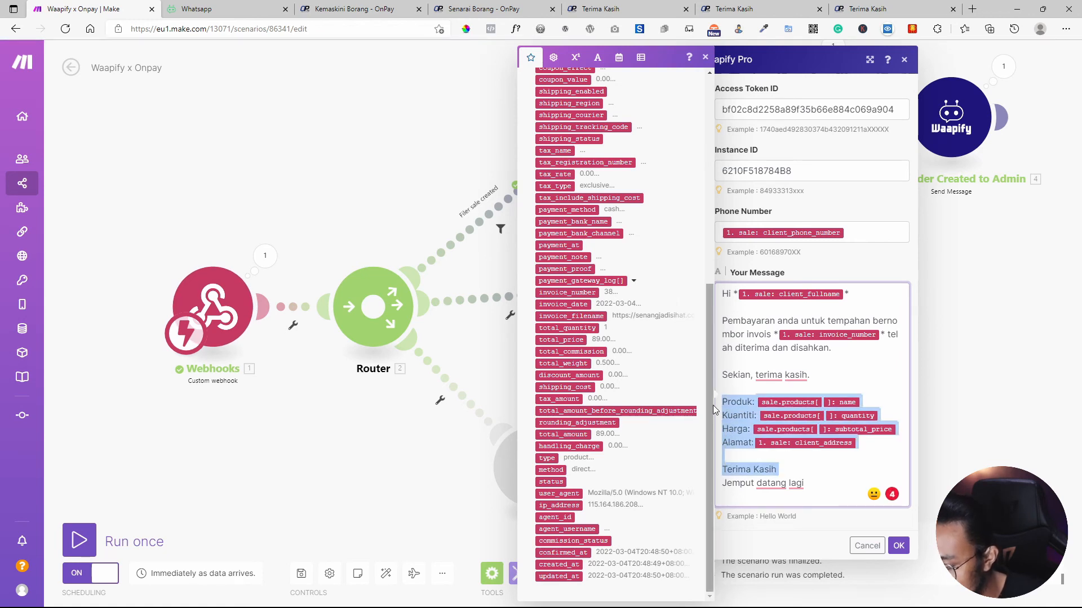
pyautogui.press('BackSpace')
pyautogui.press('BackSpace')
pyautogui.press('BackSpace')
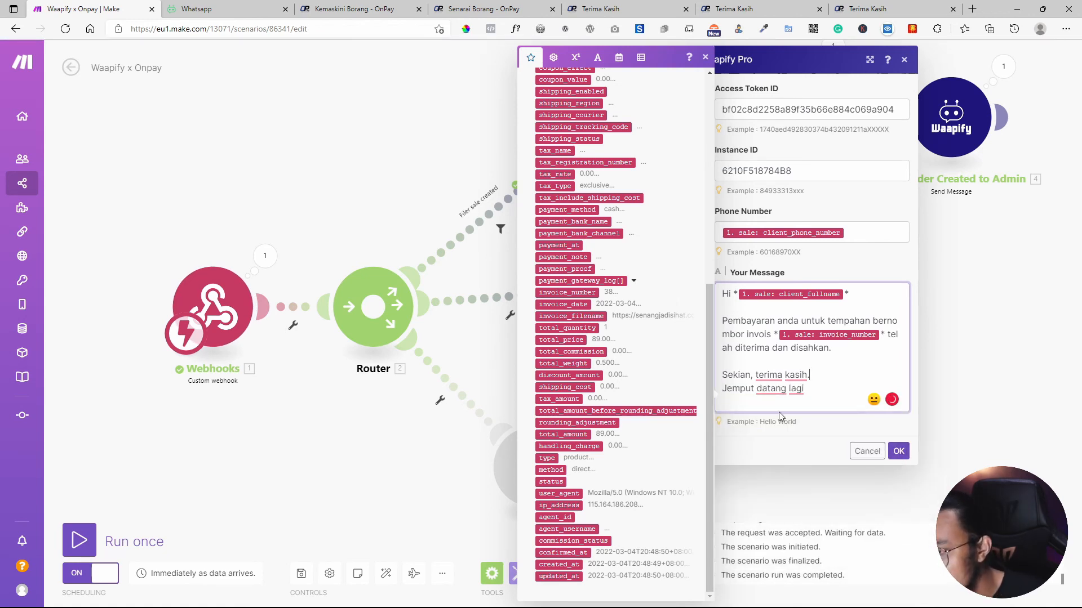
pyautogui.click(895, 453)
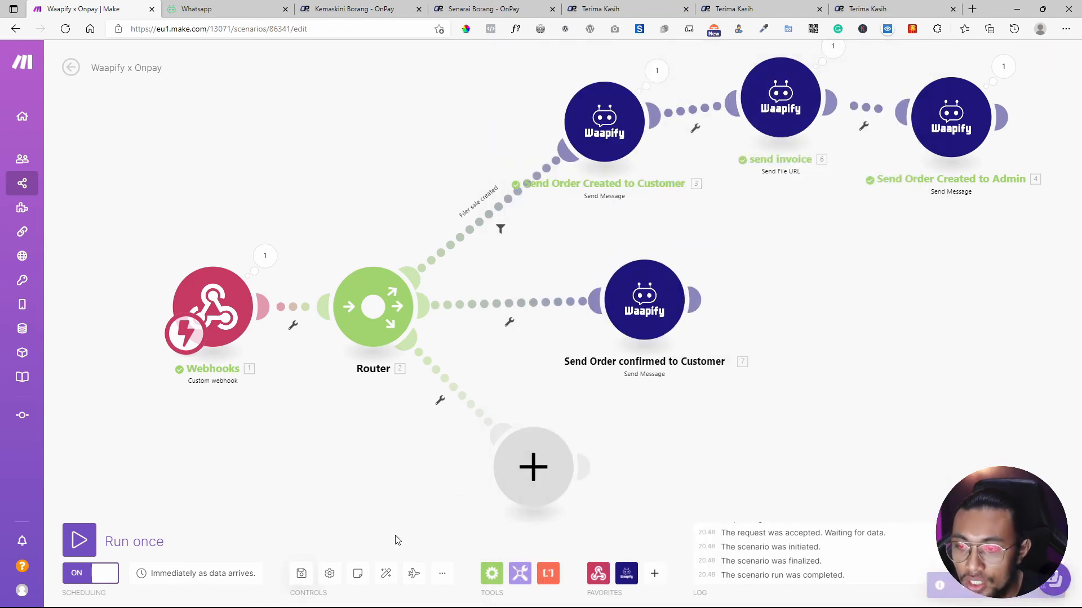
# Begin setting up a filter on the middle route.
pyautogui.click(509, 322)
pyautogui.click(521, 333)
pyautogui.click(596, 220)
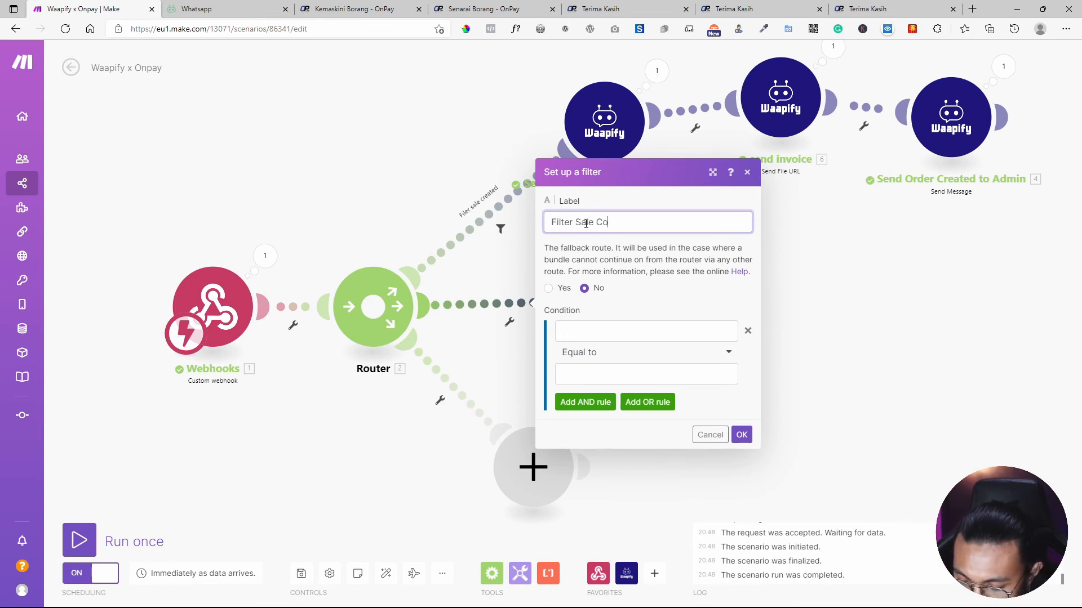
# Label the filter 'Filter Sale Confirmed' and map event_type as the condition's first value.
pyautogui.write('nfirmed')
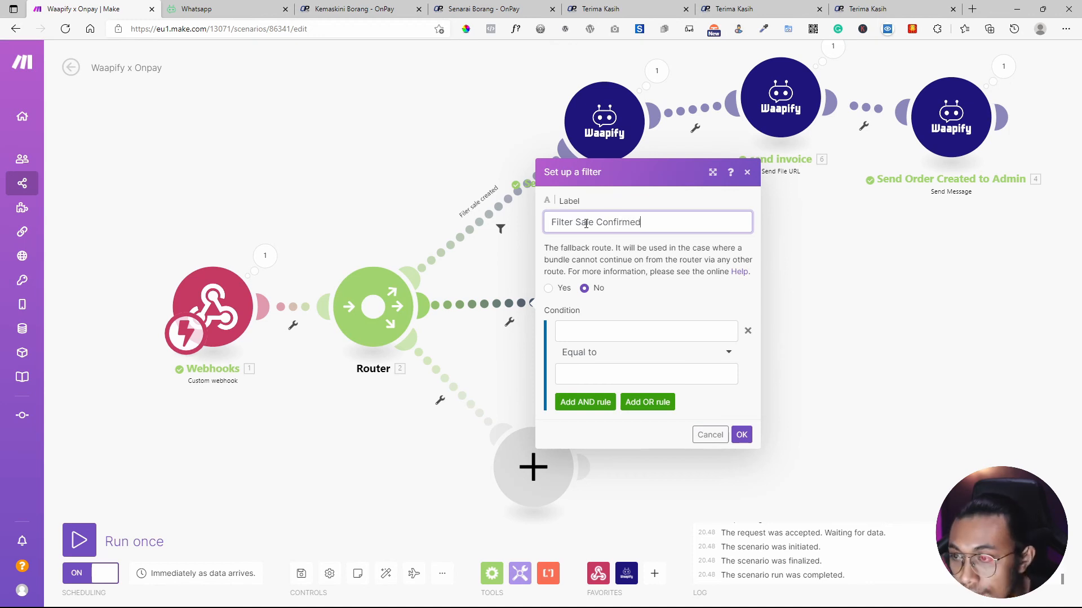
pyautogui.click(619, 332)
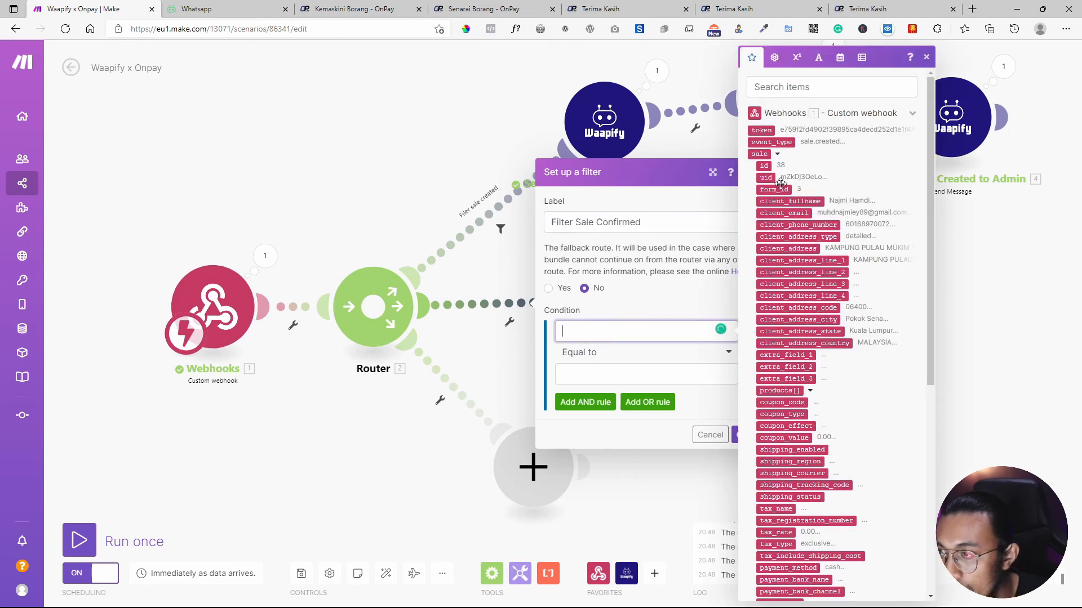
pyautogui.click(771, 142)
pyautogui.click(483, 9)
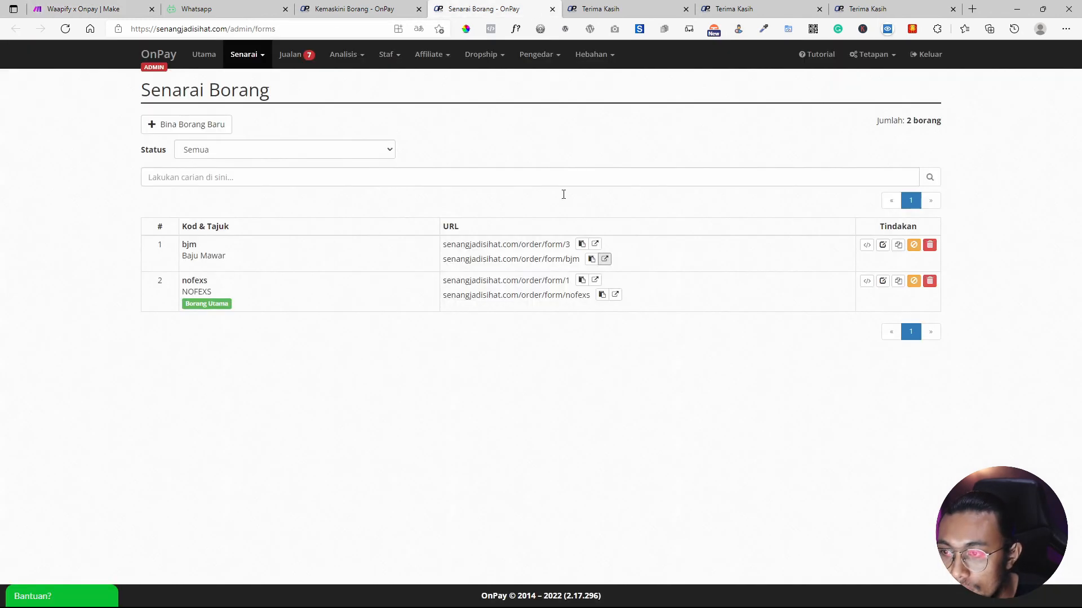
pyautogui.click(571, 9)
pyautogui.click(514, 7)
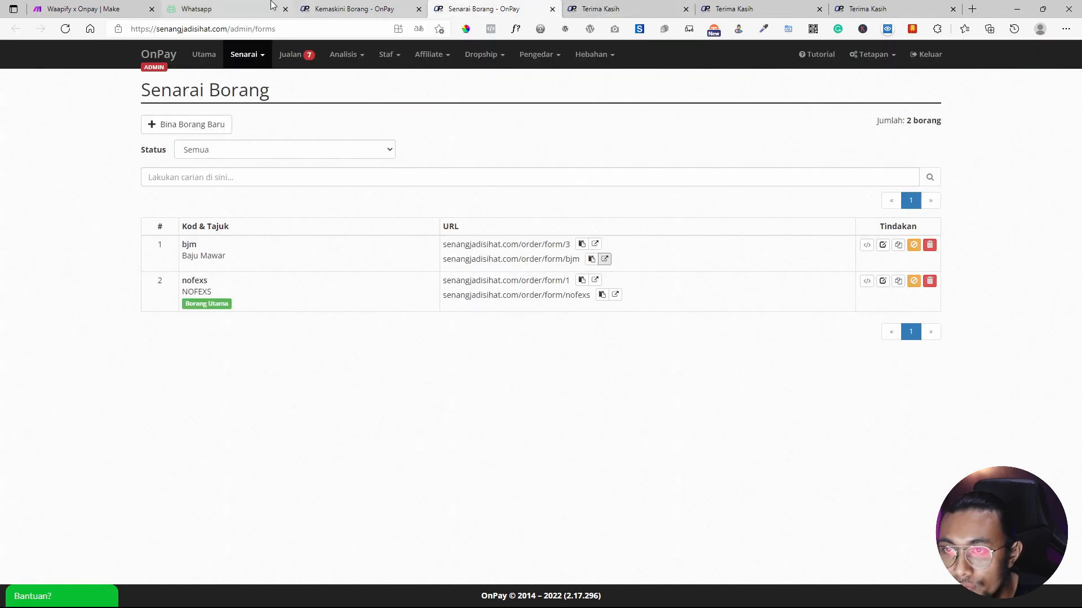
pyautogui.click(882, 245)
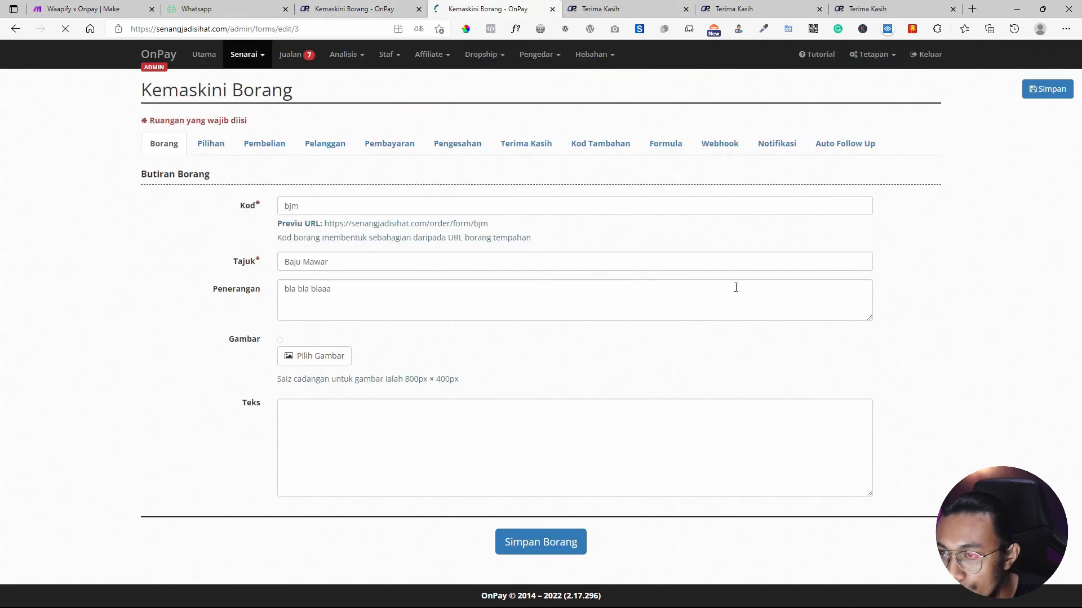
pyautogui.click(708, 150)
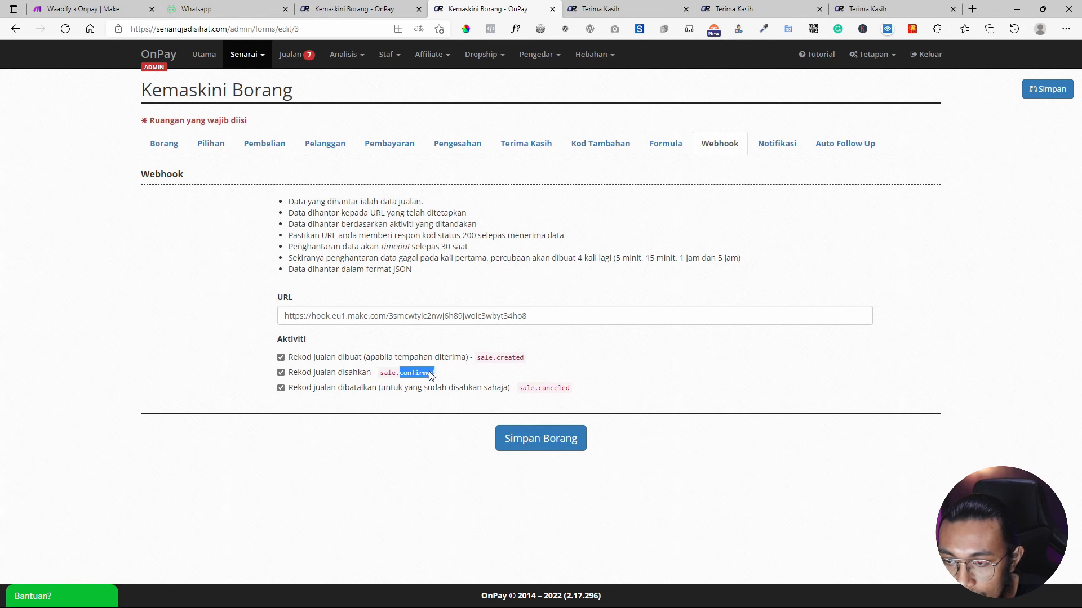
# Copy sale.confirmed from the Baju Mawar webhook settings as the comparison value and save the filter.
pyautogui.moveTo(443, 374); pyautogui.dragTo(376, 374)
pyautogui.hotkey('ctrl', 'c')
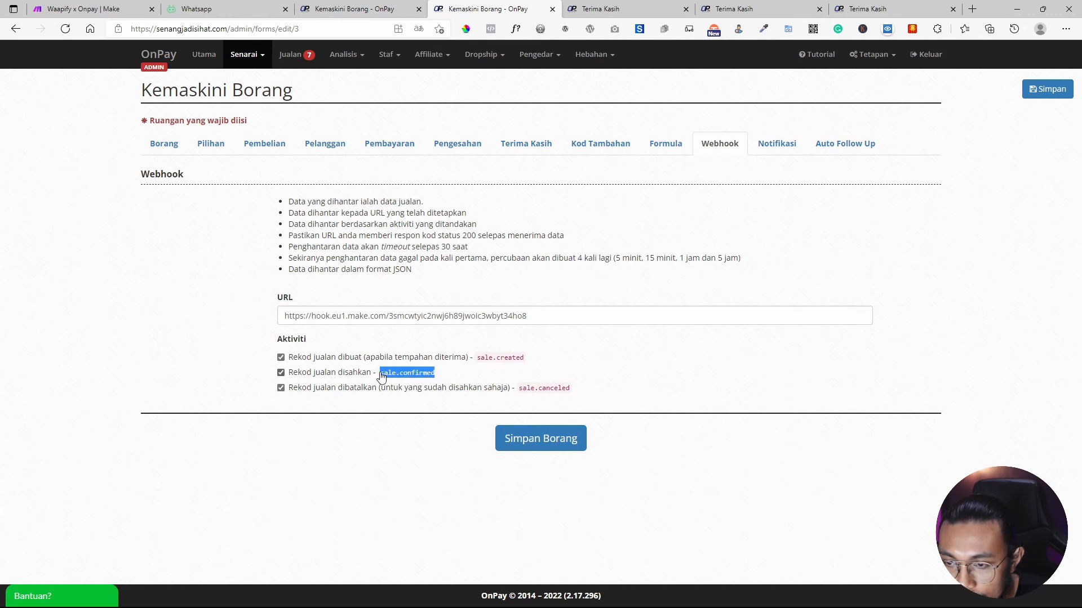
pyautogui.click(242, 7)
pyautogui.click(90, 8)
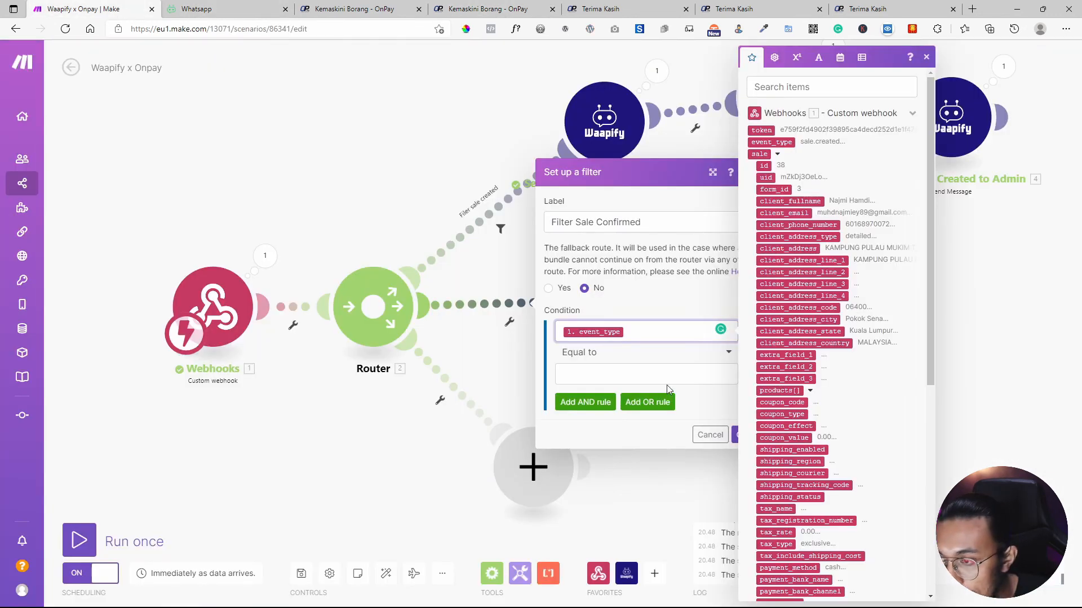
pyautogui.click(667, 381)
pyautogui.hotkey('ctrl', 'v')
pyautogui.click(725, 418)
pyautogui.click(741, 434)
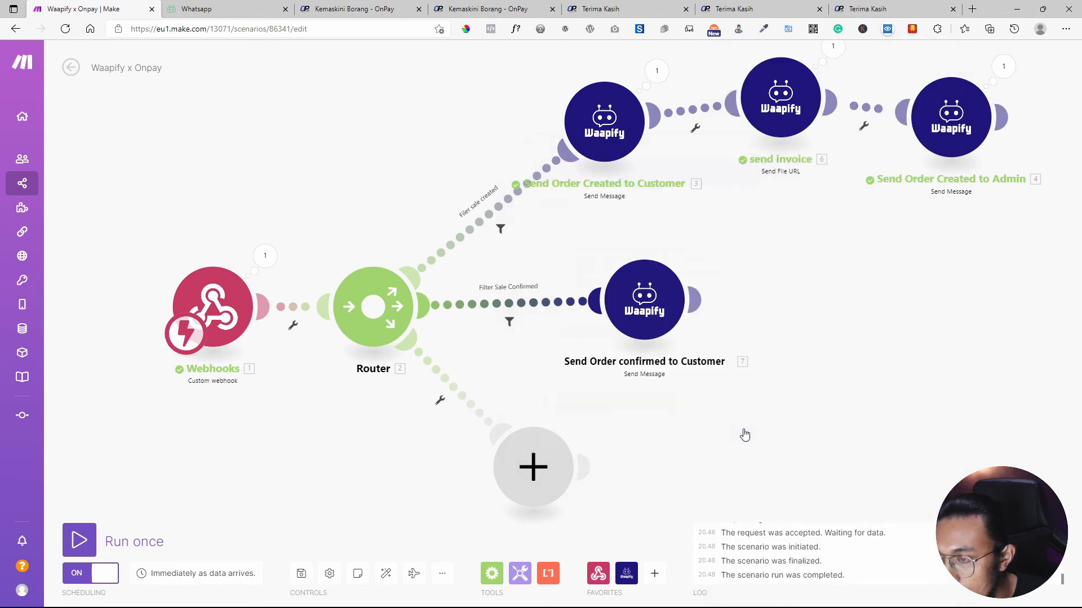
# Save the scenario and line up the Send Order confirmed and send invoice modules.
pyautogui.moveTo(643, 291); pyautogui.dragTo(682, 300)
pyautogui.click(301, 577)
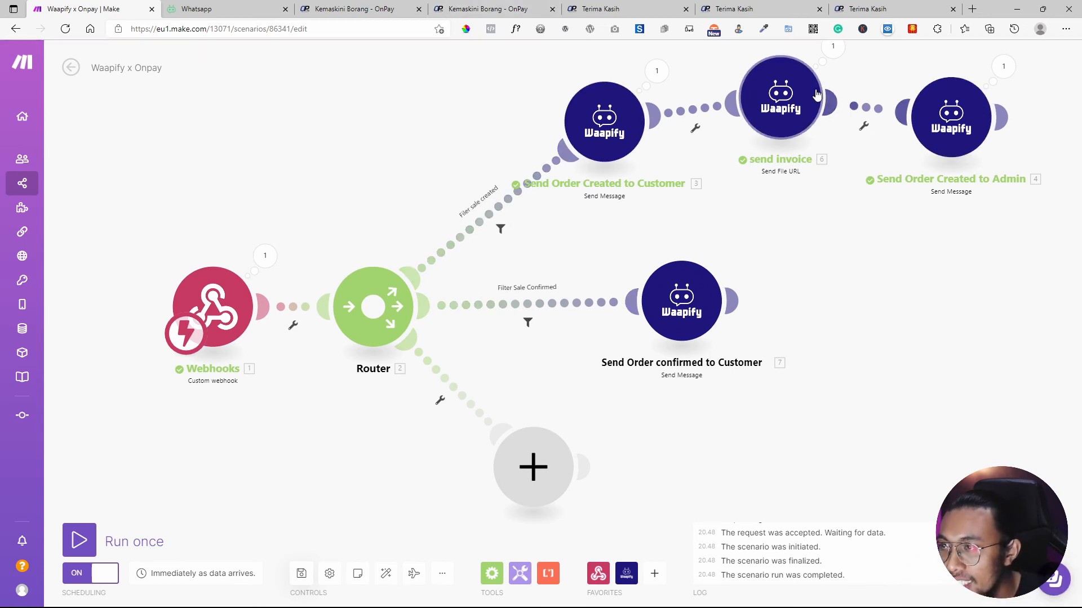
pyautogui.moveTo(817, 97); pyautogui.dragTo(820, 128)
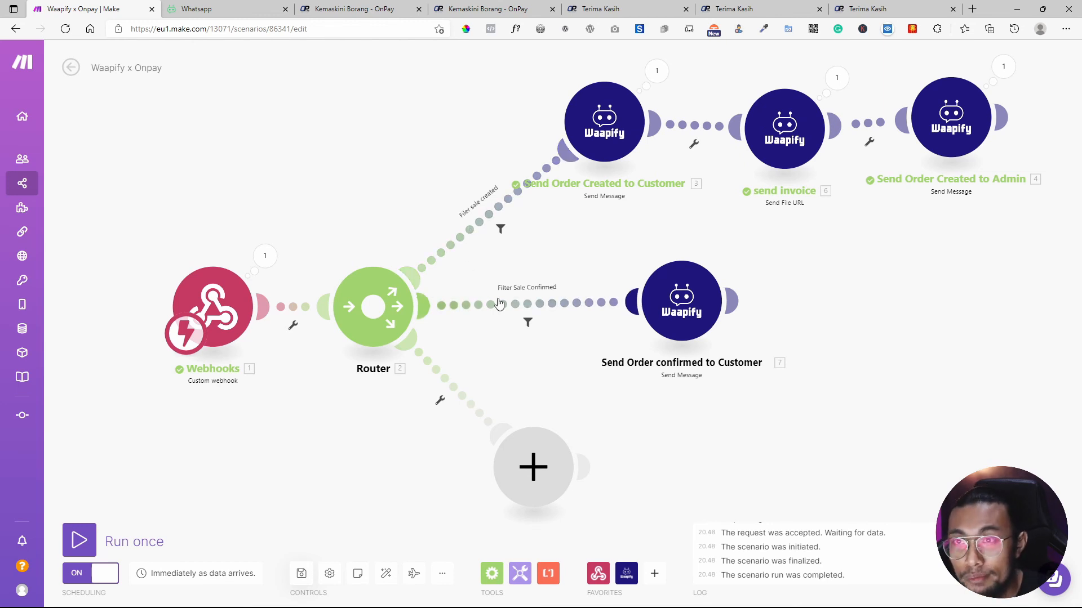
pyautogui.click(387, 7)
# Approve the latest pending sale in OnPay's Jualan list so it becomes DISAHKAN.
pyautogui.click(288, 54)
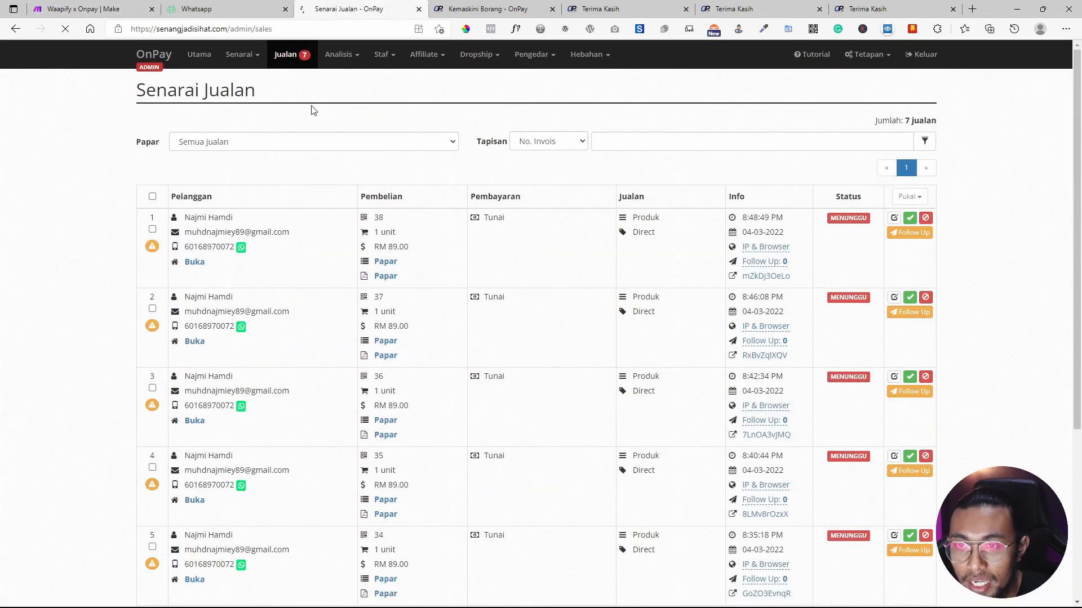
pyautogui.scroll(-5, 217, 235)
pyautogui.scroll(5, 251, 340)
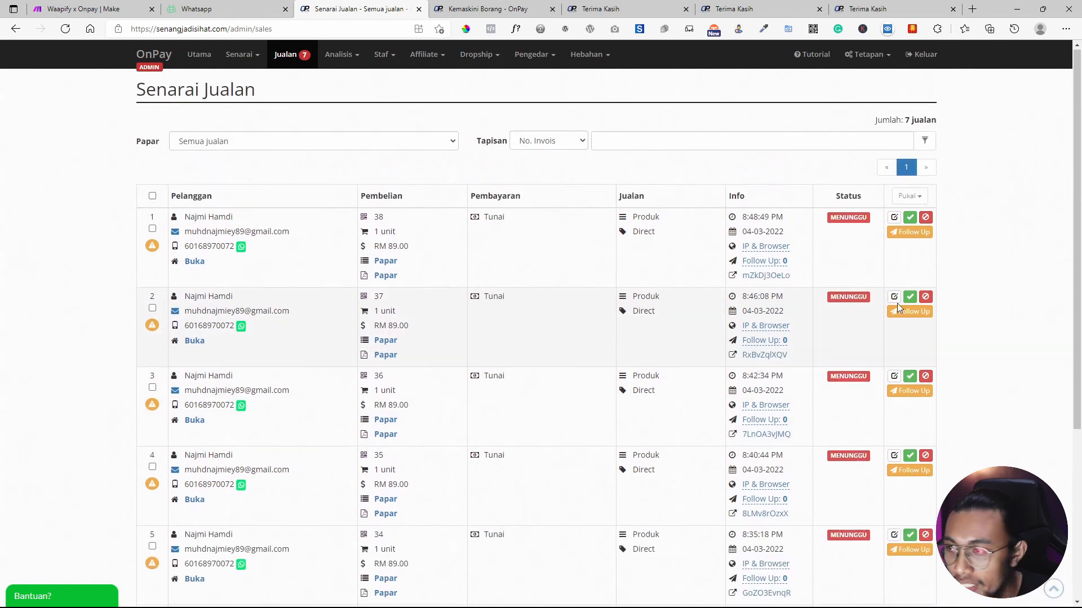
pyautogui.click(911, 219)
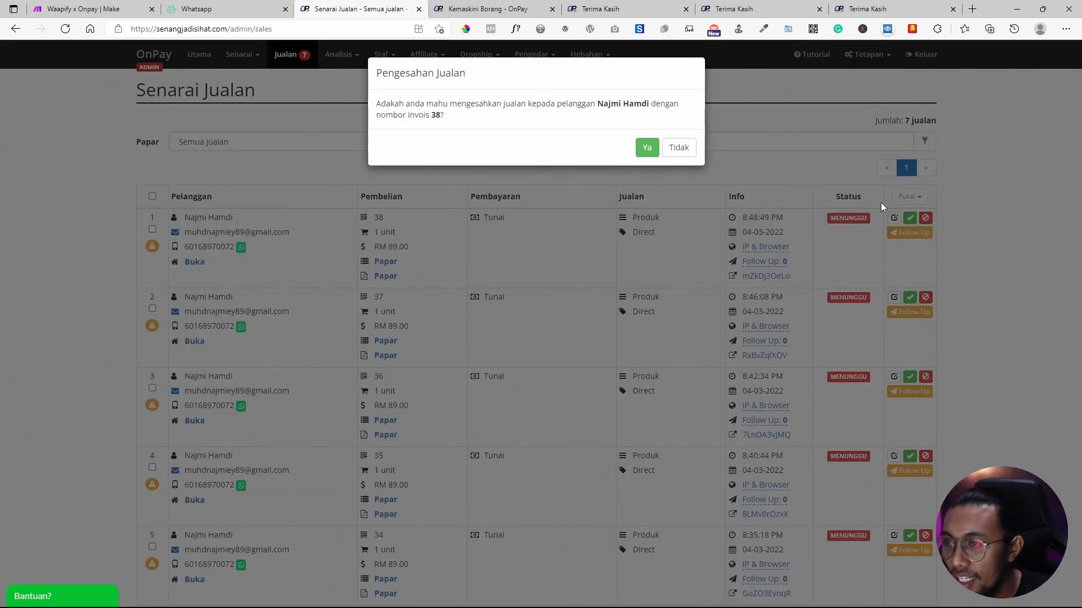
pyautogui.click(651, 147)
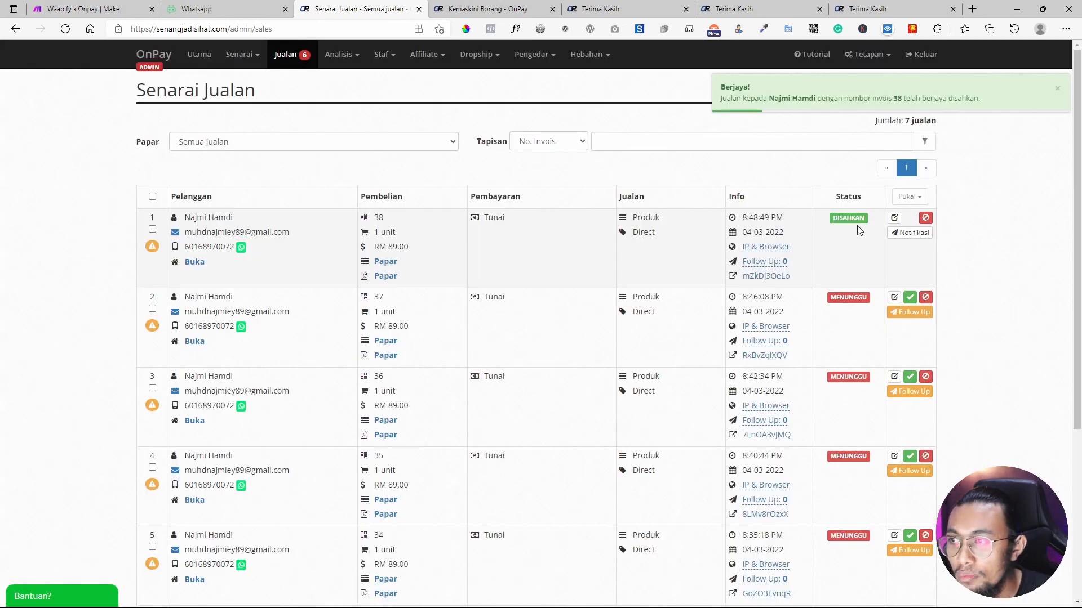
pyautogui.click(85, 8)
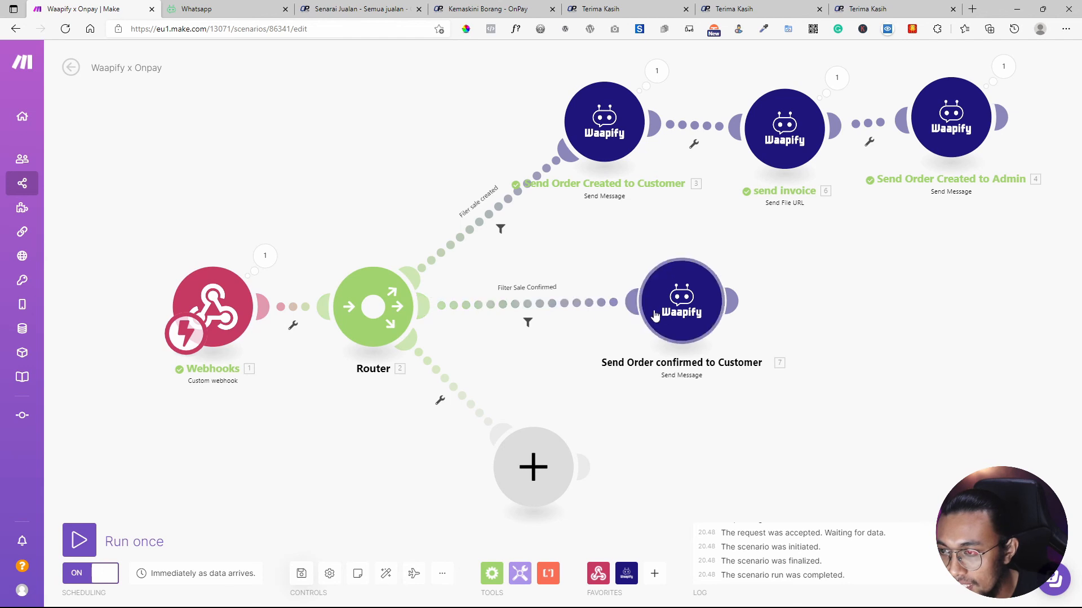
# Add the missing 't' to the upper route's filter label to read 'Filter sale created'.
pyautogui.click(498, 230)
pyautogui.click(544, 135)
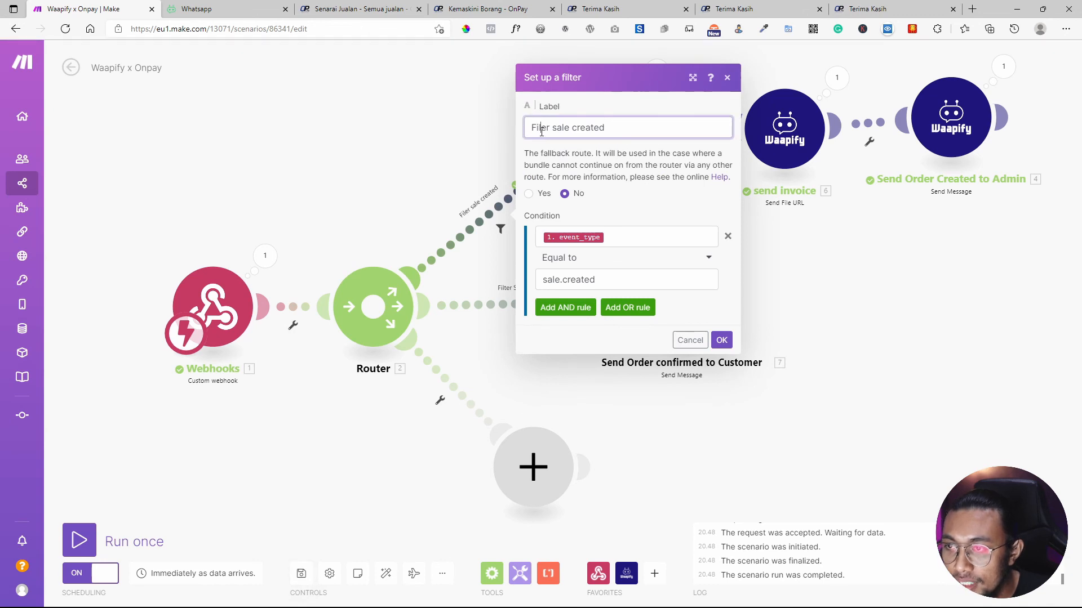
pyautogui.write('t')
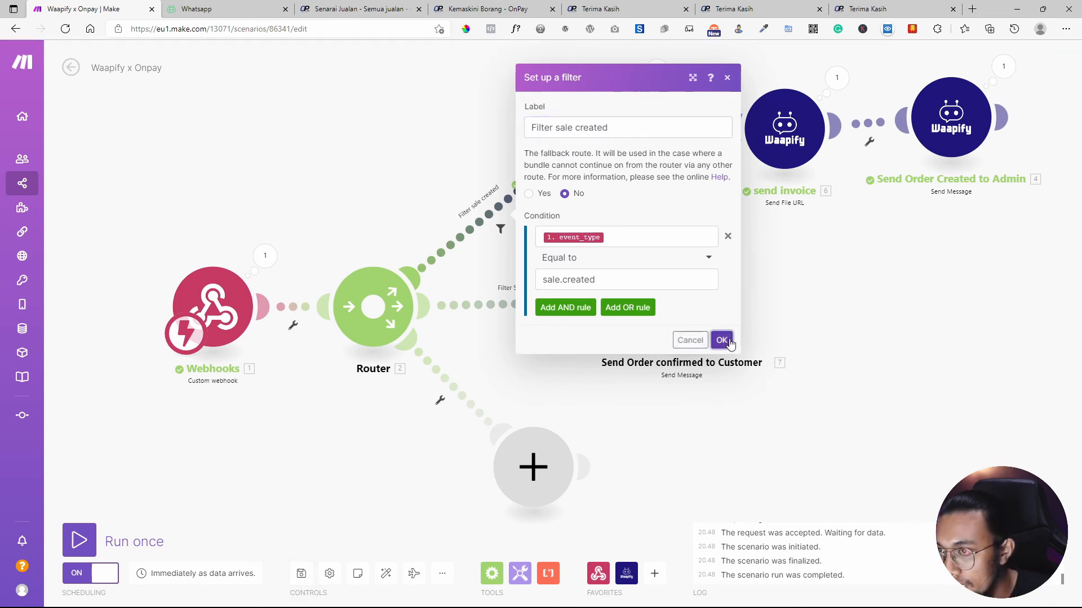
pyautogui.click(721, 340)
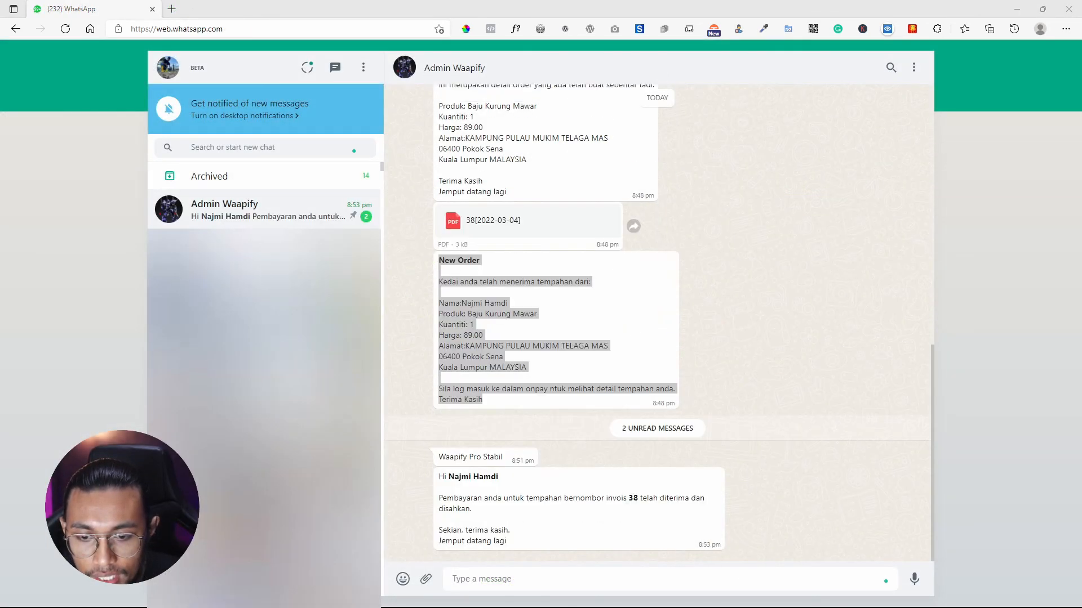
# Read the invoice 38 payment confirmation message that arrived in the WhatsApp chat.
pyautogui.hotkey('alt', 'Tab')
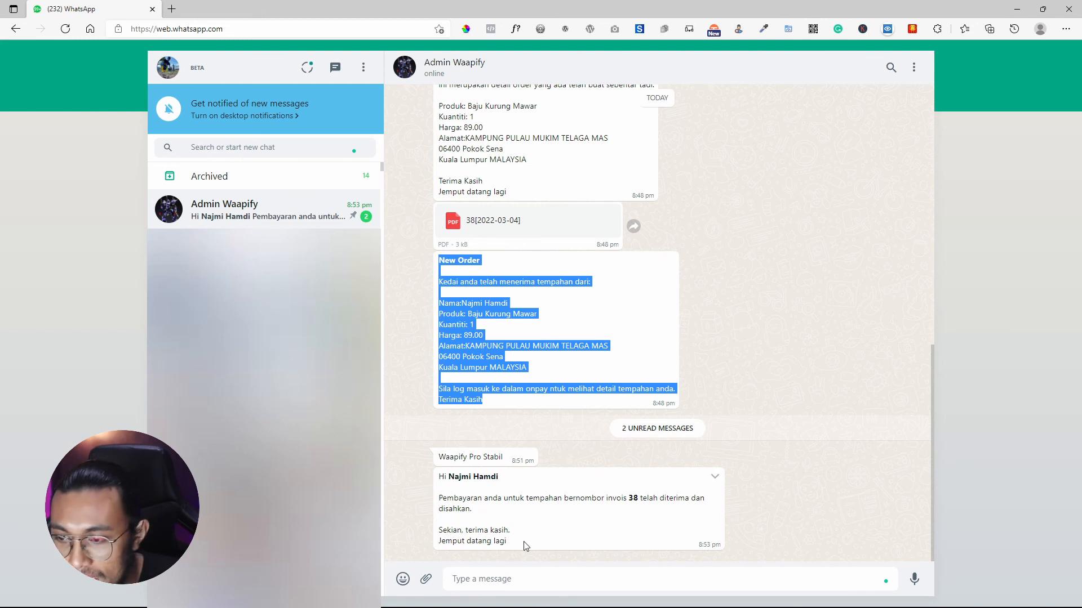
pyautogui.moveTo(510, 544); pyautogui.dragTo(435, 476)
pyautogui.moveTo(497, 500); pyautogui.dragTo(500, 502)
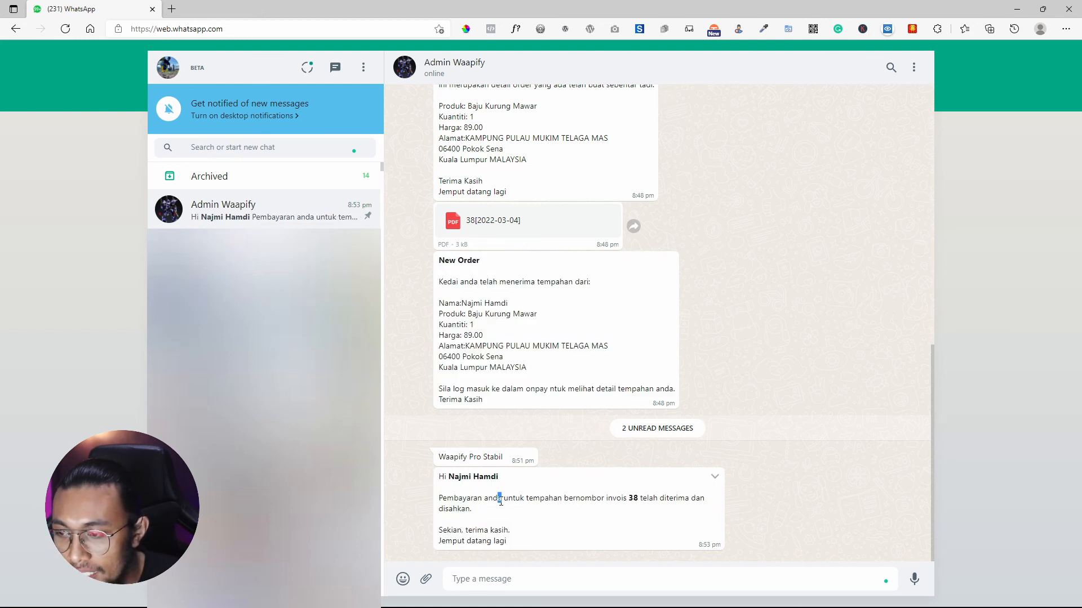
pyautogui.moveTo(632, 498); pyautogui.dragTo(656, 503)
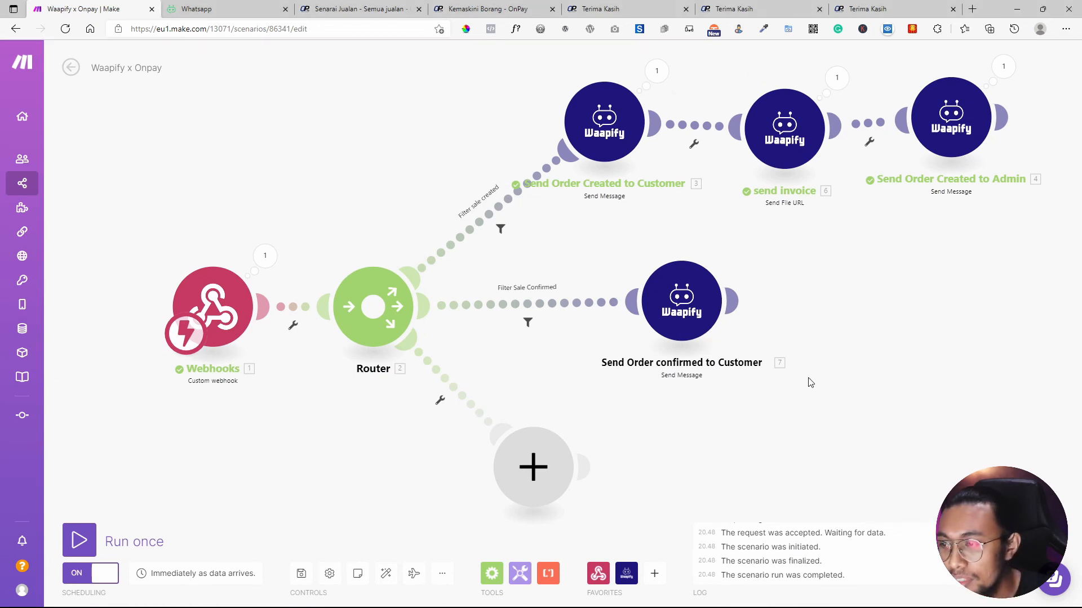
# Reposition the confirmed-order and empty placeholder modules, and look up sale.canceled in OnPay's webhook settings.
pyautogui.moveTo(707, 316); pyautogui.dragTo(716, 309)
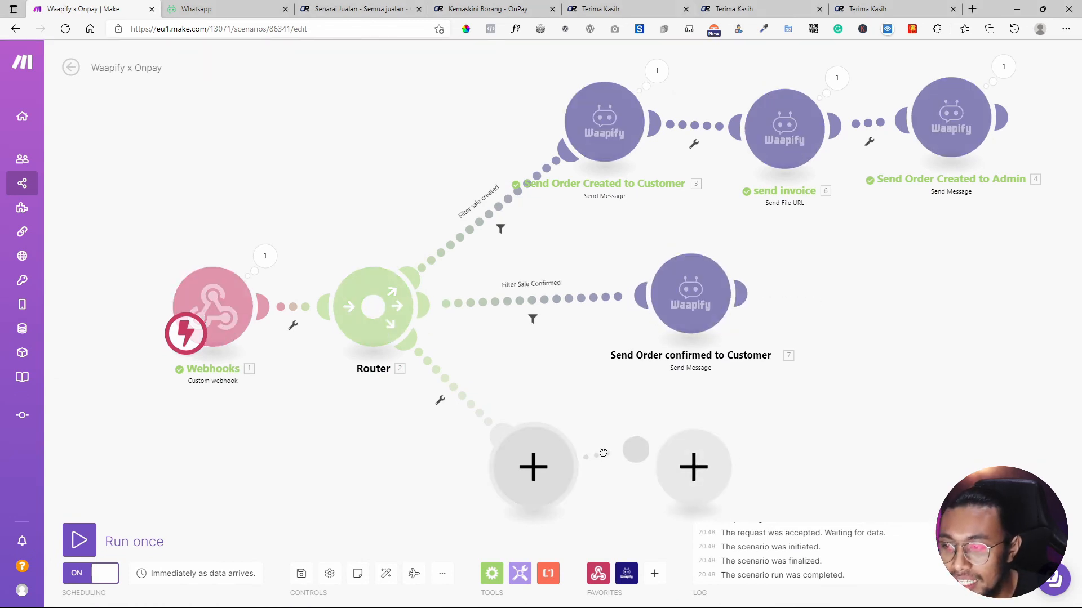
pyautogui.moveTo(545, 475); pyautogui.dragTo(612, 437)
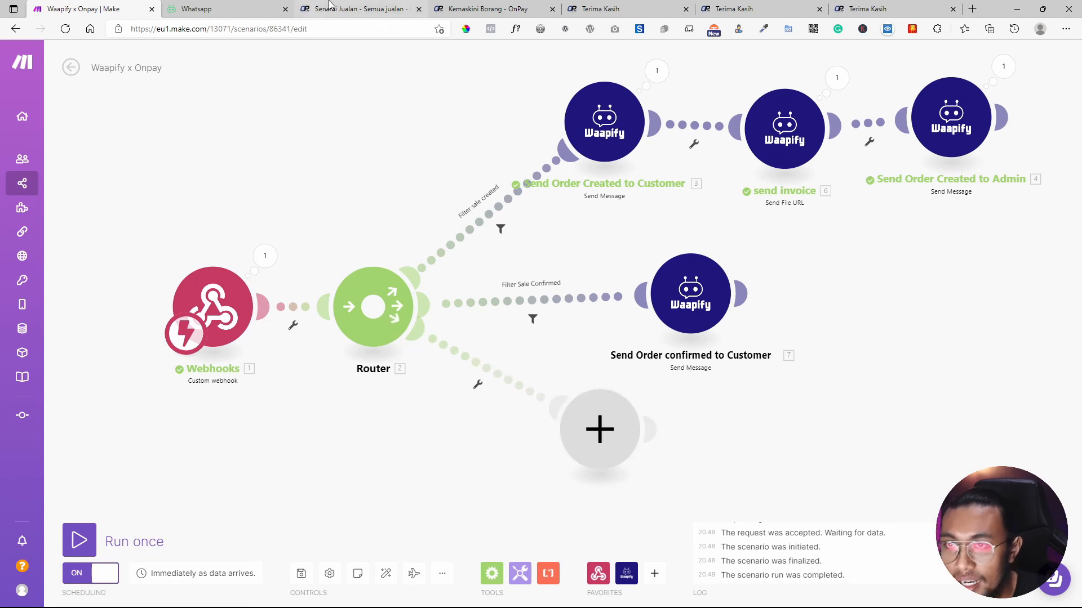
pyautogui.click(362, 7)
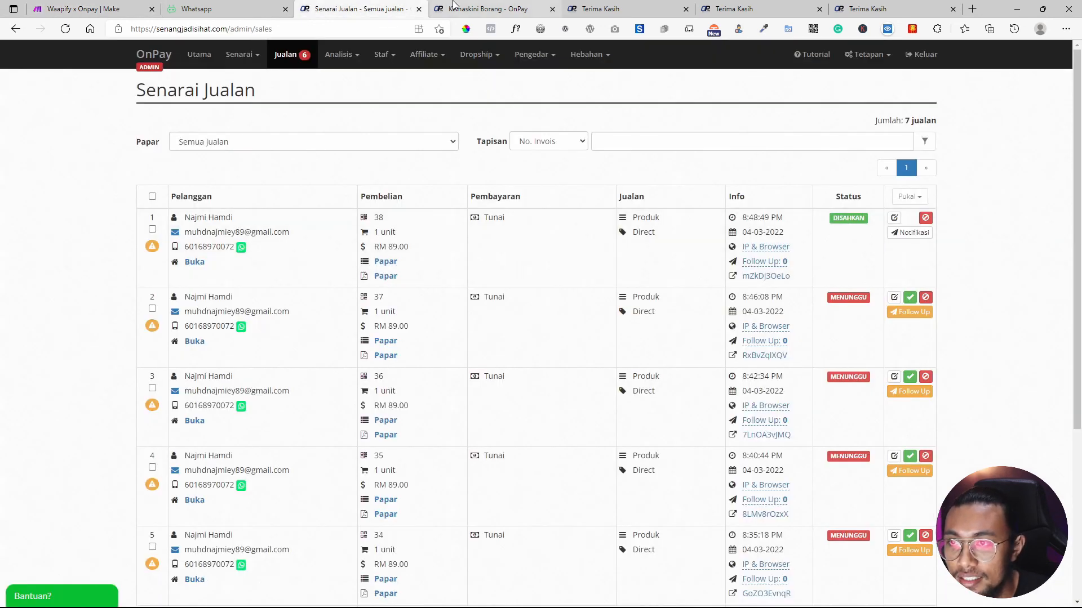
pyautogui.click(453, 6)
pyautogui.doubleClick(544, 388)
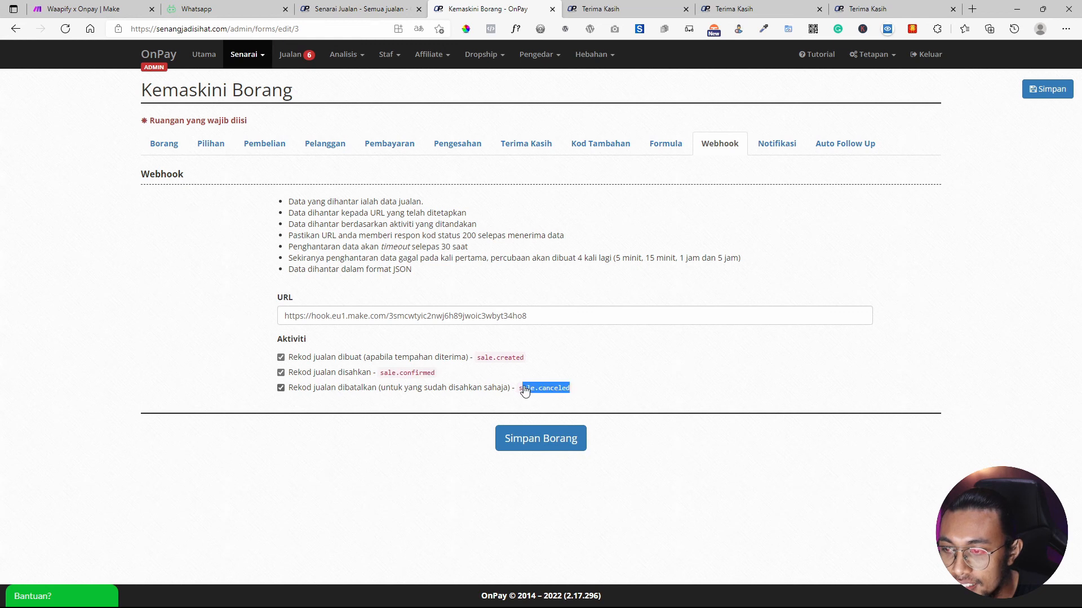
pyautogui.click(90, 9)
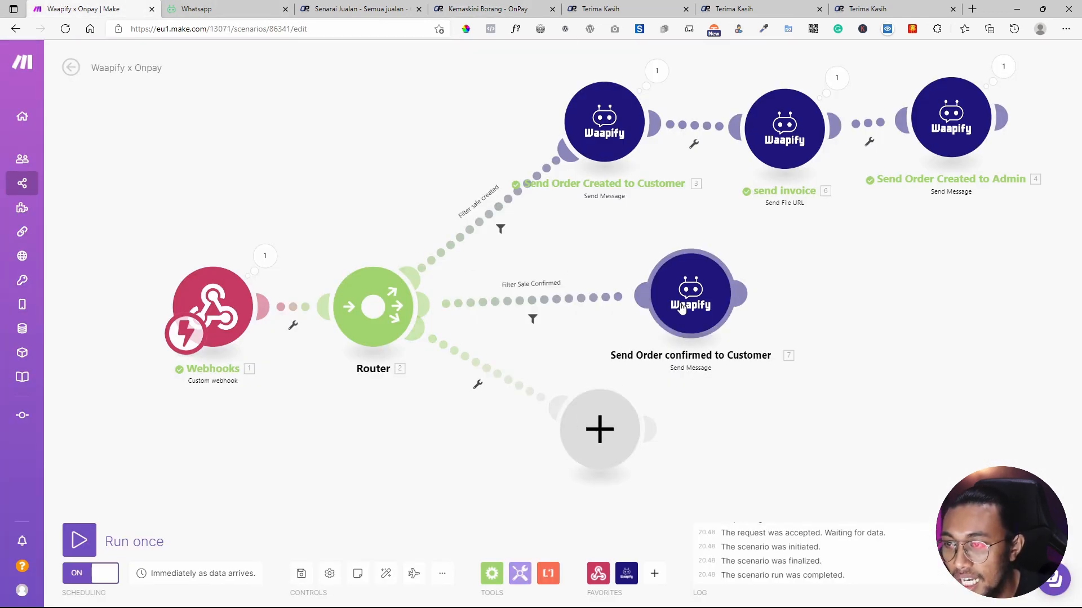
pyautogui.moveTo(682, 308); pyautogui.dragTo(679, 324)
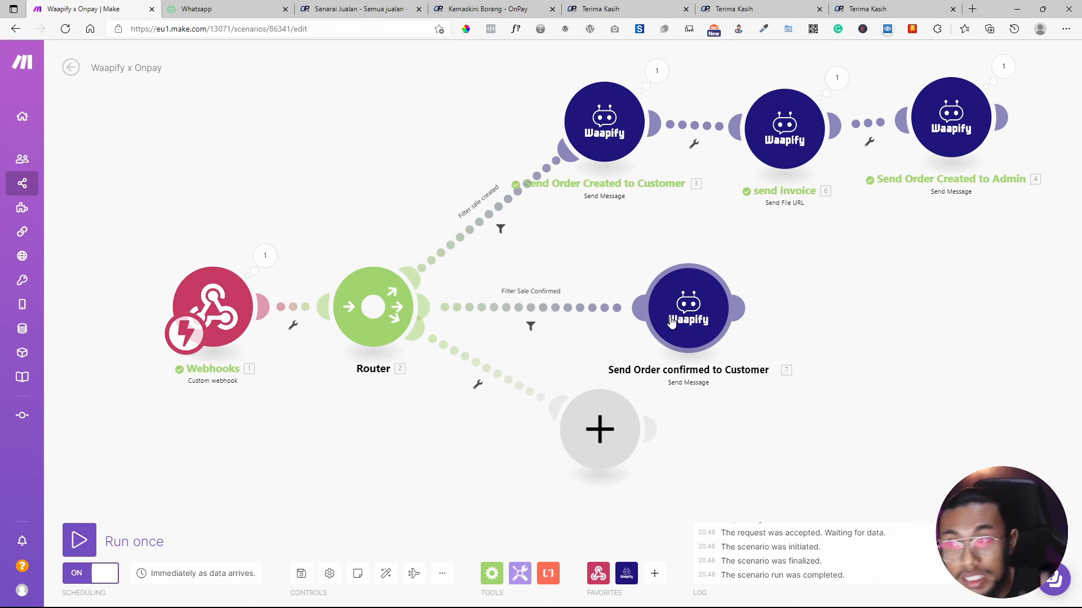
pyautogui.click(604, 121)
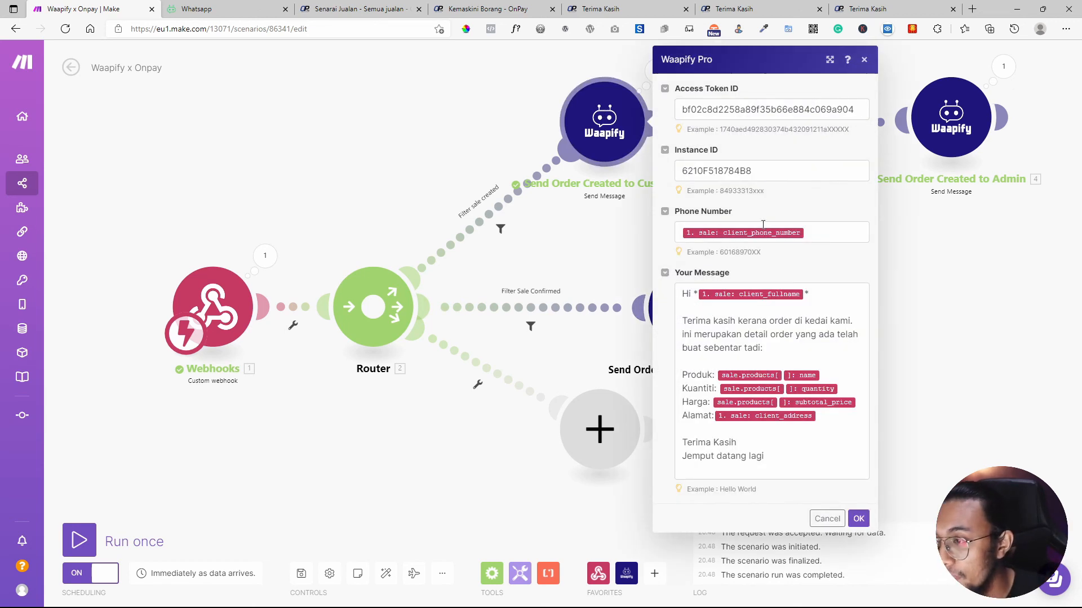
pyautogui.click(822, 232)
pyautogui.click(611, 263)
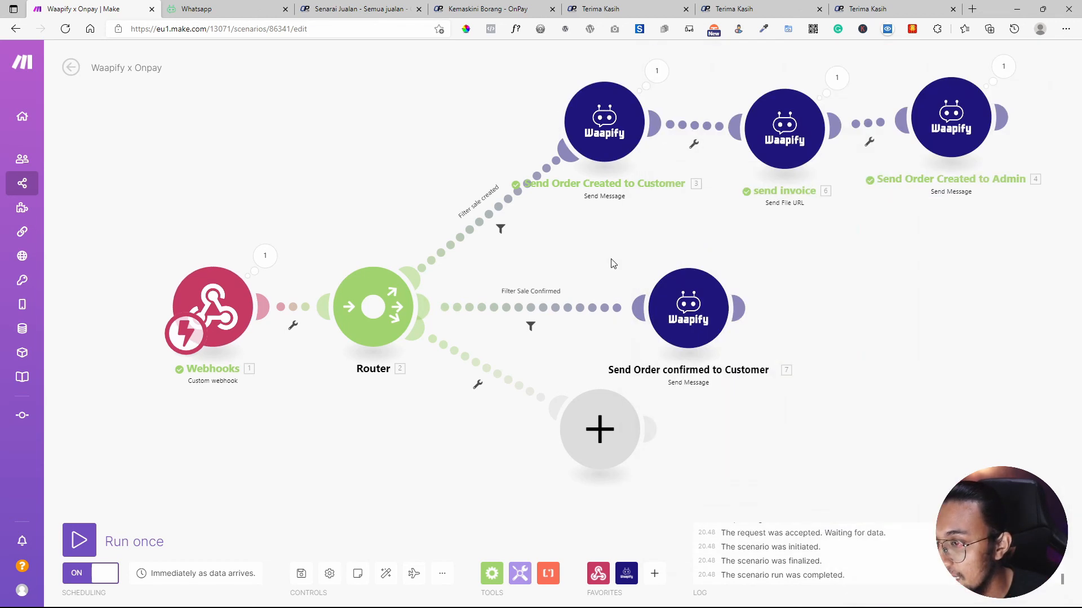
pyautogui.click(962, 135)
pyautogui.click(769, 232)
pyautogui.moveTo(769, 232); pyautogui.dragTo(697, 235)
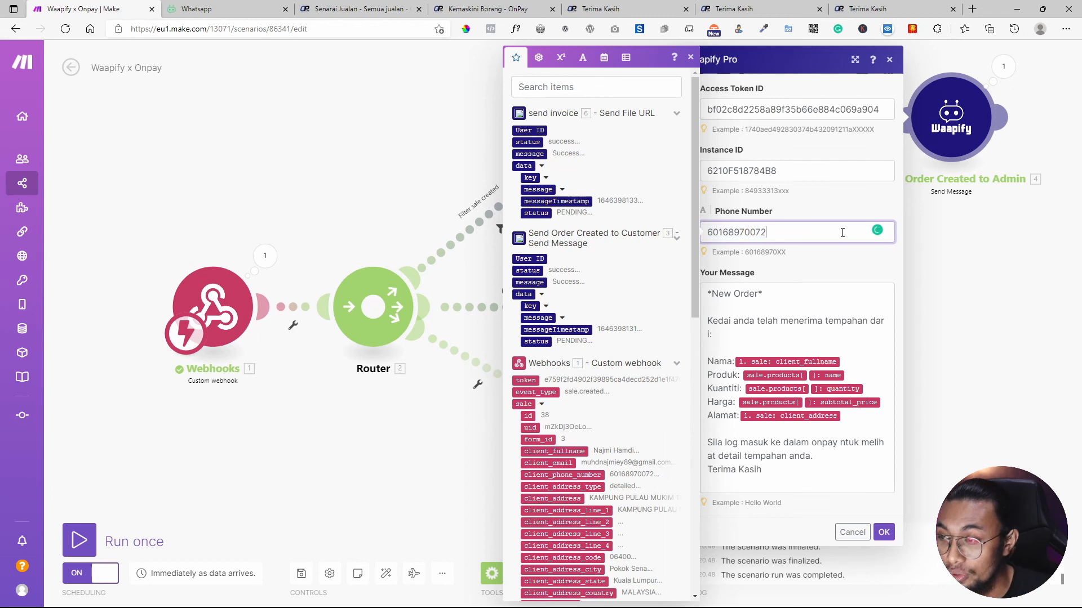
pyautogui.click(994, 296)
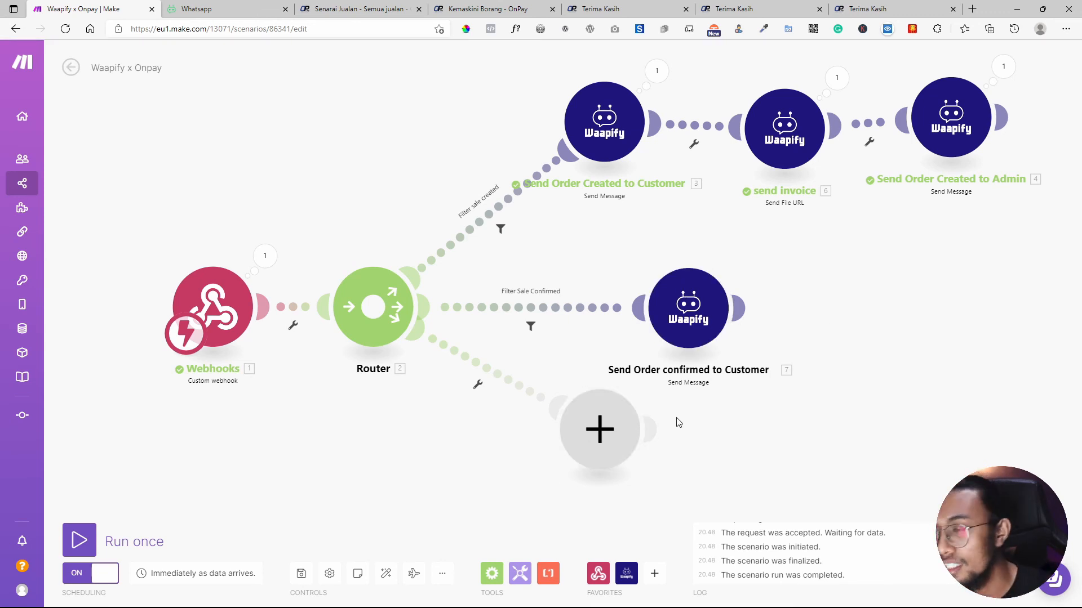
pyautogui.click(738, 307)
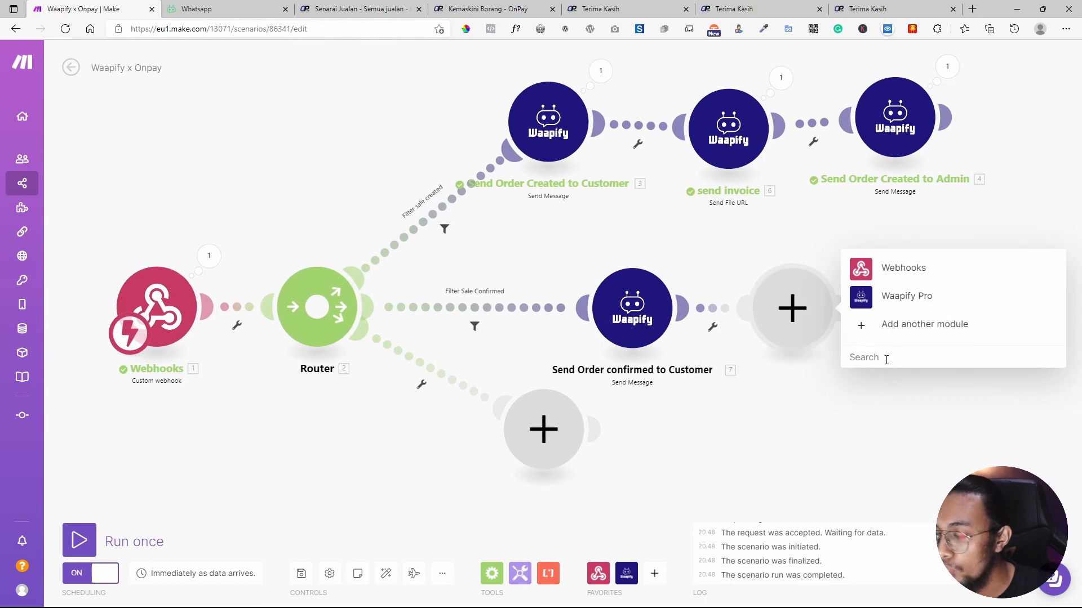
pyautogui.write('we')
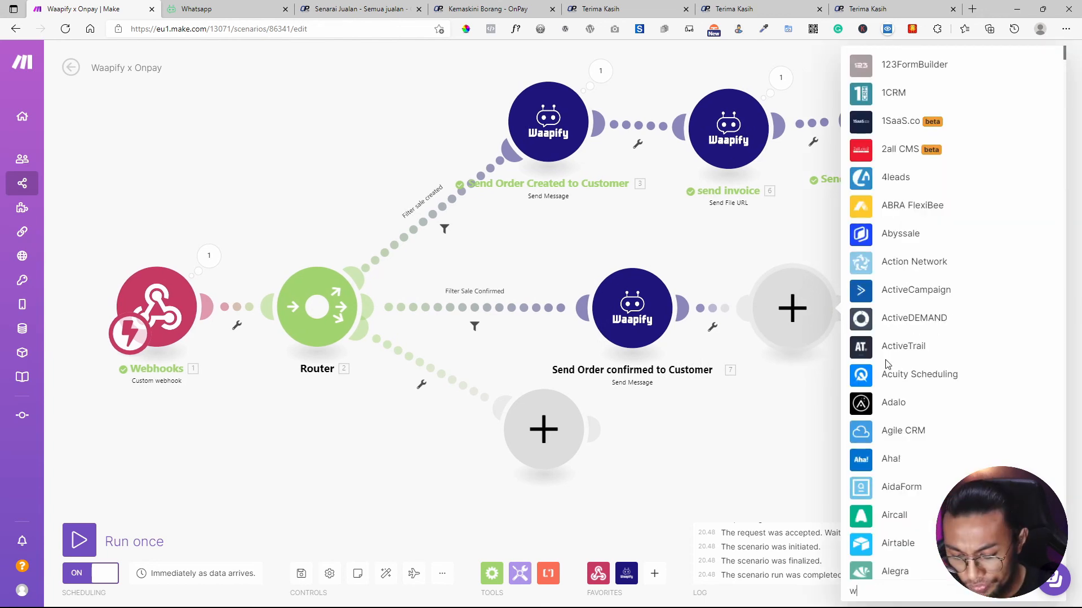
pyautogui.press('BackSpace')
pyautogui.press('BackSpace')
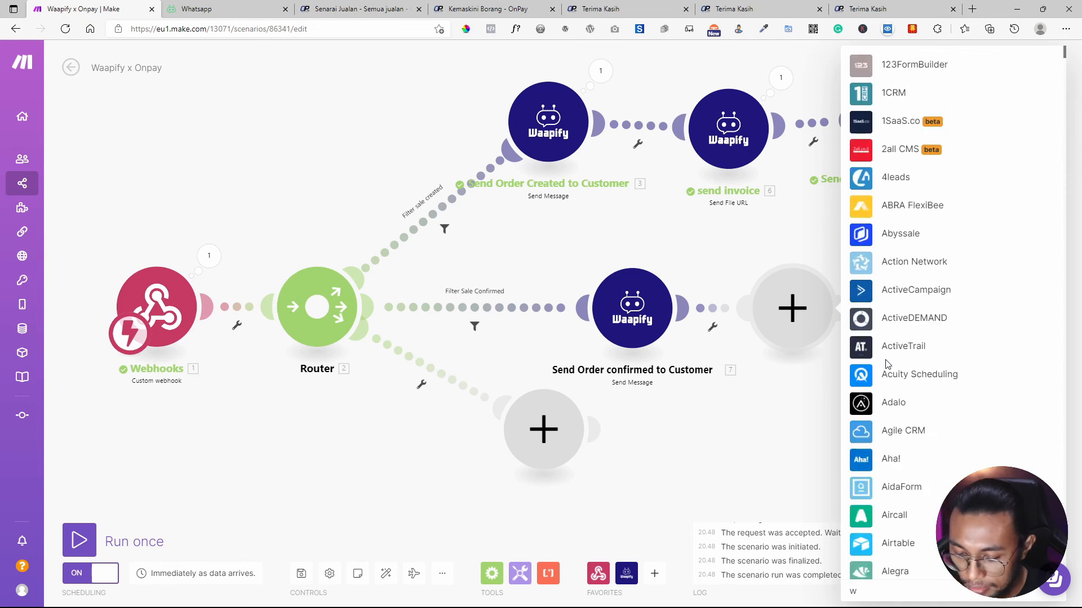
pyautogui.write('gh')
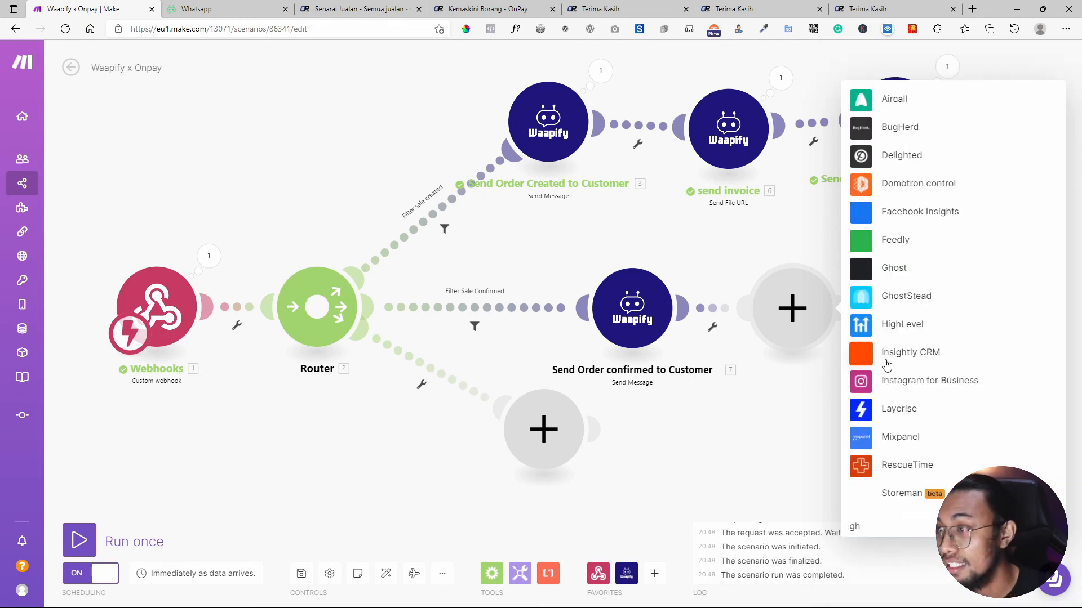
pyautogui.press('BackSpace')
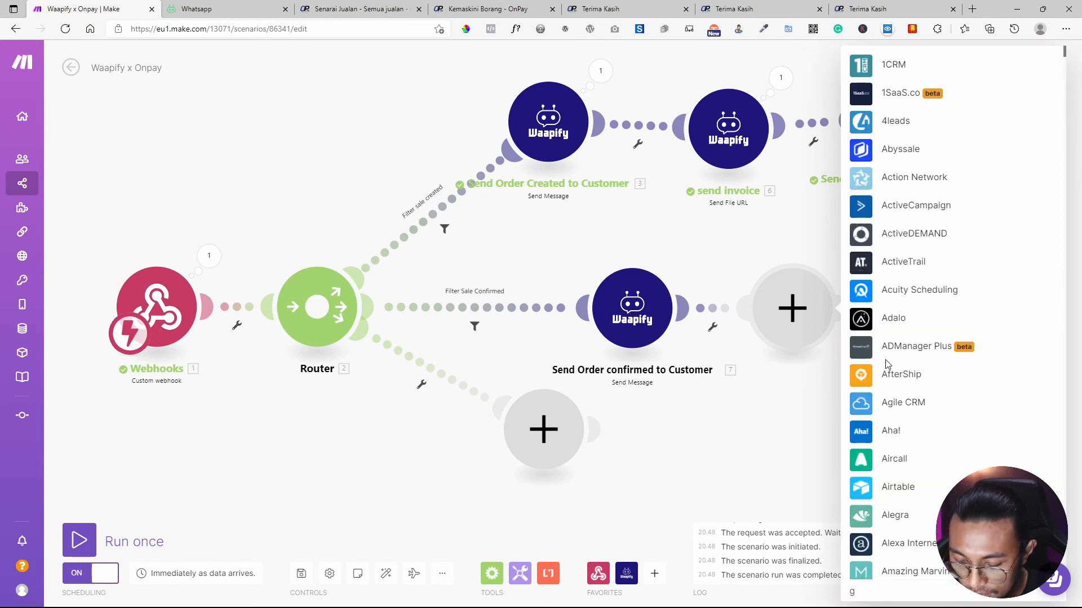
pyautogui.write('sheet')
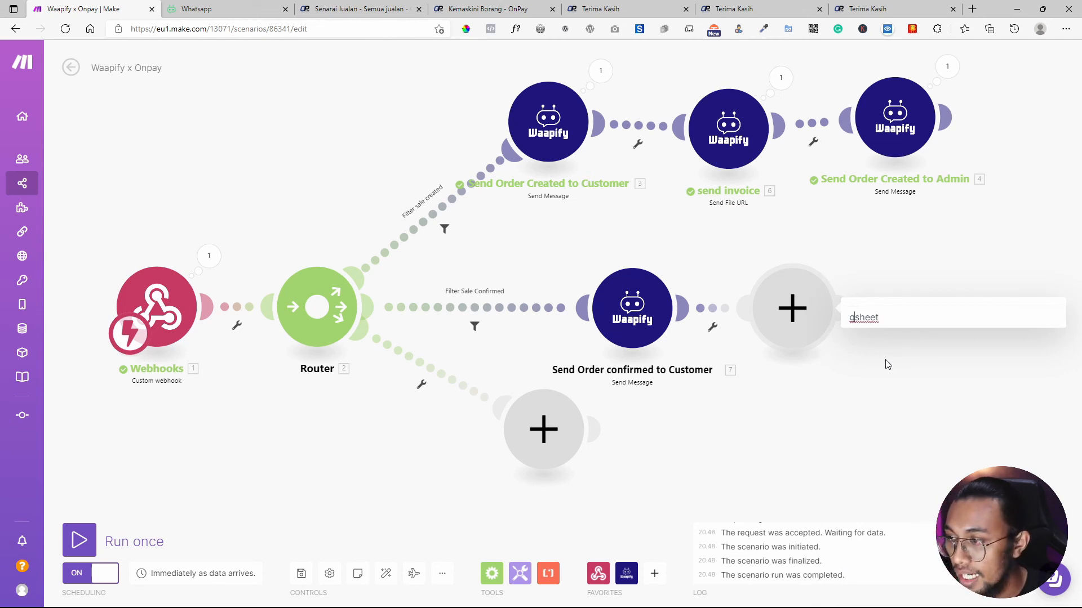
pyautogui.press('BackSpace')
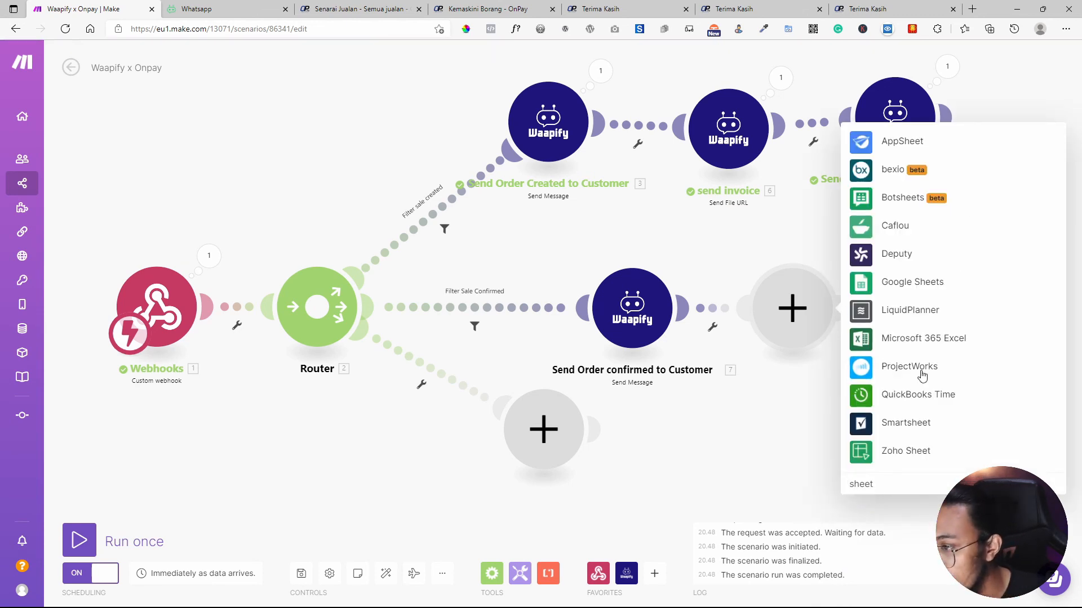
pyautogui.click(896, 283)
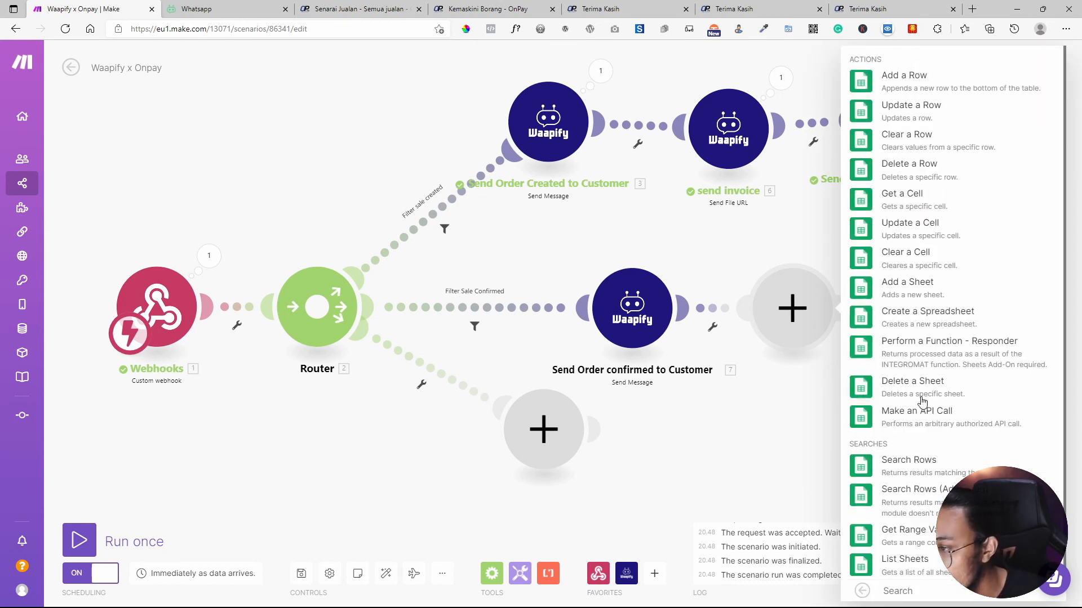
pyautogui.click(912, 82)
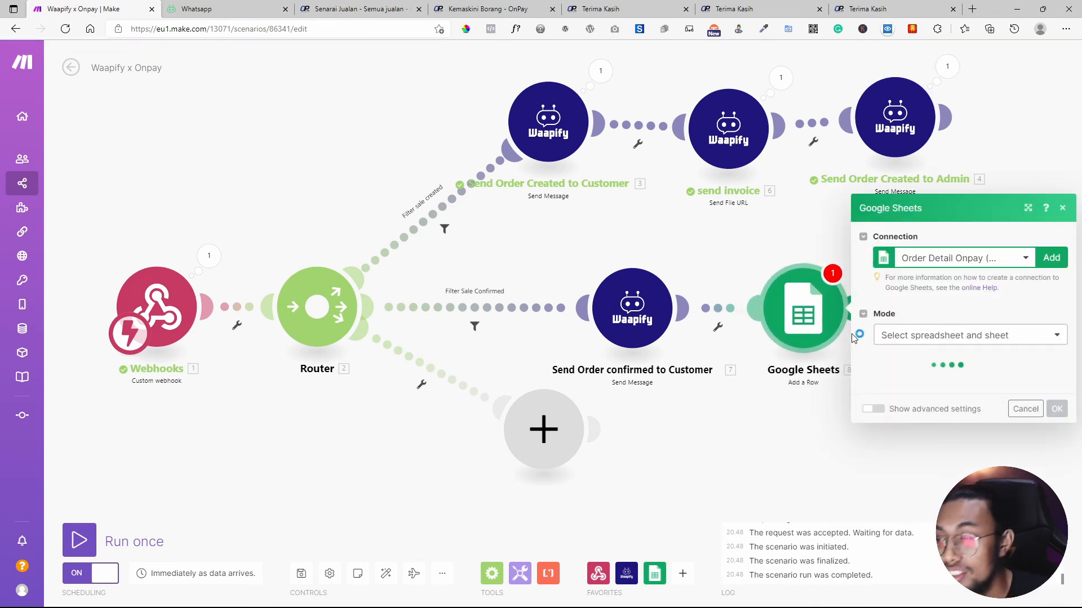
pyautogui.rightClick(809, 317)
pyautogui.click(842, 454)
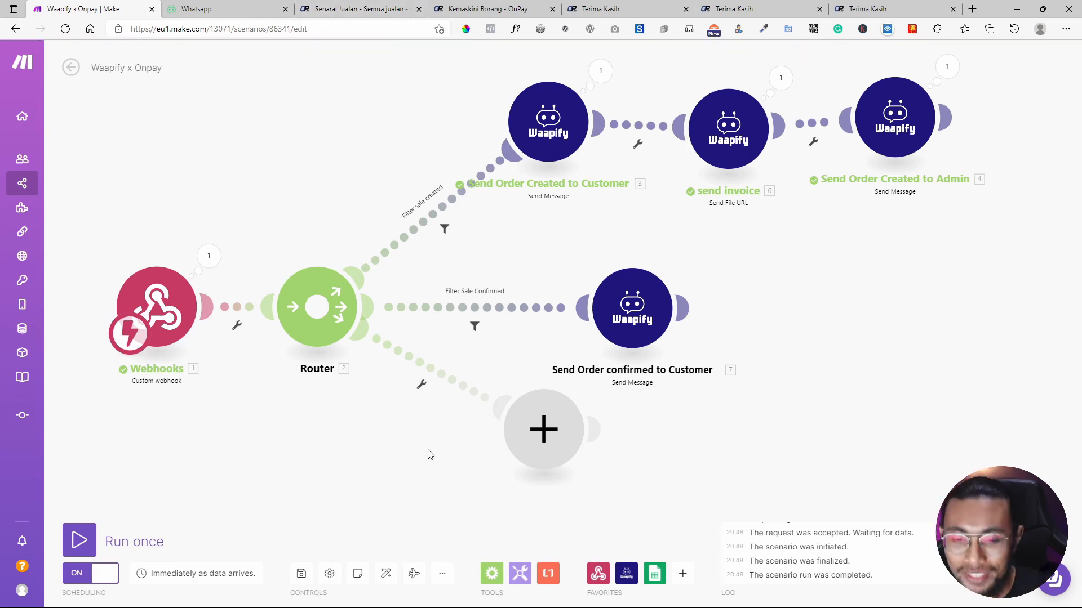
# Save the scenario and shift the confirmed-order message module slightly up-left.
pyautogui.click(302, 574)
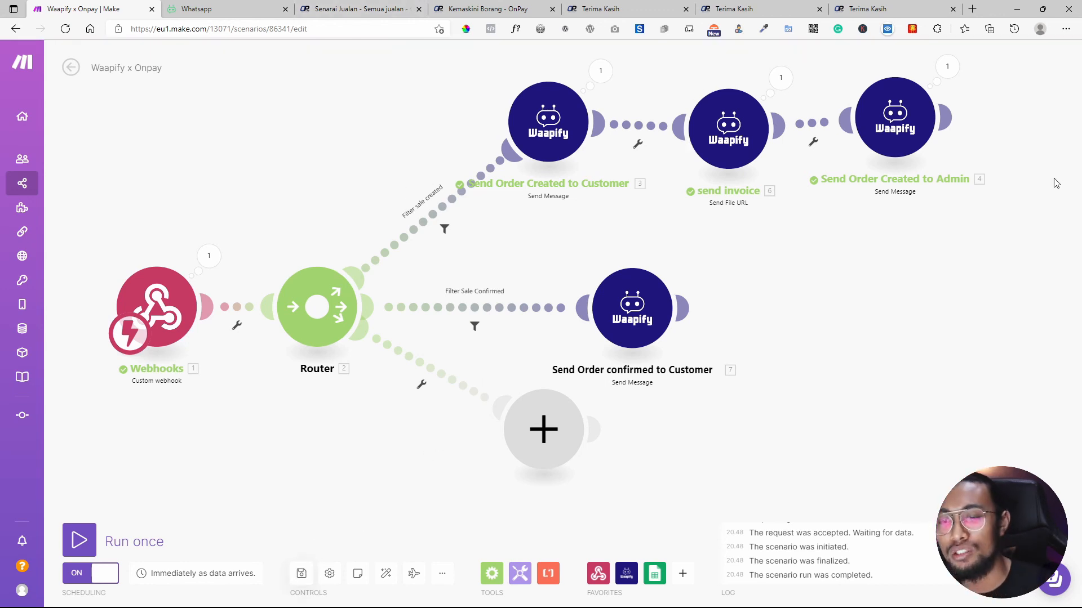
pyautogui.moveTo(648, 346); pyautogui.dragTo(644, 329)
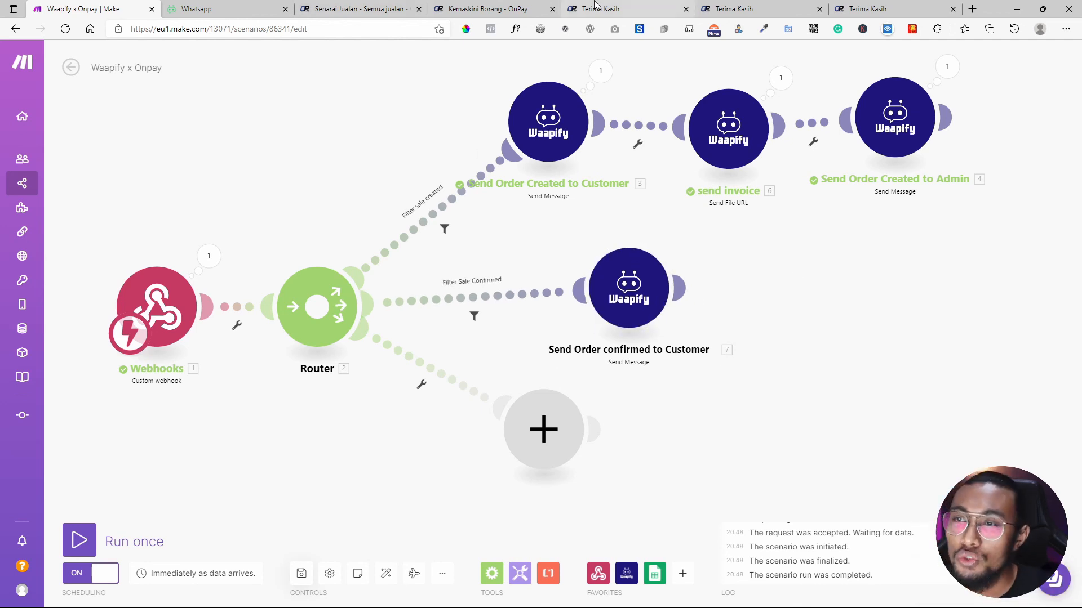
pyautogui.click(490, 8)
pyautogui.click(394, 7)
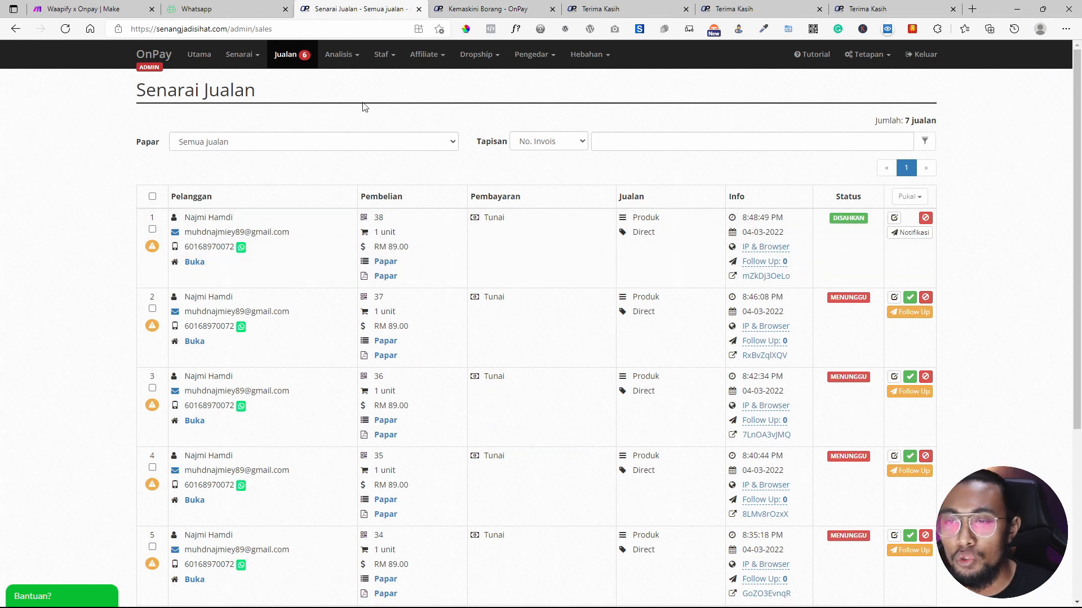
pyautogui.click(111, 7)
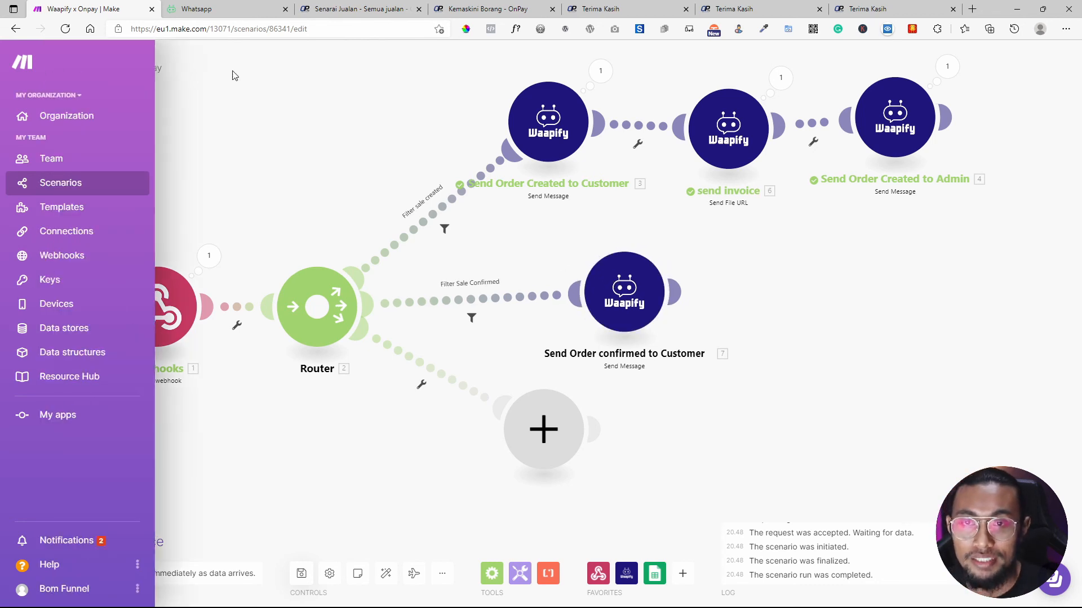
pyautogui.moveTo(34, 143)
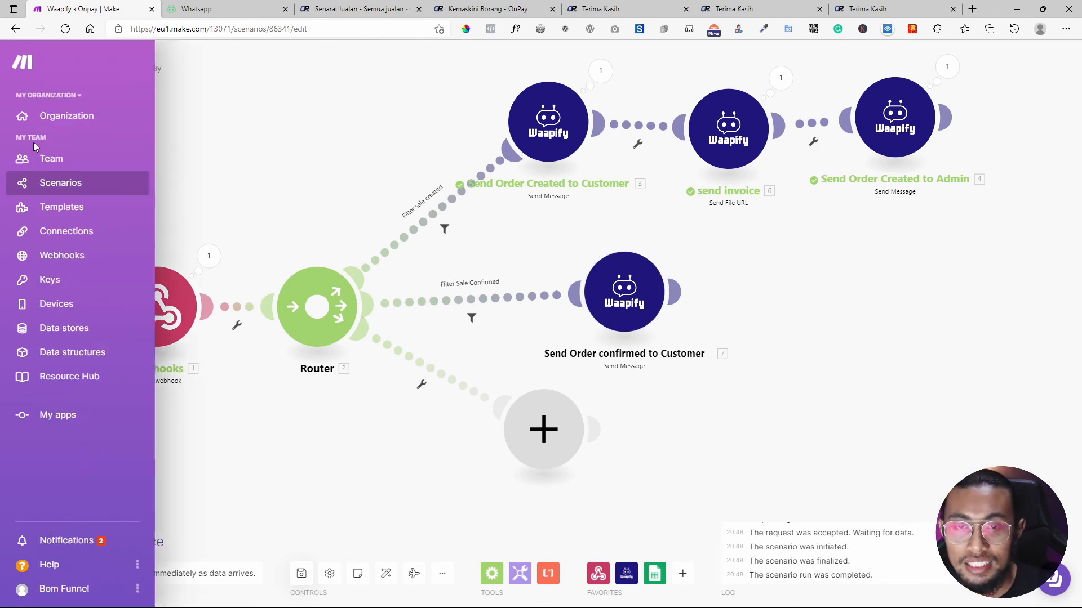